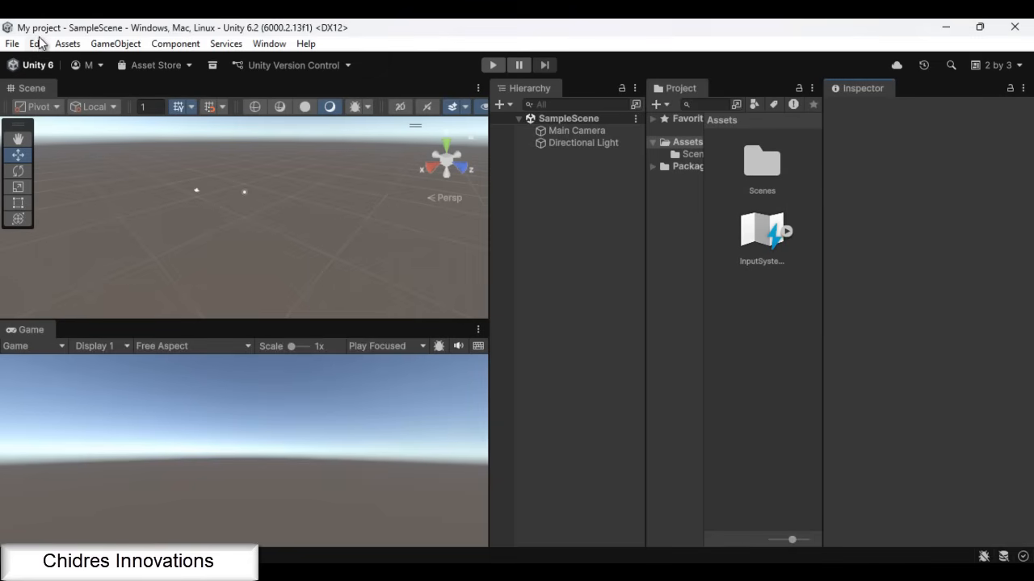
# Add a 3D cube to the scene and reset its transform
pyautogui.click(113, 43)
pyautogui.moveTo(234, 119)
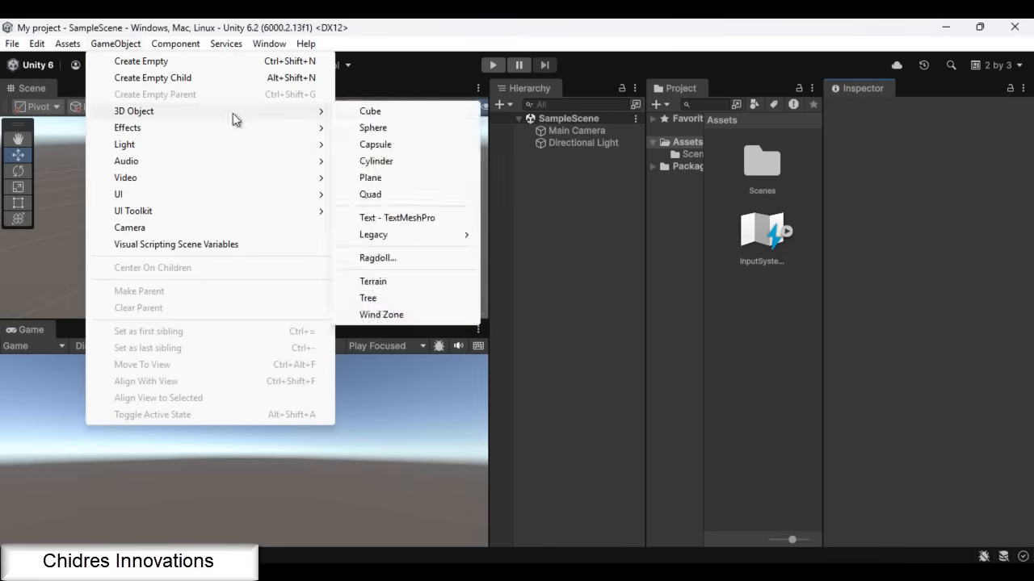
pyautogui.click(373, 111)
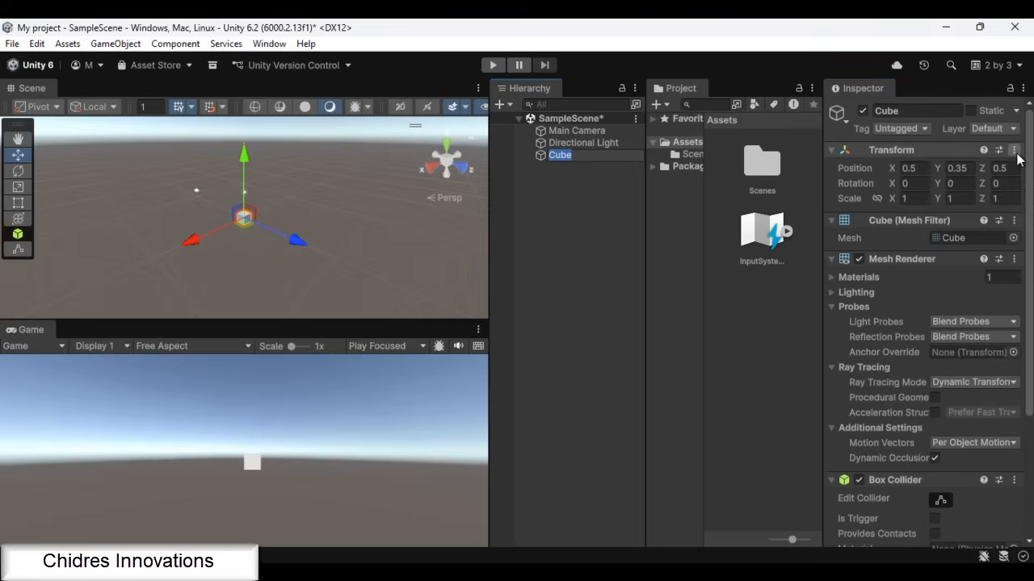
pyautogui.click(1015, 152)
pyautogui.click(899, 167)
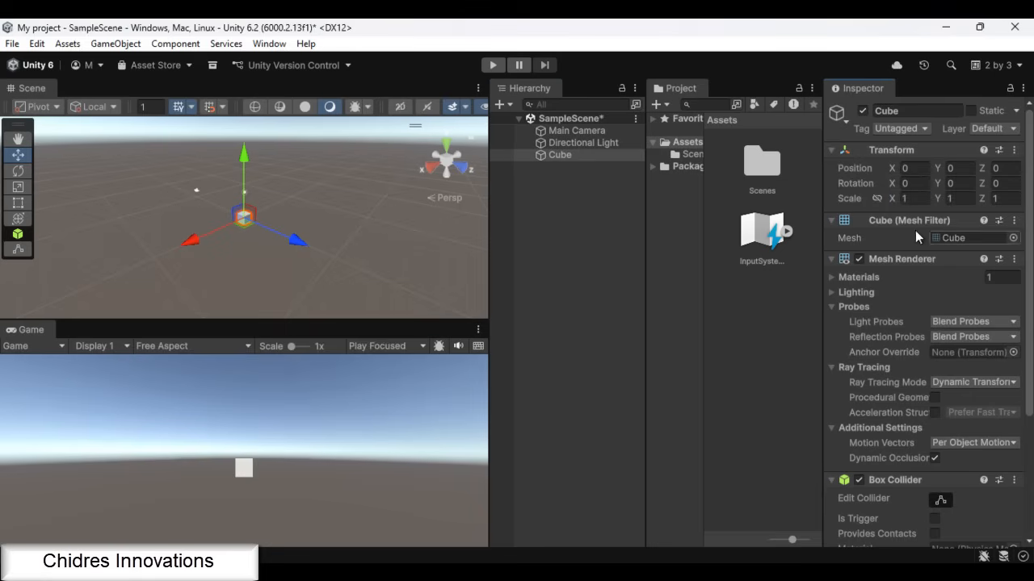
# Turn the cube into a flat slab by setting its scale to 10 on X and 10 on Z
pyautogui.click(917, 200)
pyautogui.write('10')
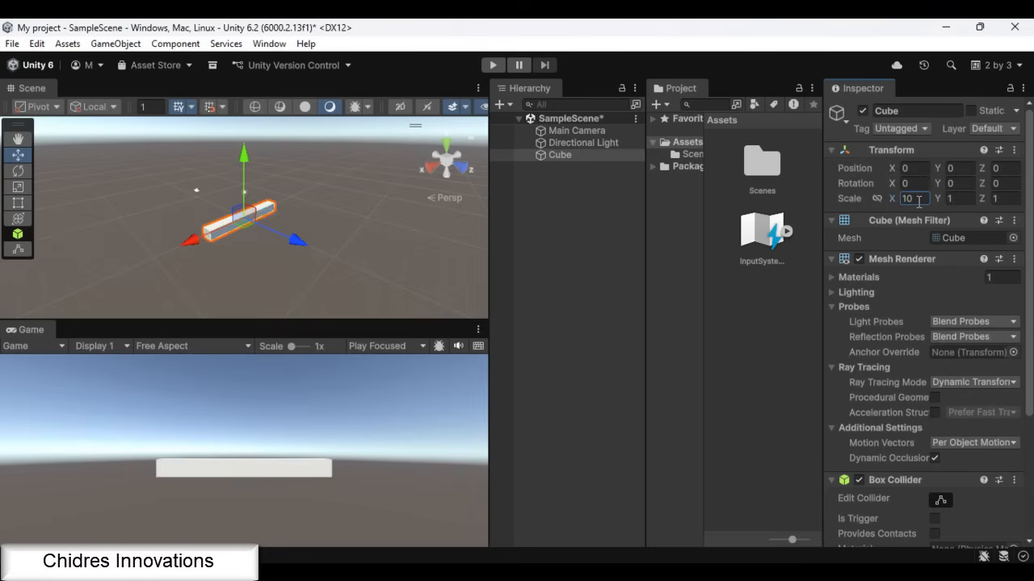
pyautogui.click(1008, 201)
pyautogui.write('10')
pyautogui.click(595, 306)
# Duplicate the slab and set the copy's scale to 1 on X and 1 on Z
pyautogui.click(560, 156)
pyautogui.hotkey('ctrl', 'd')
pyautogui.click(912, 199)
pyautogui.write('1')
pyautogui.click(1001, 198)
pyautogui.write('1')
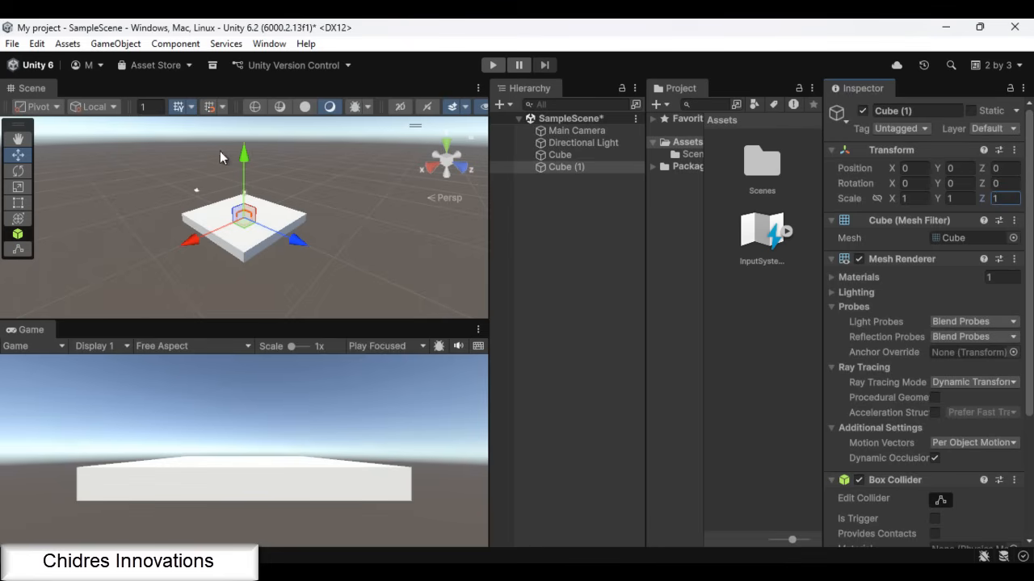
# Move the small cube to about X -2.74, Y 1.43, and place a duplicate of it at about X 3.21
pyautogui.moveTo(246, 161); pyautogui.dragTo(245, 143)
pyautogui.moveTo(191, 231); pyautogui.dragTo(215, 225)
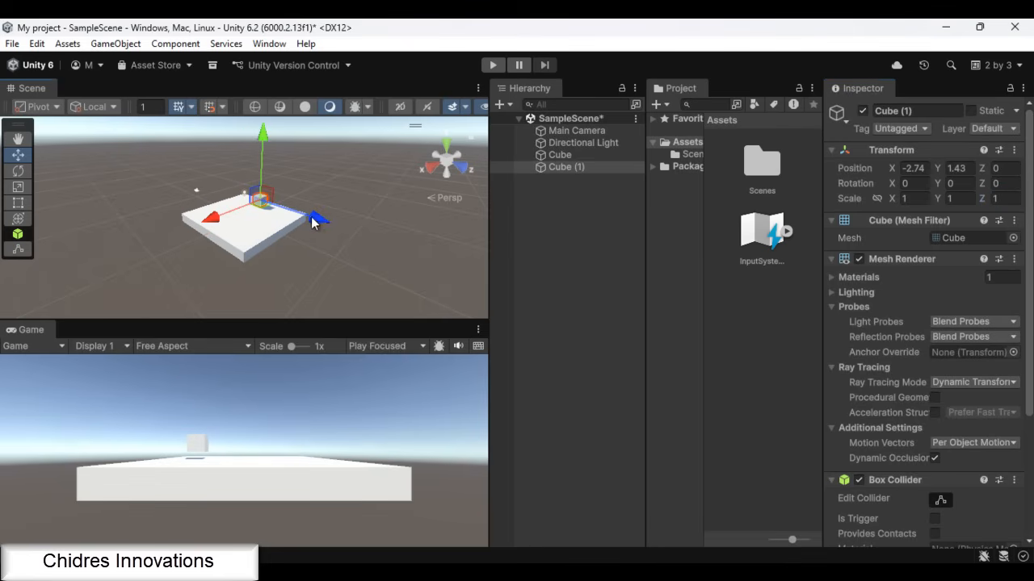
pyautogui.hotkey('ctrl', 'd')
pyautogui.moveTo(211, 219); pyautogui.dragTo(169, 240)
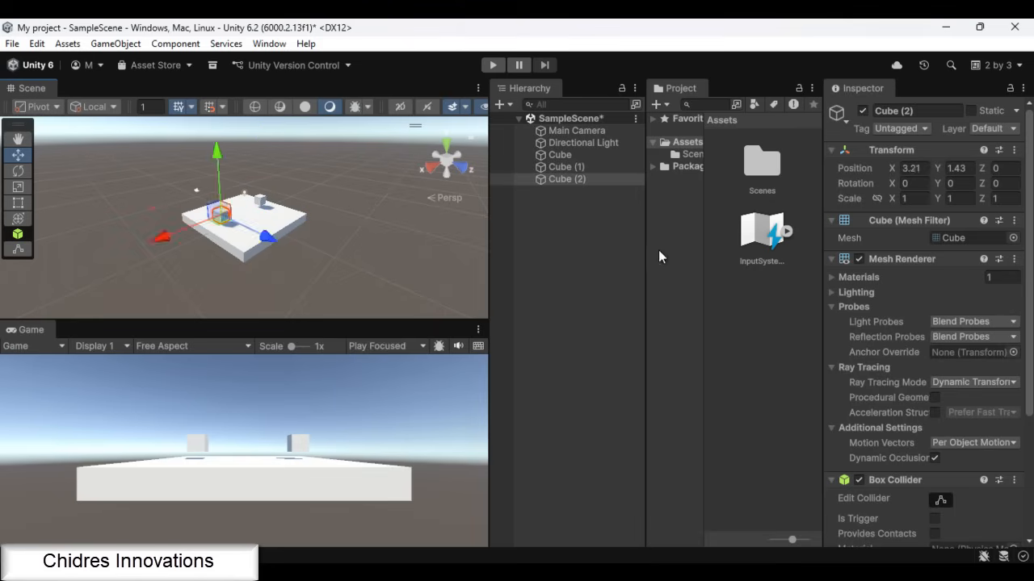
# Save the scene and make four duplicates of the SampleScene asset in the Scenes folder
pyautogui.click(593, 258)
pyautogui.hotkey('ctrl', 's')
pyautogui.click(696, 155)
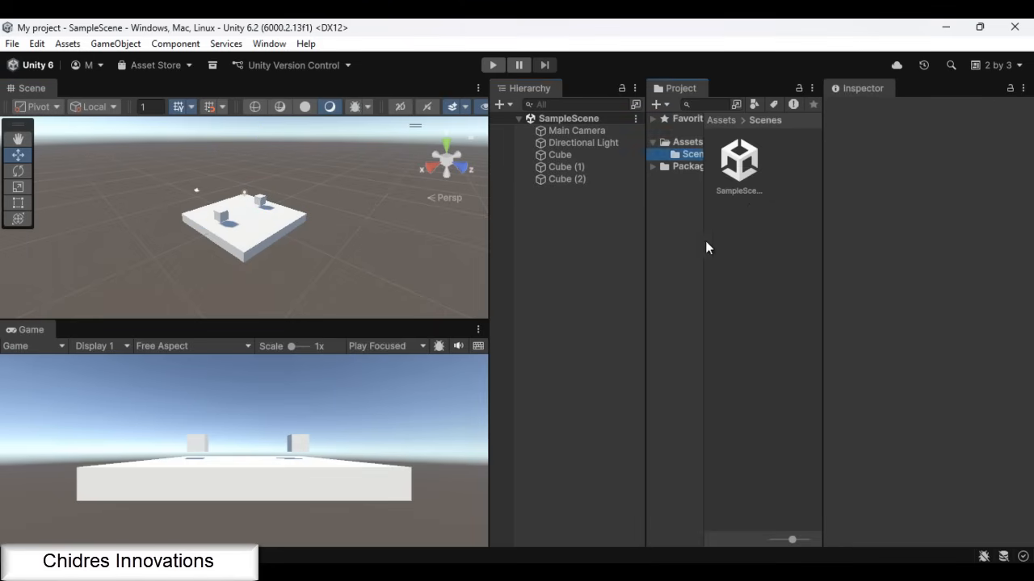
pyautogui.click(744, 168)
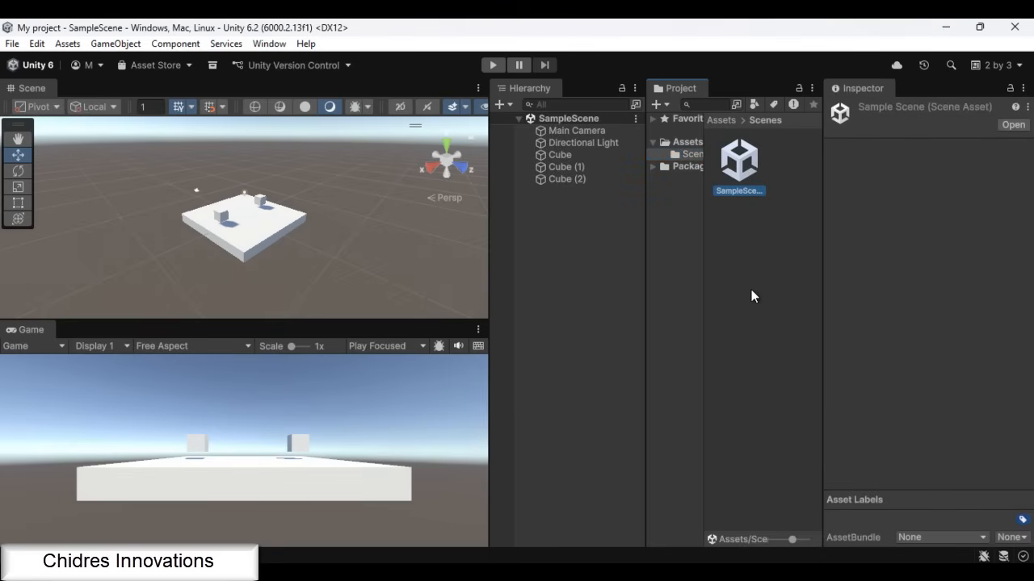
pyautogui.hotkey('ctrl', 'd')
pyautogui.hotkey('ctrl', 'd')
pyautogui.hotkey('ctrl', 'd')
pyautogui.hotkey('ctrl', 'd')
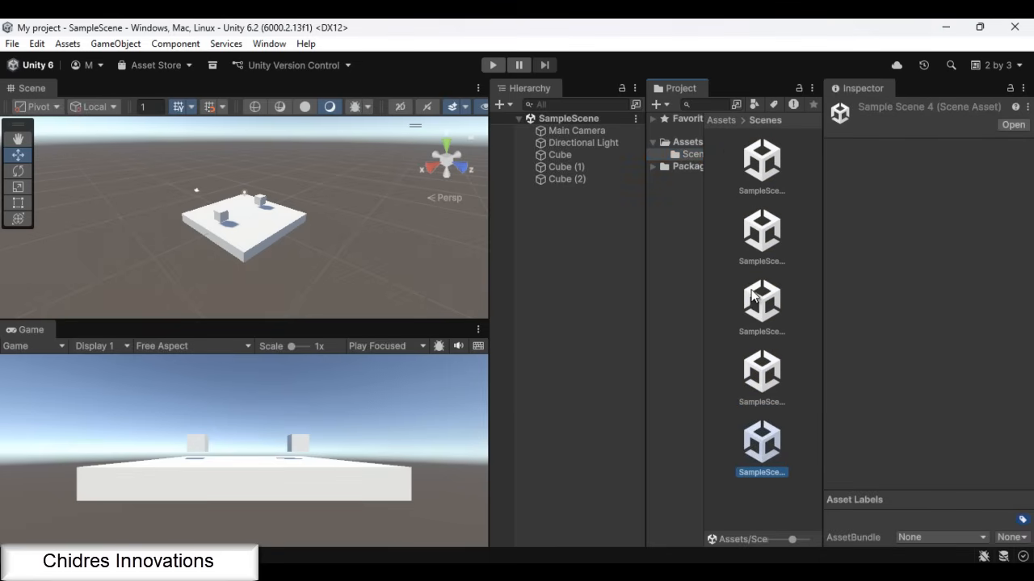
pyautogui.click(766, 170)
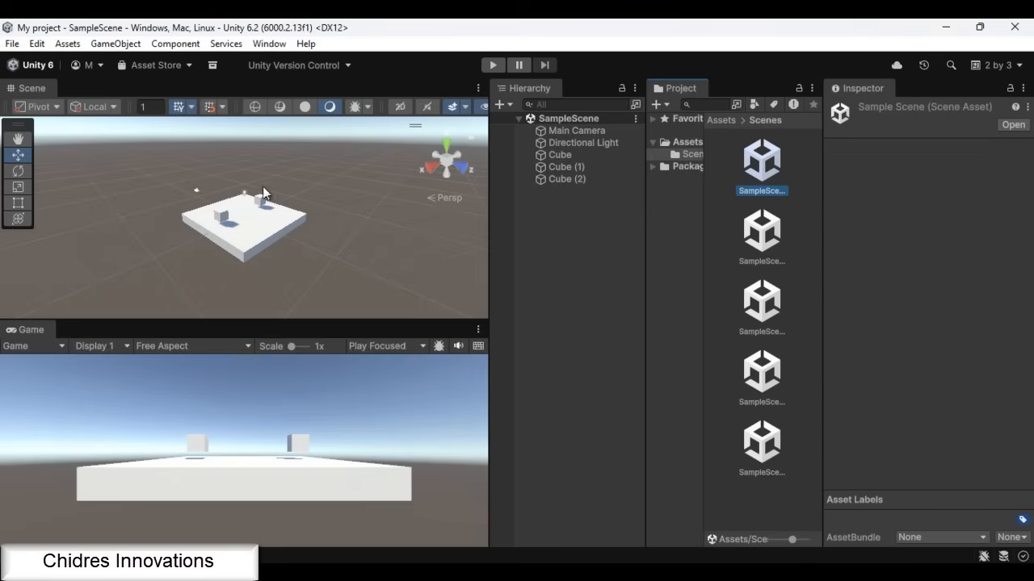
# Select the Main Camera and enlarge the space for its properties, the project files and the game preview
pyautogui.keyDown('alt'); pyautogui.moveTo(154, 275); pyautogui.dragTo(296, 253); pyautogui.keyUp('alt')
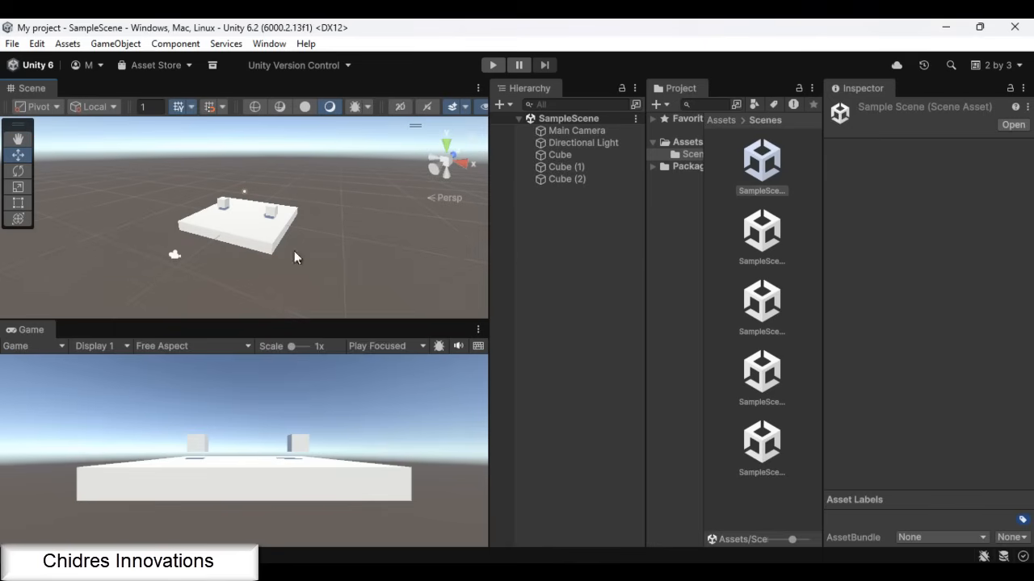
pyautogui.click(173, 256)
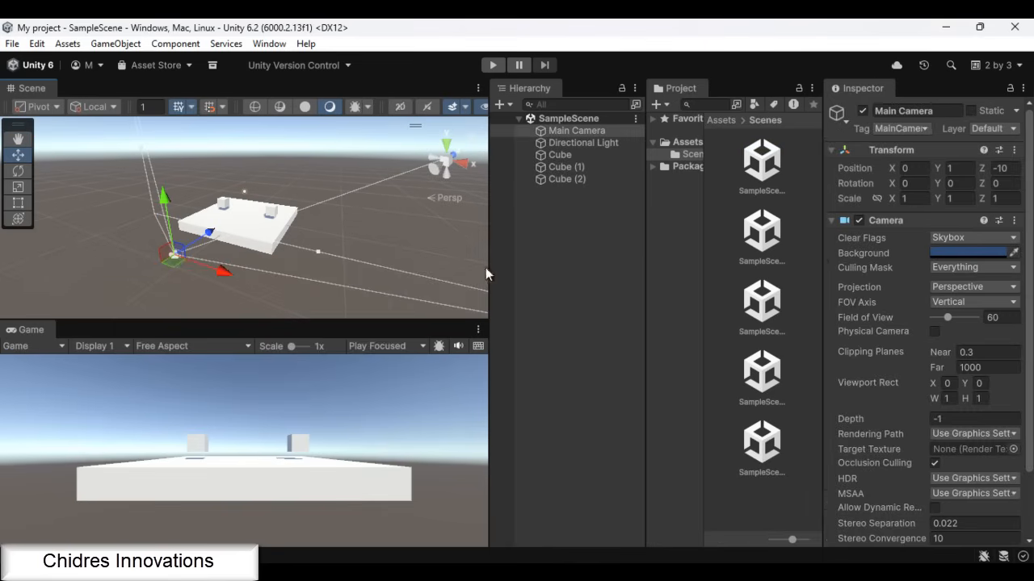
pyautogui.moveTo(823, 259); pyautogui.dragTo(795, 260)
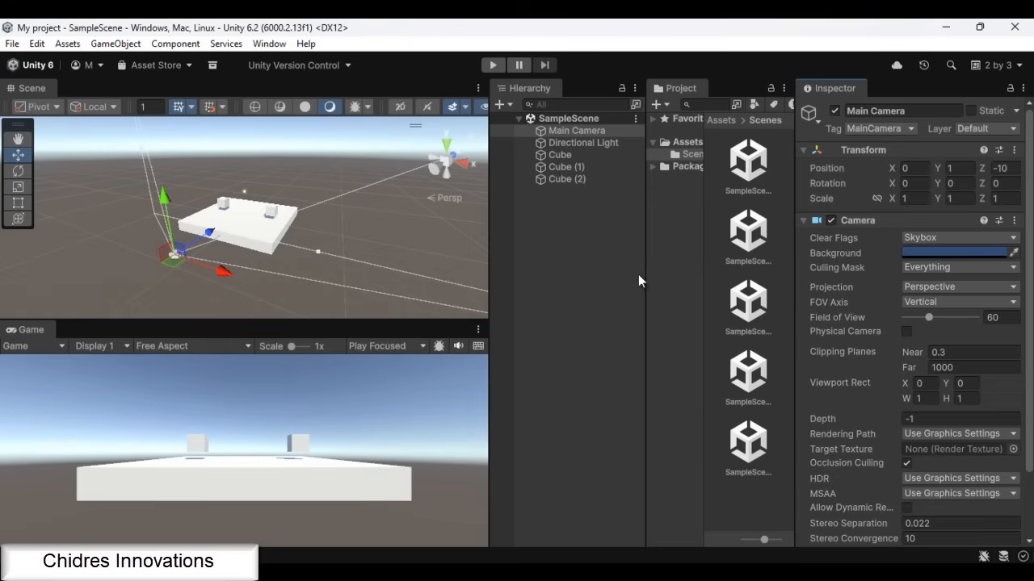
pyautogui.moveTo(645, 279); pyautogui.dragTo(598, 279)
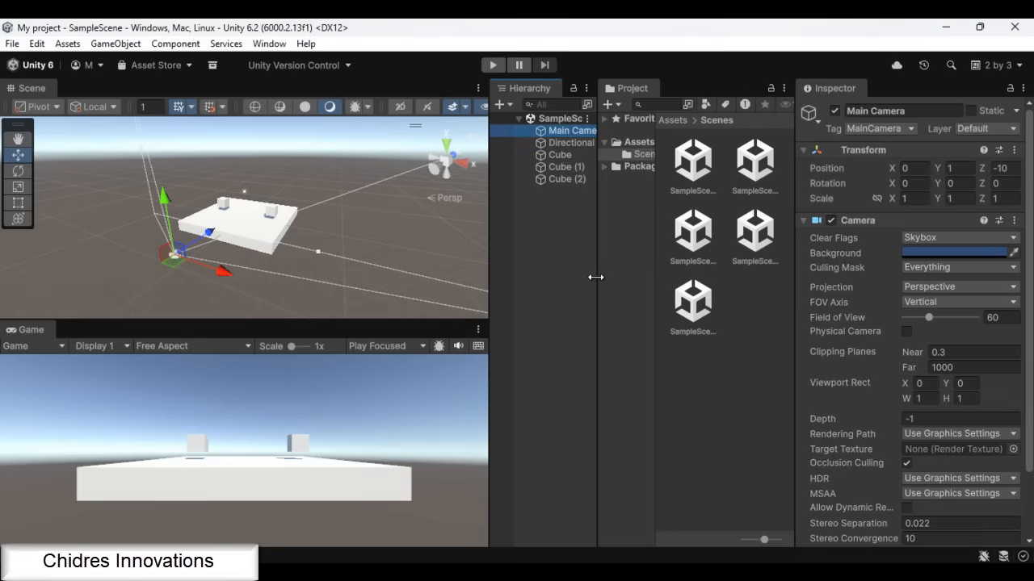
pyautogui.scroll(-3, 981, 319)
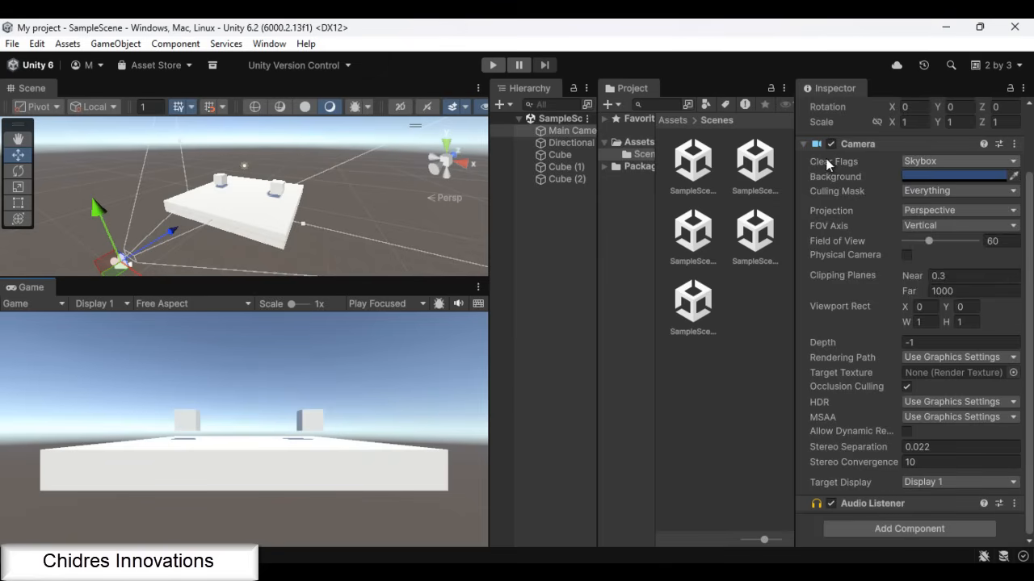
# Set the Main Camera's Clear Flags to Solid Color and its background to a bright green, about 3FFB6C
pyautogui.moveTo(826, 164)
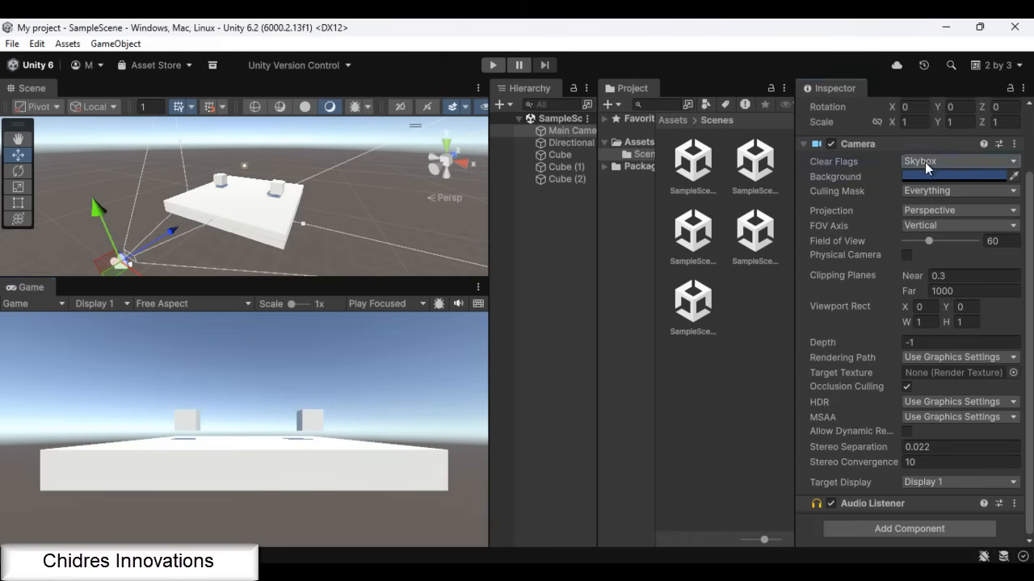
pyautogui.click(953, 162)
pyautogui.click(944, 201)
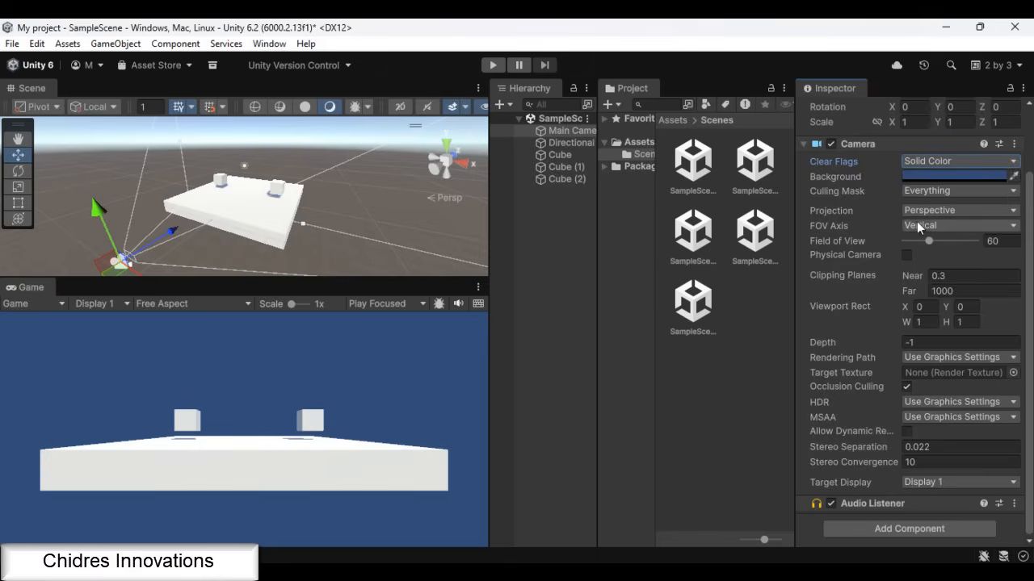
pyautogui.click(928, 175)
pyautogui.moveTo(947, 183); pyautogui.dragTo(965, 153)
pyautogui.moveTo(920, 124); pyautogui.dragTo(893, 139)
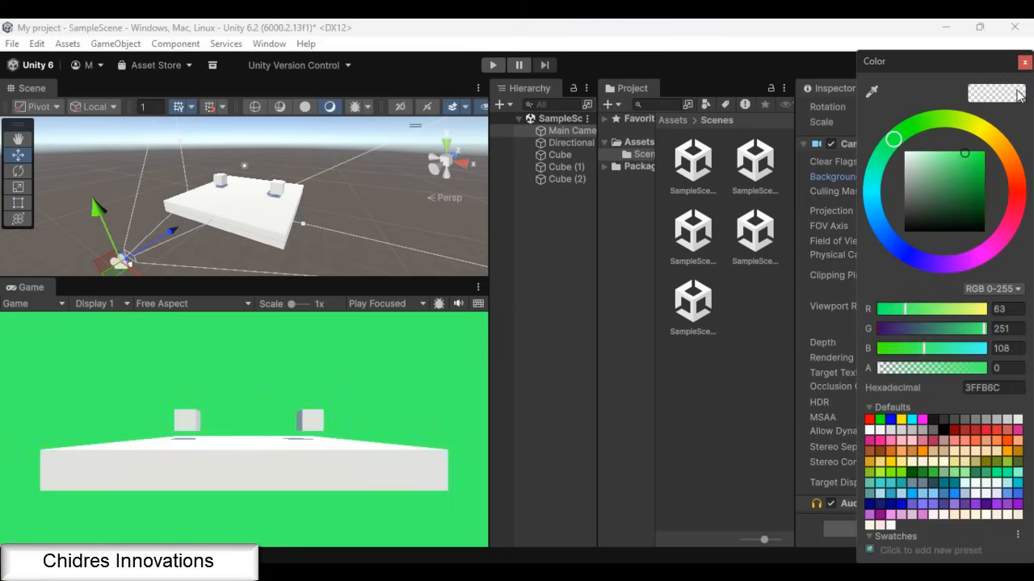
pyautogui.click(1023, 63)
# Switch the camera's Clear Flags to Skybox and back to Solid Color to compare the two backgrounds
pyautogui.click(951, 161)
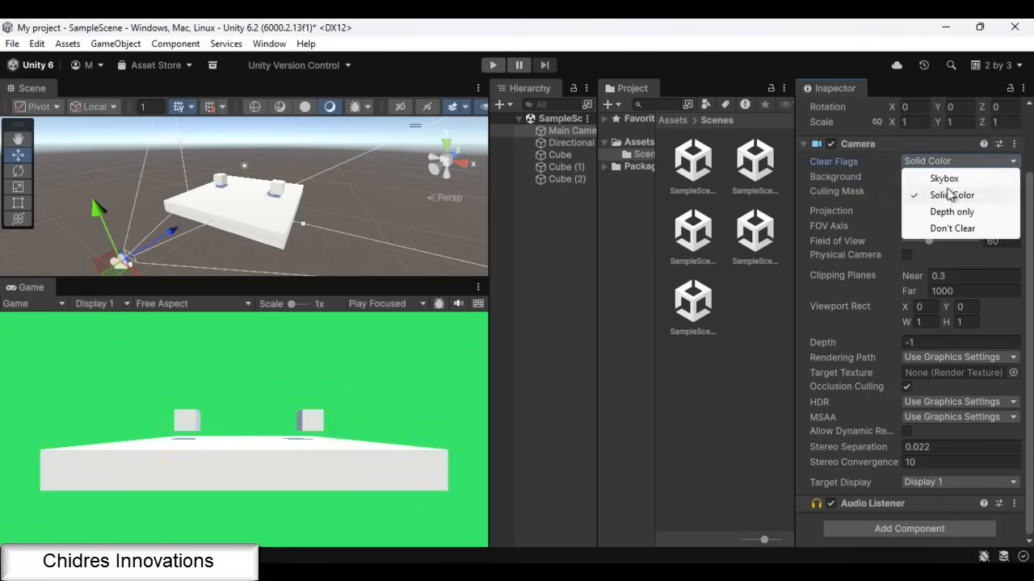
pyautogui.click(947, 179)
pyautogui.click(945, 162)
pyautogui.click(949, 196)
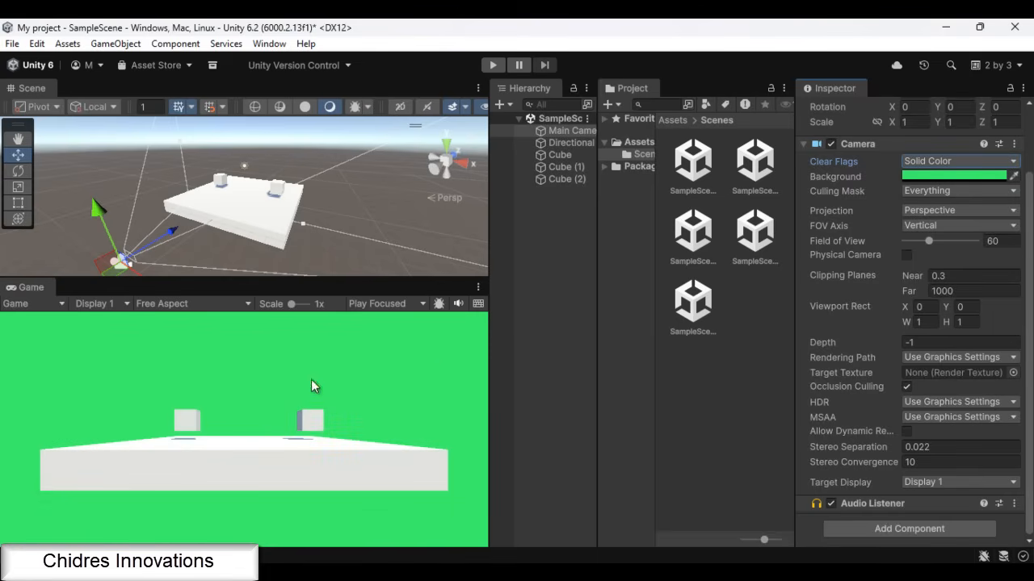
# Try the camera's Clear Flags as Depth only, followed by Don't Clear
pyautogui.click(954, 167)
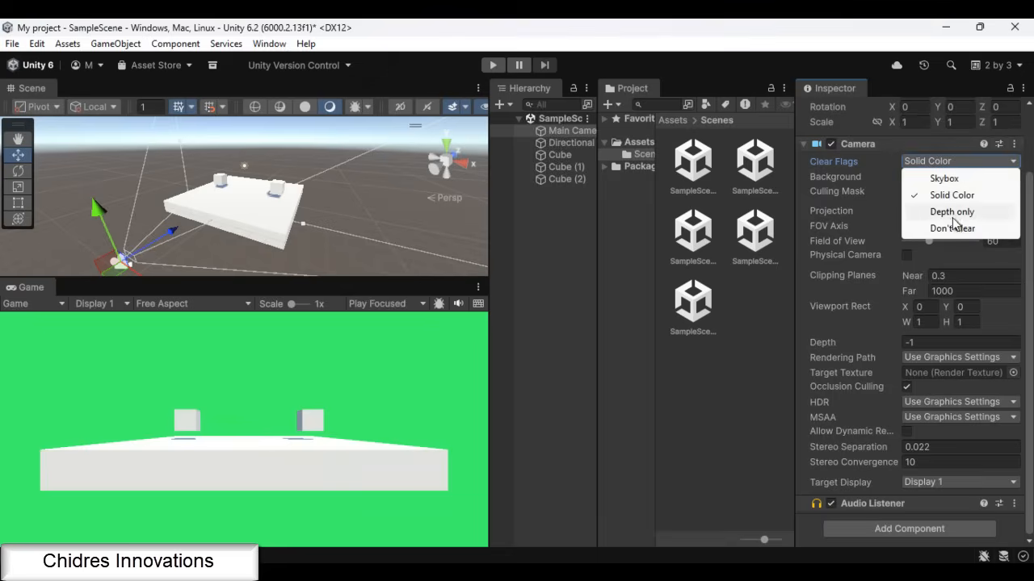
pyautogui.click(949, 211)
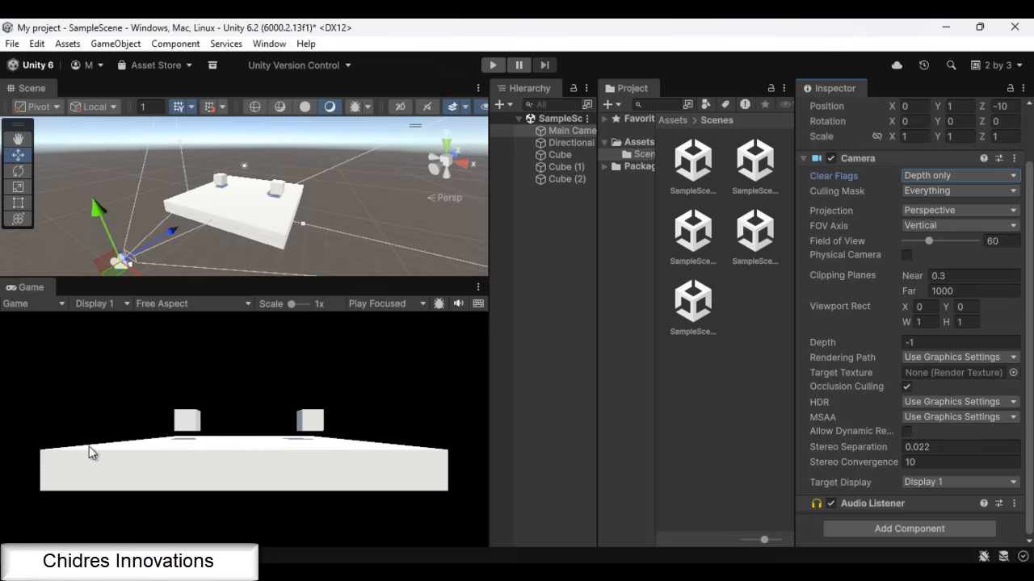
pyautogui.click(957, 176)
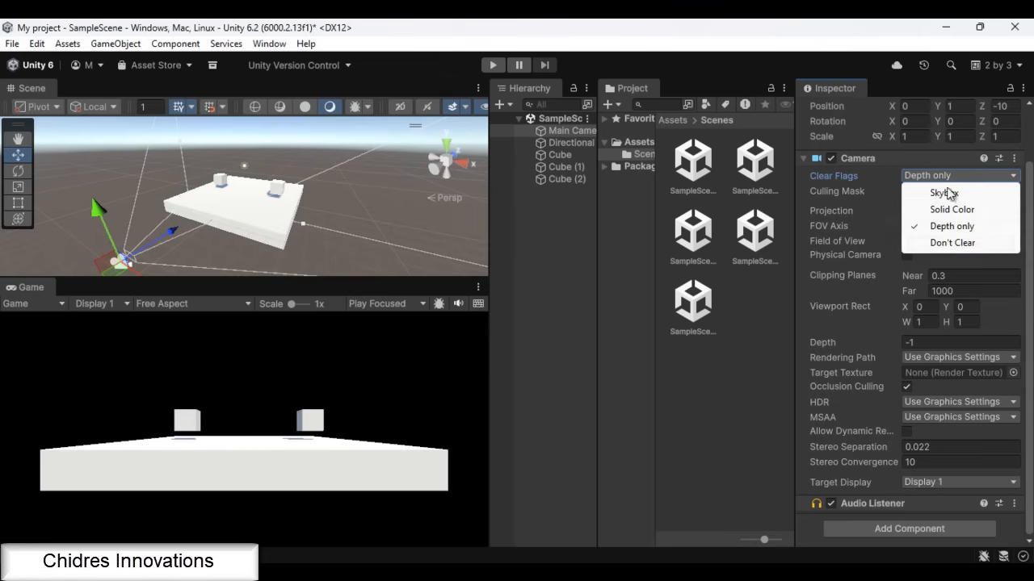
pyautogui.click(942, 244)
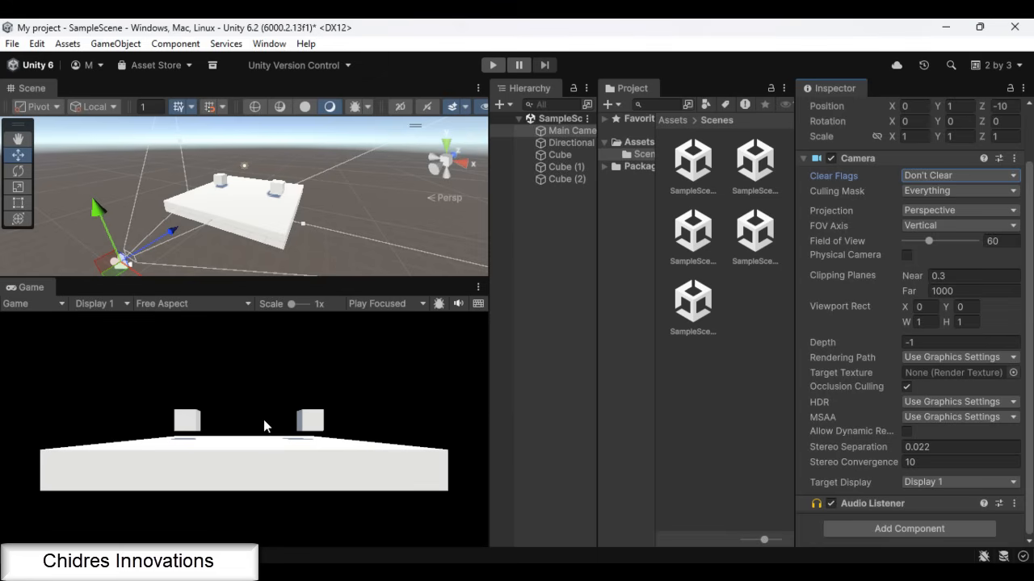
# Test the Don't Clear setting in play mode by rotating the Main Camera to about -44 degrees on Z, and stop playing
pyautogui.hotkey('ctrl', 'p')
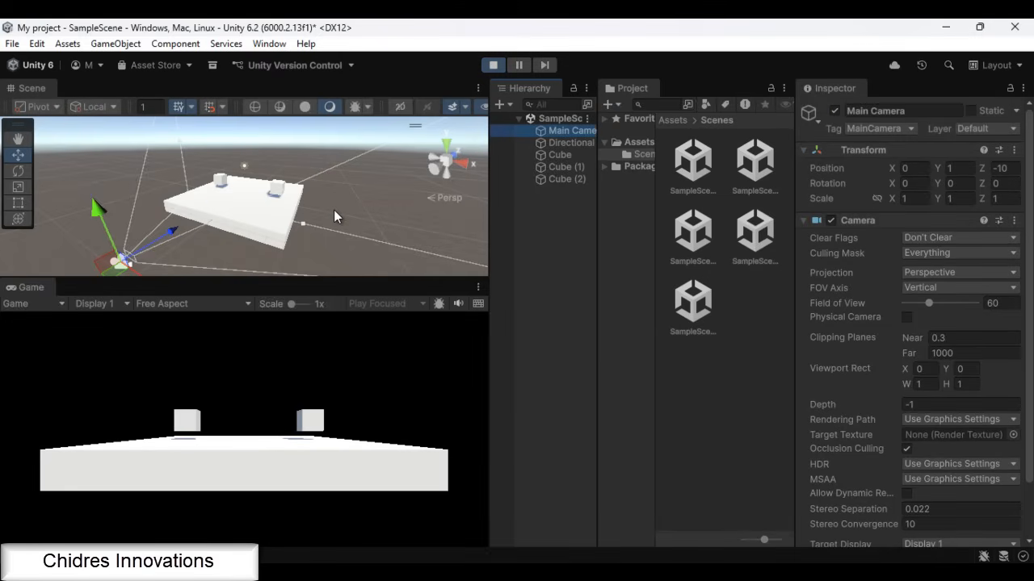
pyautogui.press('e')
pyautogui.moveTo(139, 257); pyautogui.dragTo(350, 330)
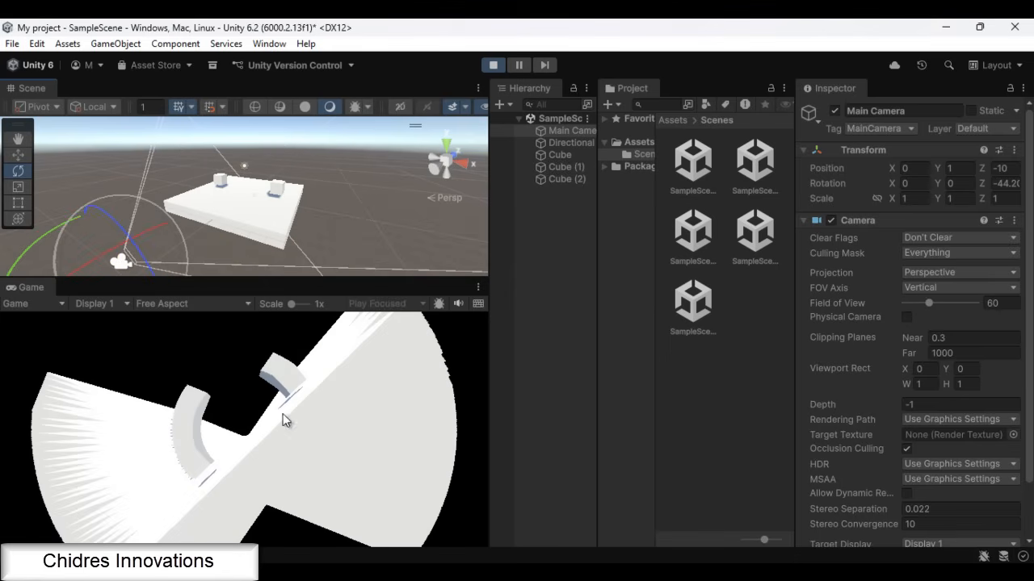
pyautogui.click(492, 65)
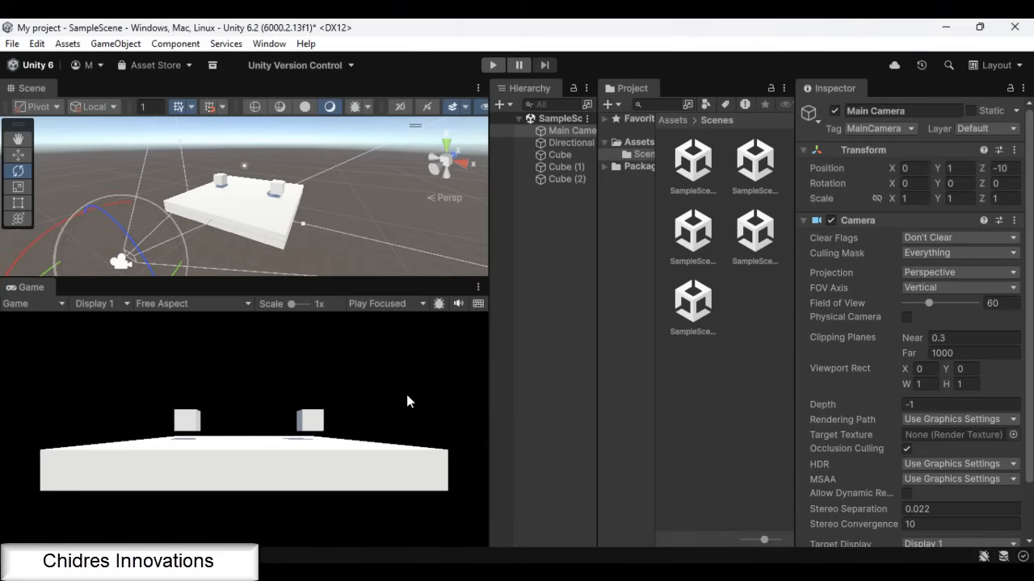
# Set the Main Camera's Clear Flags to Skybox
pyautogui.click(935, 237)
pyautogui.click(957, 256)
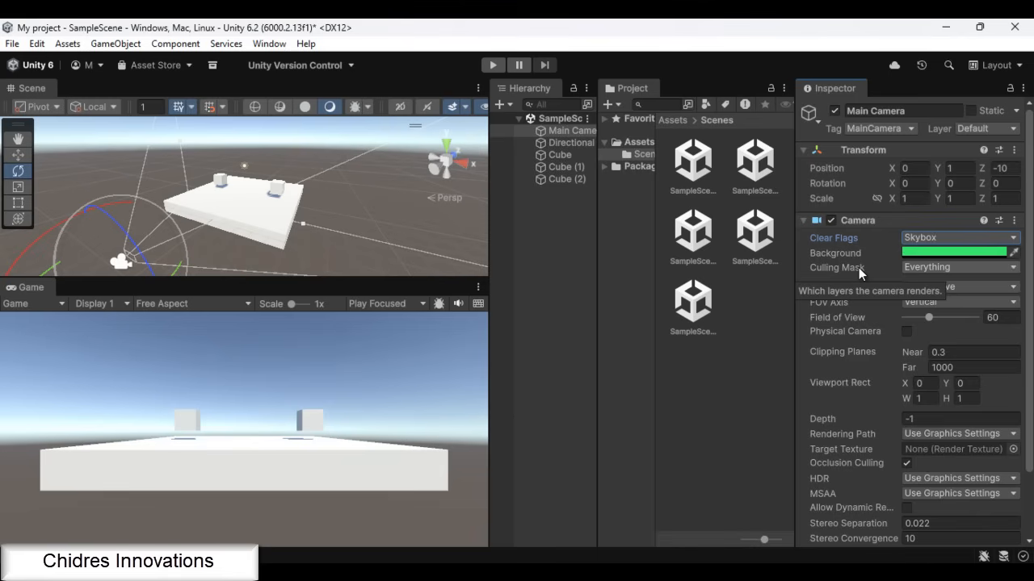
# Add three custom layers named Layer1, Layer2 and Layer3 as User Layers 6, 7 and 8
pyautogui.click(992, 130)
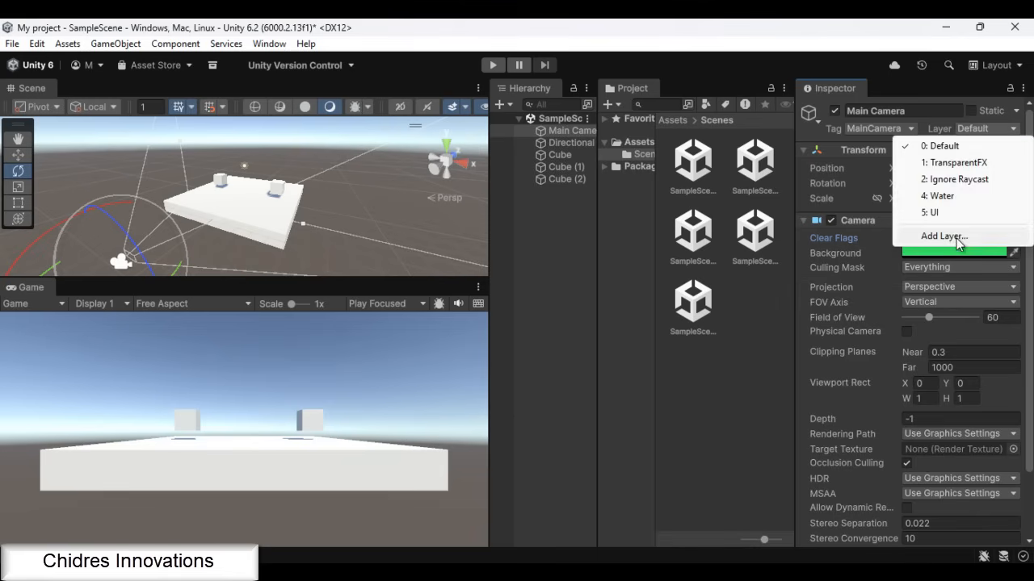
pyautogui.click(944, 235)
pyautogui.click(940, 297)
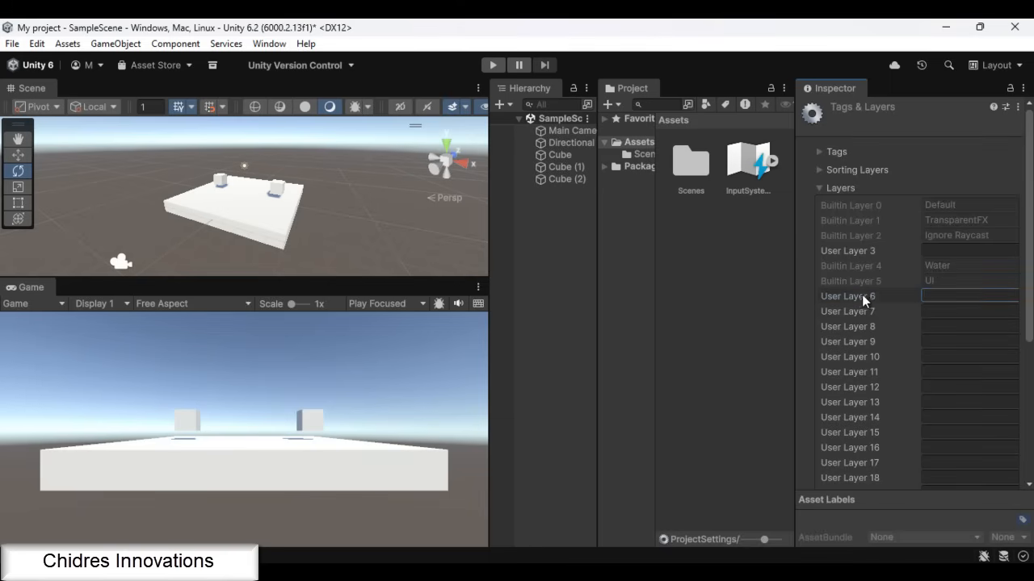
pyautogui.write('Layer1')
pyautogui.click(933, 311)
pyautogui.write('Layer')
pyautogui.click(936, 326)
pyautogui.write('Layer')
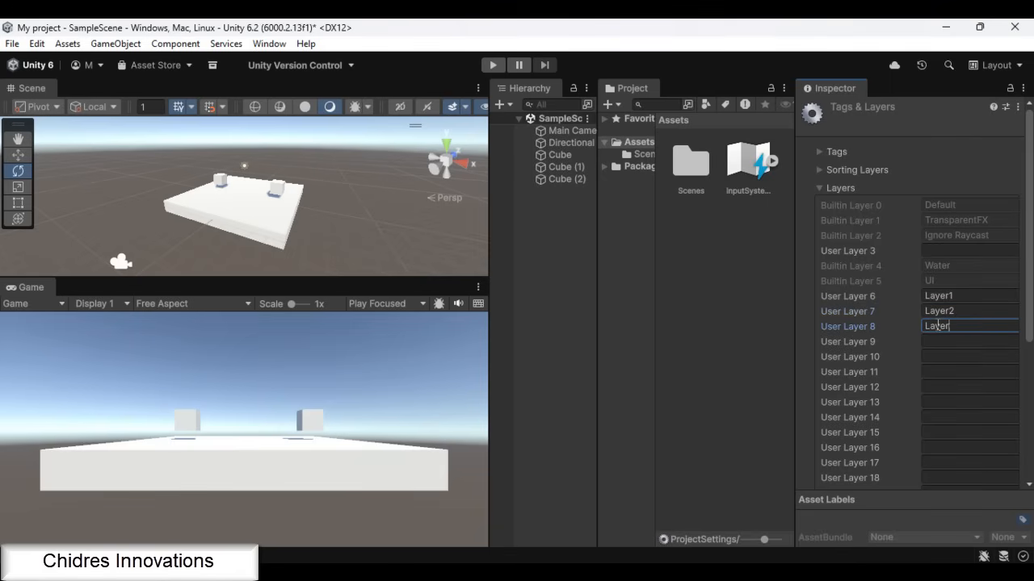
# Assign the large slab Cube to Layer1
pyautogui.click(552, 154)
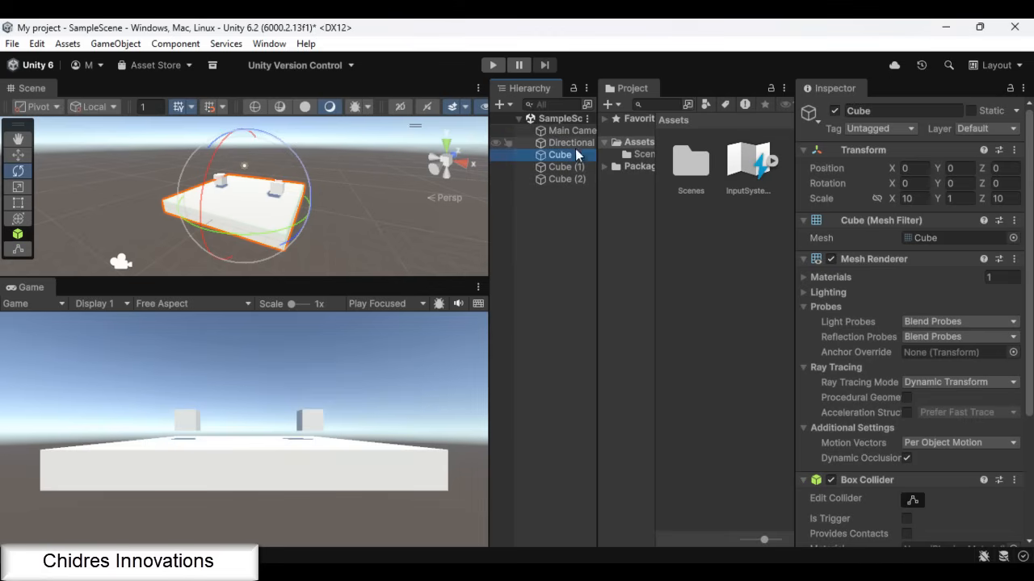
pyautogui.click(969, 129)
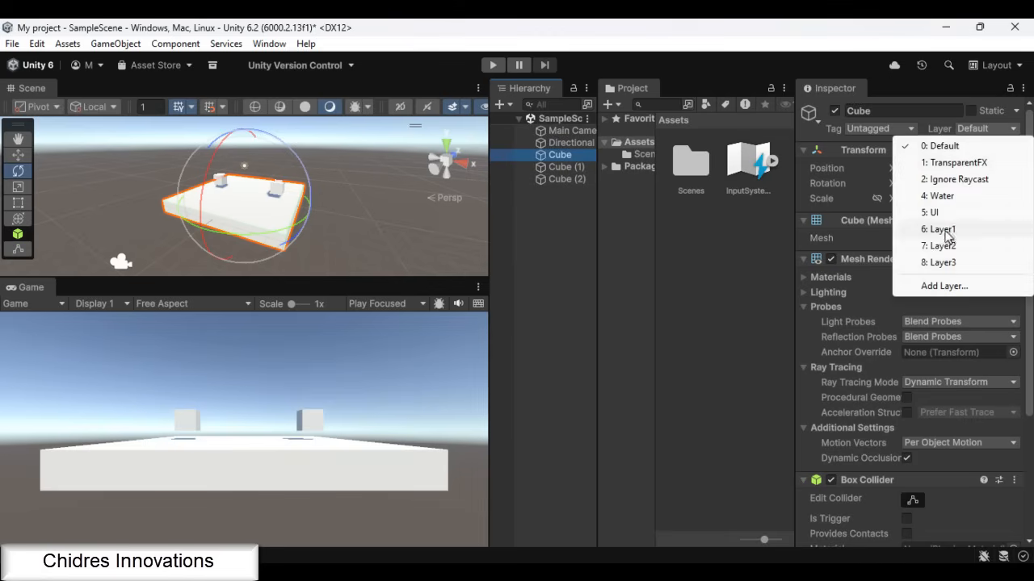
pyautogui.click(952, 229)
# Assign the small cube Cube (1) to Layer2 and Cube (2) to Layer3
pyautogui.click(554, 166)
pyautogui.click(973, 130)
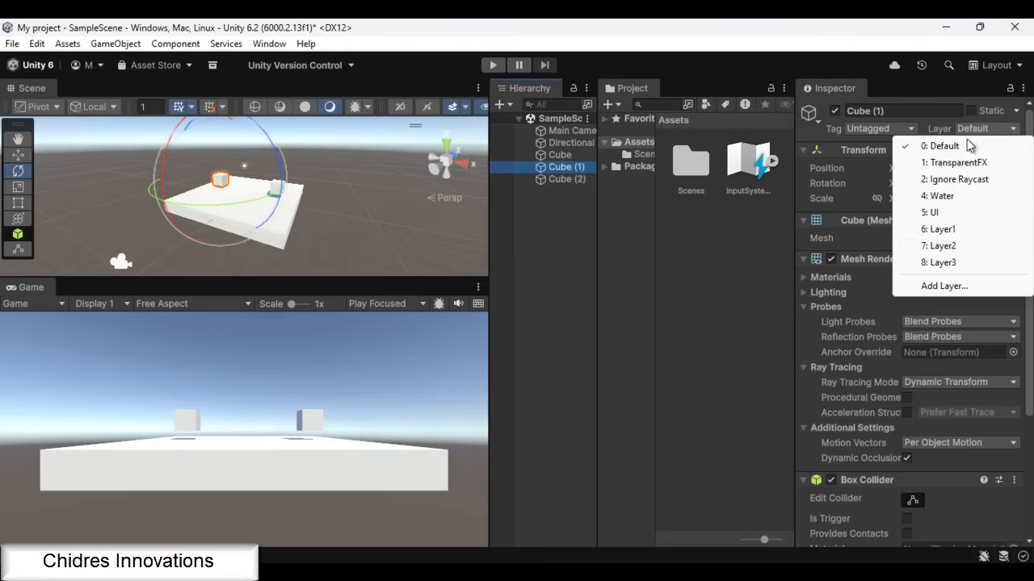
pyautogui.click(953, 246)
pyautogui.click(575, 178)
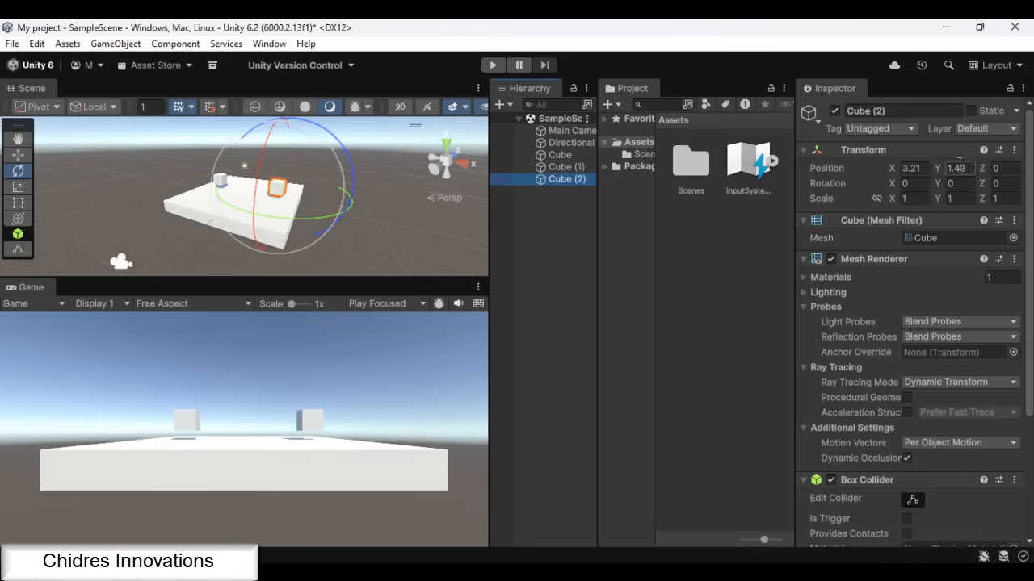
pyautogui.click(980, 129)
pyautogui.click(961, 261)
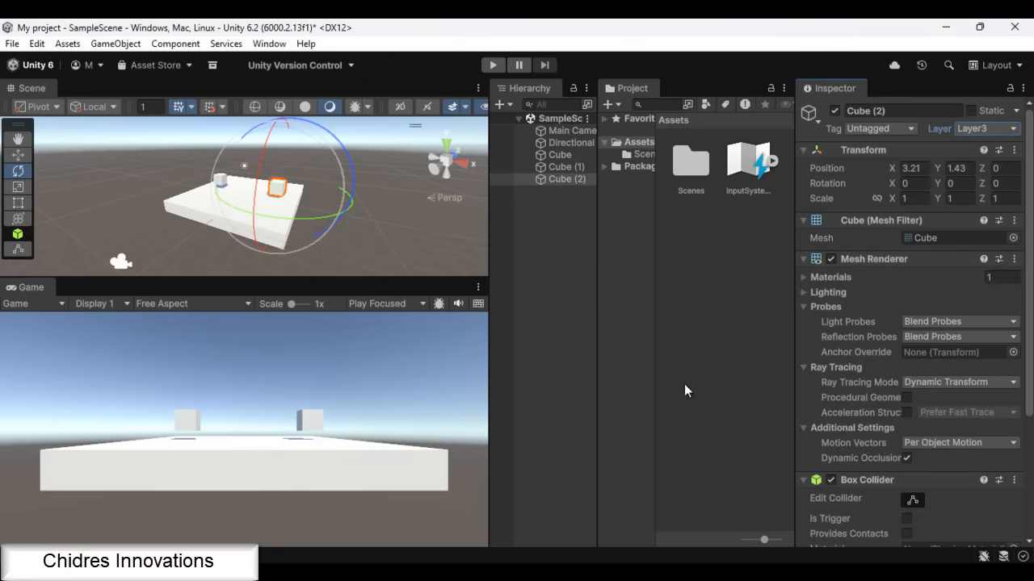
# Exclude Layer1 and Layer2 from the Main Camera's Culling Mask
pyautogui.click(564, 129)
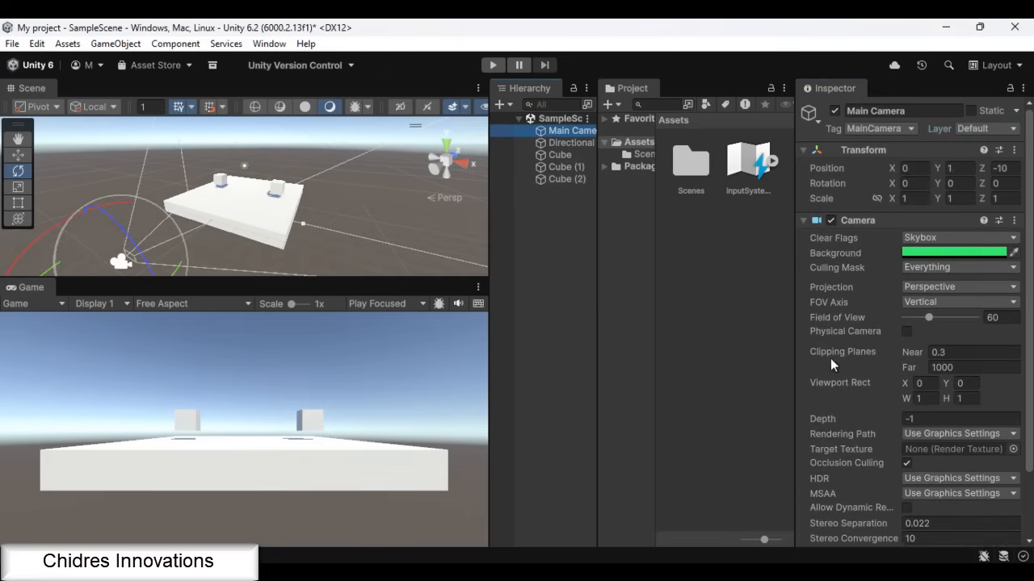
pyautogui.click(926, 269)
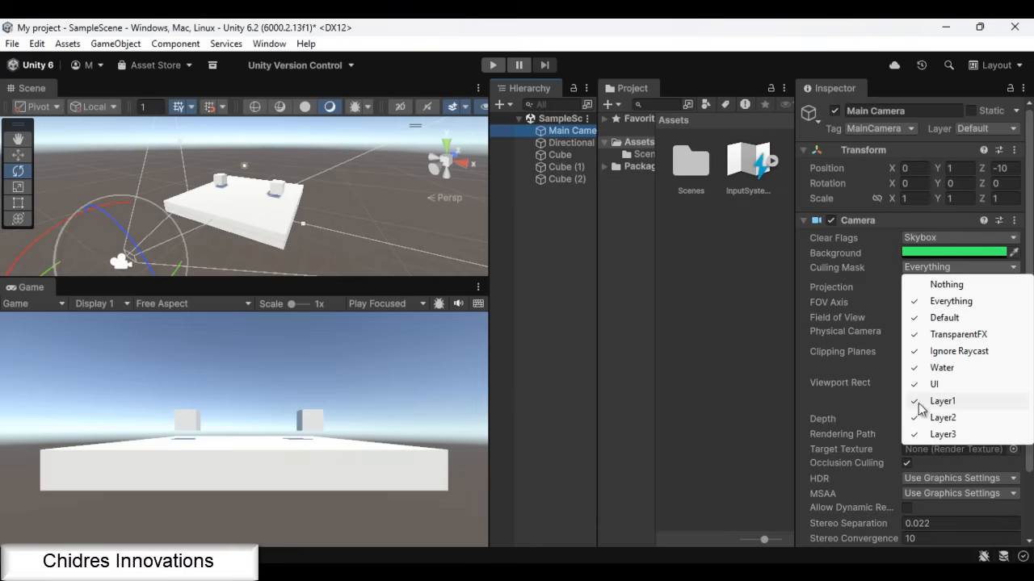
pyautogui.click(921, 401)
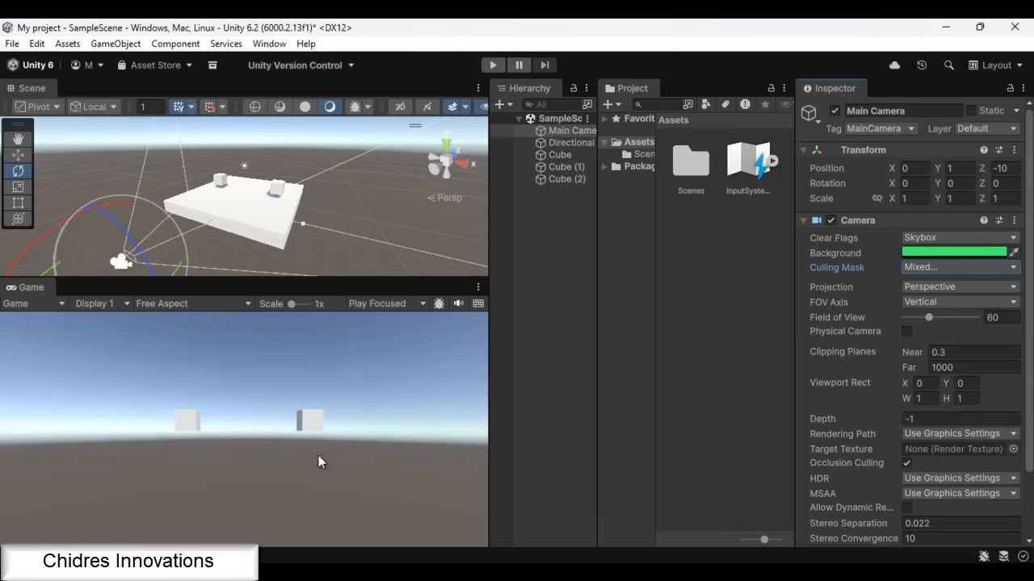
pyautogui.click(933, 267)
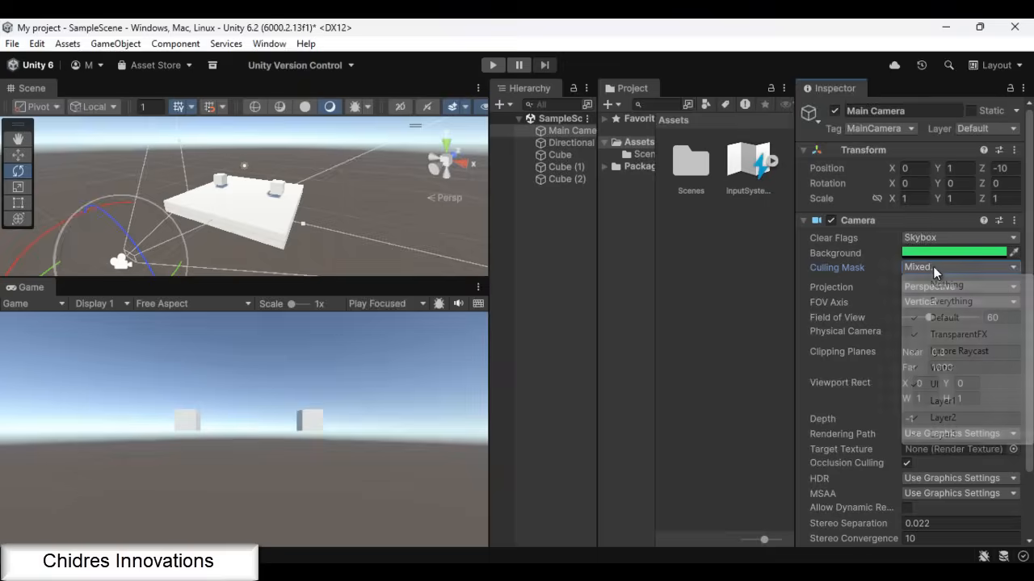
pyautogui.click(941, 418)
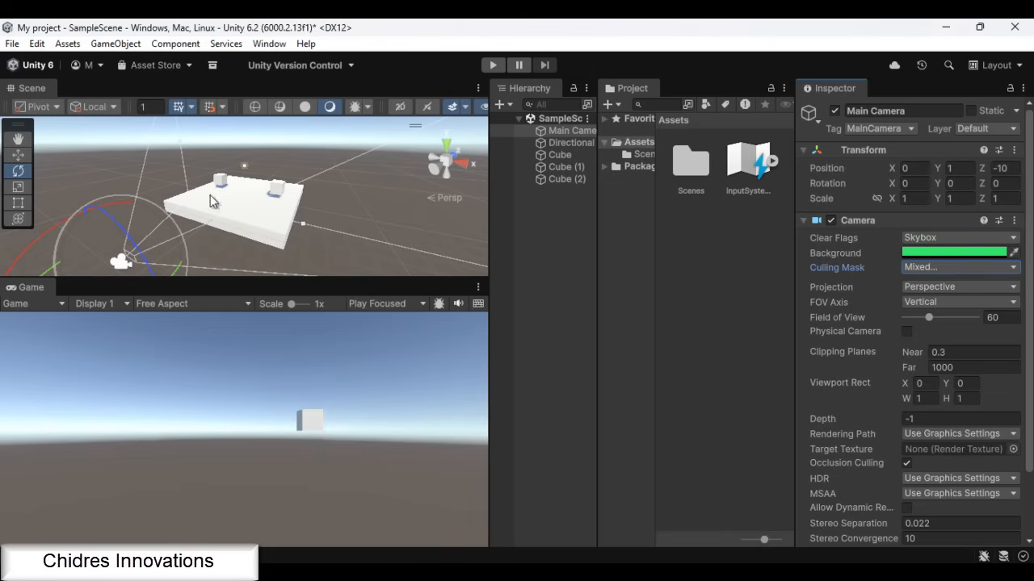
# Include Layer1 and Layer2 in the Main Camera's Culling Mask again so it covers Everything
pyautogui.click(926, 267)
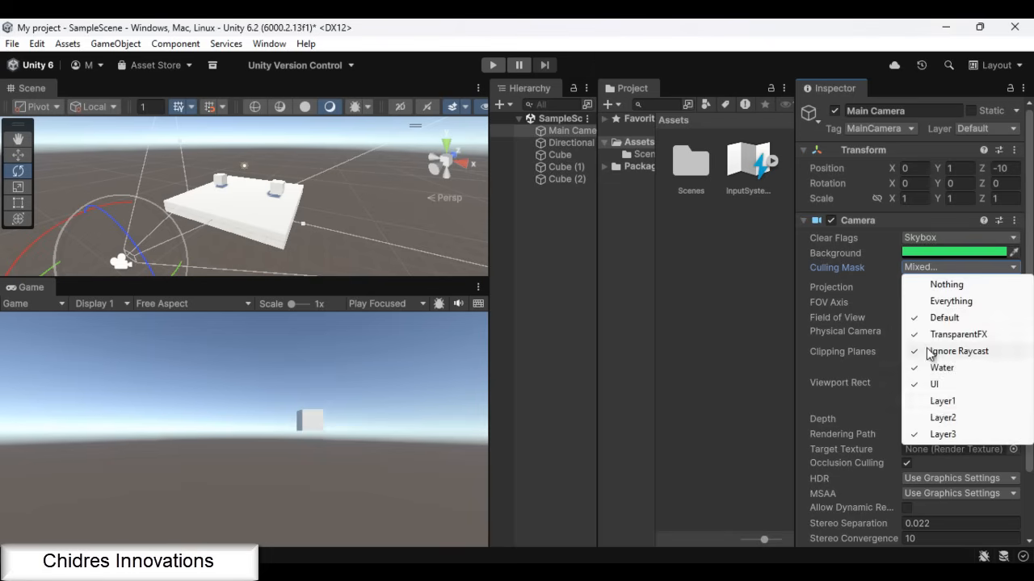
pyautogui.click(937, 404)
pyautogui.click(934, 273)
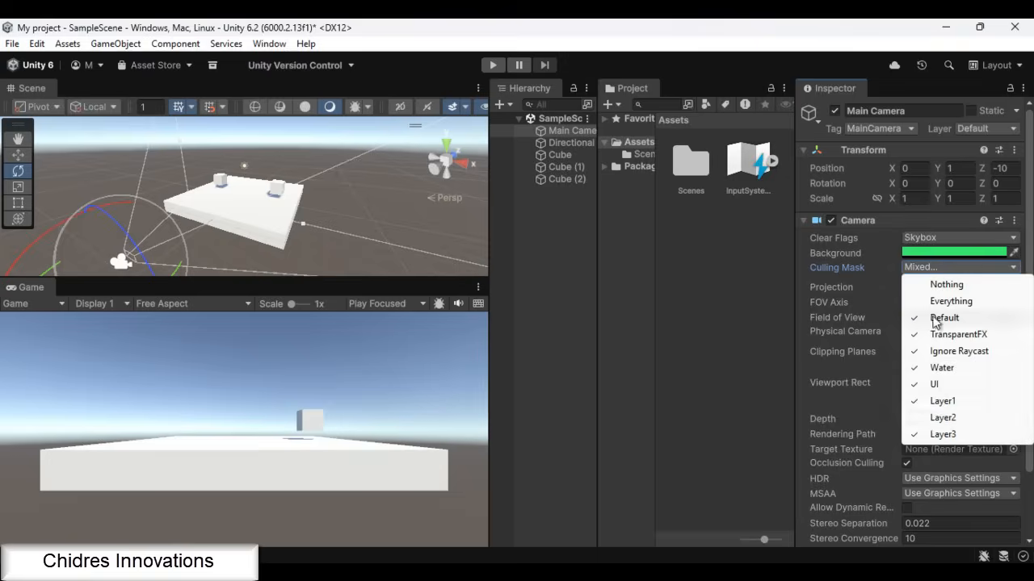
pyautogui.click(937, 418)
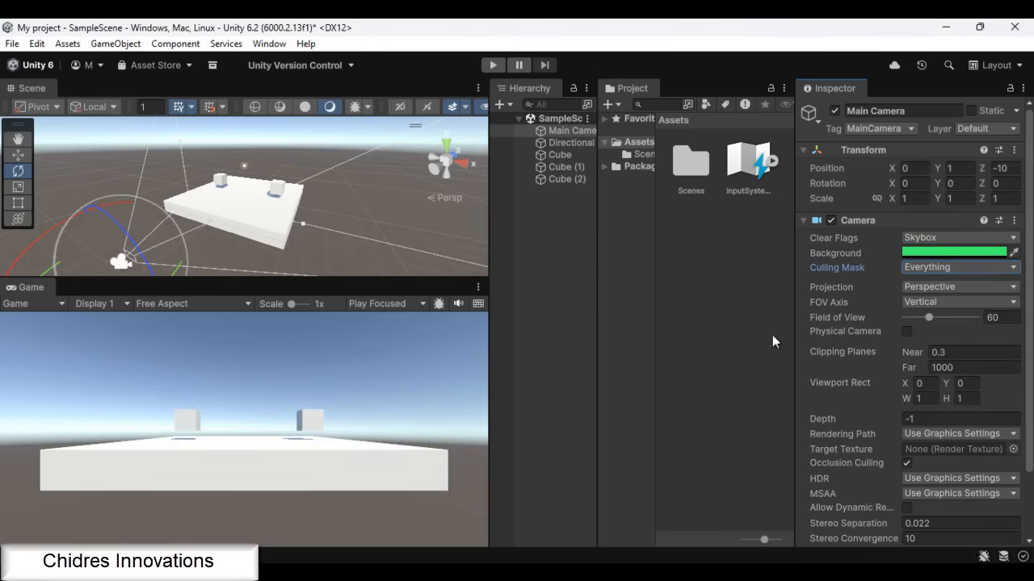
pyautogui.click(940, 267)
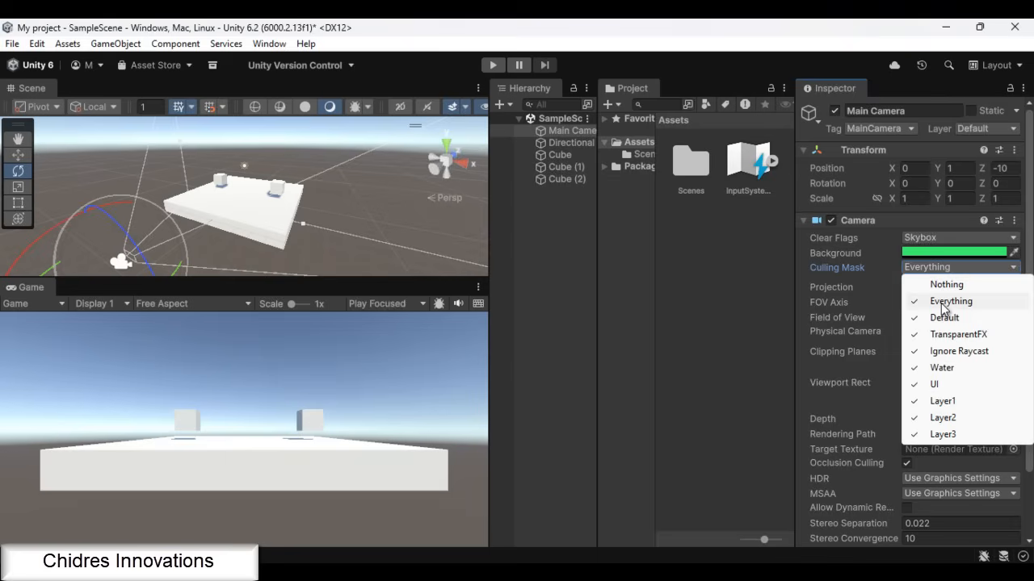
pyautogui.click(832, 288)
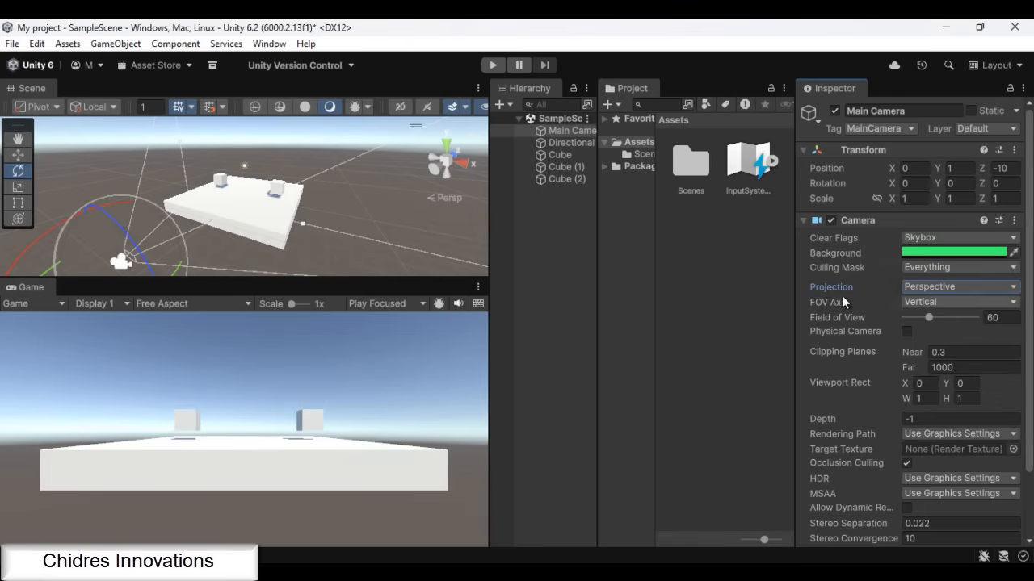
# Move Cube (2) away from the camera along Z to about 10.43, leaving Cube (1) in place
pyautogui.moveTo(842, 290)
pyautogui.click(276, 191)
pyautogui.press('w')
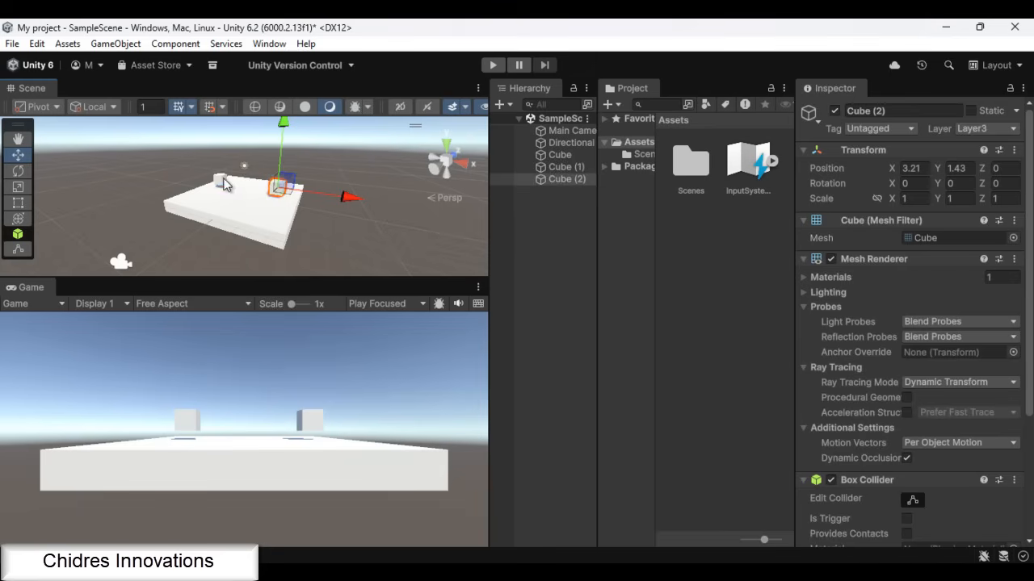
pyautogui.click(221, 184)
pyautogui.click(566, 178)
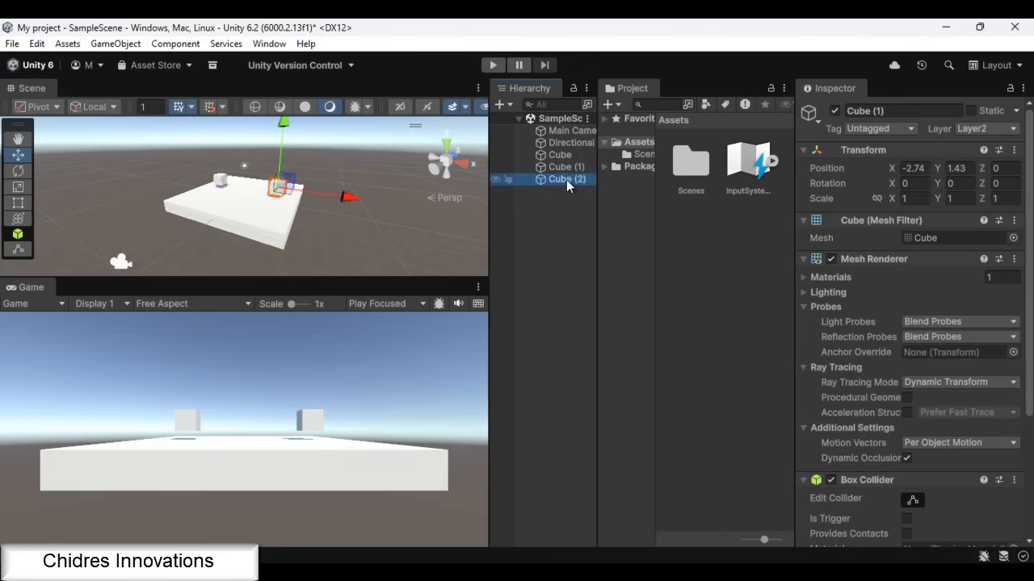
pyautogui.click(221, 184)
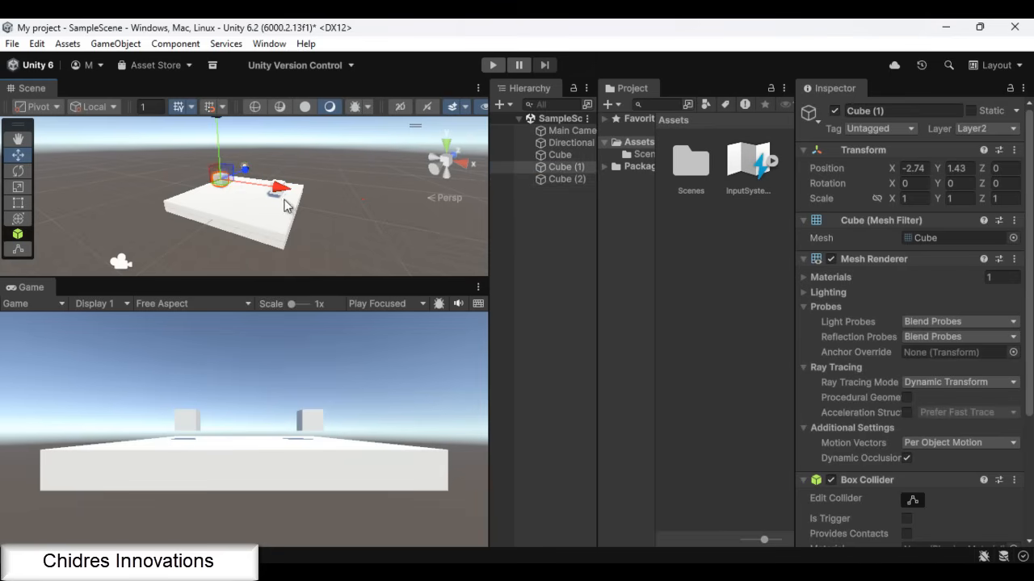
pyautogui.click(543, 180)
pyautogui.keyDown('alt'); pyautogui.moveTo(382, 260); pyautogui.dragTo(121, 283); pyautogui.keyUp('alt')
pyautogui.moveTo(307, 201); pyautogui.dragTo(418, 189)
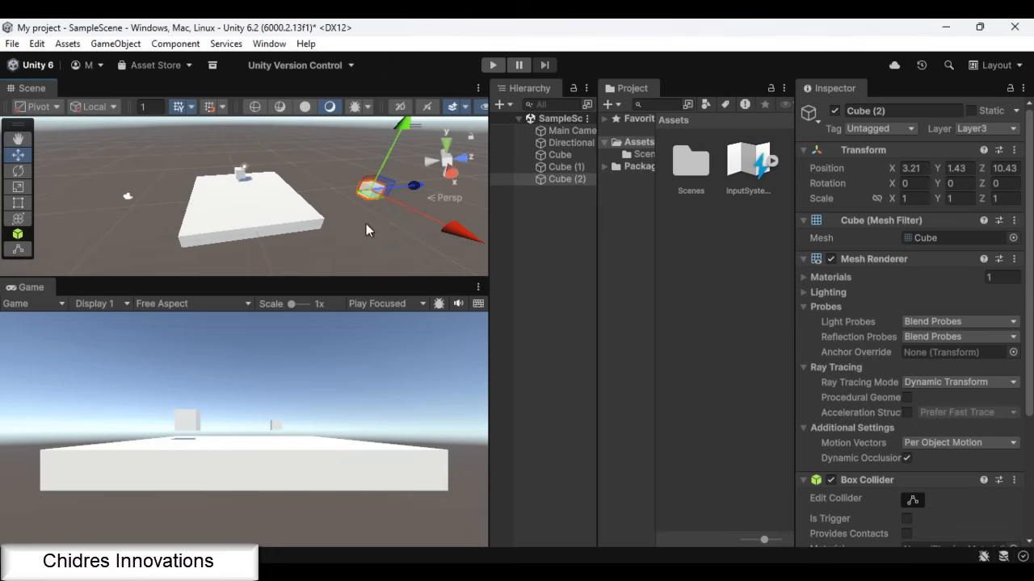
pyautogui.click(237, 180)
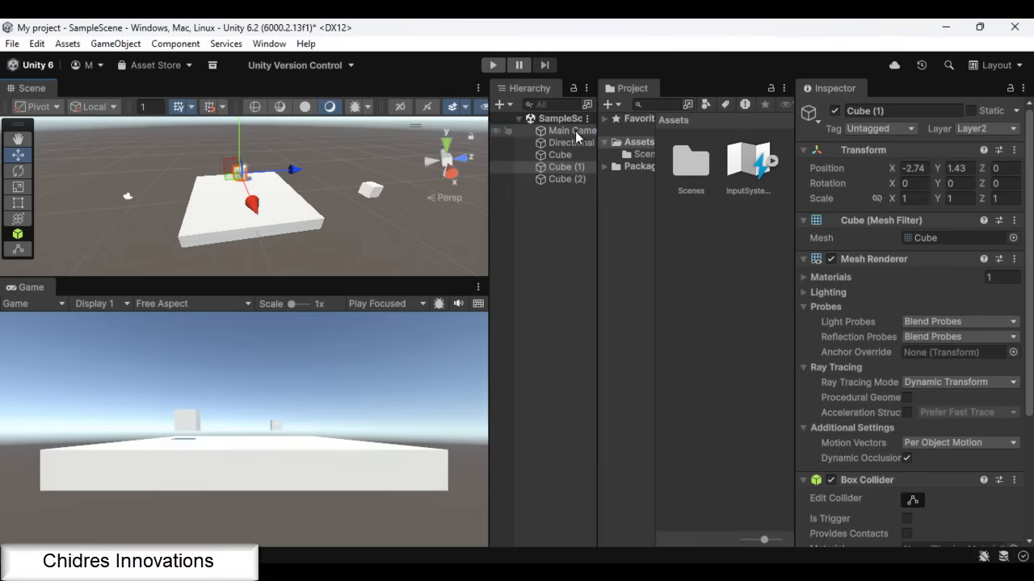
# Set the Main Camera's Projection to Orthographic and select the near and far small cubes for comparison
pyautogui.click(553, 130)
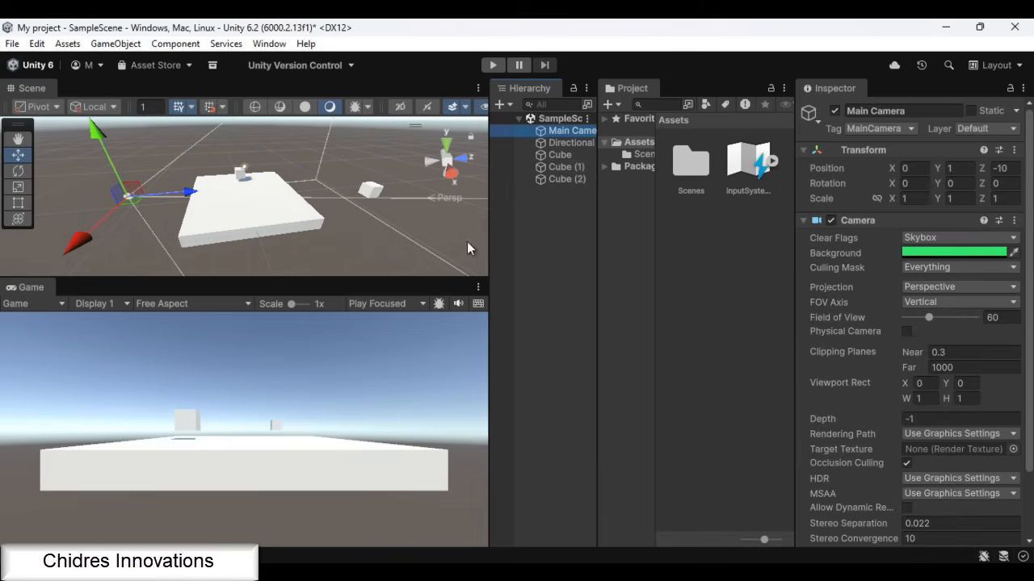
pyautogui.click(925, 289)
pyautogui.click(939, 320)
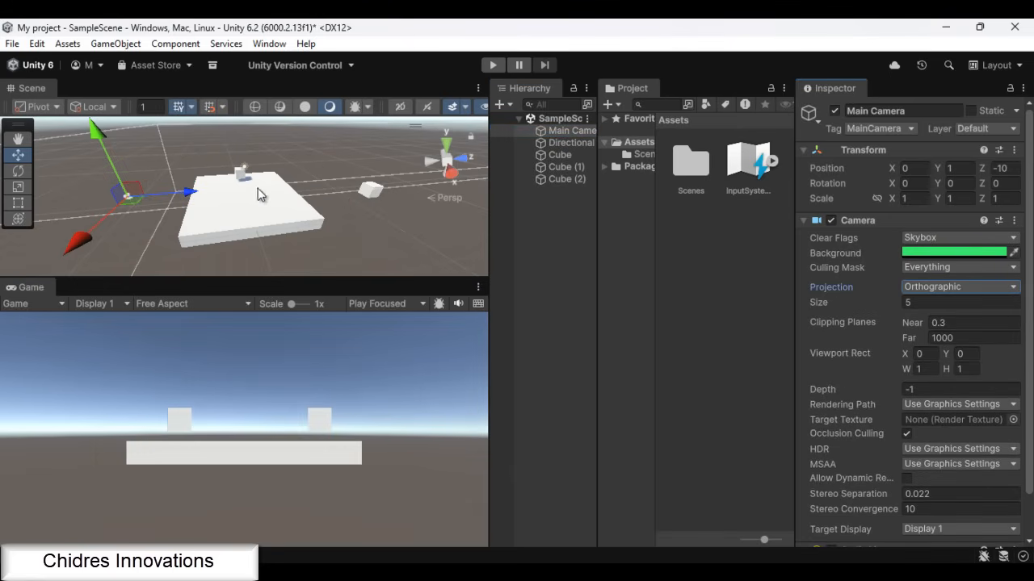
pyautogui.click(242, 176)
pyautogui.click(372, 194)
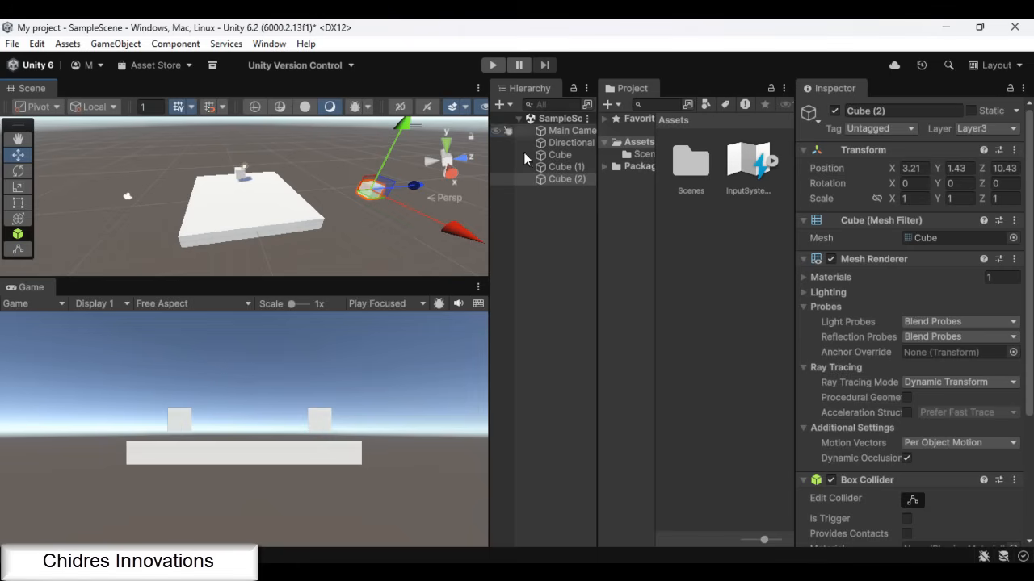
# Compare the Main Camera's Perspective and Orthographic projections once more, ending on Perspective
pyautogui.click(570, 132)
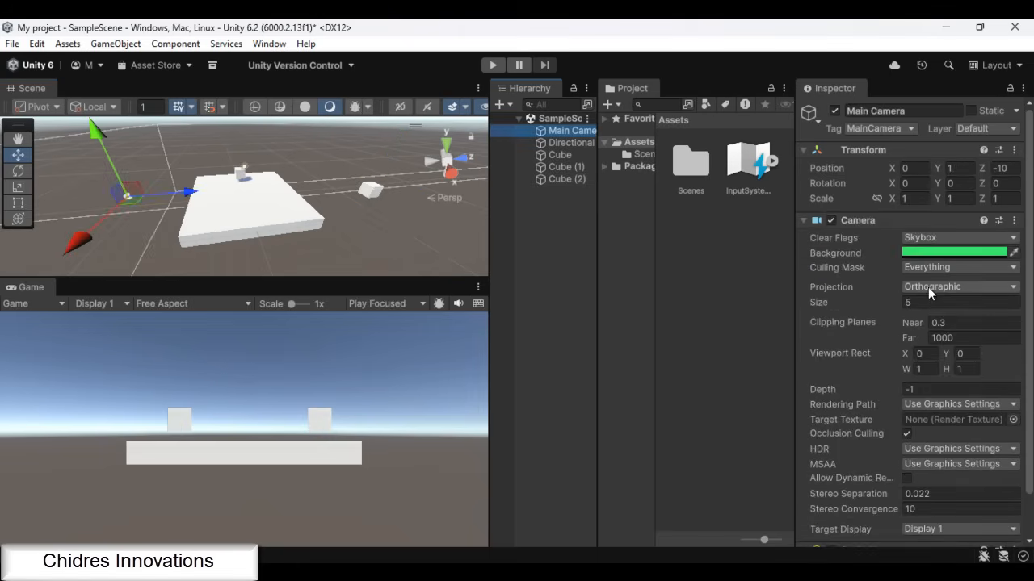
pyautogui.click(929, 289)
pyautogui.click(918, 304)
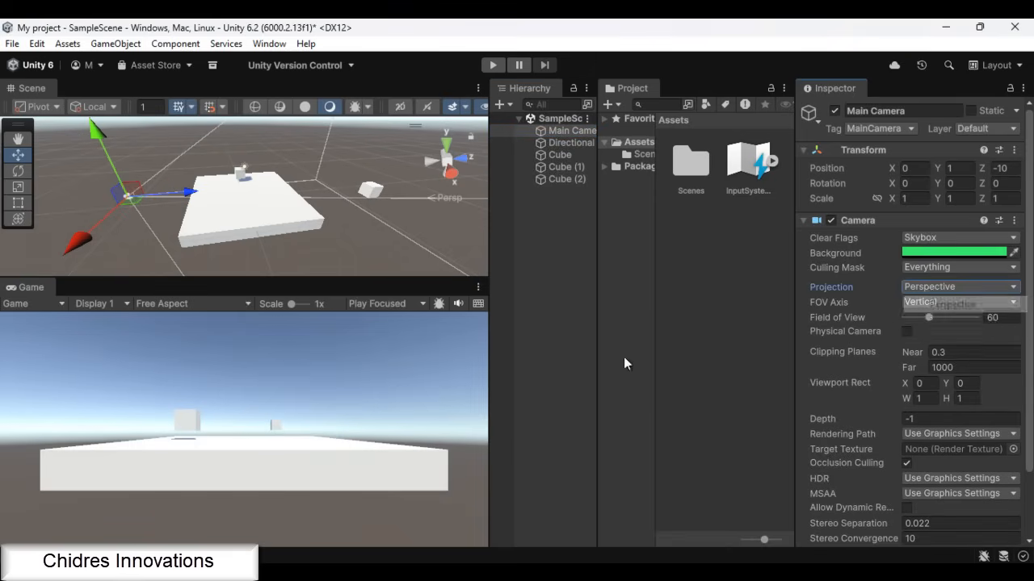
pyautogui.click(929, 288)
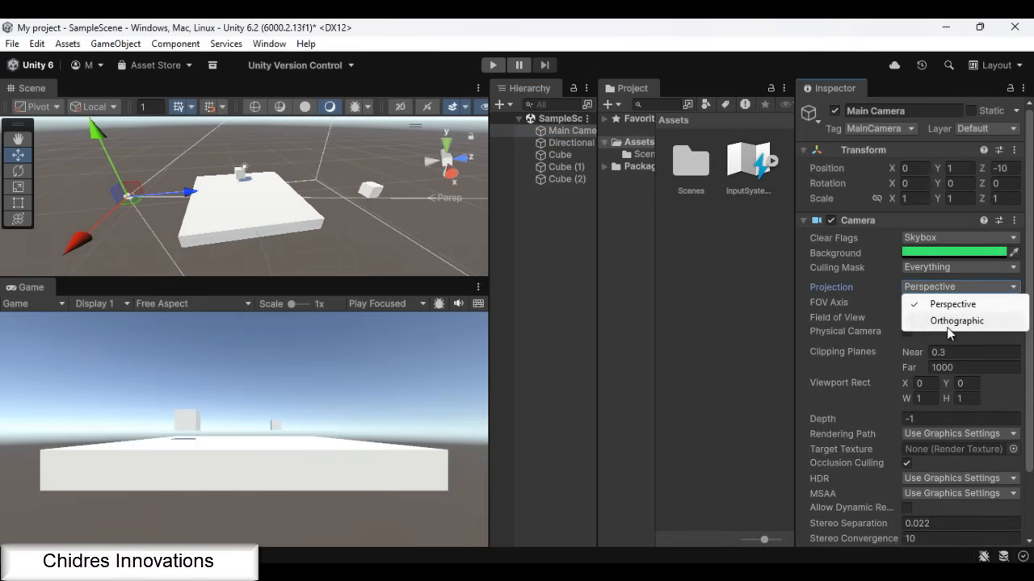
pyautogui.click(949, 322)
pyautogui.click(924, 291)
pyautogui.click(953, 307)
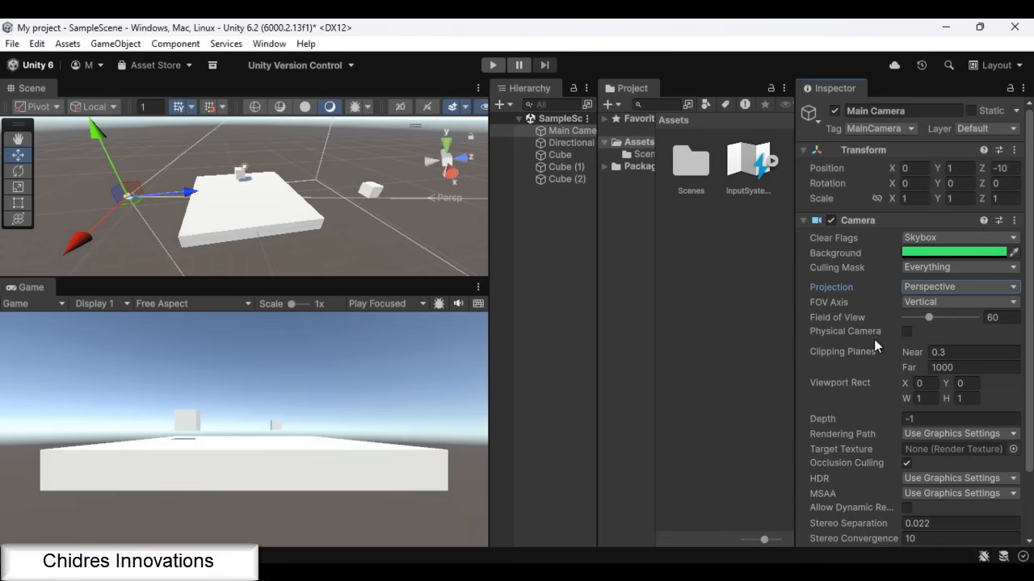
# Vary the Main Camera's Field of View with its frustum in view in the scene
pyautogui.keyDown('alt'); pyautogui.moveTo(197, 235); pyautogui.dragTo(399, 229); pyautogui.keyUp('alt')
pyautogui.scroll(-1, 111, 242)
pyautogui.keyDown('alt'); pyautogui.moveTo(204, 254); pyautogui.dragTo(218, 230); pyautogui.keyUp('alt')
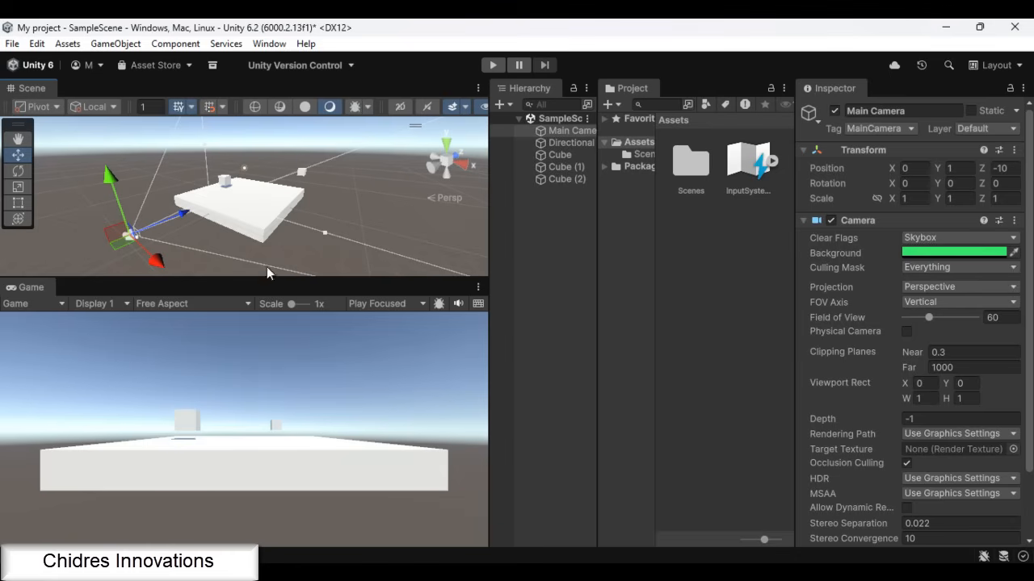
pyautogui.moveTo(930, 317)
pyautogui.mouseDown()
pyautogui.moveTo(938, 319)
pyautogui.moveTo(918, 323)
pyautogui.moveTo(944, 322)
pyautogui.moveTo(924, 321)
pyautogui.mouseUp()
# Set the Main Camera's Projection to Orthographic and adjust its Size to about 4.91
pyautogui.click(937, 287)
pyautogui.click(945, 320)
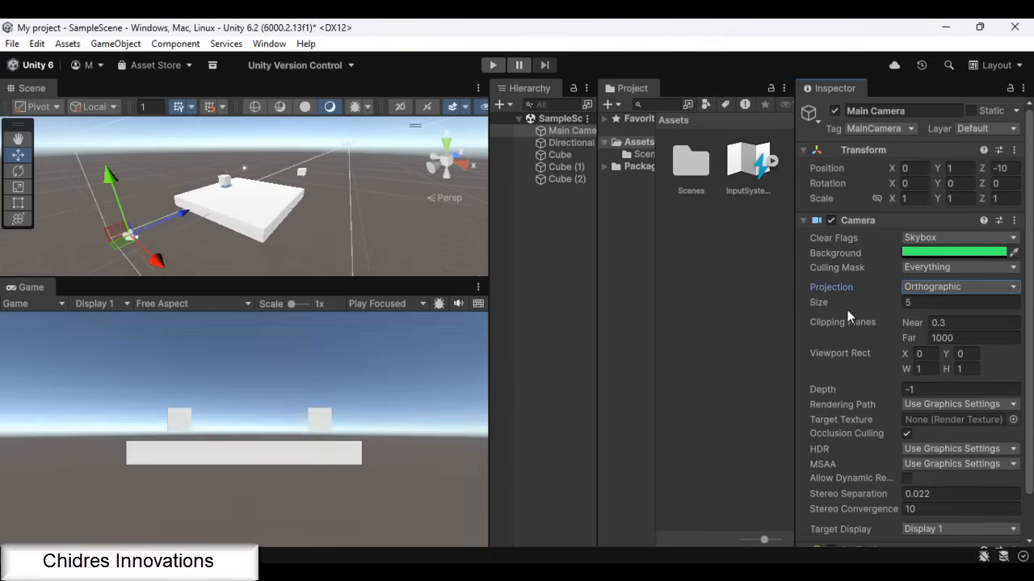
pyautogui.scroll(-1, 871, 300)
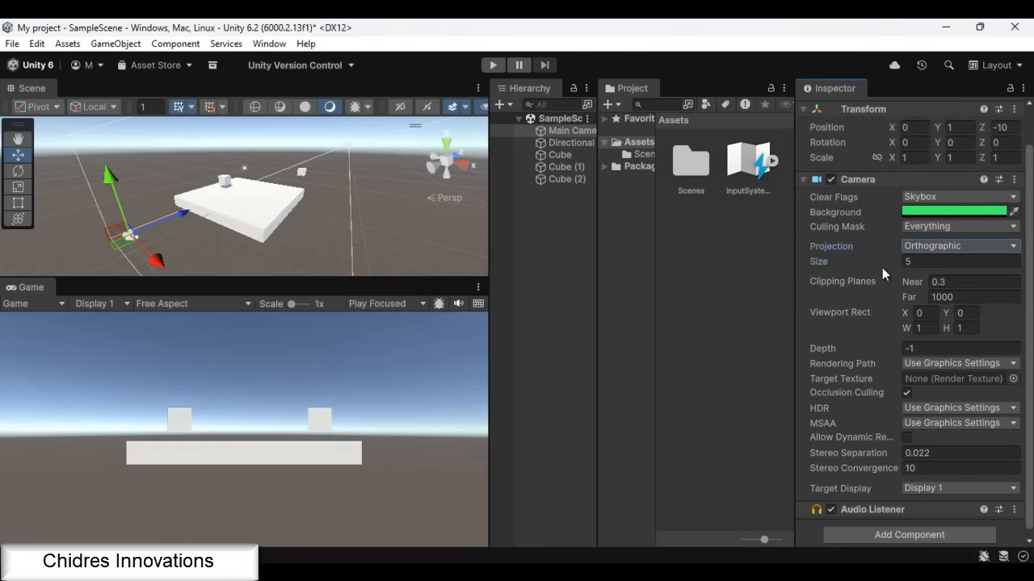
pyautogui.moveTo(893, 260)
pyautogui.mouseDown()
pyautogui.moveTo(866, 260)
pyautogui.moveTo(918, 261)
pyautogui.moveTo(880, 257)
pyautogui.moveTo(891, 257)
pyautogui.mouseUp()
# Set the Main Camera's Projection to Perspective with a Field of View of 50
pyautogui.click(938, 246)
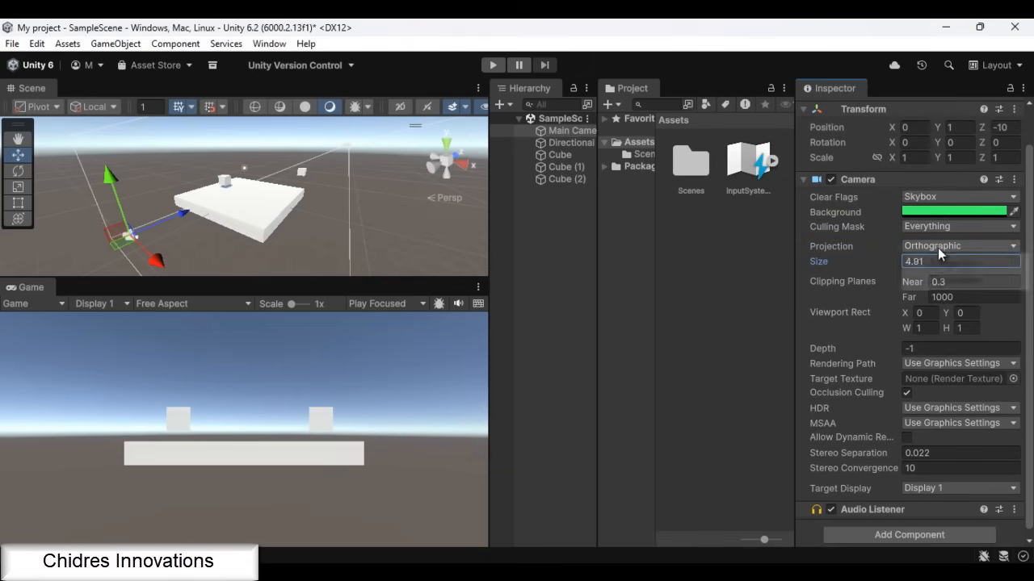
pyautogui.click(937, 267)
pyautogui.click(998, 276)
pyautogui.write('50')
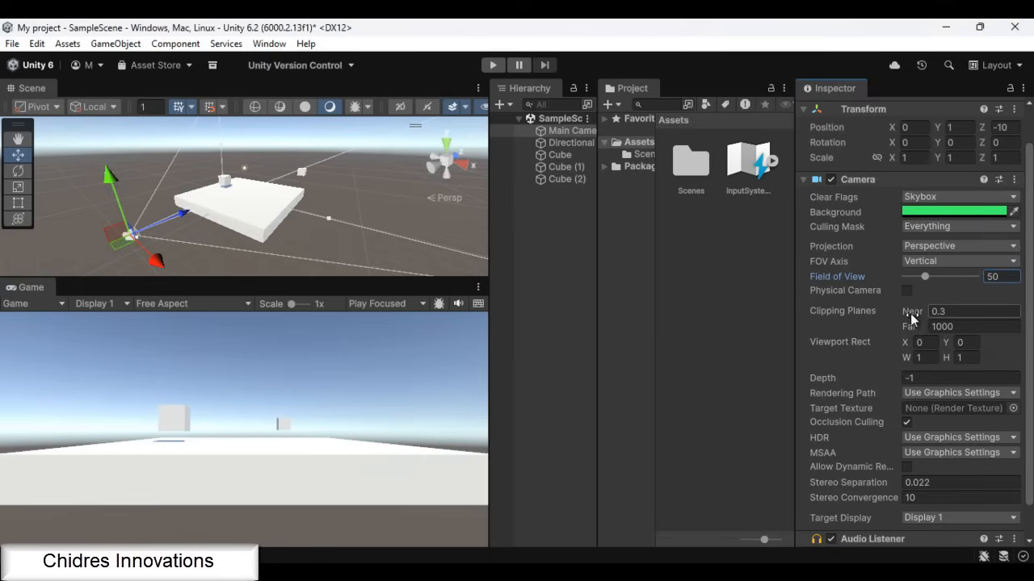
# Set the Main Camera's Far clipping plane to 10
pyautogui.click(969, 325)
pyautogui.write('10')
pyautogui.press('Return')
# Move the Main Camera backward along Z to about -11.01 and inspect its clipping range against the cubes
pyautogui.keyDown('alt'); pyautogui.moveTo(379, 233); pyautogui.dragTo(216, 254); pyautogui.keyUp('alt')
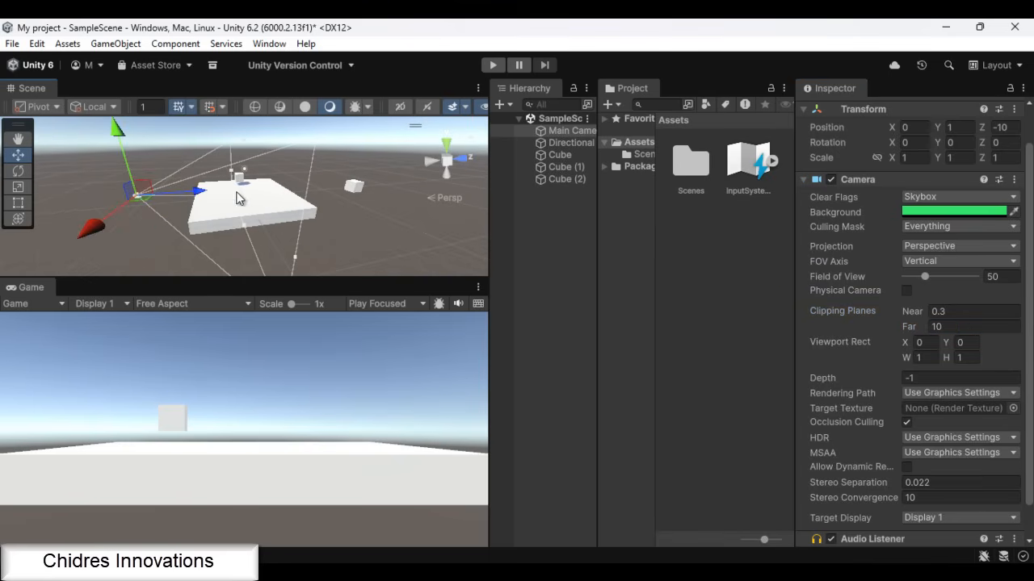
pyautogui.moveTo(202, 193); pyautogui.dragTo(237, 222)
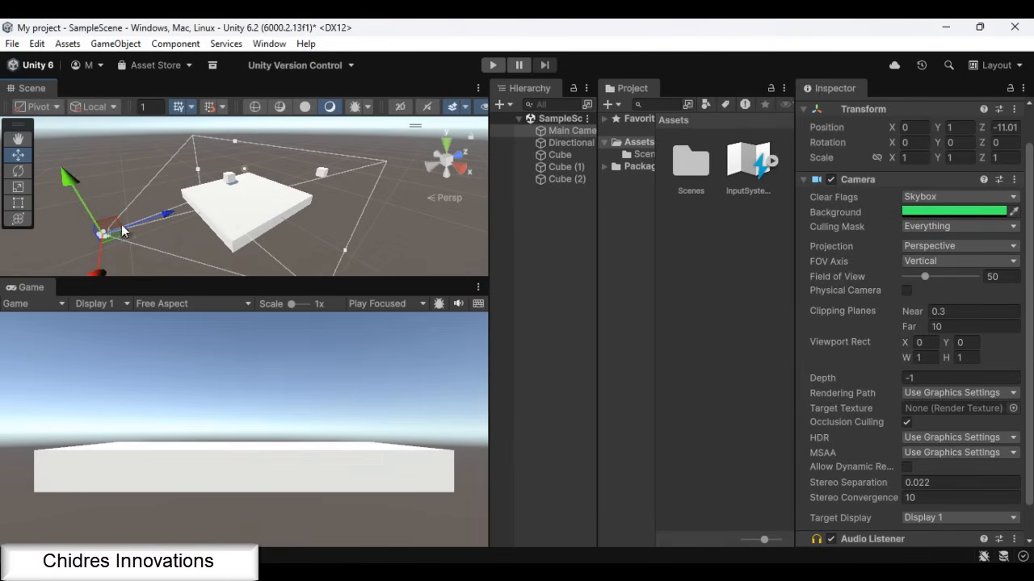
pyautogui.keyDown('alt'); pyautogui.moveTo(279, 249); pyautogui.dragTo(67, 217); pyautogui.keyUp('alt')
pyautogui.keyDown('alt'); pyautogui.moveTo(337, 263); pyautogui.dragTo(220, 231); pyautogui.keyUp('alt')
# Try a Field of View of 21 on the Main Camera, return it to 50, and set the Far clipping plane to 100
pyautogui.moveTo(840, 277); pyautogui.dragTo(914, 291)
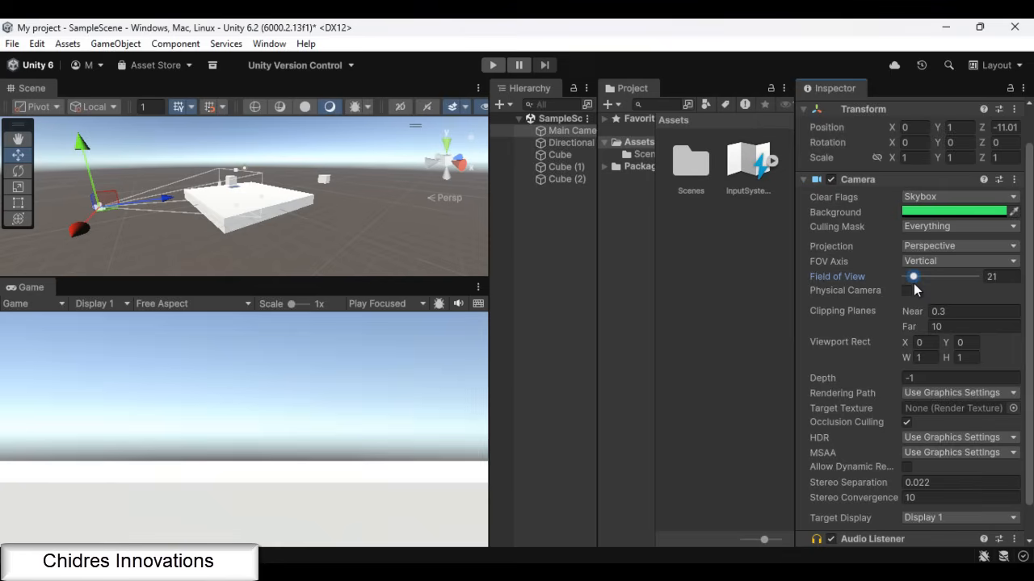
pyautogui.click(987, 277)
pyautogui.write('50')
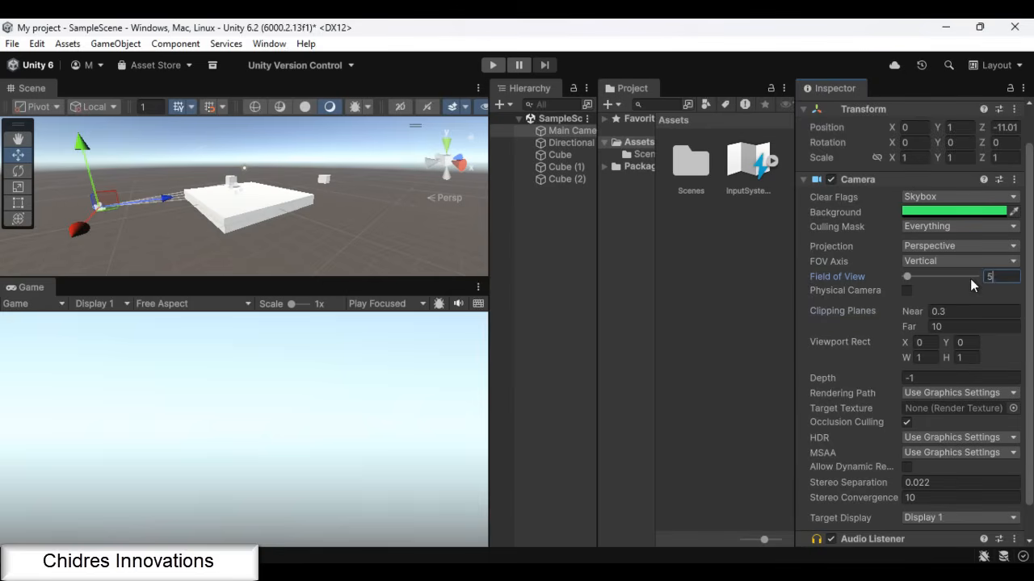
pyautogui.click(955, 327)
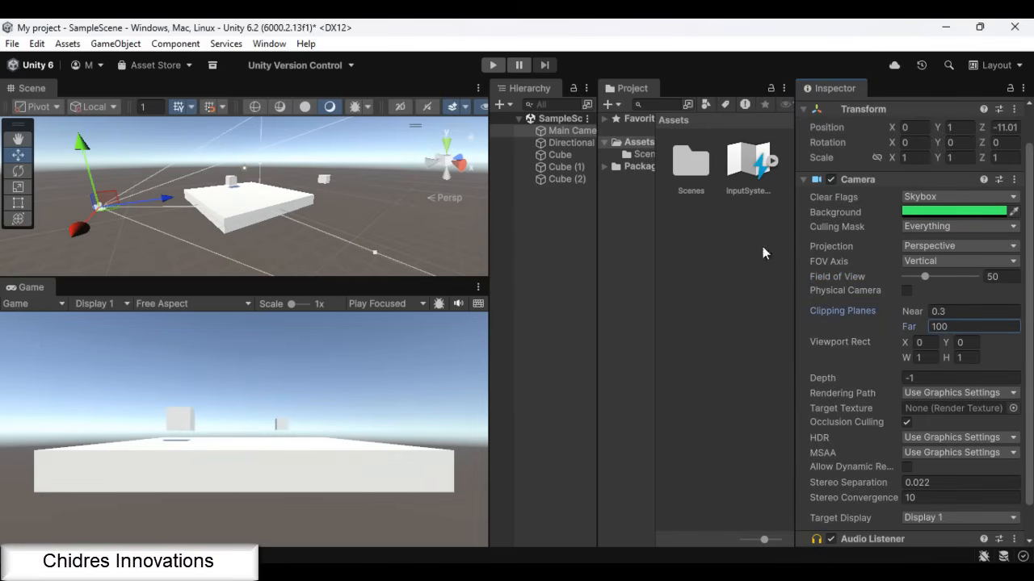
# Switch to Paint and outline a large rectangle in the middle of the blank canvas to represent the screen
pyautogui.scroll(-2, 962, 342)
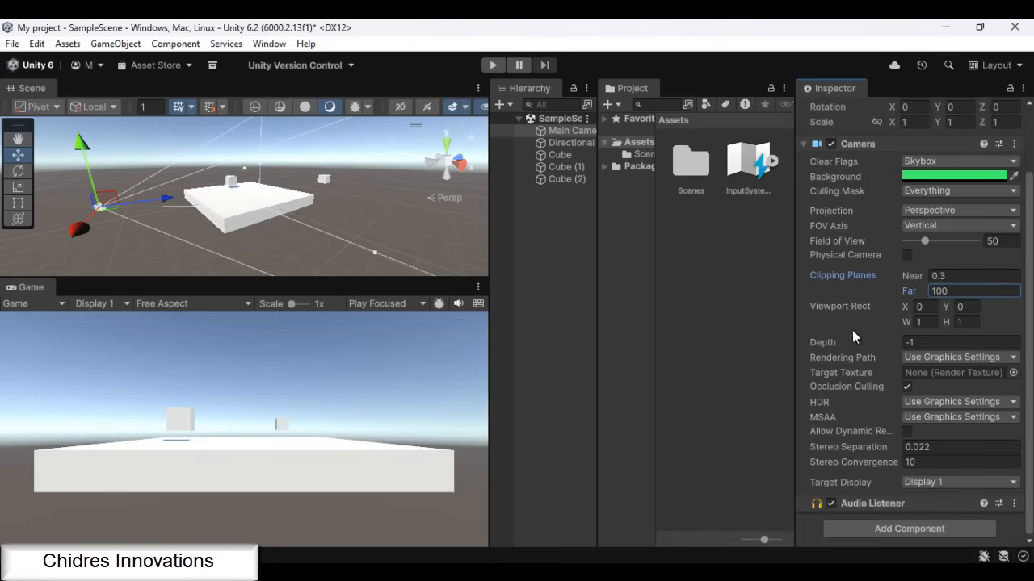
pyautogui.moveTo(844, 313)
pyautogui.press('super')
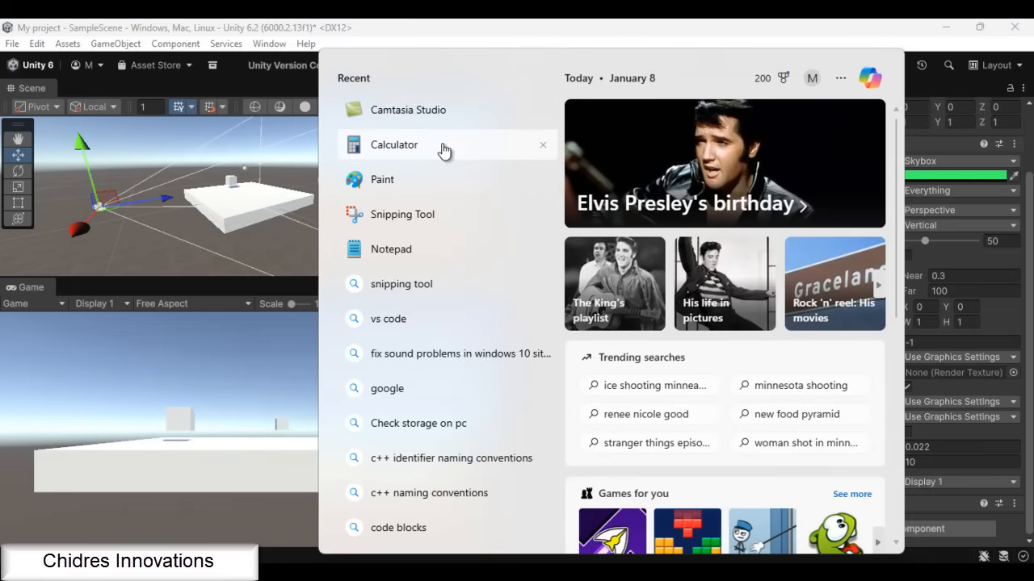
pyautogui.click(428, 180)
pyautogui.click(398, 84)
pyautogui.moveTo(374, 267); pyautogui.dragTo(664, 431)
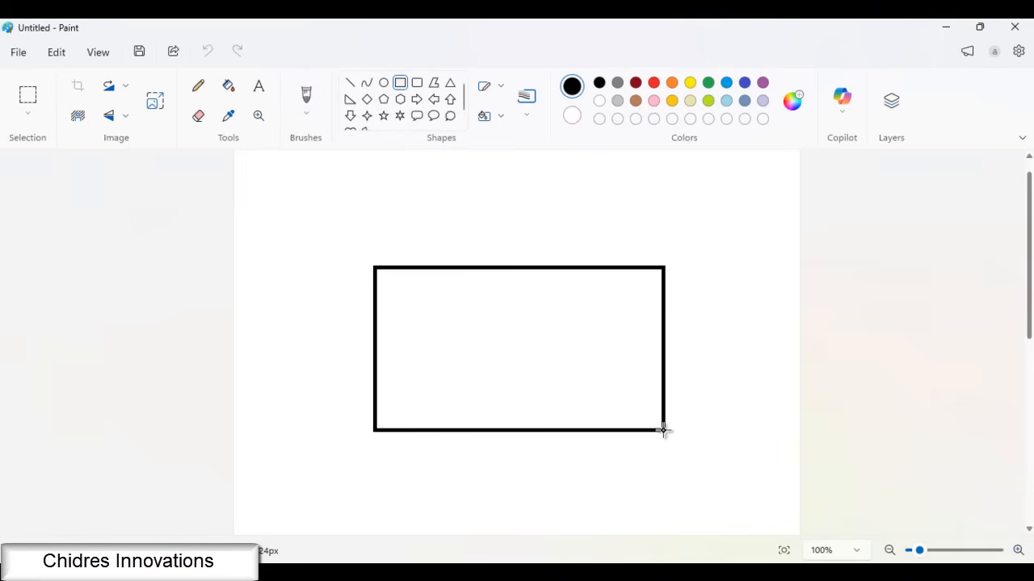
# Label the rectangle's corners with the brush as (0,0), (1,0), (0,1) and (1,1), with arrows along the bottom and left edges
pyautogui.click(306, 98)
pyautogui.moveTo(381, 421)
pyautogui.mouseDown()
pyautogui.moveTo(367, 437)
pyautogui.moveTo(387, 476)
pyautogui.moveTo(406, 477)
pyautogui.mouseUp()
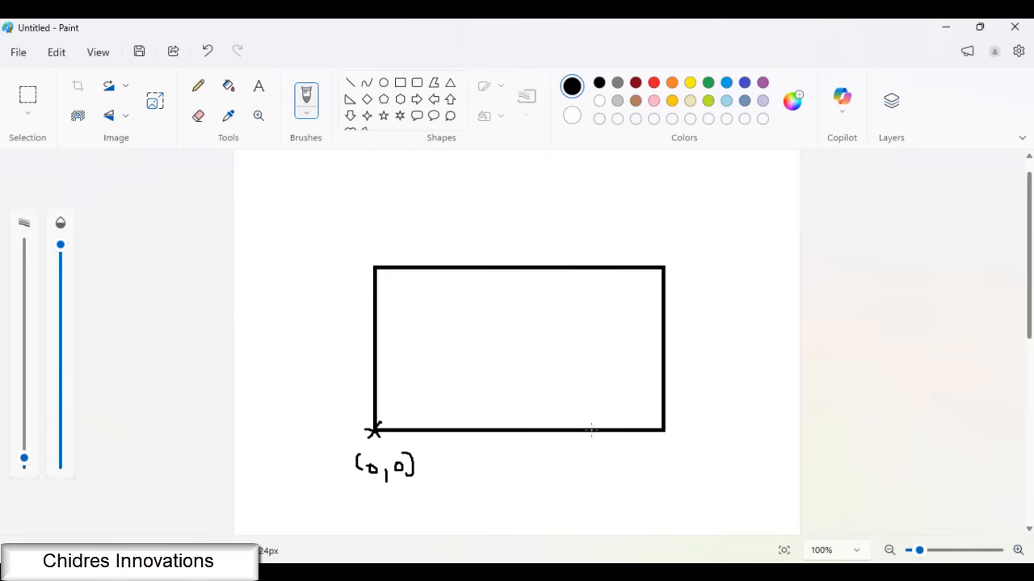
pyautogui.moveTo(657, 419); pyautogui.dragTo(660, 440)
pyautogui.moveTo(378, 426); pyautogui.dragTo(369, 267)
pyautogui.moveTo(664, 226)
pyautogui.mouseDown()
pyautogui.moveTo(675, 249)
pyautogui.moveTo(725, 241)
pyautogui.mouseUp()
pyautogui.moveTo(362, 228)
pyautogui.mouseDown()
pyautogui.moveTo(360, 253)
pyautogui.moveTo(369, 242)
pyautogui.moveTo(414, 255)
pyautogui.mouseUp()
pyautogui.moveTo(680, 431); pyautogui.dragTo(689, 458)
pyautogui.moveTo(699, 449)
pyautogui.mouseDown()
pyautogui.moveTo(695, 460)
pyautogui.moveTo(721, 440)
pyautogui.mouseUp()
pyautogui.moveTo(725, 423); pyautogui.dragTo(736, 456)
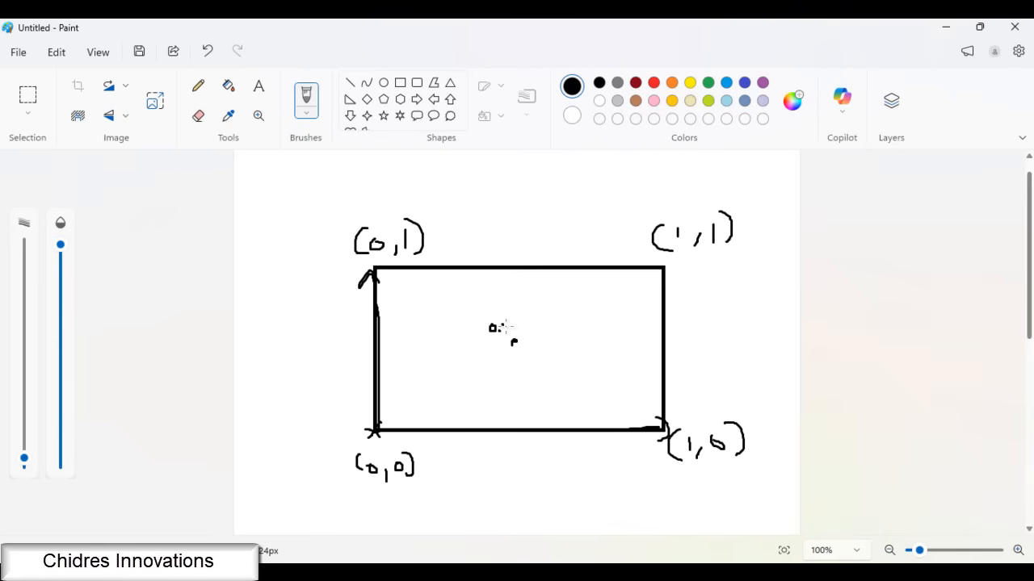
# Label the rectangle's centre (0.5, 0.5) and outline the lower-left quarter by hand
pyautogui.click(545, 327)
pyautogui.moveTo(554, 322)
pyautogui.mouseDown()
pyautogui.moveTo(554, 333)
pyautogui.moveTo(568, 333)
pyautogui.moveTo(521, 352)
pyautogui.mouseUp()
pyautogui.moveTo(483, 309); pyautogui.dragTo(477, 333)
pyautogui.moveTo(527, 421); pyautogui.dragTo(525, 442)
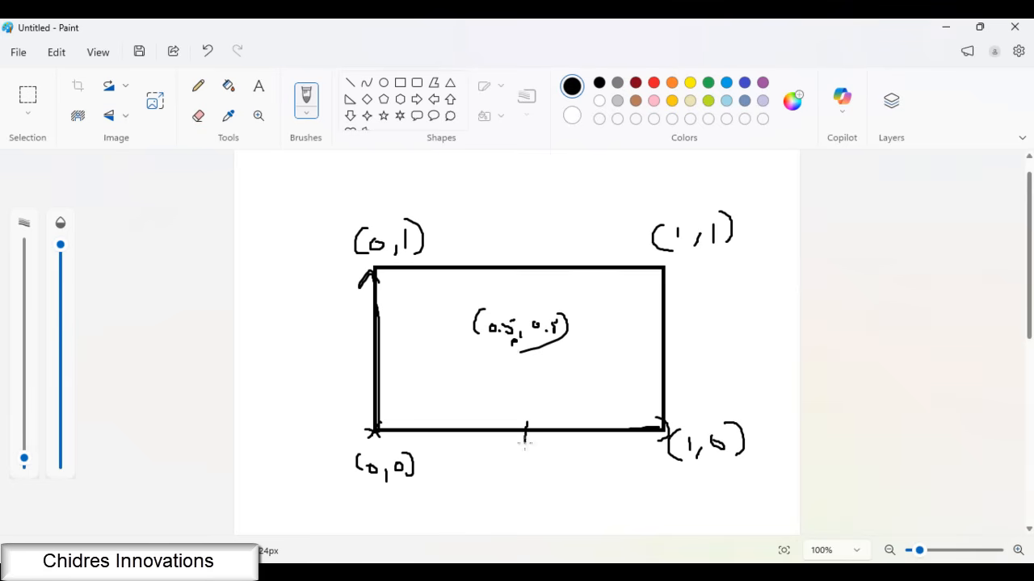
pyautogui.moveTo(488, 342); pyautogui.dragTo(507, 342)
pyautogui.moveTo(374, 349)
pyautogui.mouseDown()
pyautogui.moveTo(521, 344)
pyautogui.moveTo(527, 426)
pyautogui.moveTo(391, 428)
pyautogui.moveTo(376, 354)
pyautogui.moveTo(489, 346)
pyautogui.moveTo(522, 374)
pyautogui.moveTo(467, 429)
pyautogui.mouseUp()
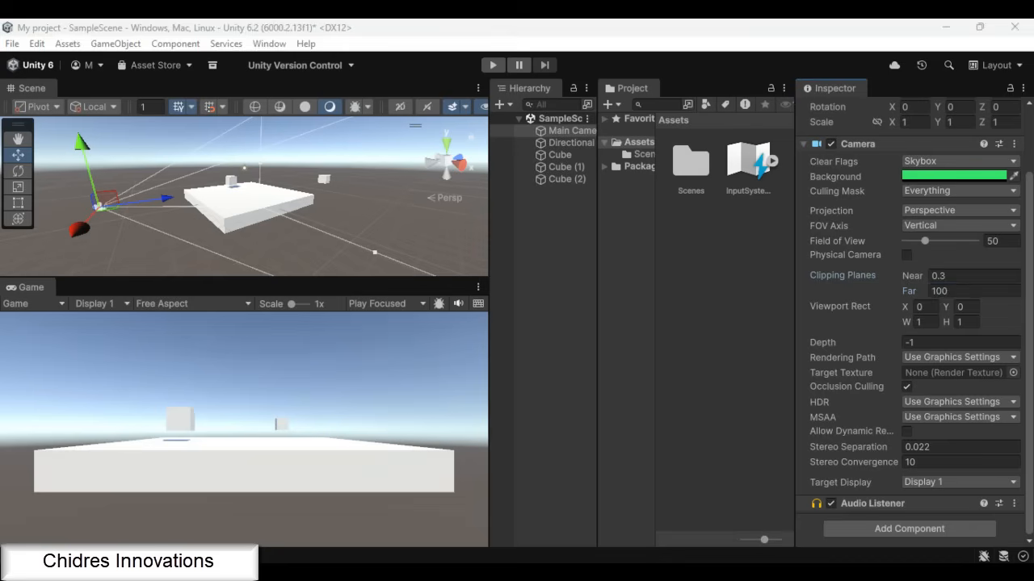
# Switch back to Unity and set the Main Camera's Viewport Rect to W 0.5 and H 0.5
pyautogui.click(974, 291)
pyautogui.click(567, 131)
pyautogui.click(920, 322)
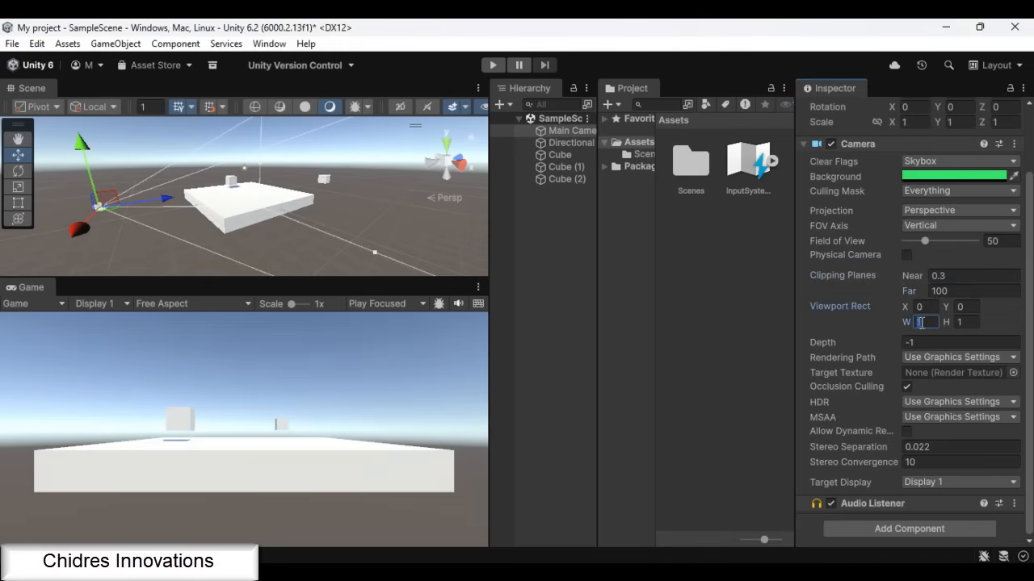
pyautogui.write('0.5')
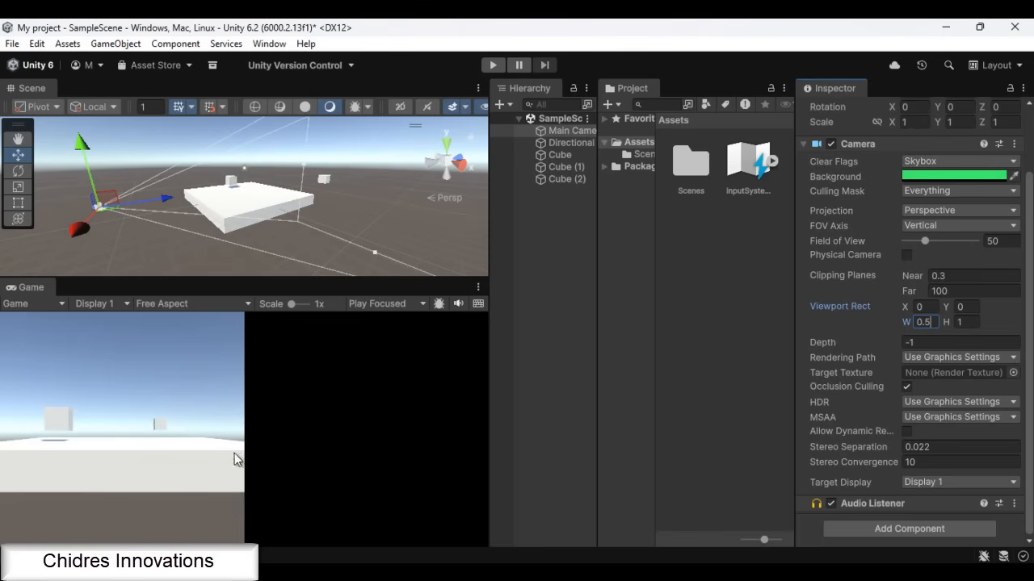
pyautogui.click(965, 323)
pyautogui.write('0.5')
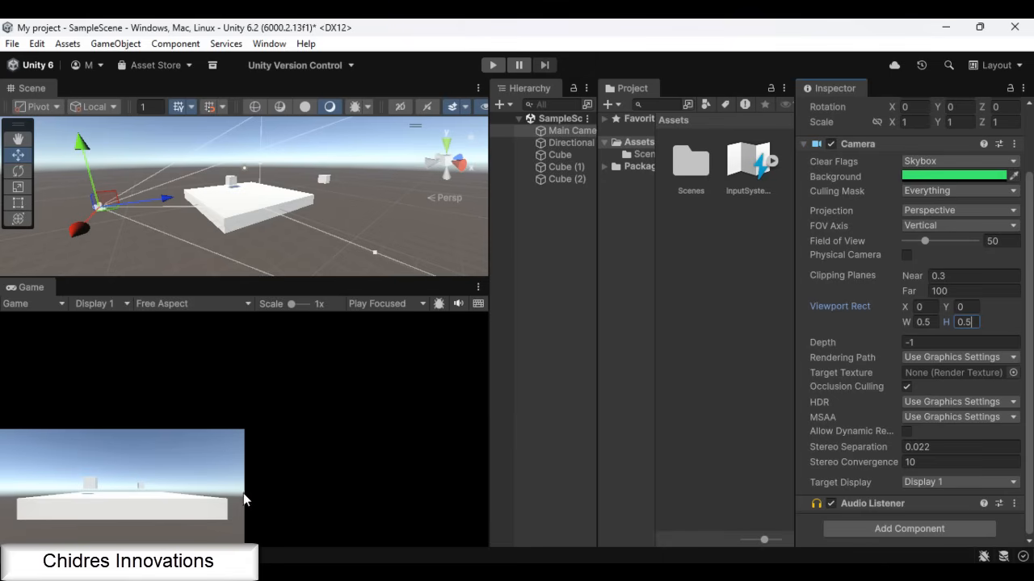
# Add a new camera to the scene and set its Viewport Rect to X 0.5 and H 0.5
pyautogui.click(543, 353)
pyautogui.click(113, 44)
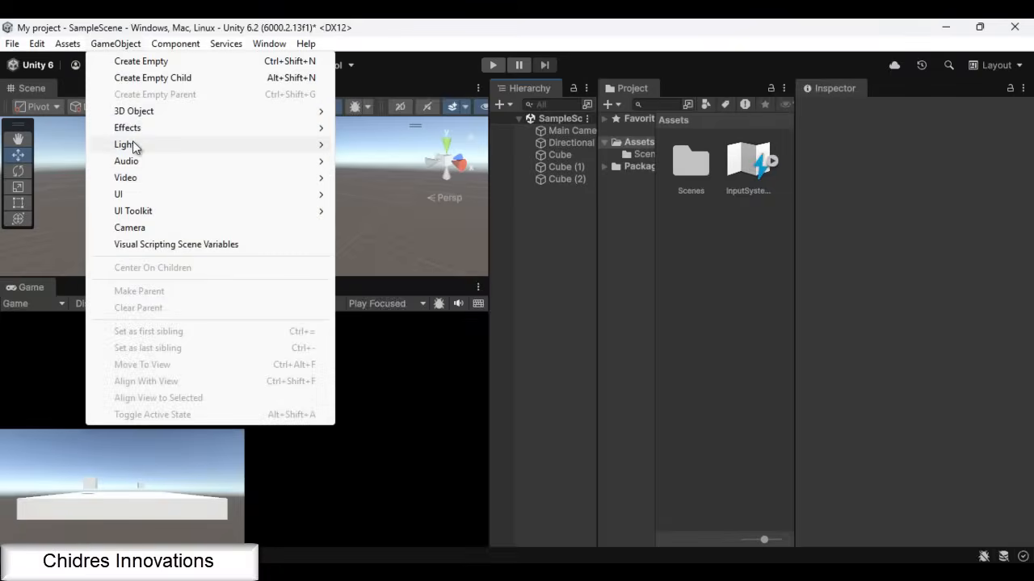
pyautogui.click(130, 228)
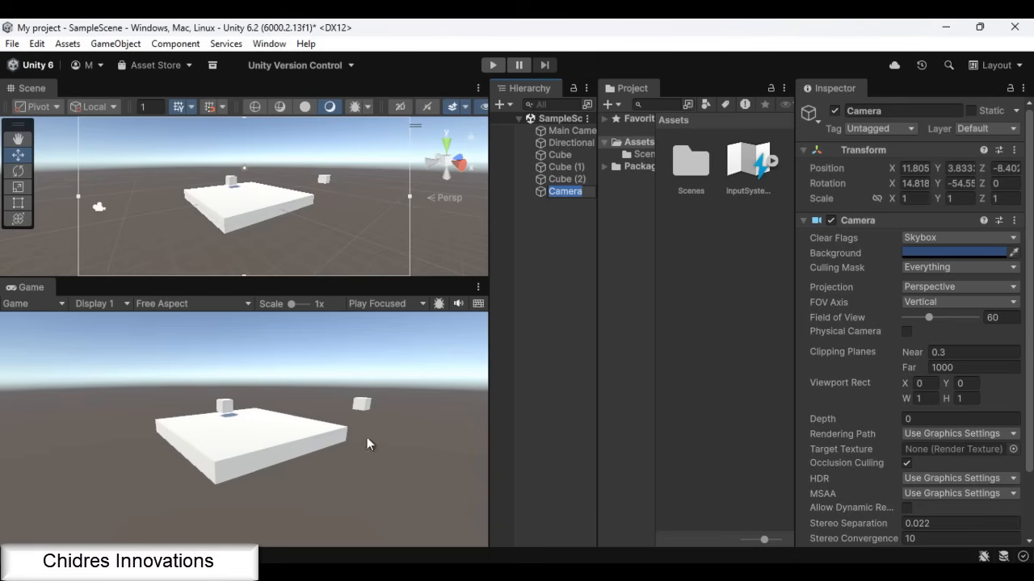
pyautogui.click(922, 384)
pyautogui.write('0.5')
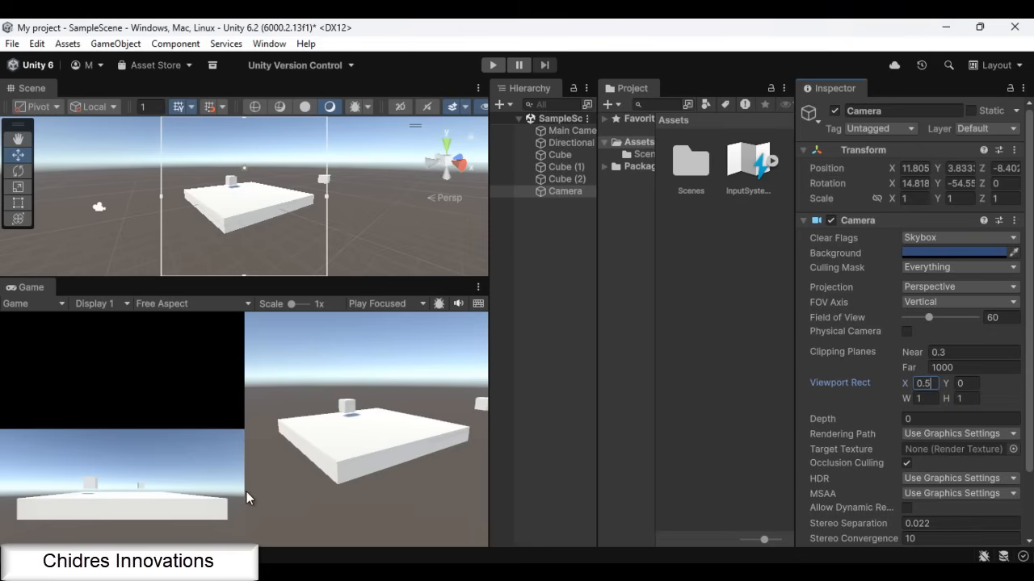
pyautogui.click(968, 399)
pyautogui.write('0.5')
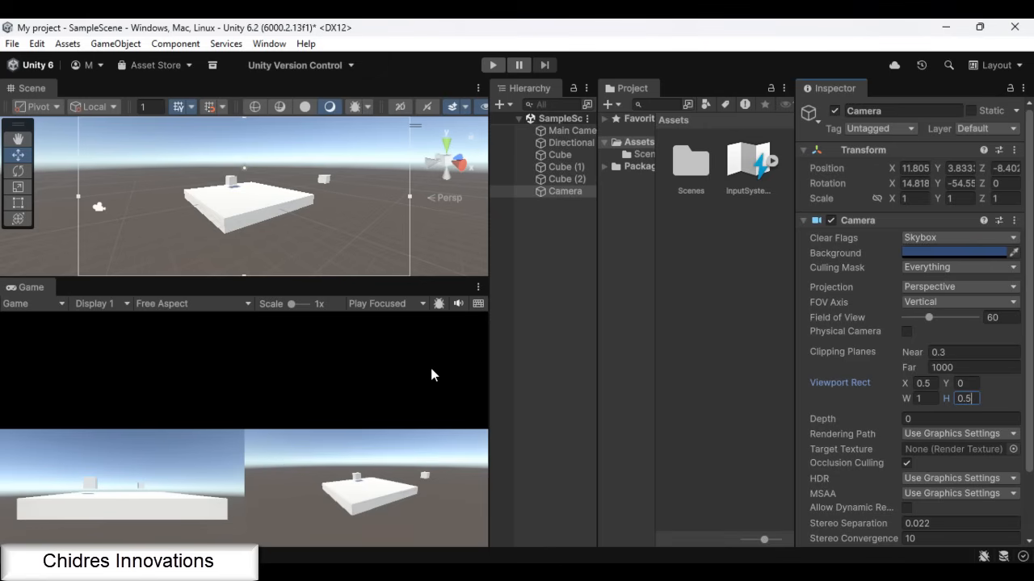
# Add another camera looking down at the cubes from a different angle
pyautogui.keyDown('alt'); pyautogui.moveTo(238, 265); pyautogui.dragTo(687, 333); pyautogui.keyUp('alt')
pyautogui.click(127, 44)
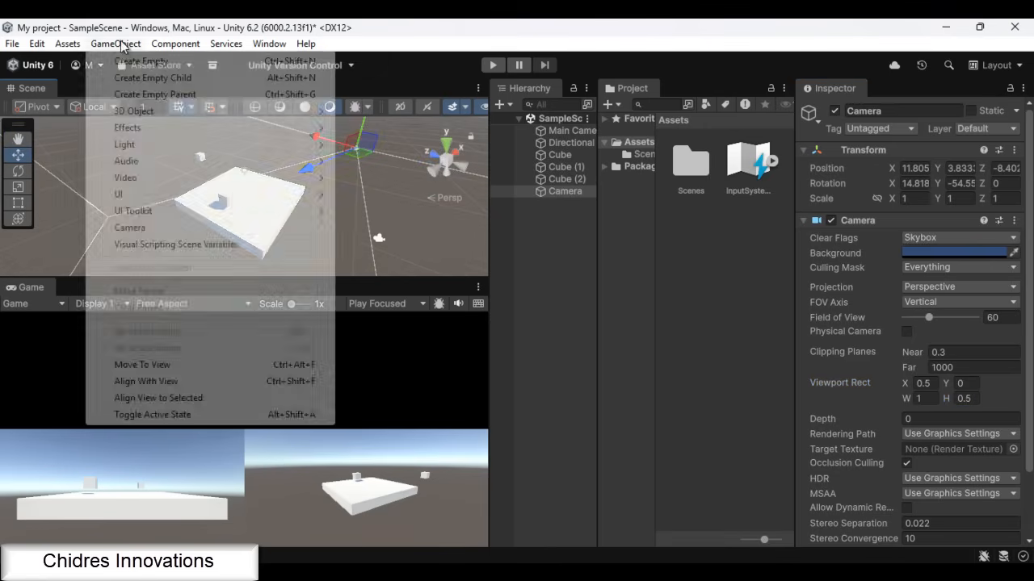
pyautogui.click(134, 228)
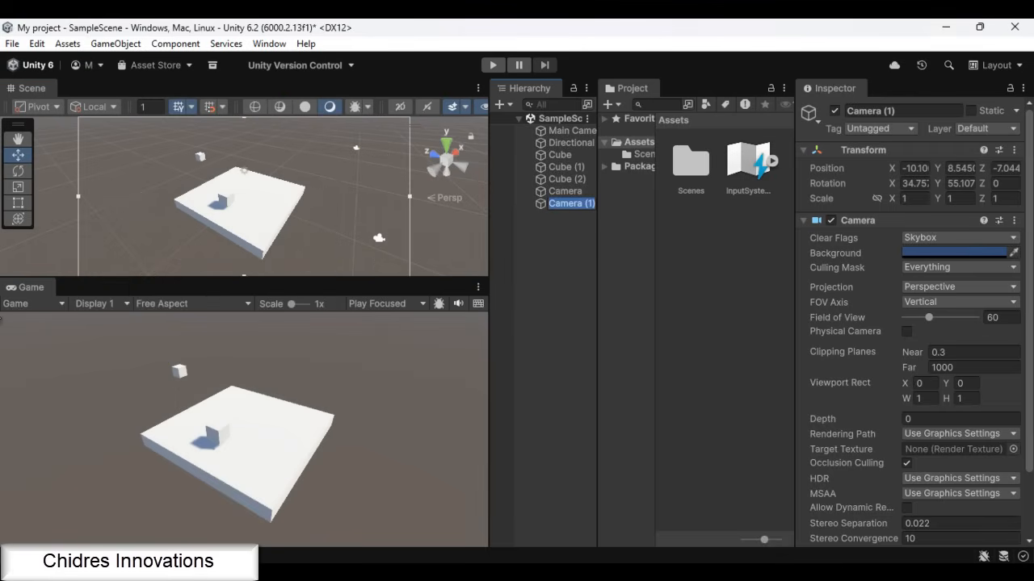
# Switch to Paint, outline the rectangle's upper-left quarter and label its lower-left corner (0, 0.5)
pyautogui.click(804, 572)
pyautogui.moveTo(379, 267)
pyautogui.mouseDown()
pyautogui.moveTo(516, 261)
pyautogui.moveTo(416, 349)
pyautogui.moveTo(374, 264)
pyautogui.mouseUp()
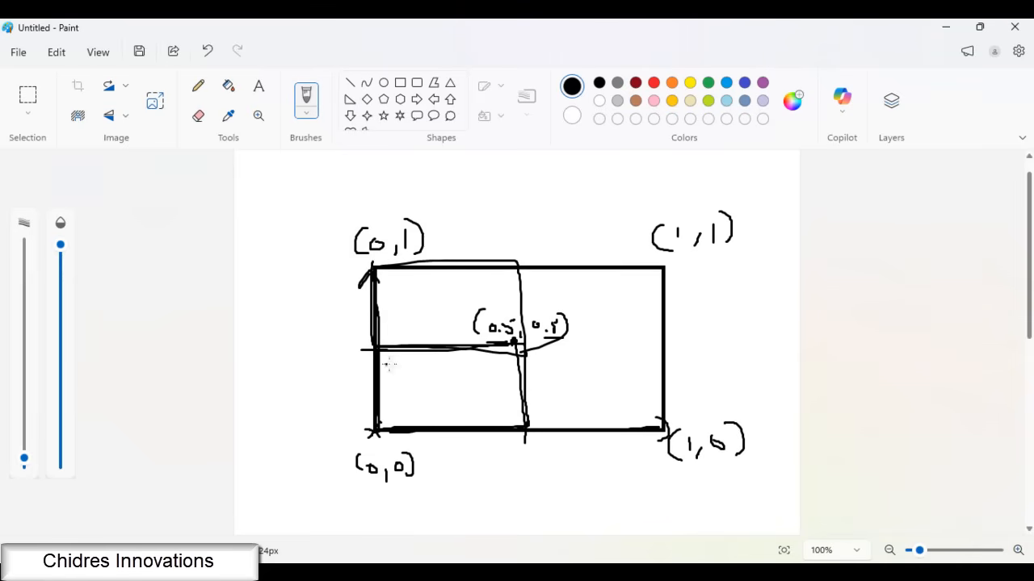
pyautogui.moveTo(389, 443)
pyautogui.mouseDown()
pyautogui.moveTo(379, 408)
pyautogui.moveTo(392, 360)
pyautogui.moveTo(396, 368)
pyautogui.mouseUp()
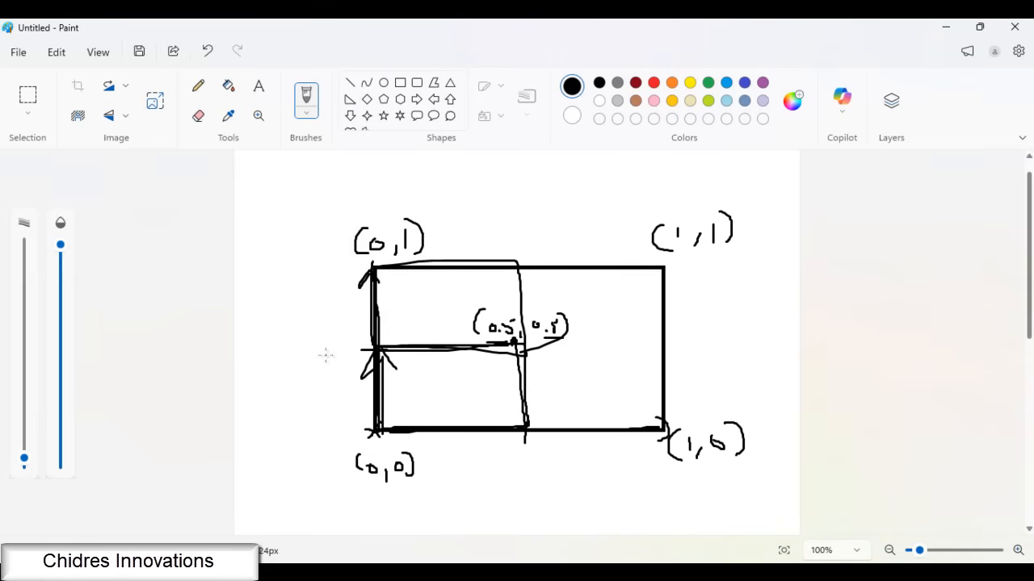
pyautogui.moveTo(327, 348); pyautogui.dragTo(326, 380)
pyautogui.moveTo(291, 338); pyautogui.dragTo(295, 385)
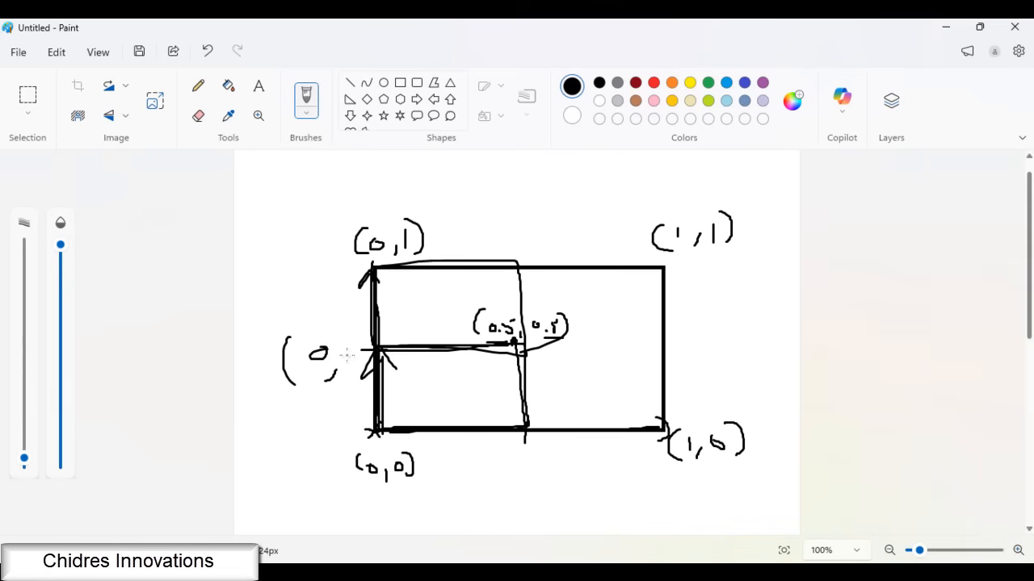
pyautogui.moveTo(381, 336); pyautogui.dragTo(391, 331)
pyautogui.moveTo(396, 316); pyautogui.dragTo(420, 369)
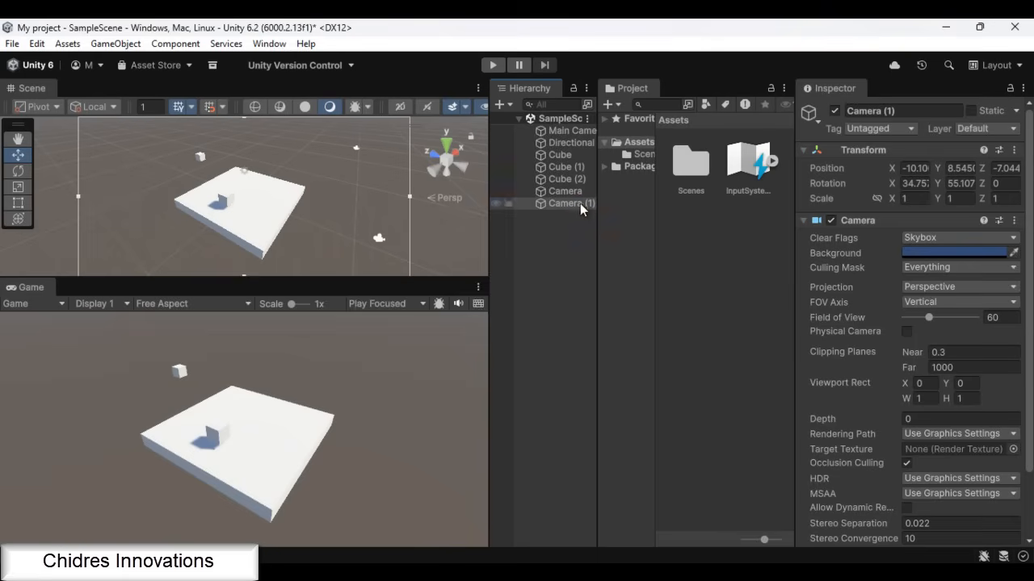
# Return to Unity and set the Viewport Rect of Camera (1) to Y 0.5 and W 0.5
pyautogui.click(580, 203)
pyautogui.click(965, 384)
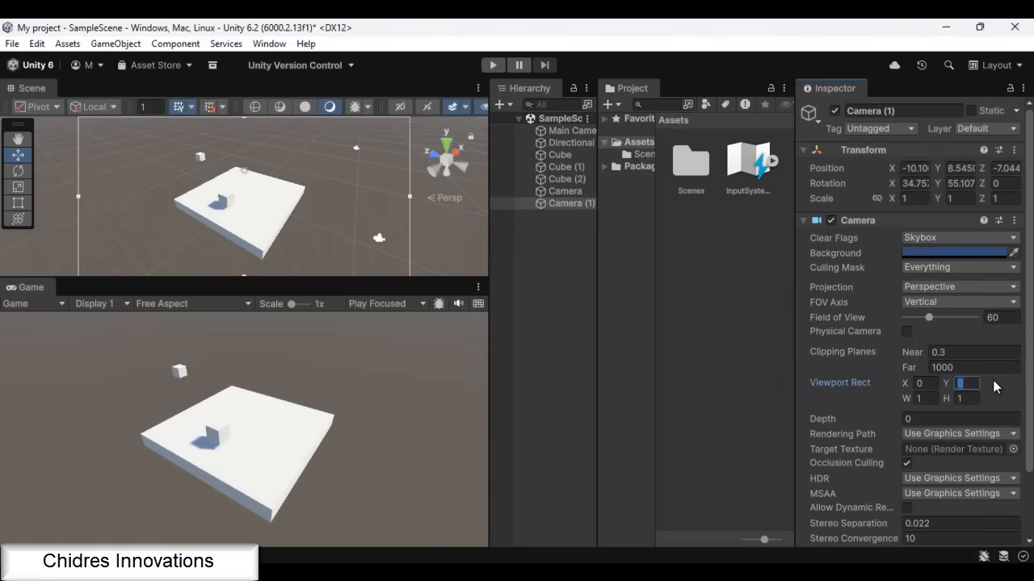
pyautogui.write('.5')
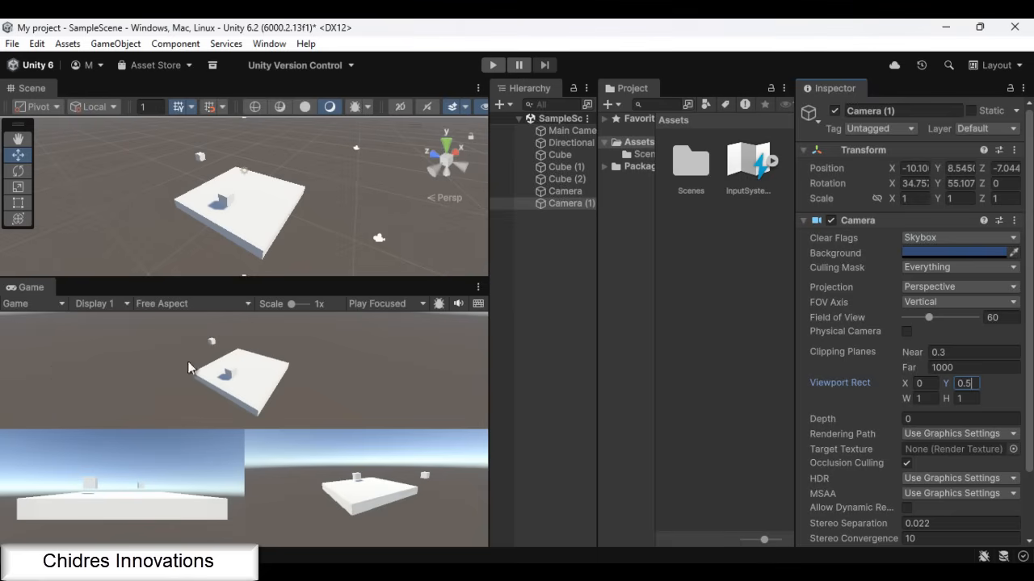
pyautogui.click(934, 399)
pyautogui.write('0.5')
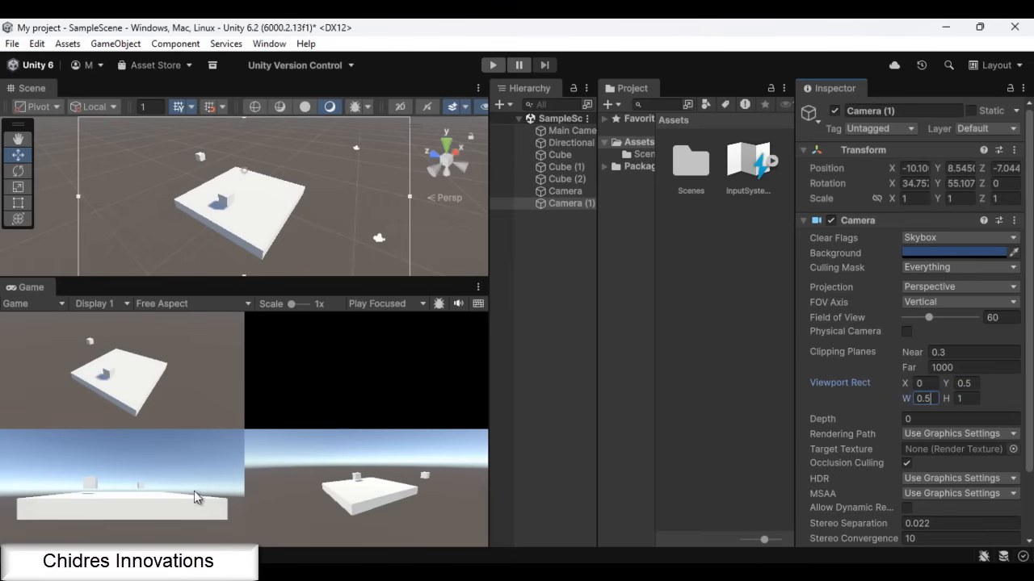
# Toggle the Main Camera object off and on twice to check which part of the game view it renders
pyautogui.click(570, 132)
pyautogui.click(835, 111)
pyautogui.click(835, 111)
pyautogui.click(835, 111)
pyautogui.click(835, 110)
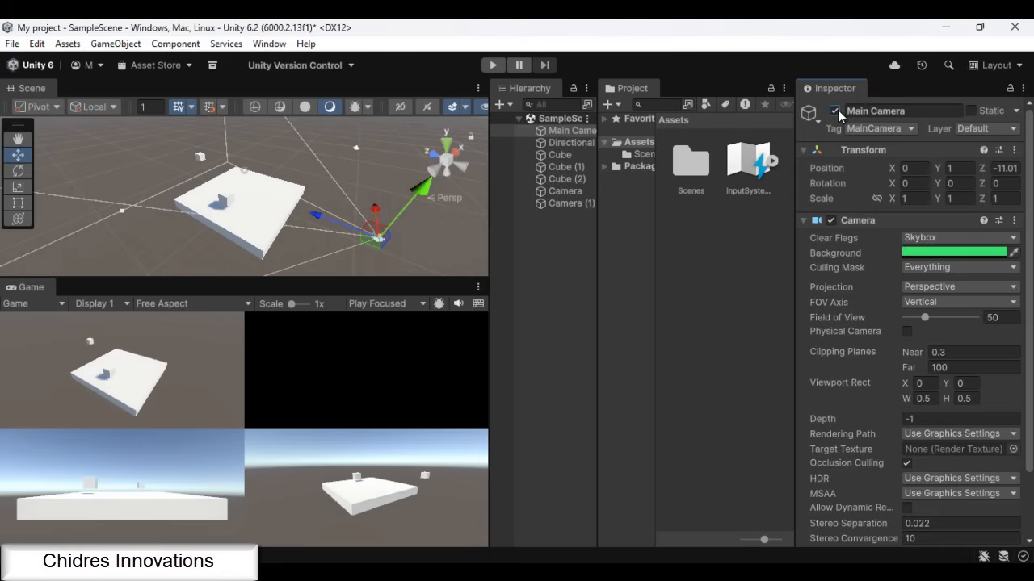
# Toggle the object named Camera off and on twice to check its share of the game view
pyautogui.click(580, 192)
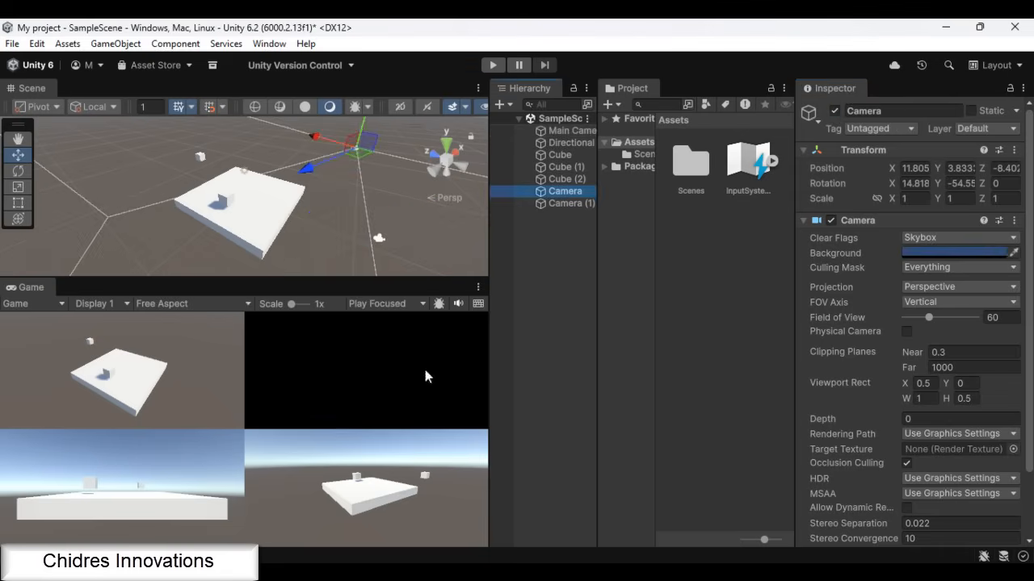
pyautogui.click(835, 110)
pyautogui.click(835, 110)
pyautogui.click(835, 111)
pyautogui.click(835, 111)
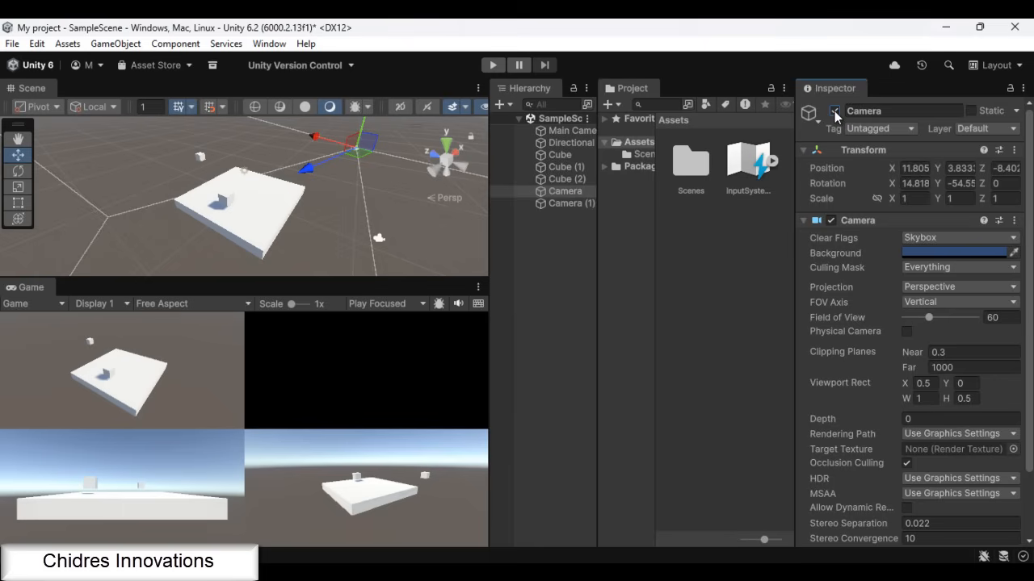
# Toggle Camera (1) off and on twice to check its area of the game view
pyautogui.click(572, 203)
pyautogui.click(834, 111)
pyautogui.click(834, 111)
pyautogui.click(835, 111)
pyautogui.click(834, 111)
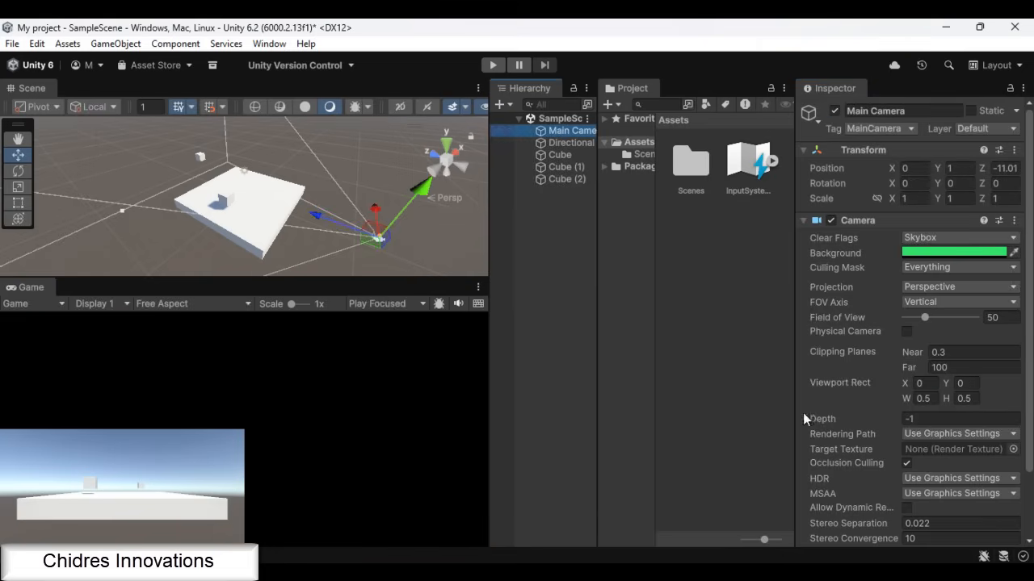
# Delete the two added cameras and set the Main Camera's Viewport Rect back to W 1 and H 1
pyautogui.click(937, 398)
pyautogui.write('1')
pyautogui.click(965, 398)
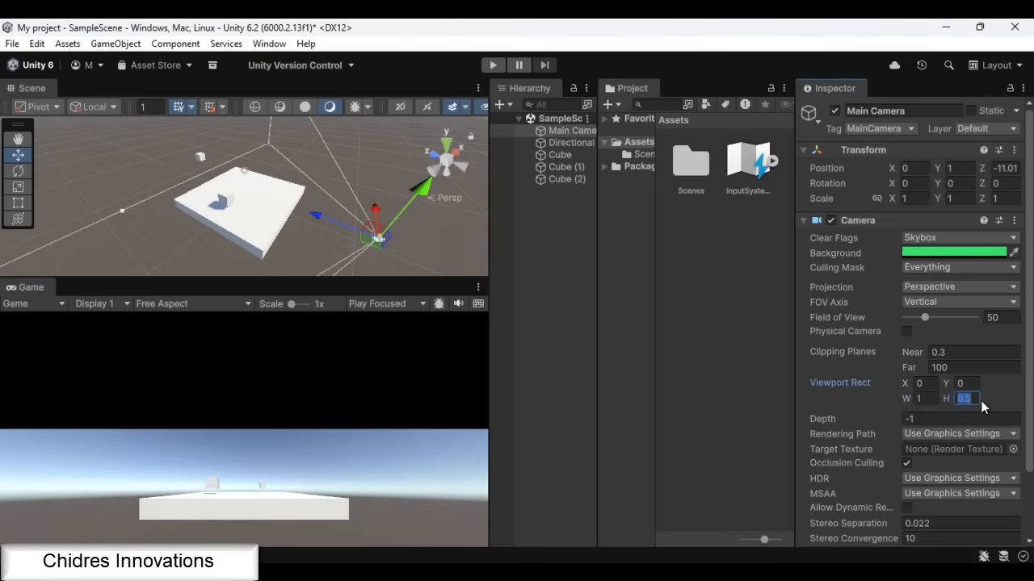
pyautogui.write('1')
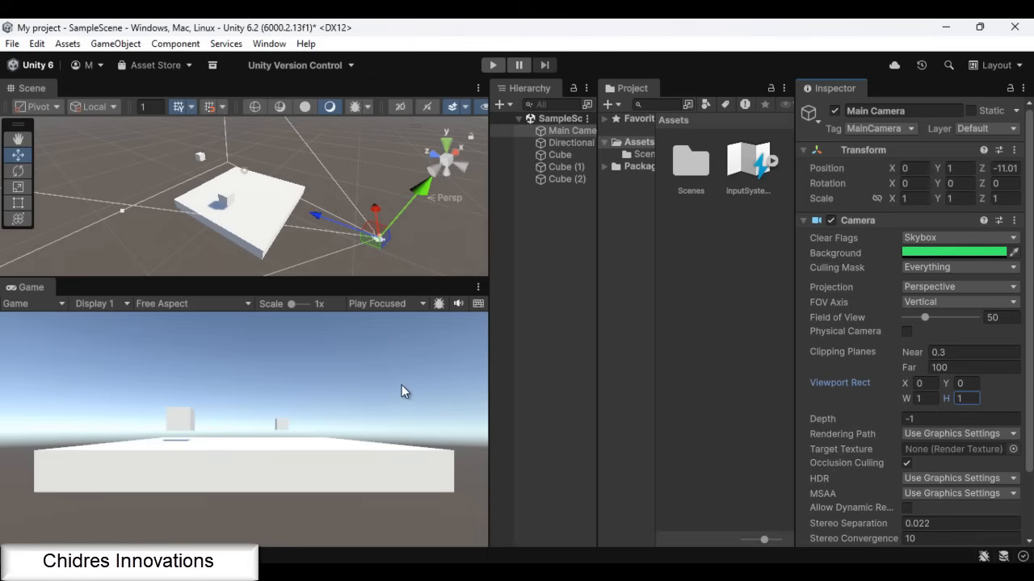
# Add a new camera that looks straight down on the cubes from above
pyautogui.moveTo(828, 419)
pyautogui.click(230, 200)
pyautogui.press('f')
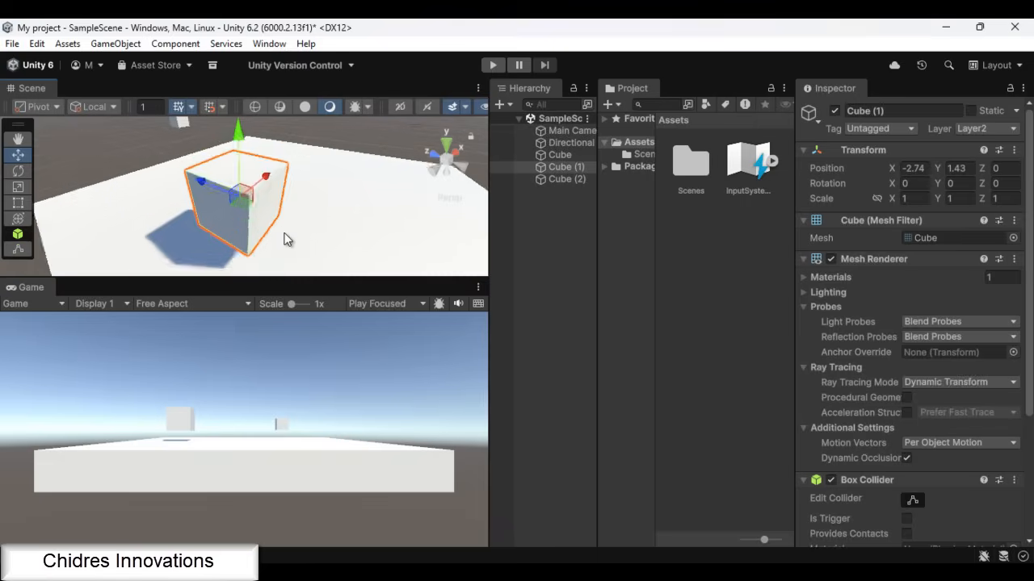
pyautogui.keyDown('alt'); pyautogui.moveTo(357, 202); pyautogui.dragTo(530, 203); pyautogui.keyUp('alt')
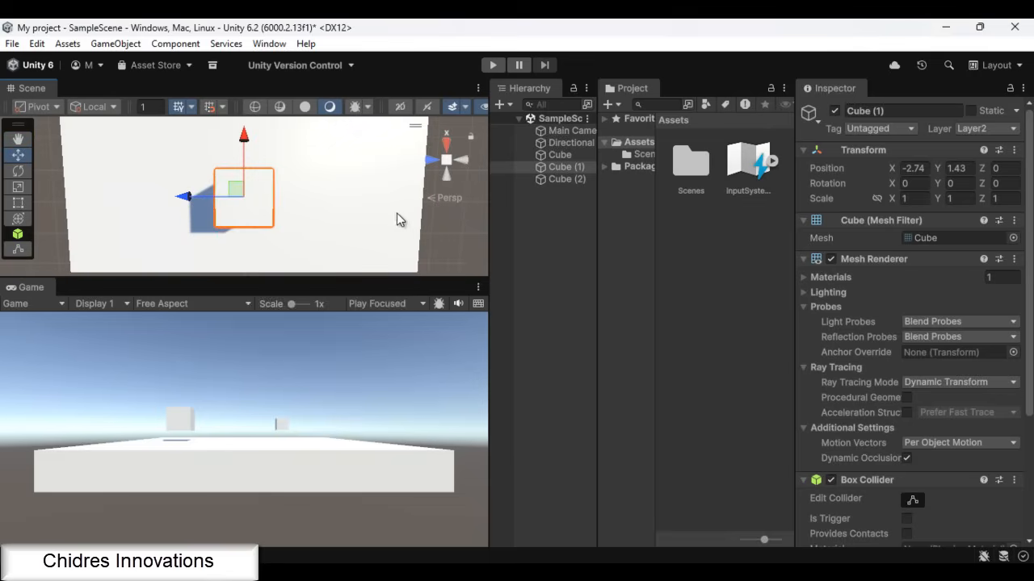
pyautogui.scroll(-3, 390, 212)
pyautogui.scroll(-2, 390, 212)
pyautogui.click(116, 43)
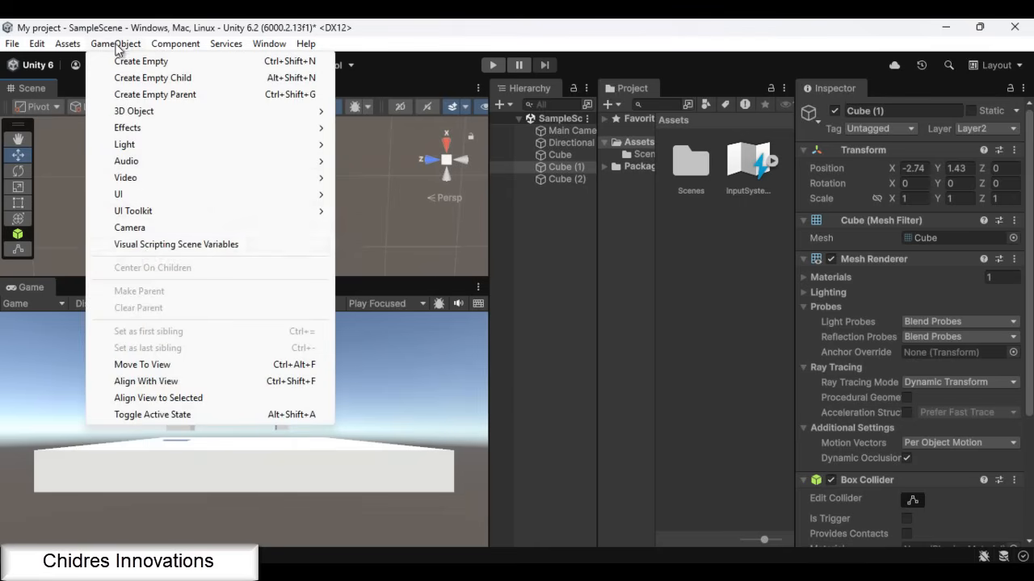
pyautogui.click(147, 228)
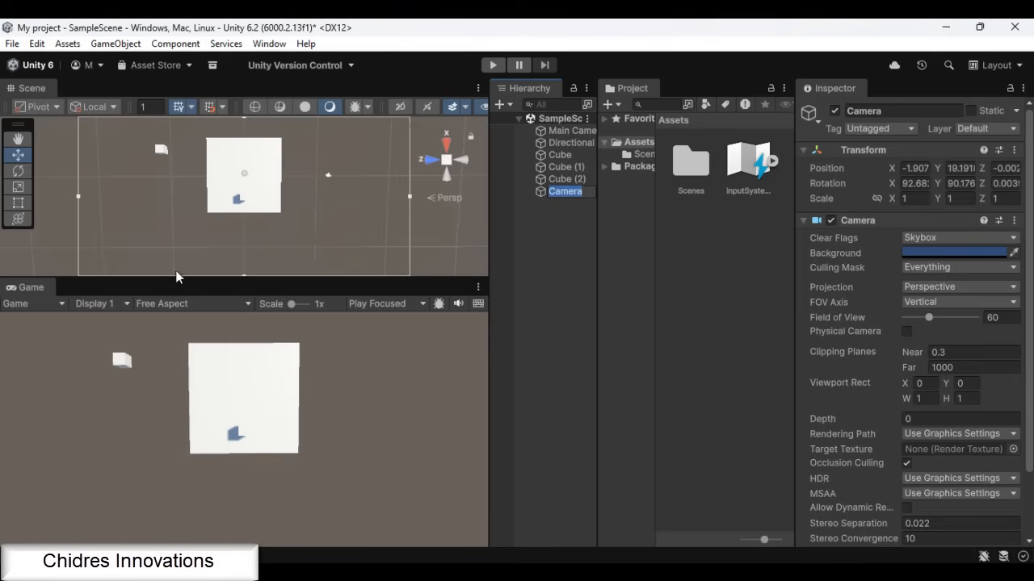
# Rename the new overhead camera as TopviewCamera
pyautogui.write('Topview')
pyautogui.write('Camera')
pyautogui.press('Return')
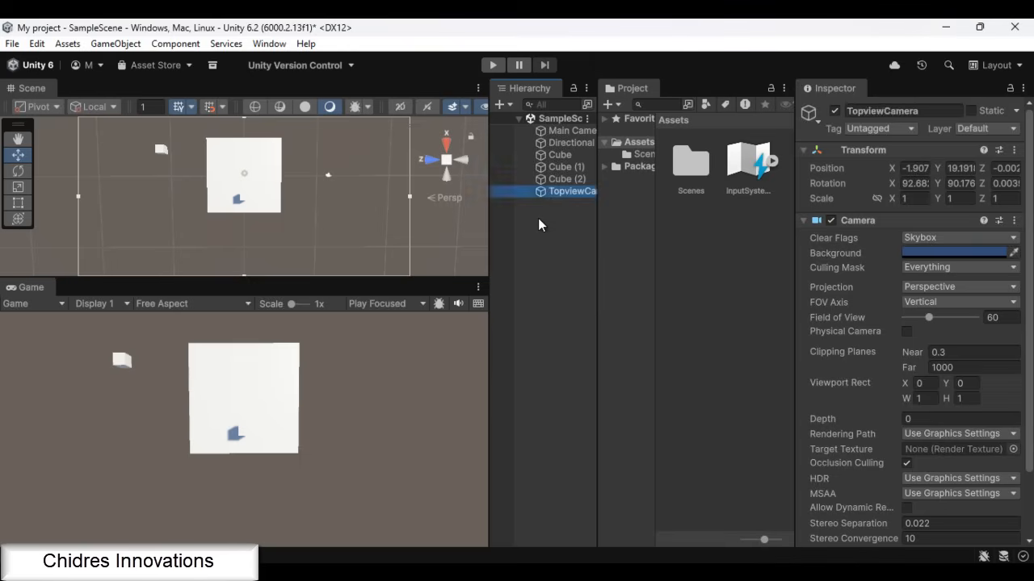
pyautogui.click(575, 242)
# Compare the Depth settings of the Main Camera and TopviewCamera
pyautogui.click(573, 193)
pyautogui.click(570, 131)
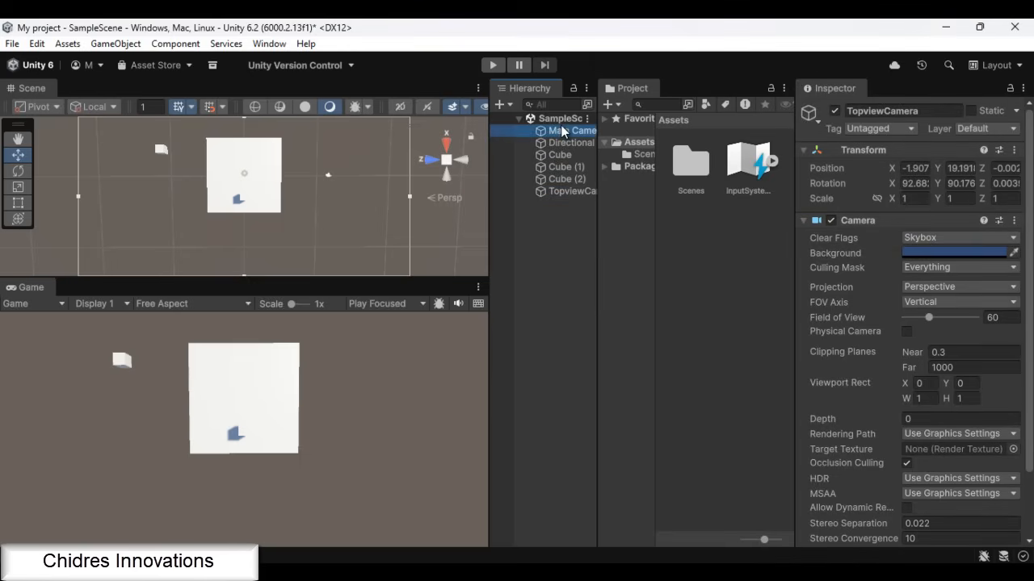
pyautogui.click(916, 418)
pyautogui.click(570, 192)
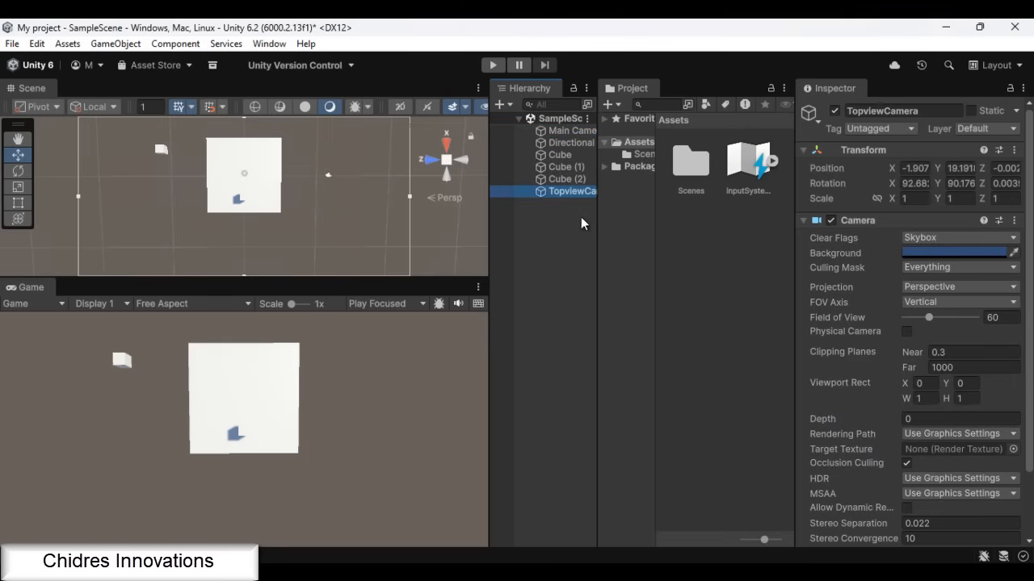
# Set the Main Camera's Depth to 1 and align the Scene view to that camera
pyautogui.click(962, 418)
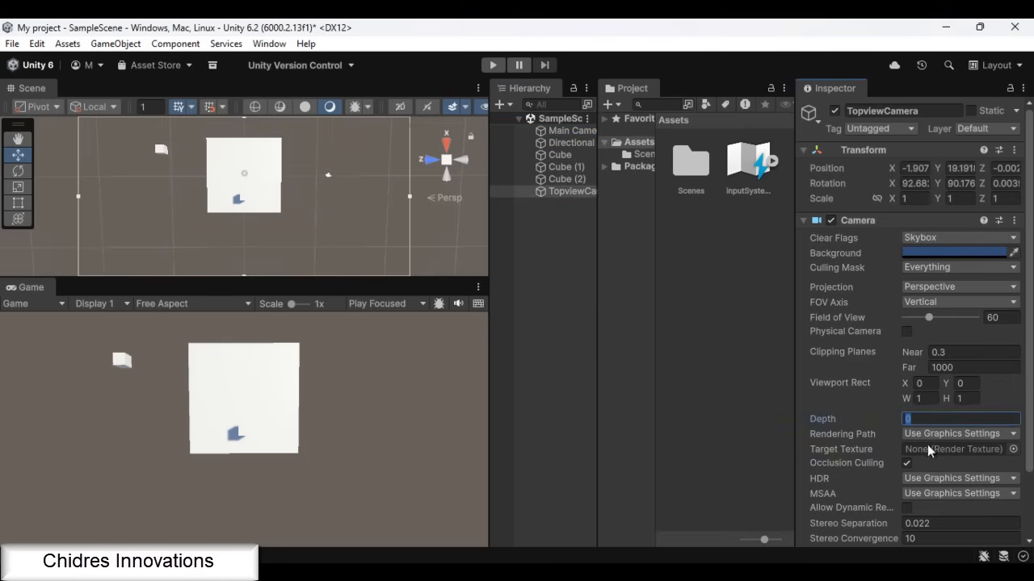
pyautogui.click(560, 132)
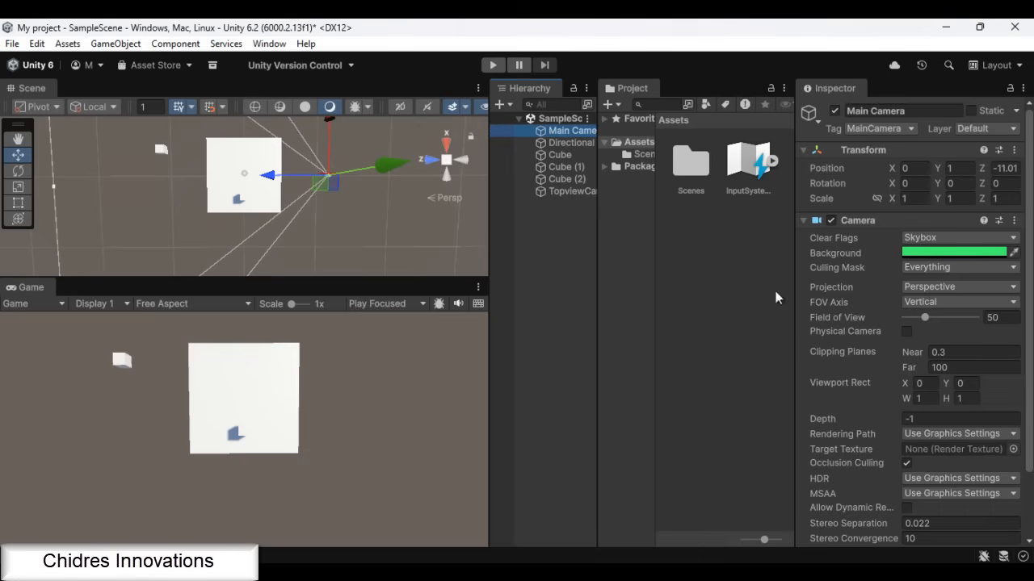
pyautogui.click(930, 419)
pyautogui.write('1')
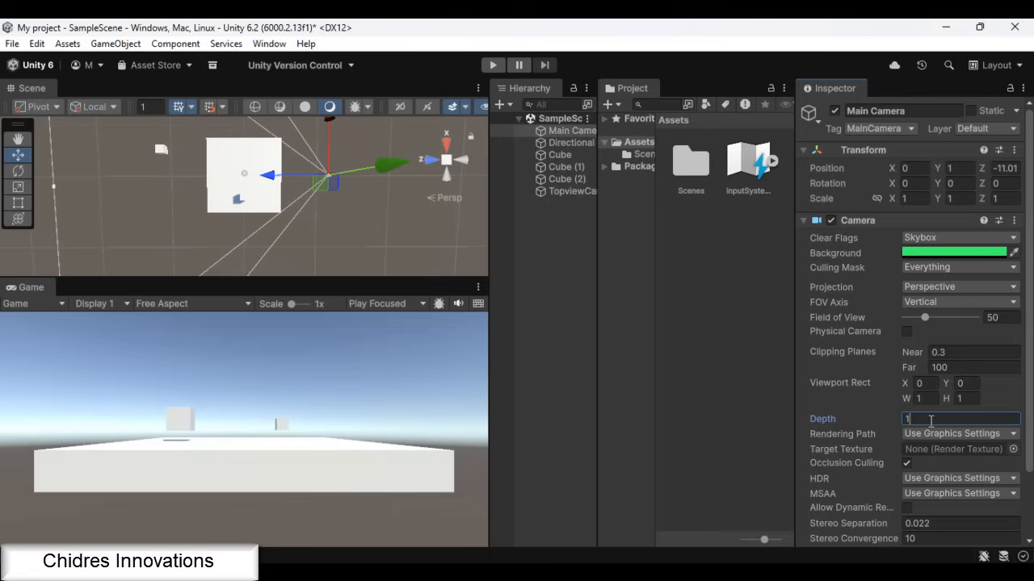
pyautogui.click(510, 131)
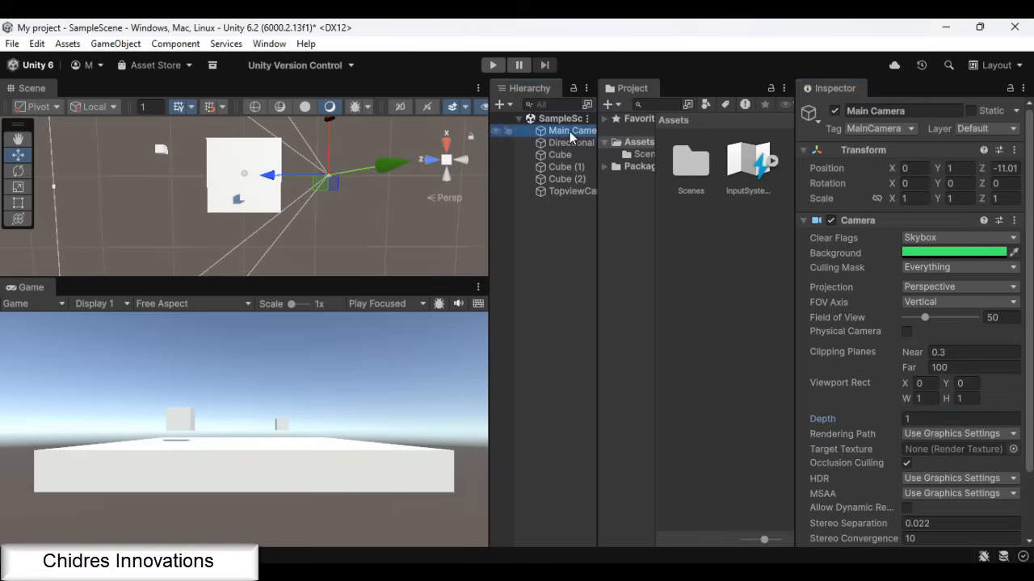
pyautogui.click(117, 45)
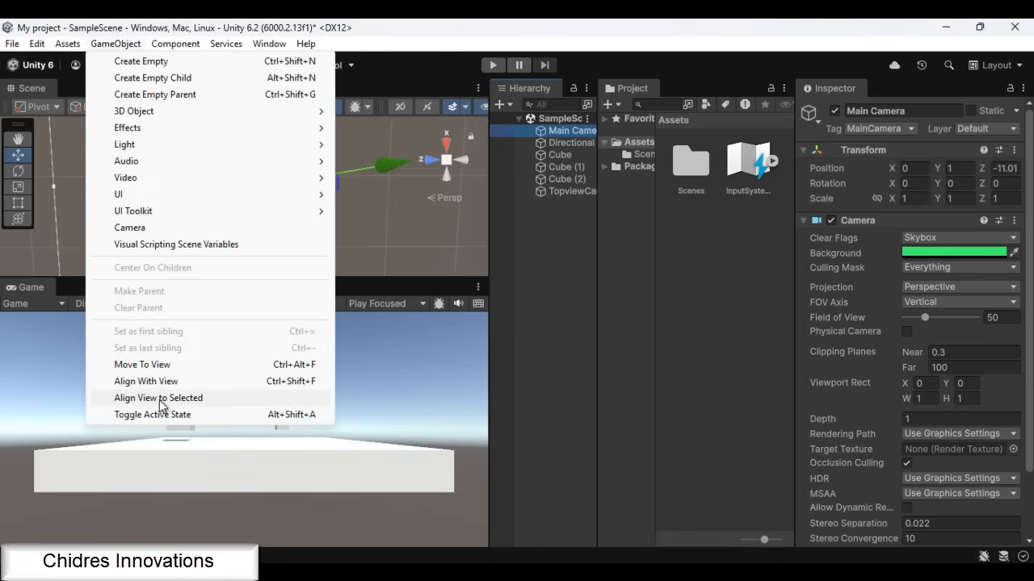
pyautogui.click(168, 399)
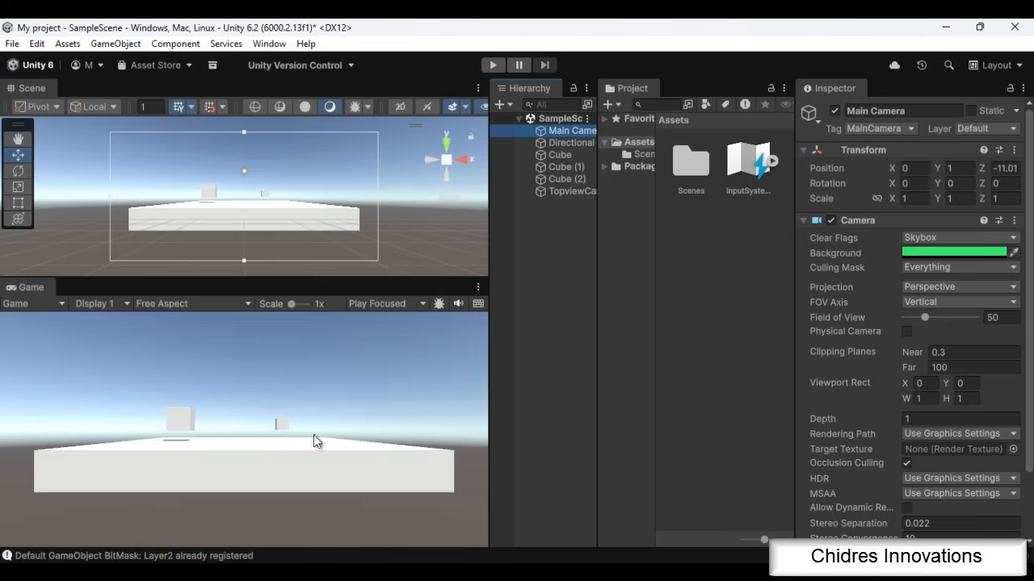
# Set the TopviewCamera's Depth to 2 and align the Scene view to that camera
pyautogui.click(576, 190)
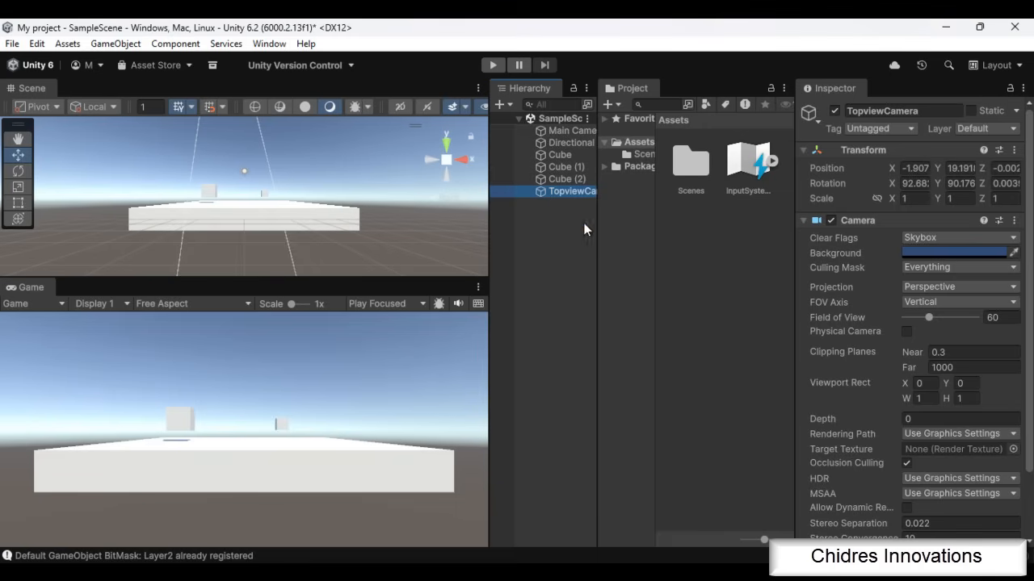
pyautogui.click(570, 130)
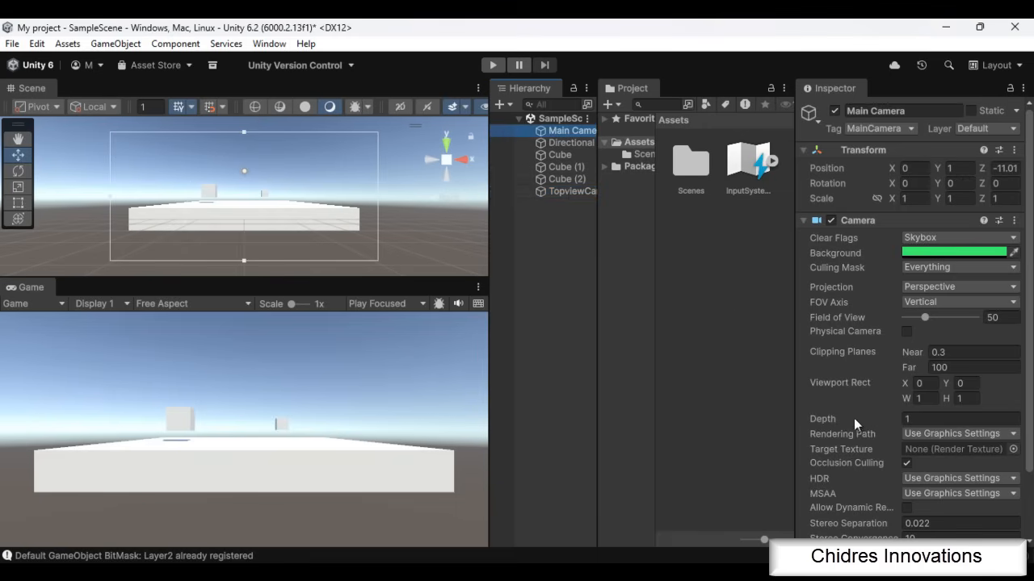
pyautogui.click(571, 190)
pyautogui.click(917, 419)
pyautogui.write('2')
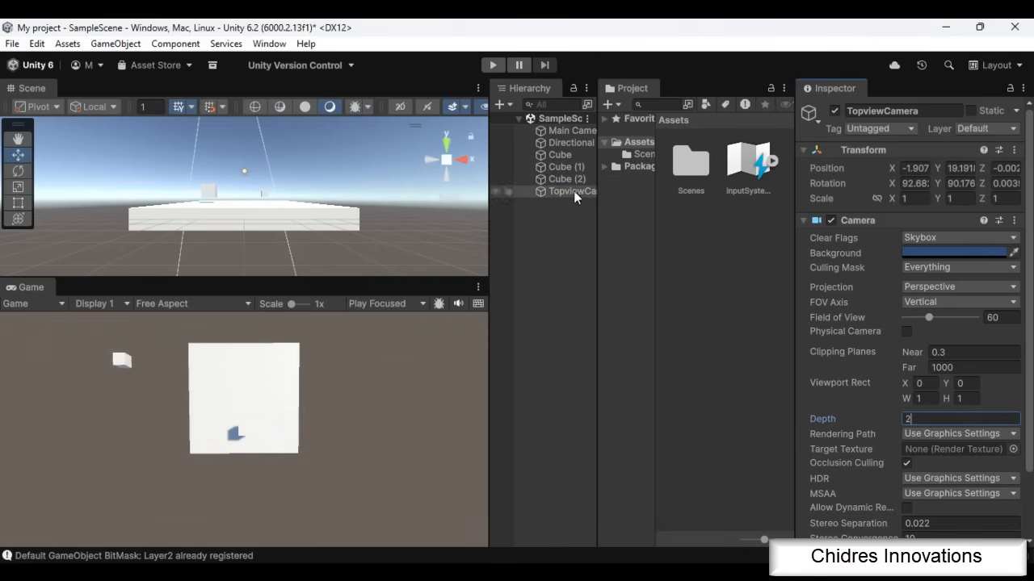
pyautogui.click(121, 45)
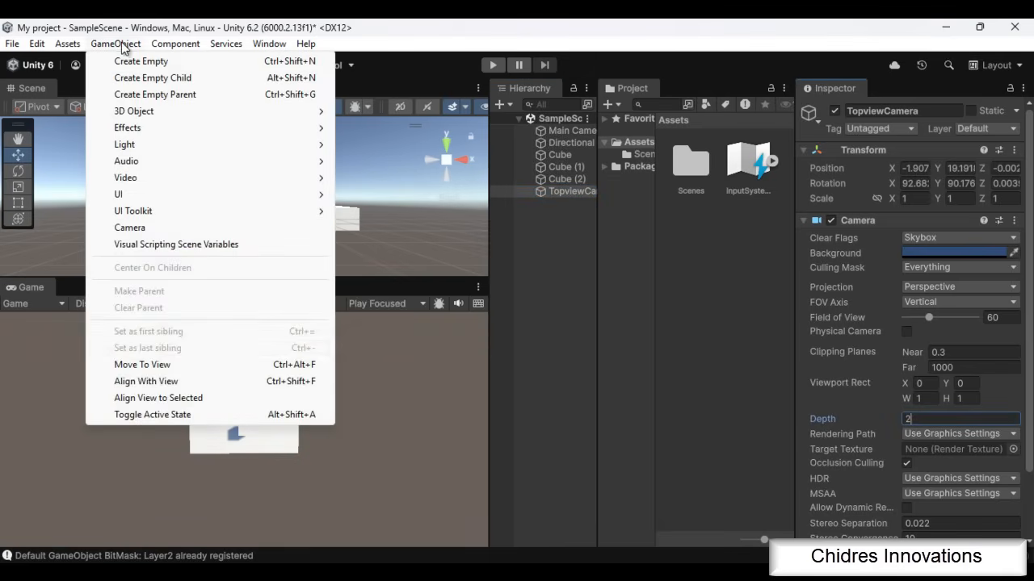
pyautogui.click(182, 398)
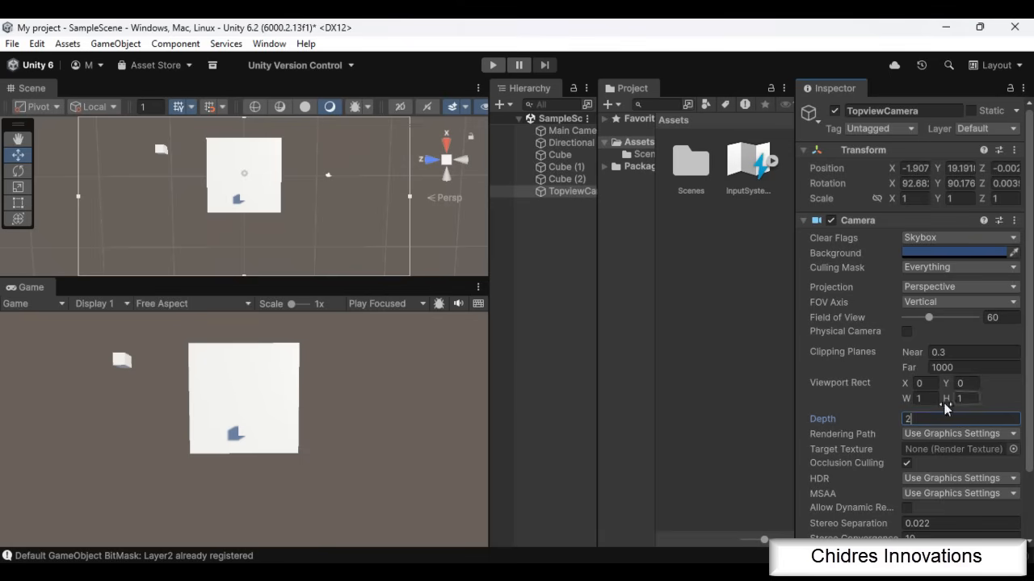
# Set the TopviewCamera's Viewport Rect to X 0.5 and Y 0.5
pyautogui.click(931, 382)
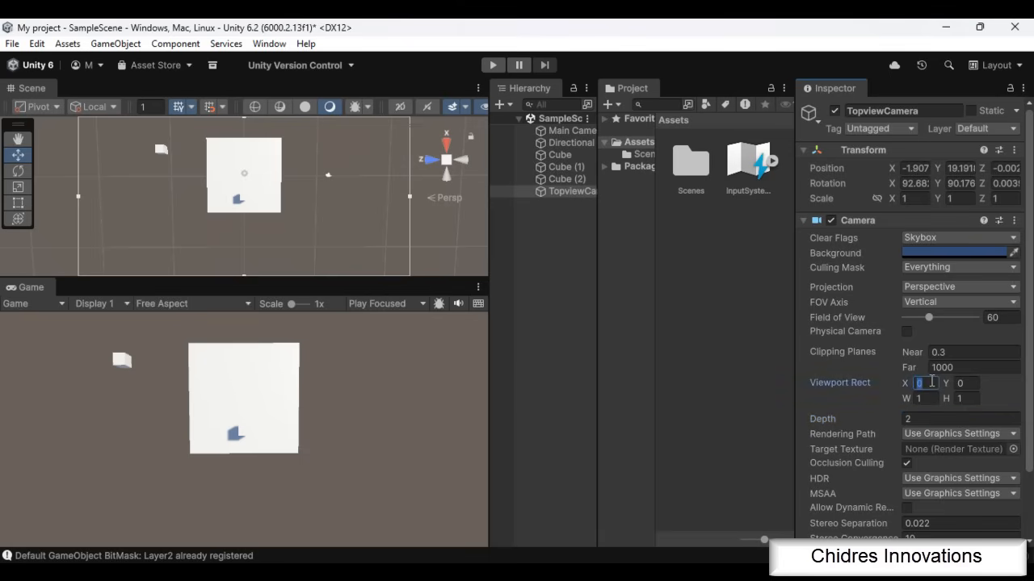
pyautogui.write('0.5')
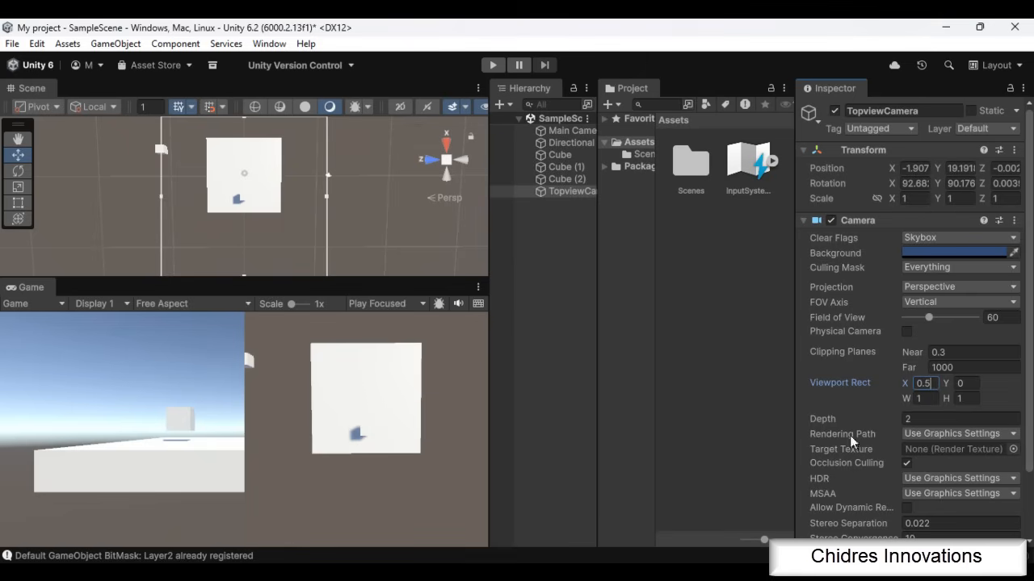
pyautogui.click(978, 387)
pyautogui.write('0.5')
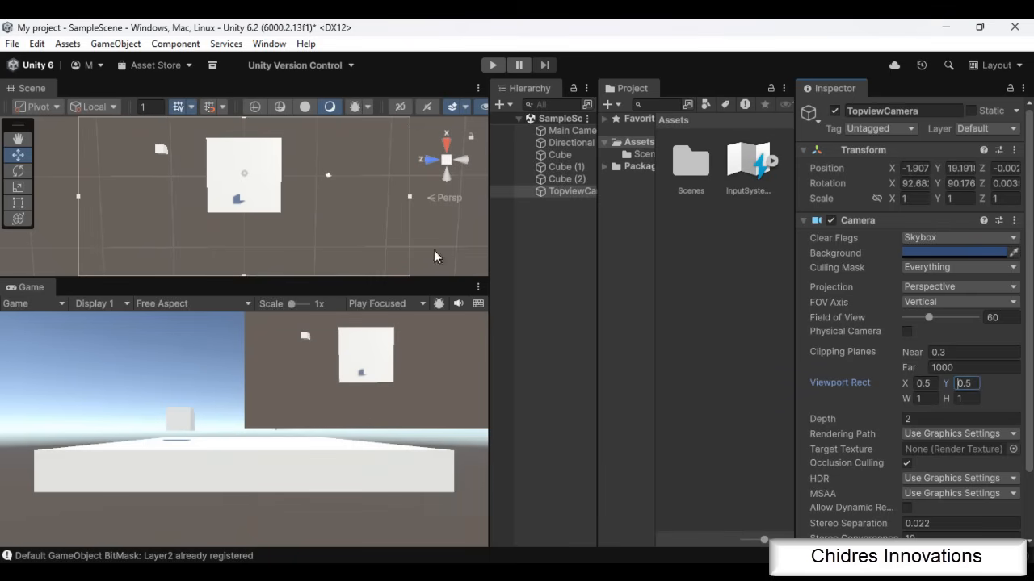
# Switch to Paint, outline the quadrant between (0.5, 0.5) and (1, 1) in the viewport sketch, and return to Unity
pyautogui.click(567, 194)
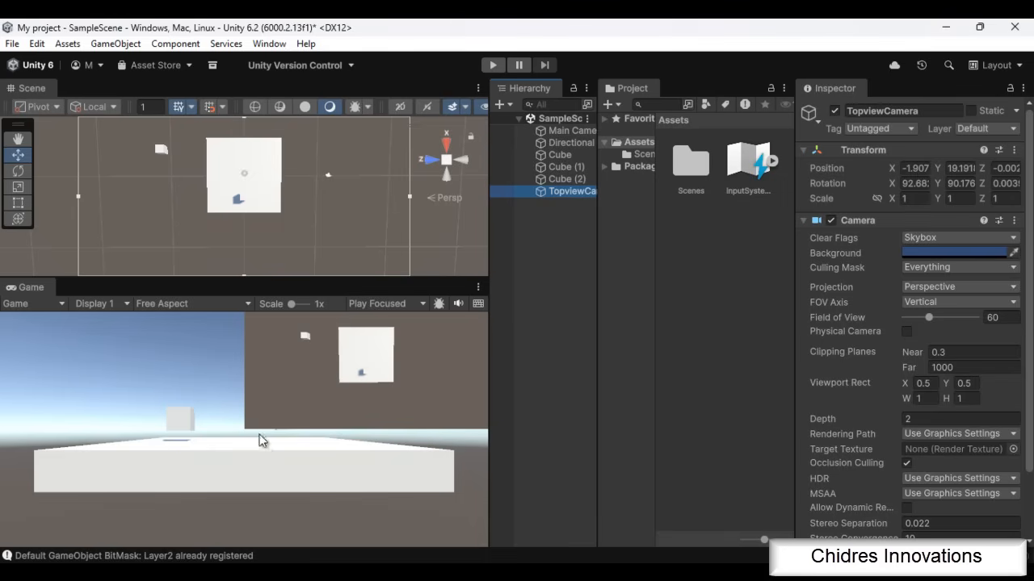
pyautogui.click(968, 383)
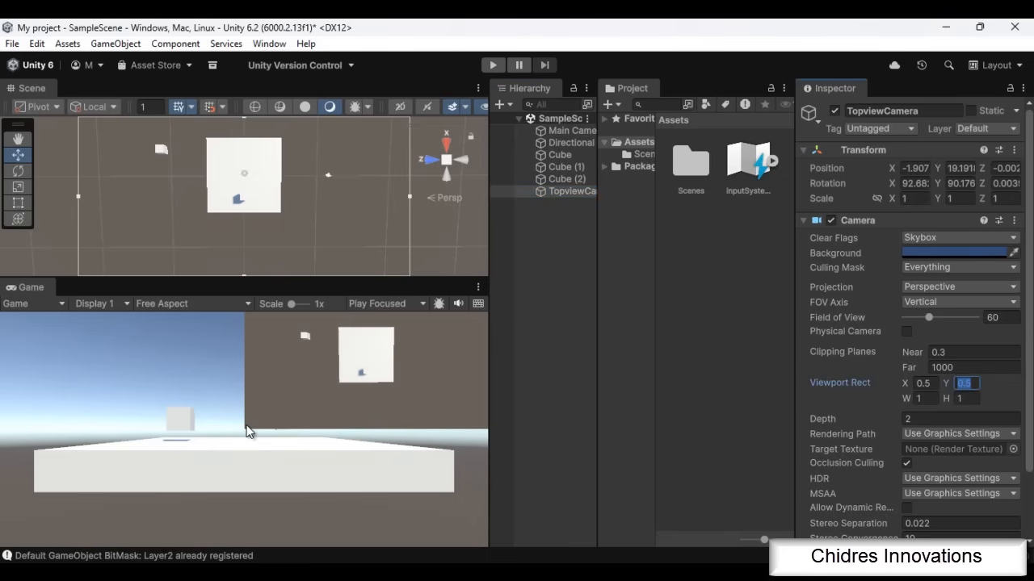
pyautogui.click(759, 577)
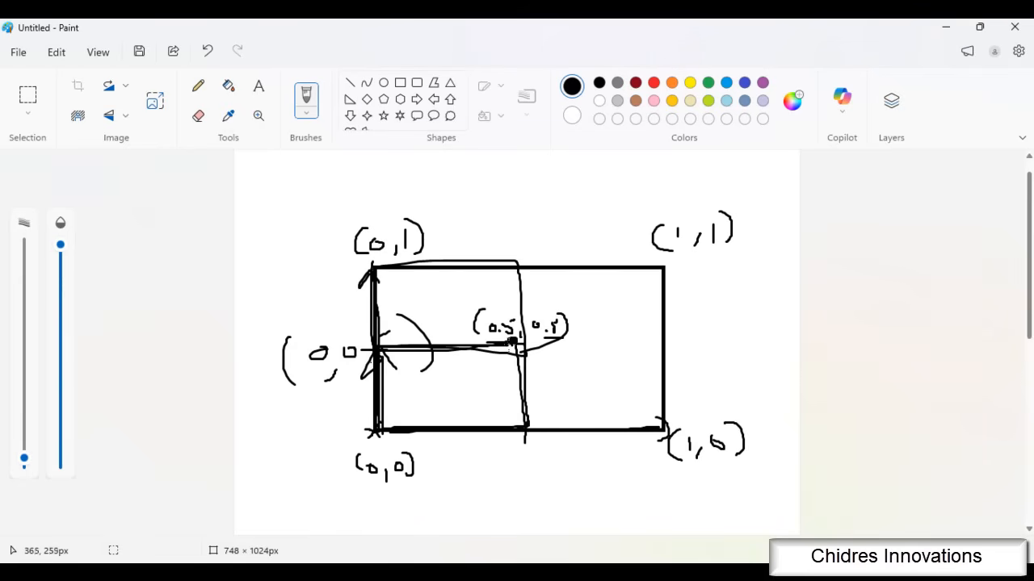
pyautogui.moveTo(514, 345)
pyautogui.mouseDown()
pyautogui.moveTo(590, 344)
pyautogui.moveTo(661, 299)
pyautogui.moveTo(542, 266)
pyautogui.moveTo(508, 331)
pyautogui.moveTo(661, 349)
pyautogui.moveTo(661, 275)
pyautogui.moveTo(511, 273)
pyautogui.mouseUp()
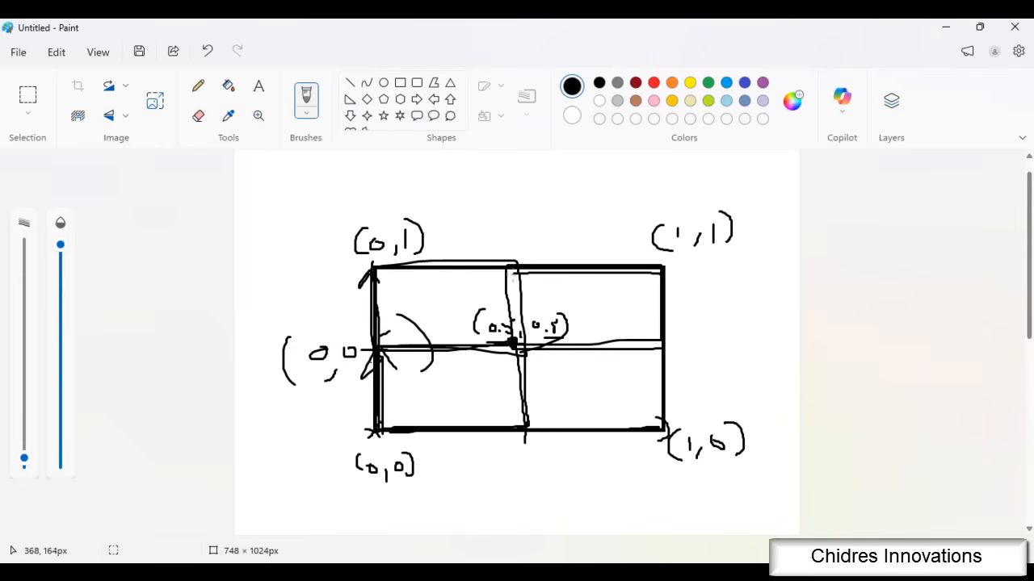
pyautogui.click(731, 575)
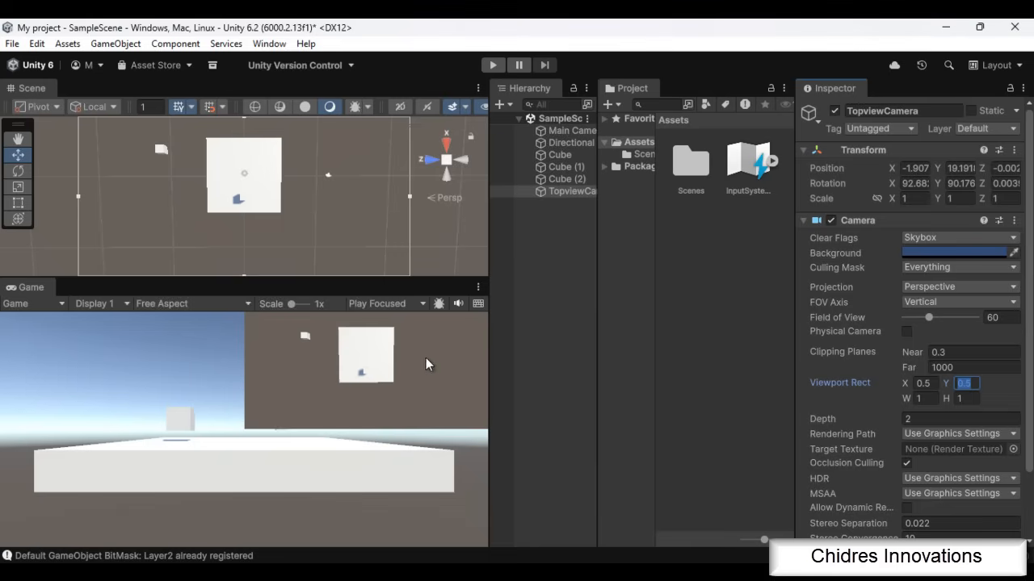
# Try Depth only as the TopviewCamera's Clear Flags and return the setting to Skybox
pyautogui.click(937, 240)
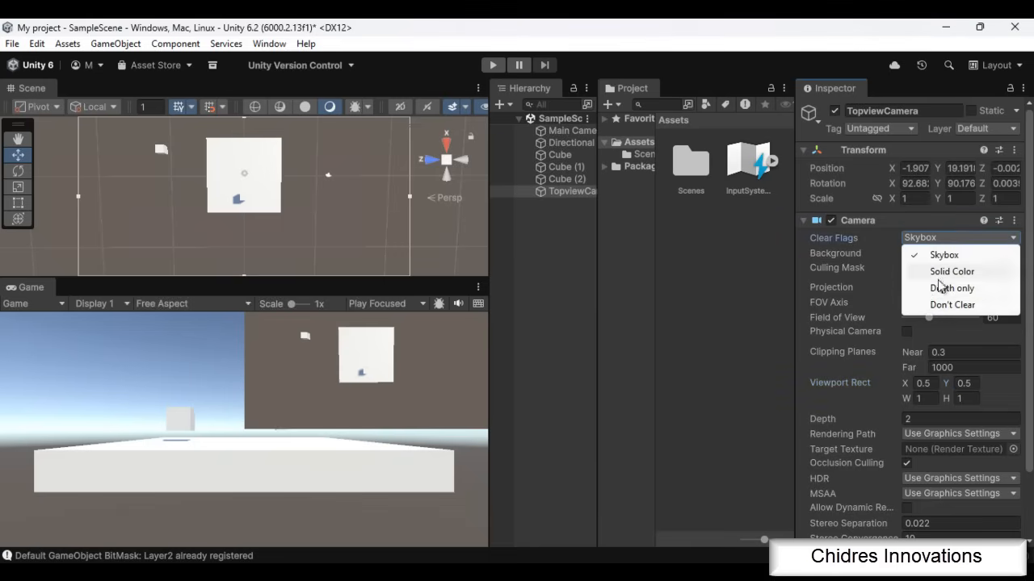
pyautogui.click(945, 289)
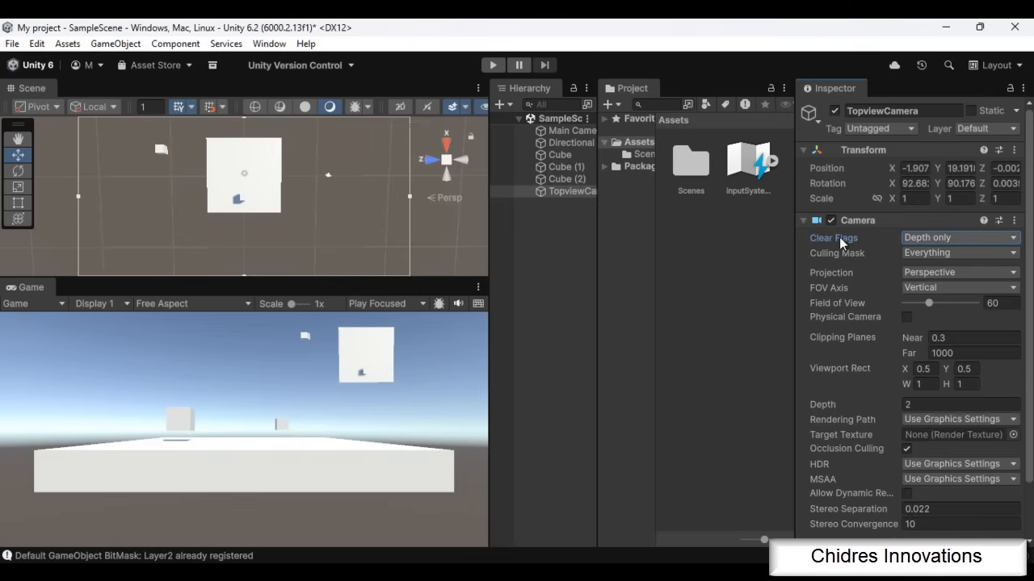
pyautogui.click(937, 240)
pyautogui.click(937, 255)
# Give the TopviewCamera a light blue Solid Color background, and switch its Clear Flags to Depth only
pyautogui.click(945, 238)
pyautogui.click(949, 272)
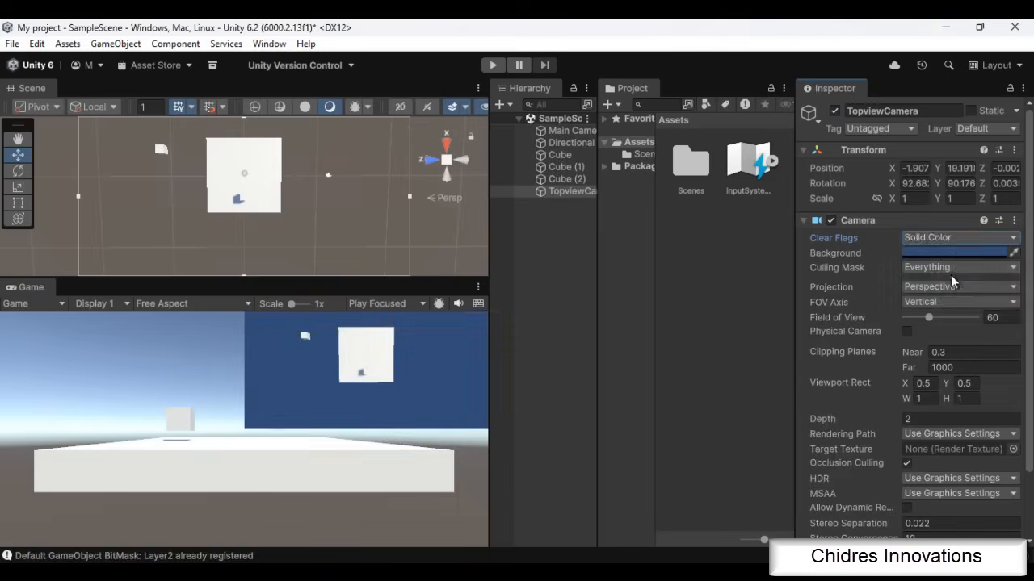
pyautogui.click(947, 253)
pyautogui.click(904, 210)
pyautogui.moveTo(904, 210); pyautogui.dragTo(940, 158)
pyautogui.click(1024, 63)
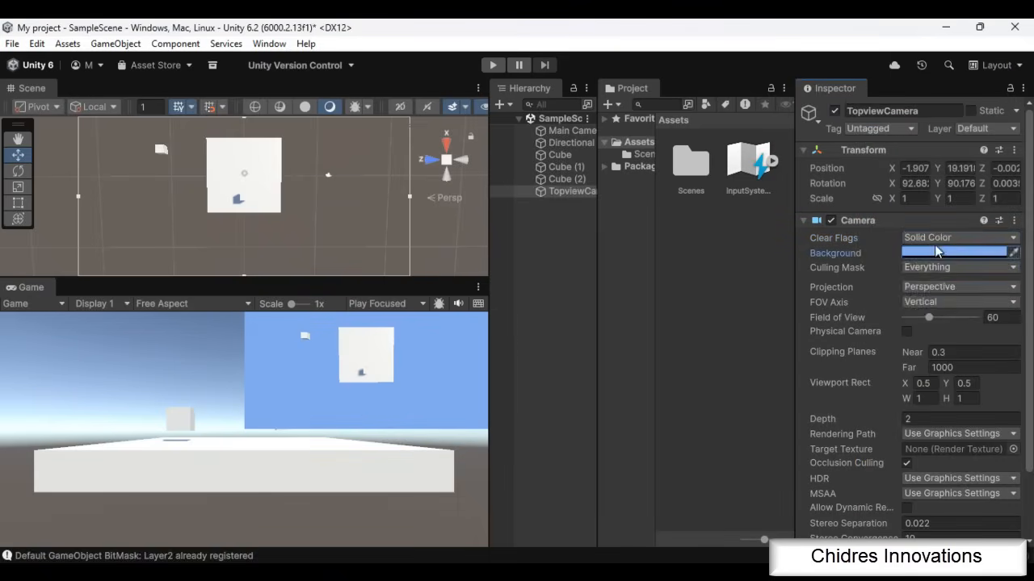
pyautogui.click(938, 238)
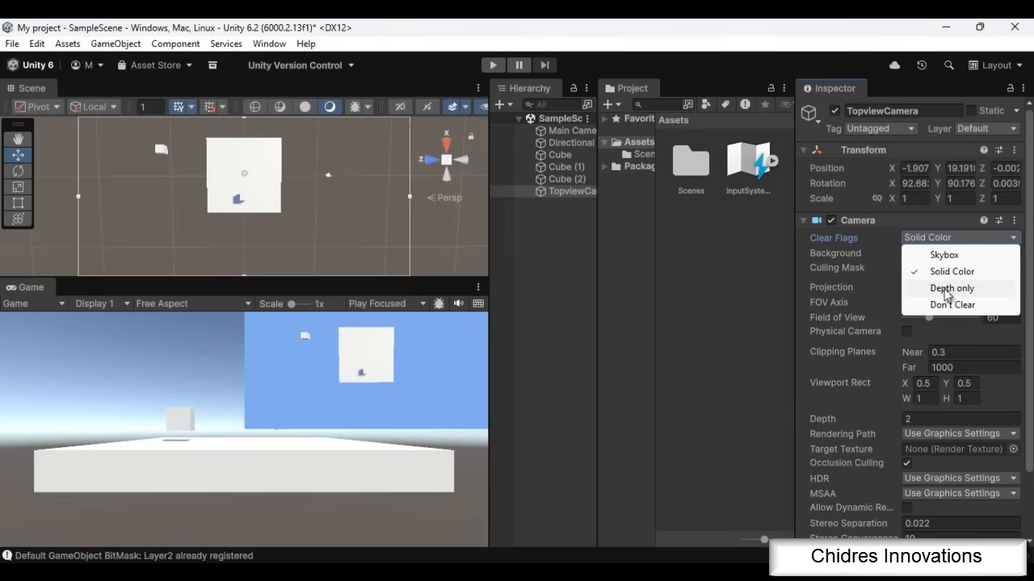
pyautogui.click(945, 292)
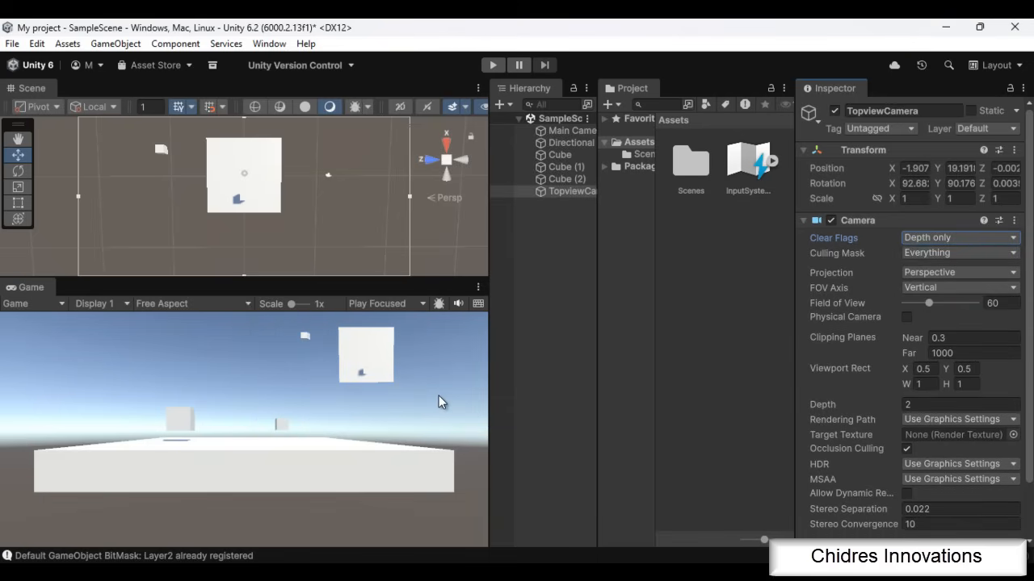
# Open SampleScene 1 from the Scenes folder, saving the changes made in SampleScene
pyautogui.click(644, 154)
pyautogui.doubleClick(755, 169)
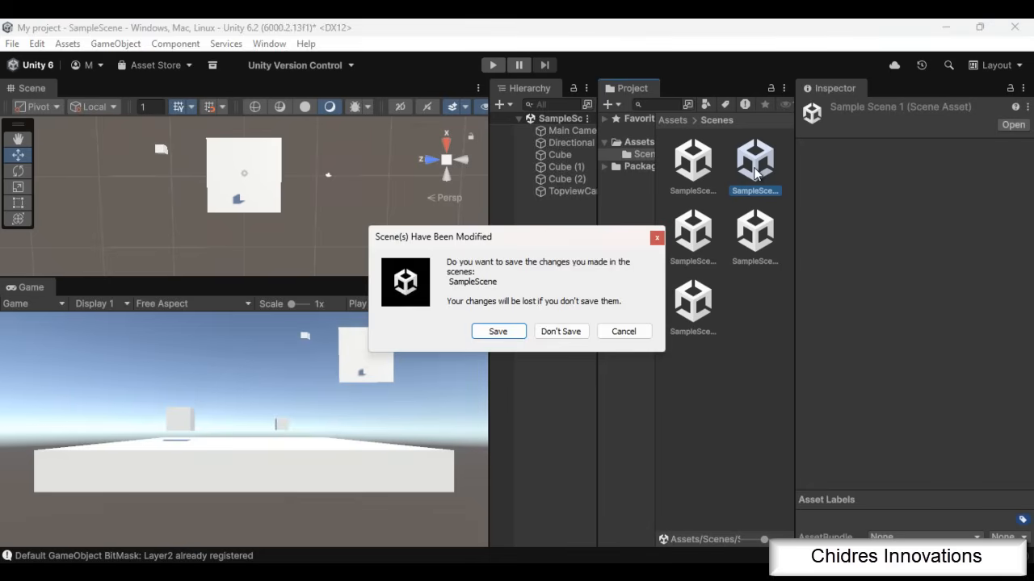
pyautogui.click(501, 332)
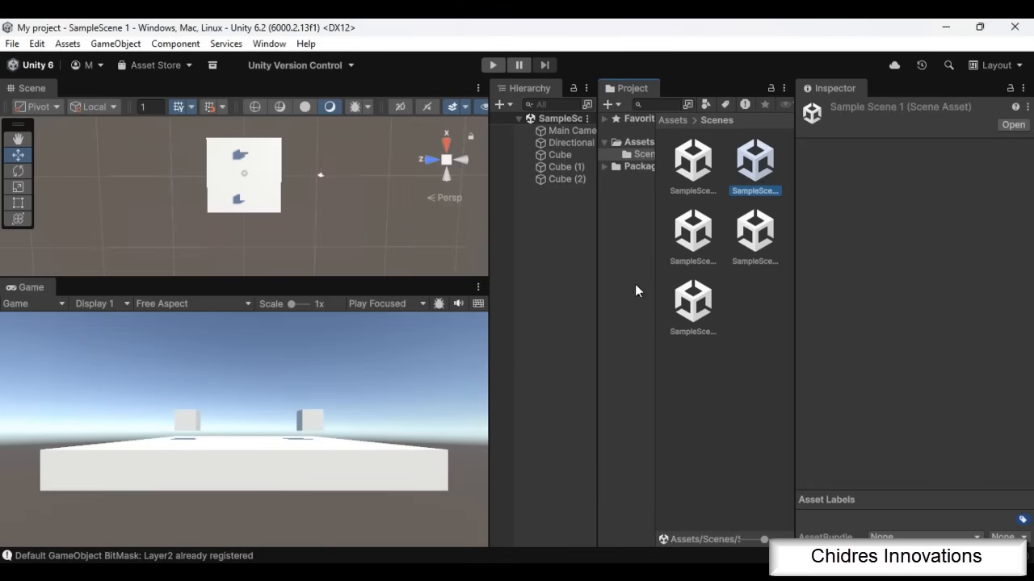
# Align the Scene view to the Main Camera and examine the lower part of its Camera settings
pyautogui.click(570, 131)
pyautogui.click(113, 43)
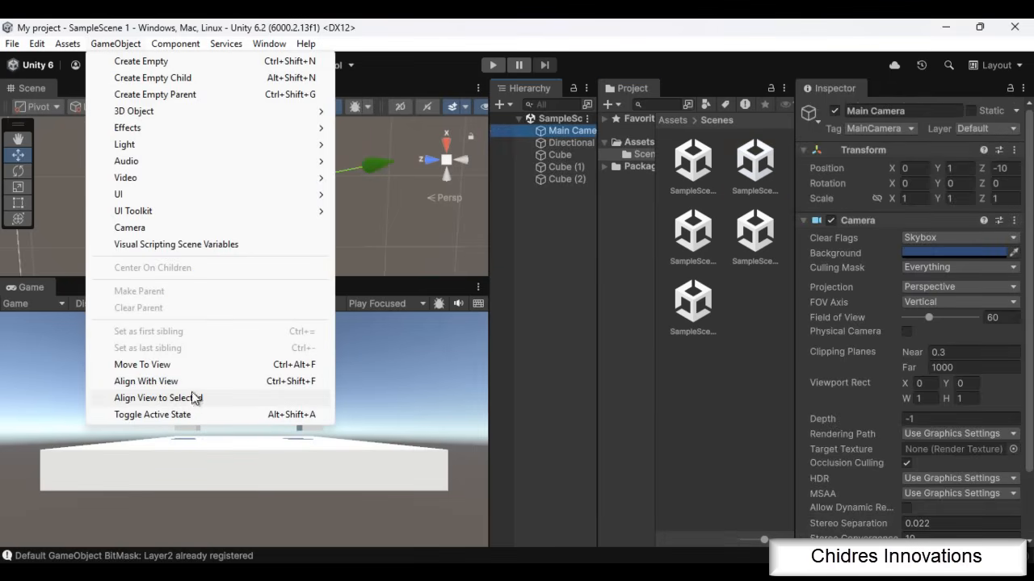
pyautogui.click(245, 396)
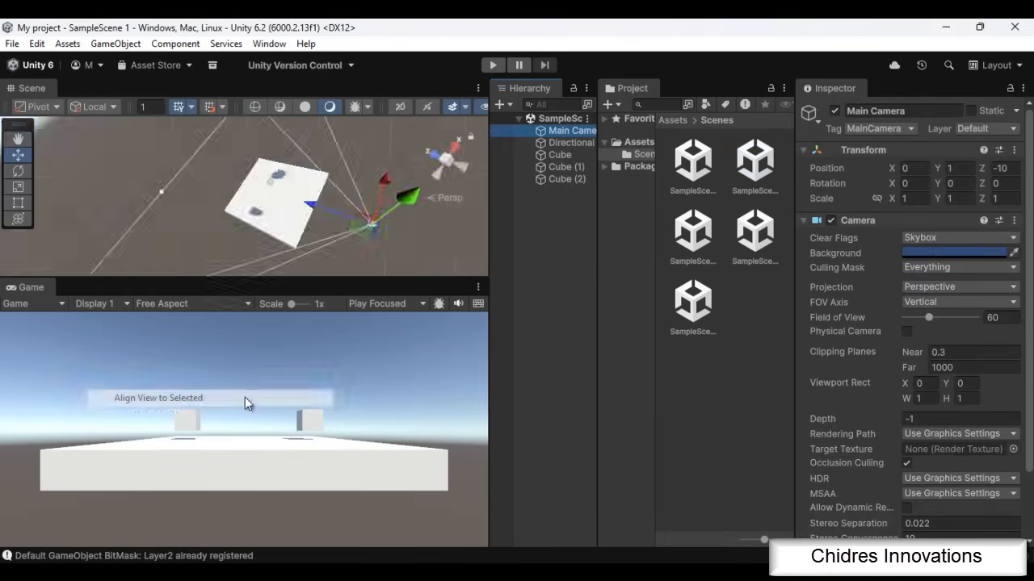
pyautogui.click(551, 212)
pyautogui.click(565, 132)
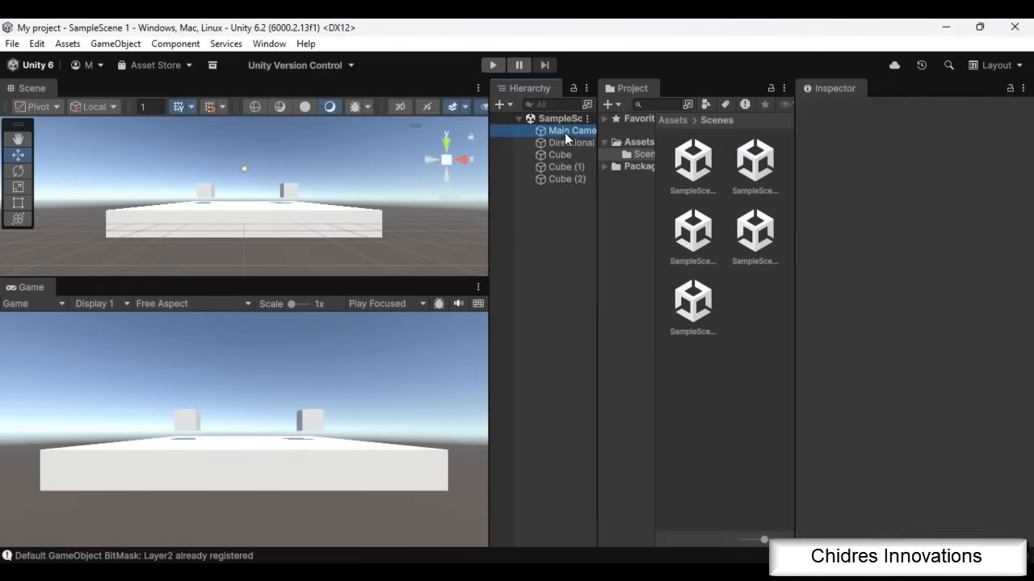
pyautogui.scroll(-3, 971, 392)
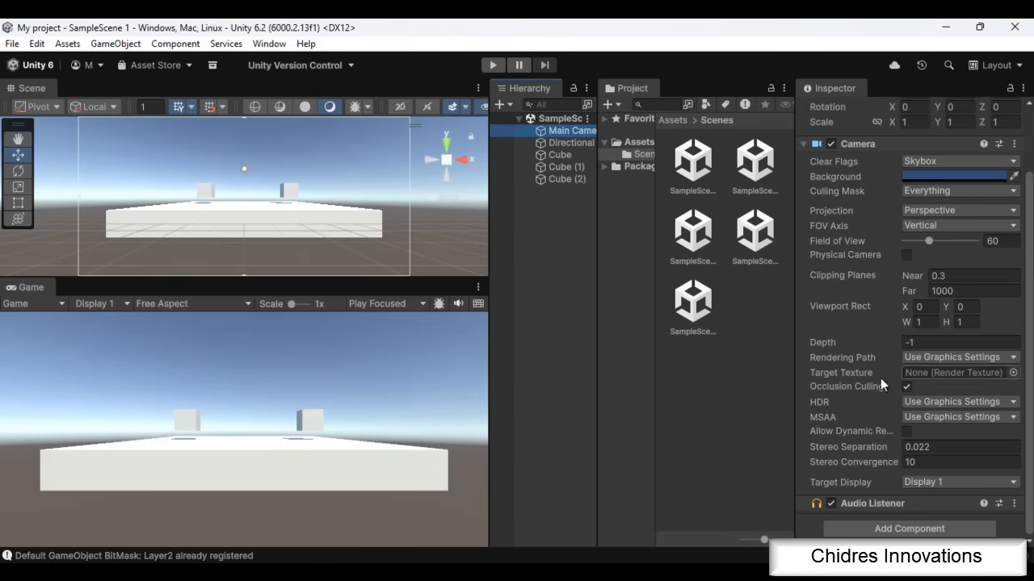
# Add a camera named TopViewCamera that looks straight down on the platform and its cubes
pyautogui.click(289, 192)
pyautogui.press('f')
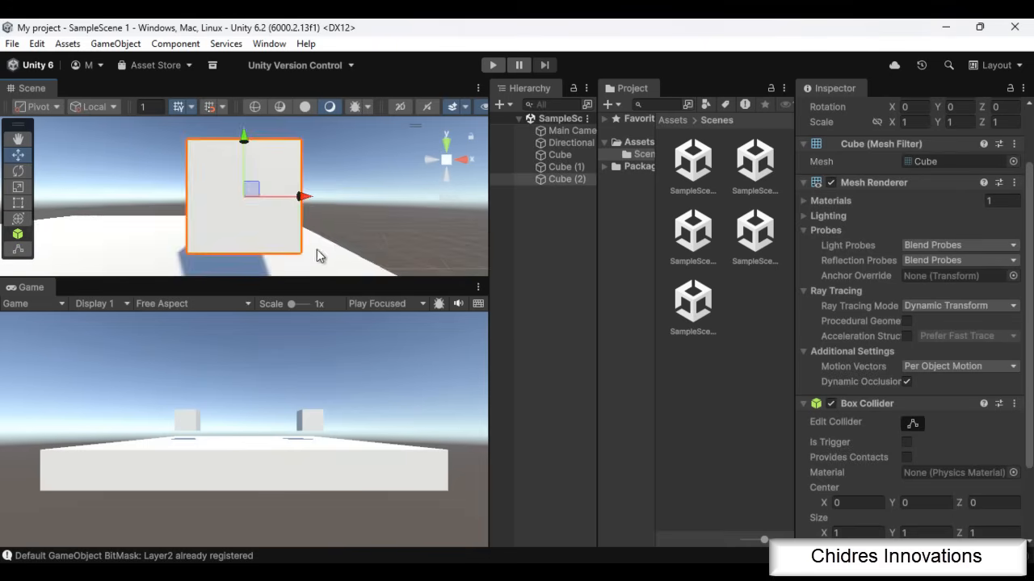
pyautogui.keyDown('alt'); pyautogui.moveTo(334, 240); pyautogui.dragTo(335, 35); pyautogui.keyUp('alt')
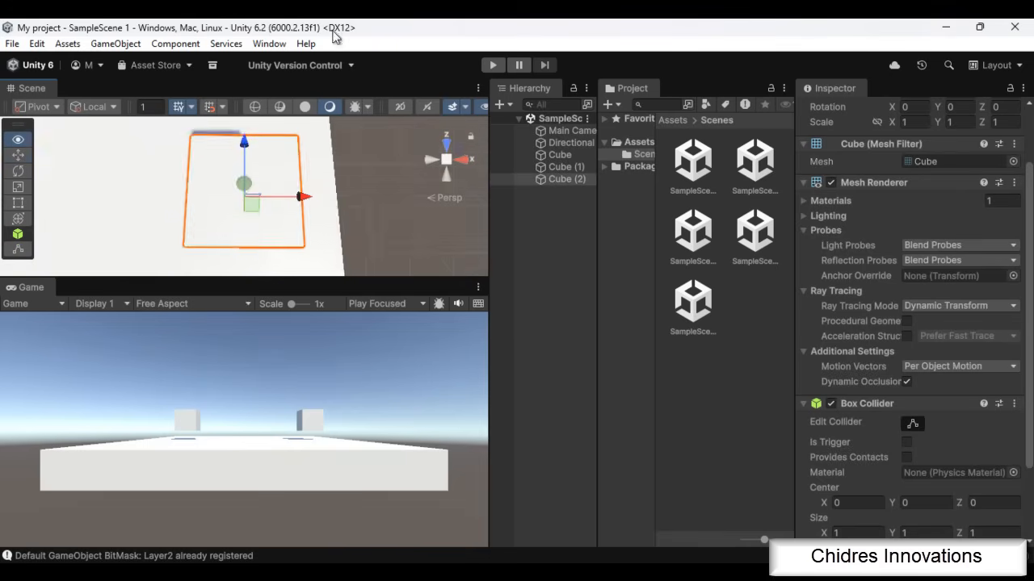
pyautogui.click(500, 179)
pyautogui.scroll(-3, 279, 195)
pyautogui.scroll(-5, 281, 195)
pyautogui.scroll(-1, 276, 199)
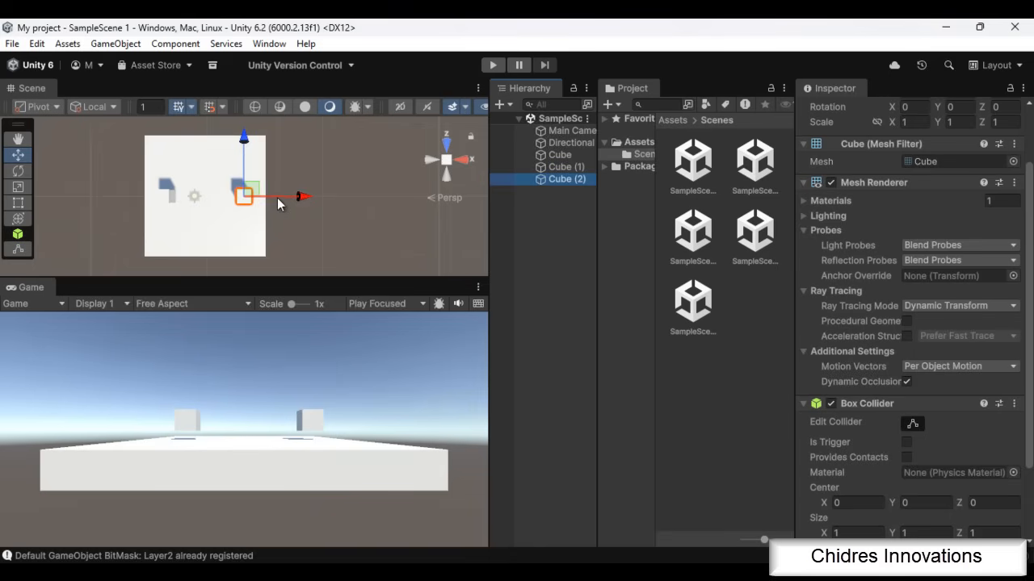
pyautogui.click(121, 44)
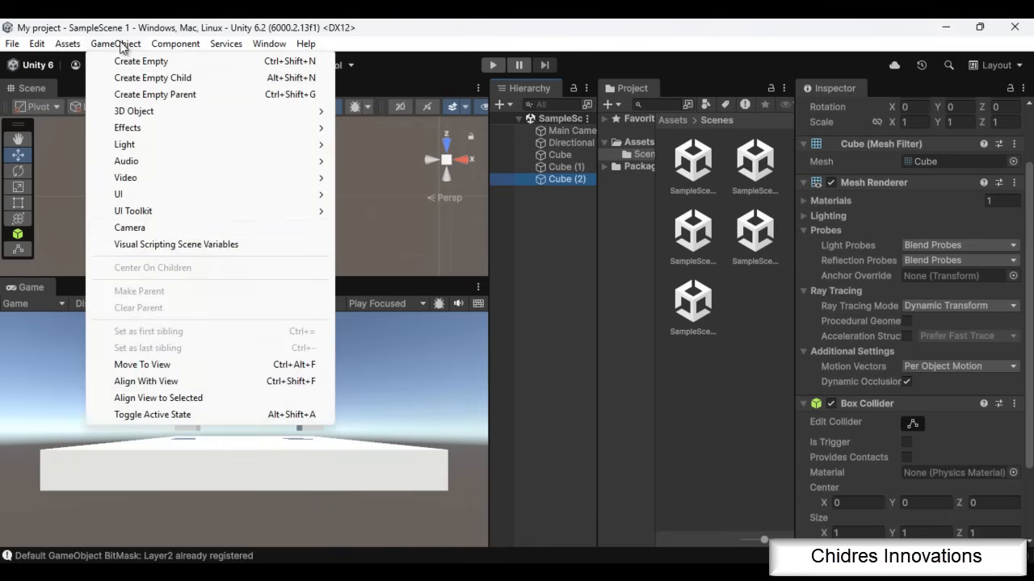
pyautogui.click(129, 228)
pyautogui.write('Top')
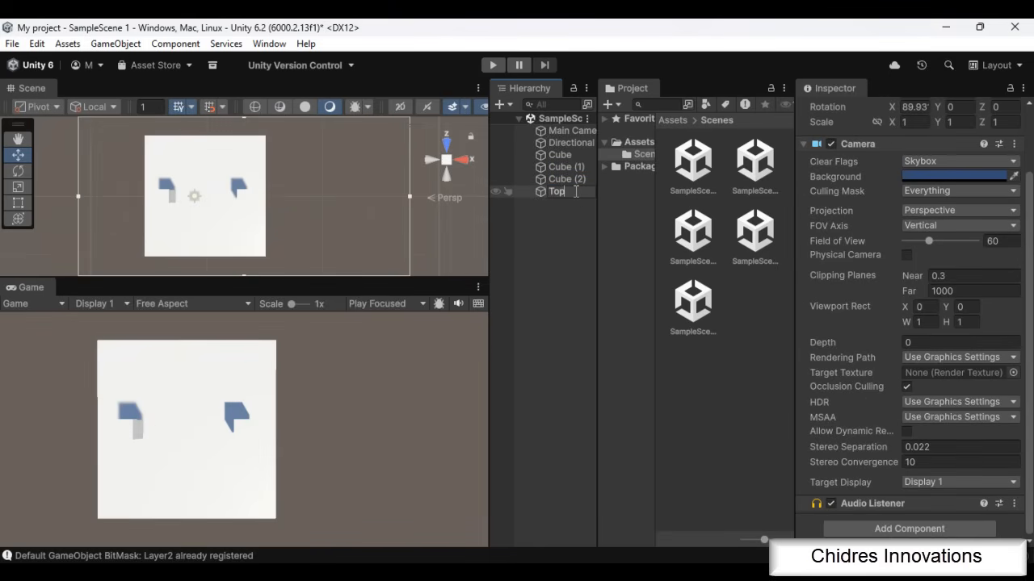
pyautogui.write('ViewCame')
pyautogui.press('Return')
pyautogui.click(574, 191)
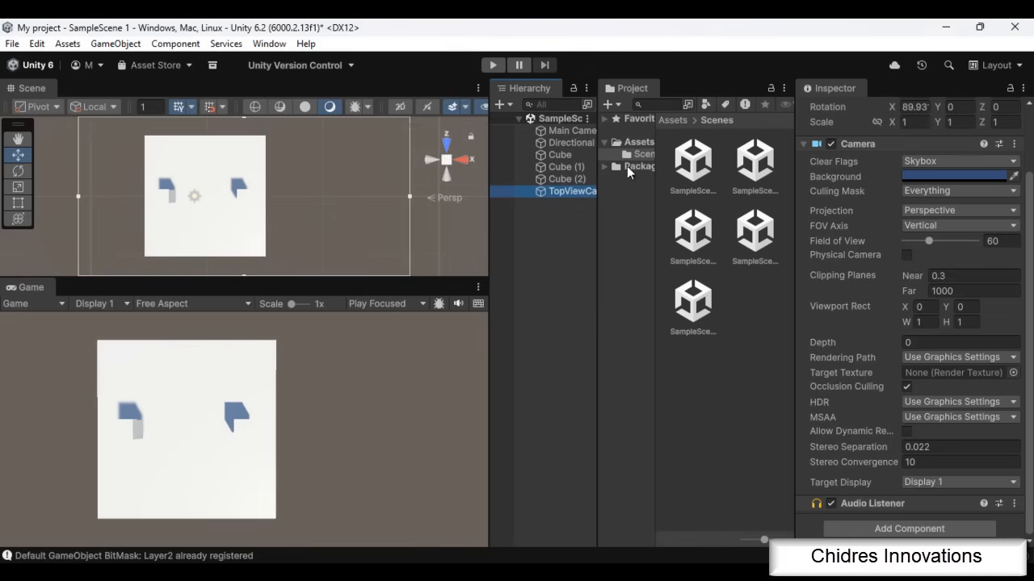
# Create a Render Texture named T_Topview in the Assets folder
pyautogui.rightClick(644, 151)
pyautogui.moveTo(717, 159)
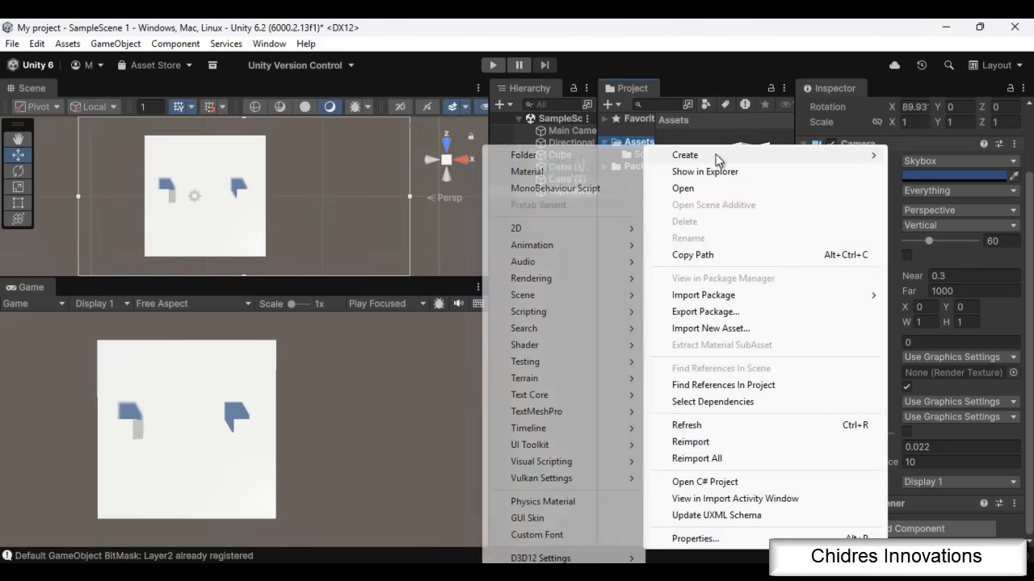
pyautogui.moveTo(582, 279)
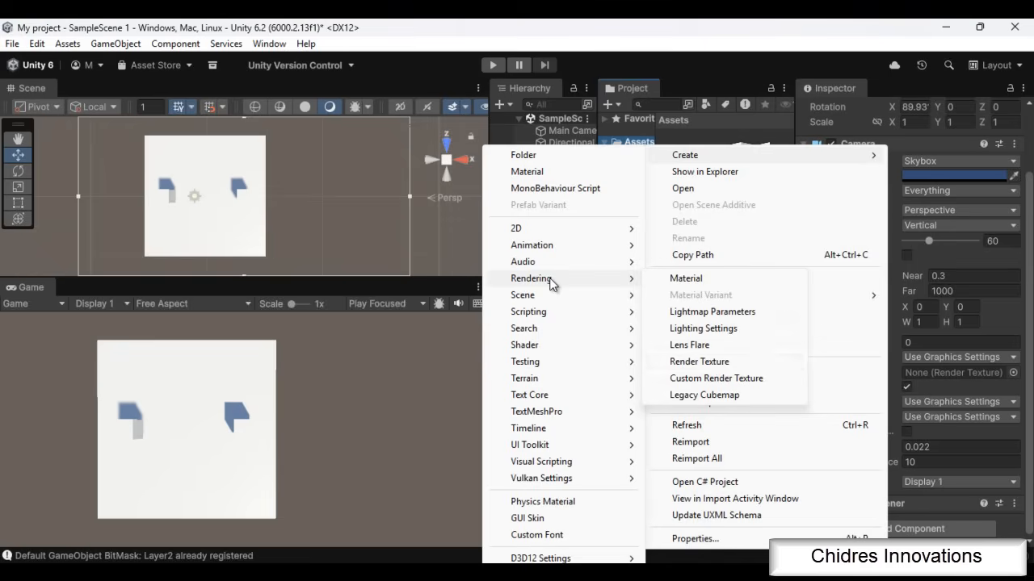
pyautogui.click(714, 365)
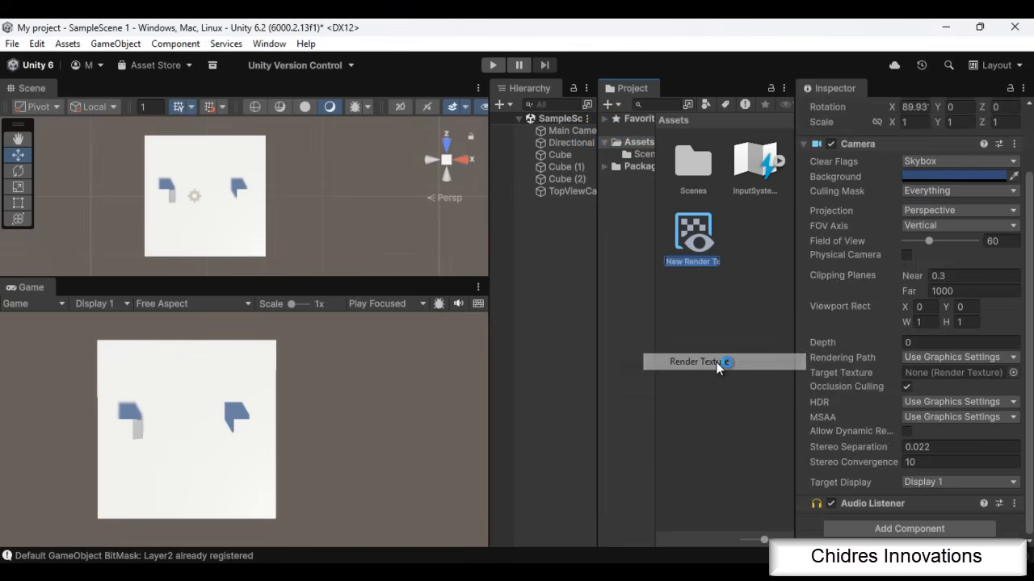
pyautogui.write('top')
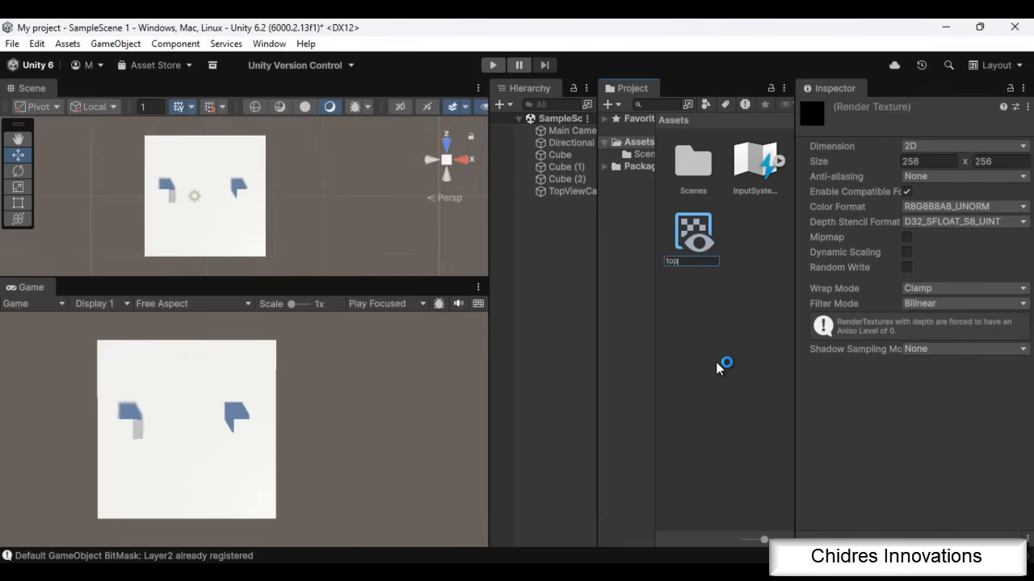
pyautogui.press('BackSpace')
pyautogui.press('BackSpace')
pyautogui.press('BackSpace')
pyautogui.write('T_Topview')
pyautogui.press('Return')
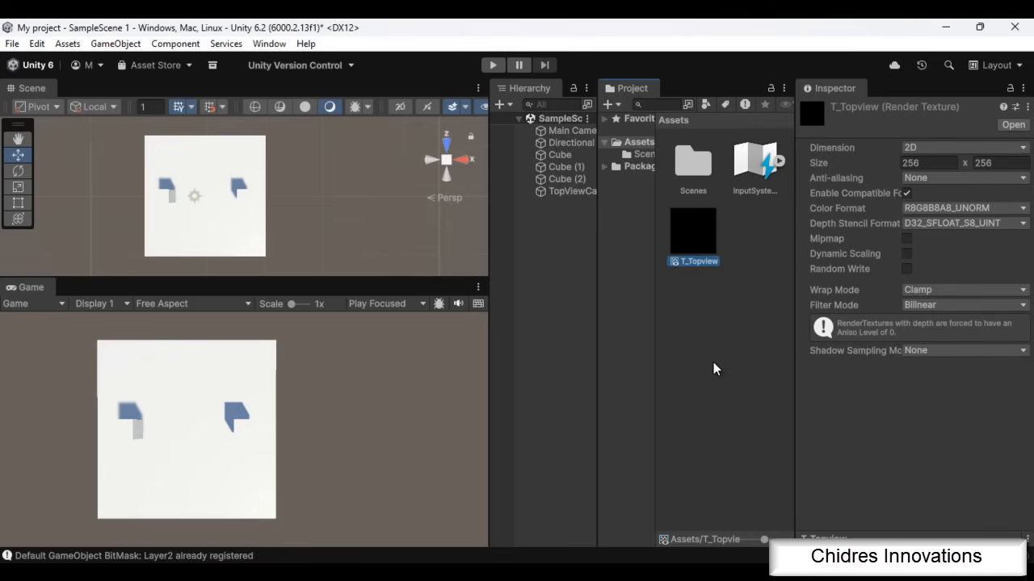
# Assign the T_Topview render texture as the TopViewCamera's Target Texture
pyautogui.click(565, 193)
pyautogui.moveTo(688, 242); pyautogui.dragTo(950, 453)
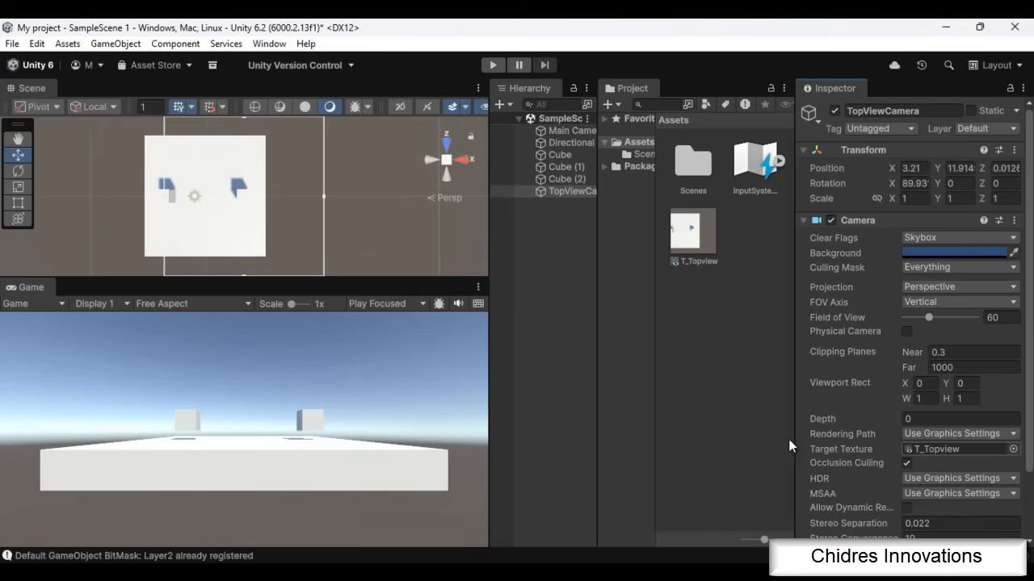
pyautogui.click(569, 194)
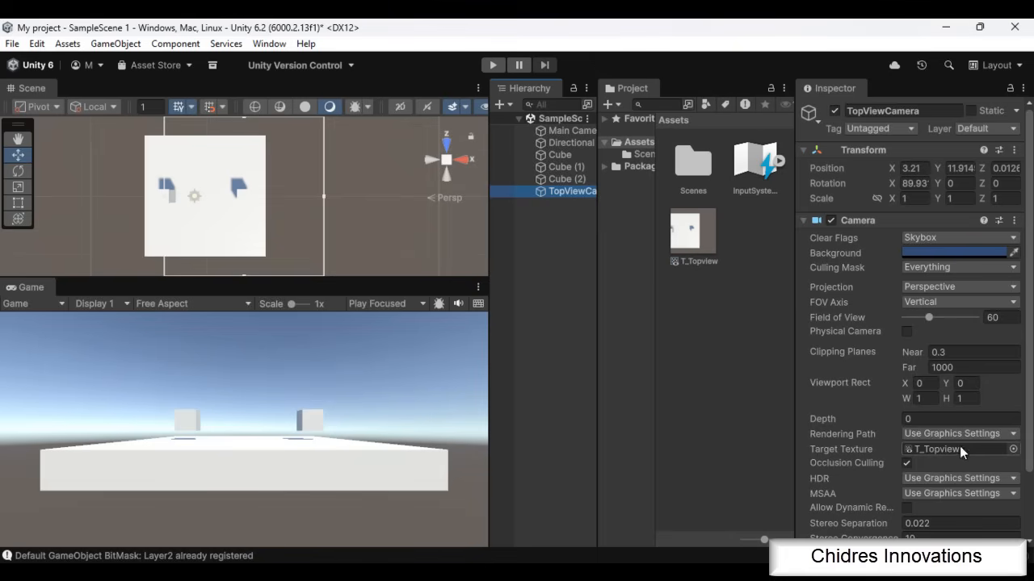
# Add a plane and stand it upright behind the platform, rotated about -91.84° on X at about X 0.53, Y 2.24, Z 9.76
pyautogui.click(122, 45)
pyautogui.moveTo(179, 113)
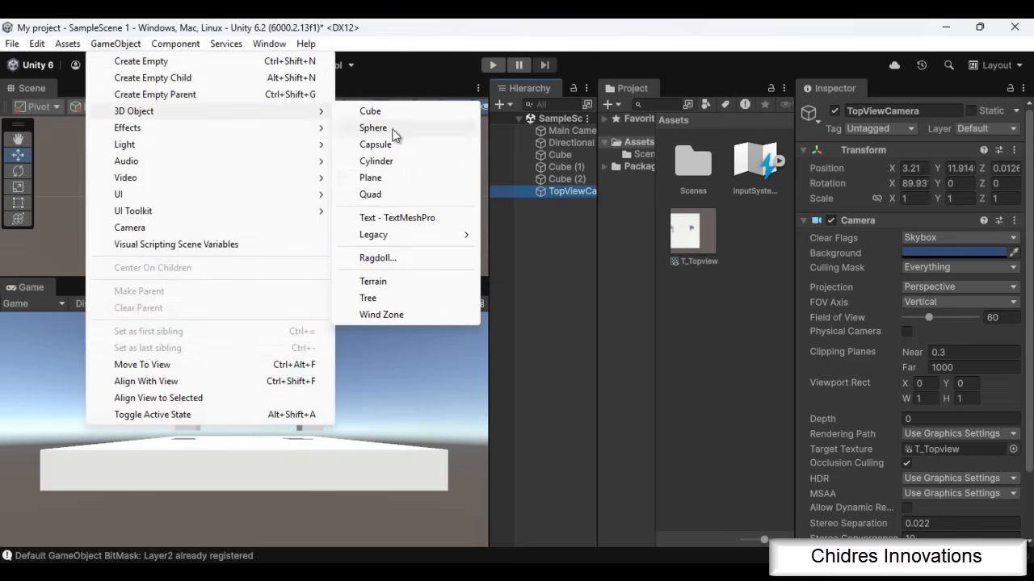
pyautogui.click(388, 177)
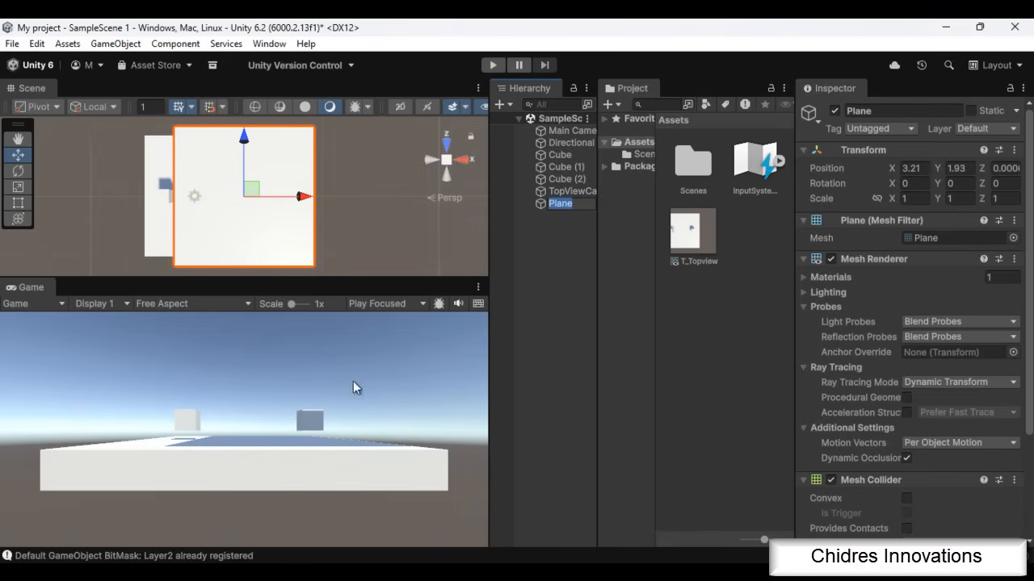
pyautogui.keyDown('alt'); pyautogui.moveTo(379, 240); pyautogui.dragTo(383, 446); pyautogui.keyUp('alt')
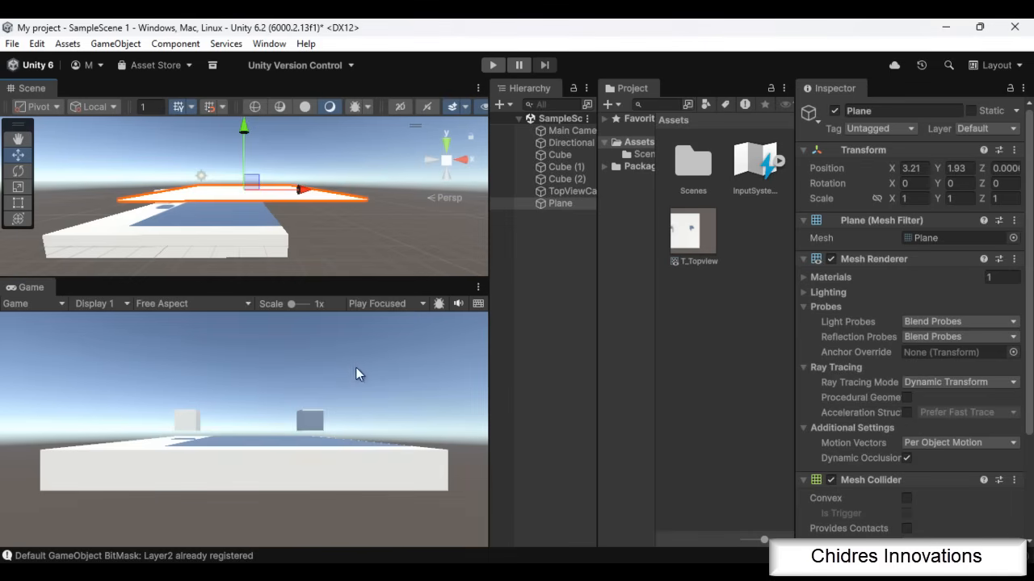
pyautogui.press('e')
pyautogui.moveTo(245, 176); pyautogui.dragTo(247, 490)
pyautogui.press('w')
pyautogui.moveTo(293, 199); pyautogui.dragTo(257, 199)
pyautogui.keyDown('alt'); pyautogui.moveTo(336, 225); pyautogui.dragTo(111, 246); pyautogui.keyUp('alt')
pyautogui.moveTo(154, 202); pyautogui.dragTo(439, 279)
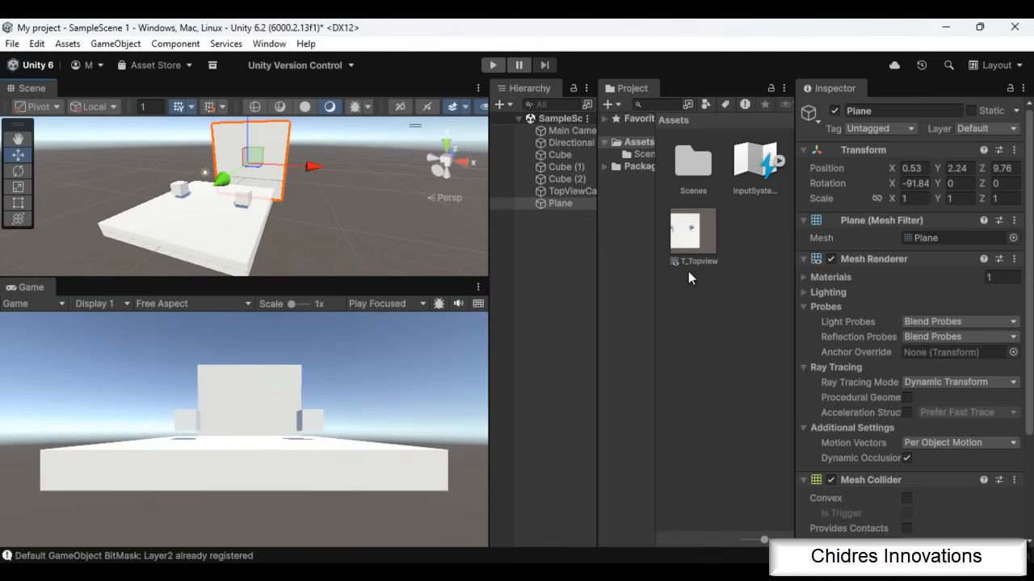
# Apply the T_Topview texture to the plane and place it beyond the platform's back left corner, angled towards the Main Camera
pyautogui.moveTo(701, 245); pyautogui.dragTo(272, 157)
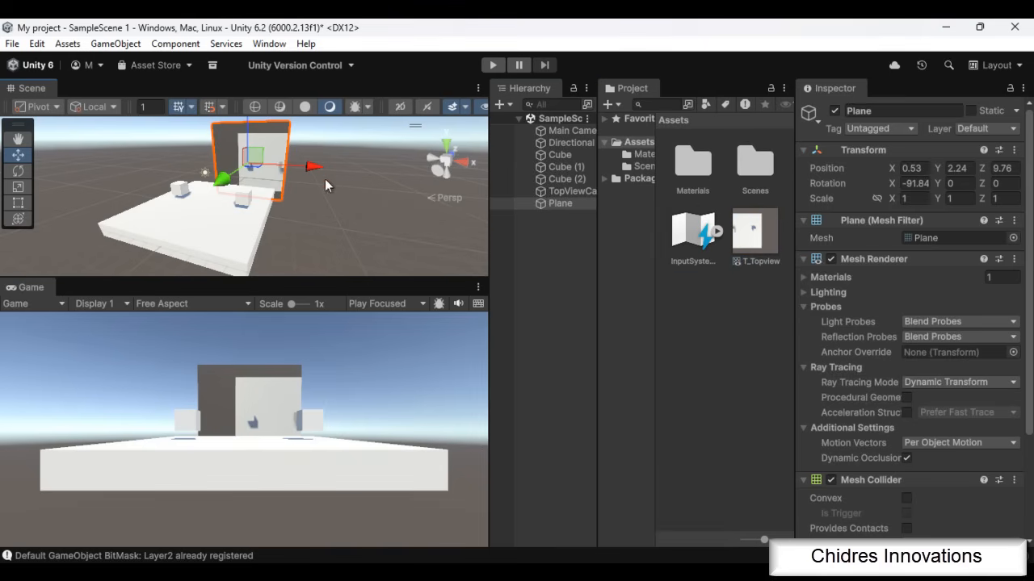
pyautogui.keyDown('alt'); pyautogui.moveTo(331, 240); pyautogui.dragTo(479, 242); pyautogui.keyUp('alt')
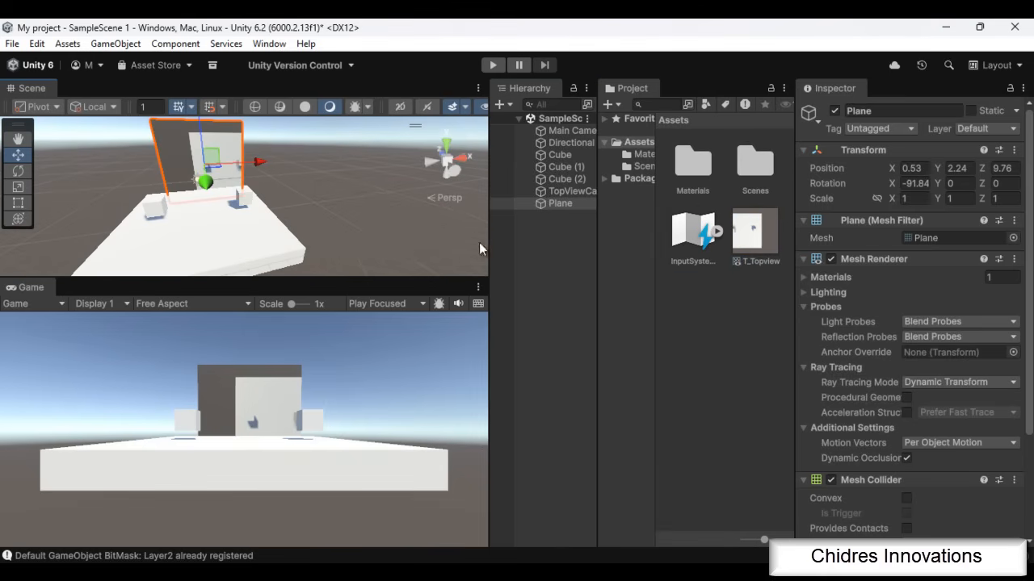
pyautogui.scroll(-3, 262, 237)
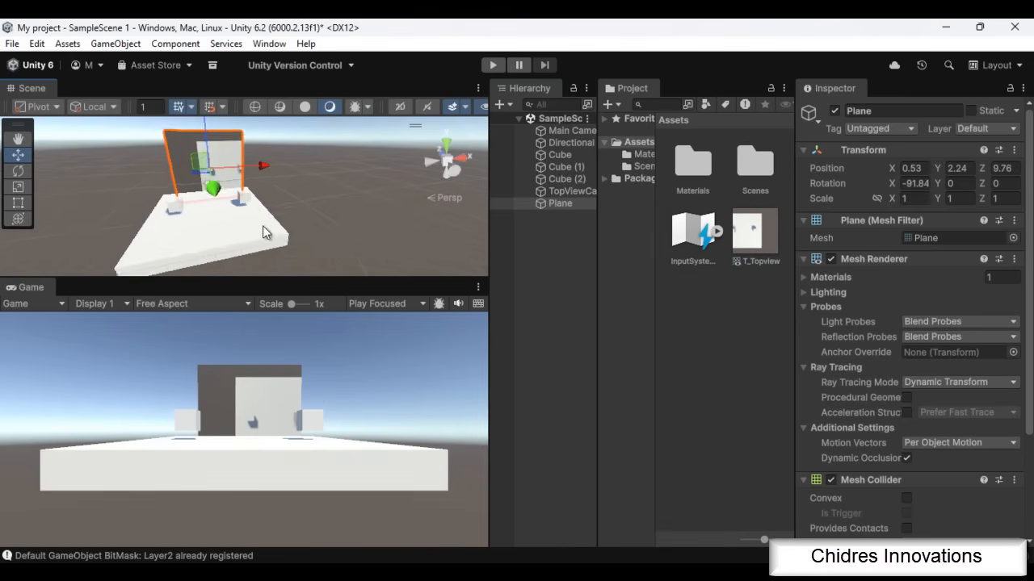
pyautogui.keyDown('alt'); pyautogui.moveTo(307, 240); pyautogui.dragTo(286, 168); pyautogui.keyUp('alt')
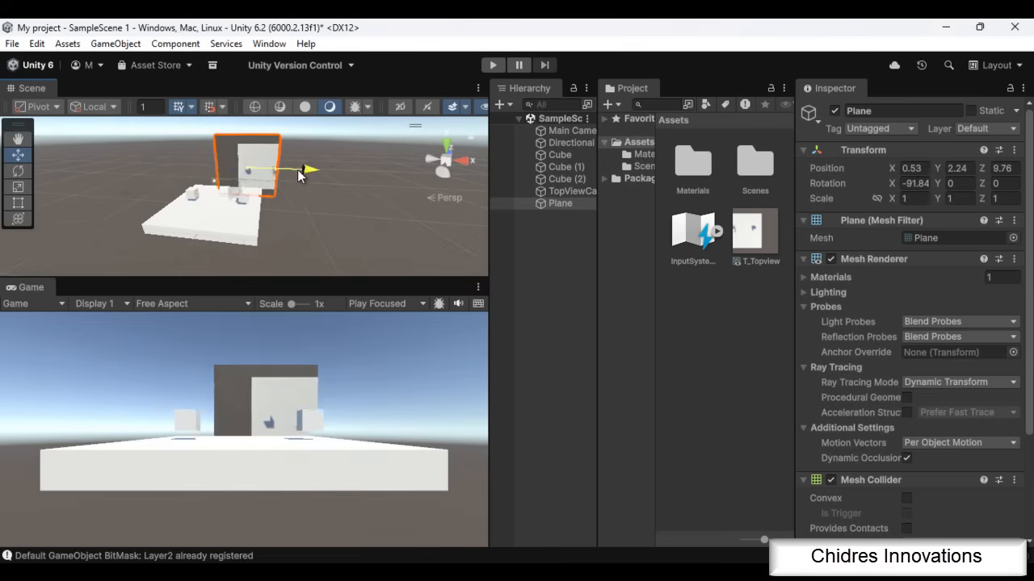
pyautogui.press('e')
# Move the TopViewCamera to X -1, Z 0 so that it is centred above the platform
pyautogui.click(575, 192)
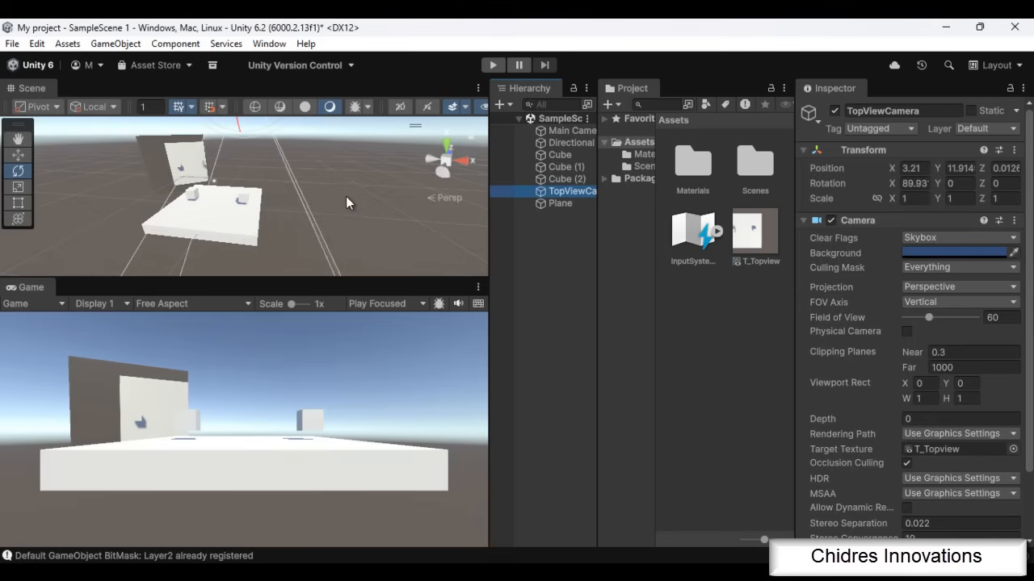
pyautogui.scroll(-5, 345, 196)
pyautogui.scroll(-3, 353, 236)
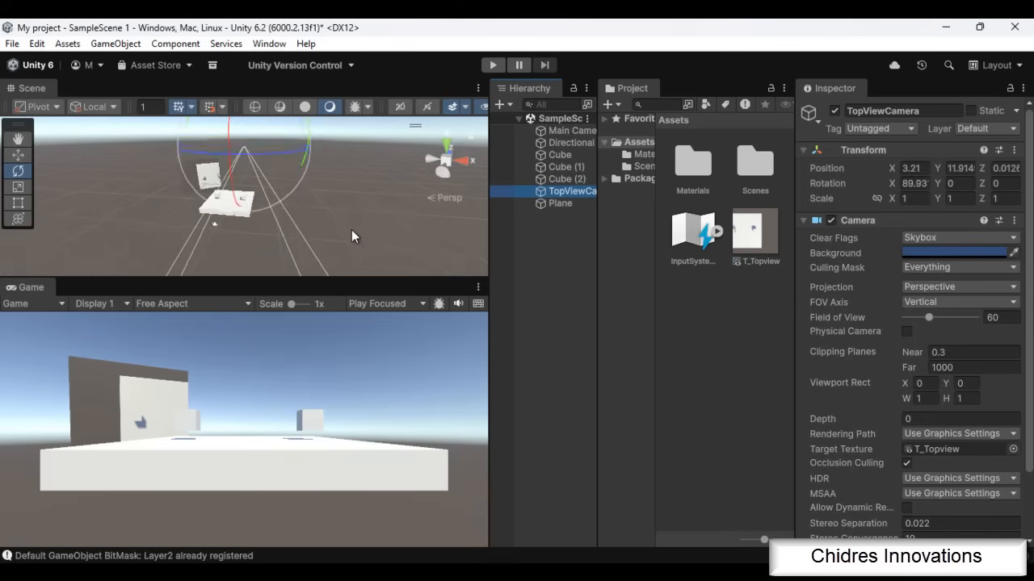
pyautogui.keyDown('alt'); pyautogui.moveTo(352, 230); pyautogui.dragTo(363, 251); pyautogui.keyUp('alt')
pyautogui.press('w')
pyautogui.moveTo(299, 145); pyautogui.dragTo(276, 144)
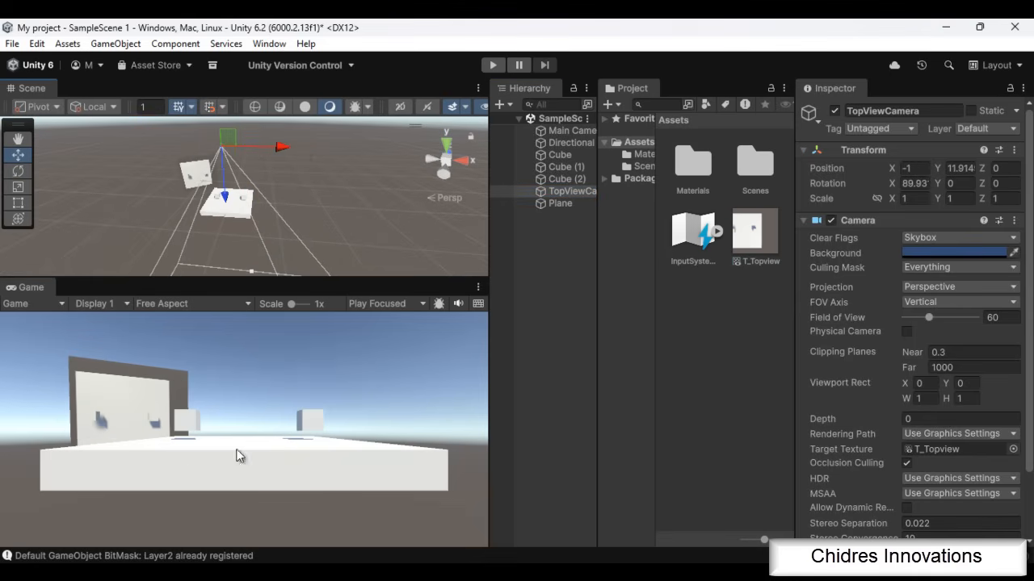
# Raise the textured plane to Y 4.5
pyautogui.click(197, 170)
pyautogui.moveTo(195, 152); pyautogui.dragTo(194, 144)
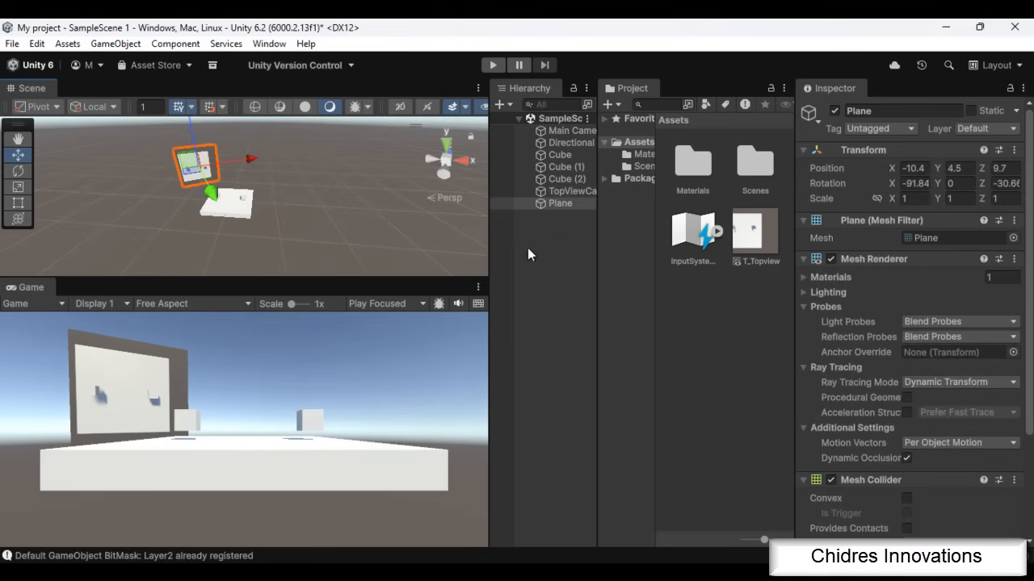
pyautogui.click(572, 191)
pyautogui.click(195, 161)
# Shift Cube (2) and Cube (1) slightly on the platform to test the live top view, leaving Cube (1) at about Z 0.33
pyautogui.click(303, 213)
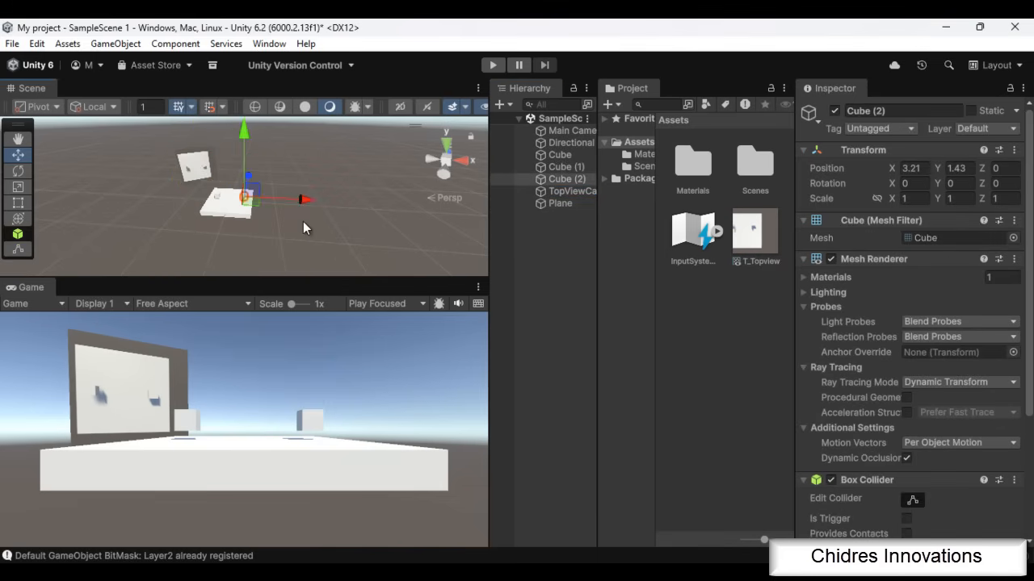
pyautogui.press('f')
pyautogui.scroll(-5, 332, 234)
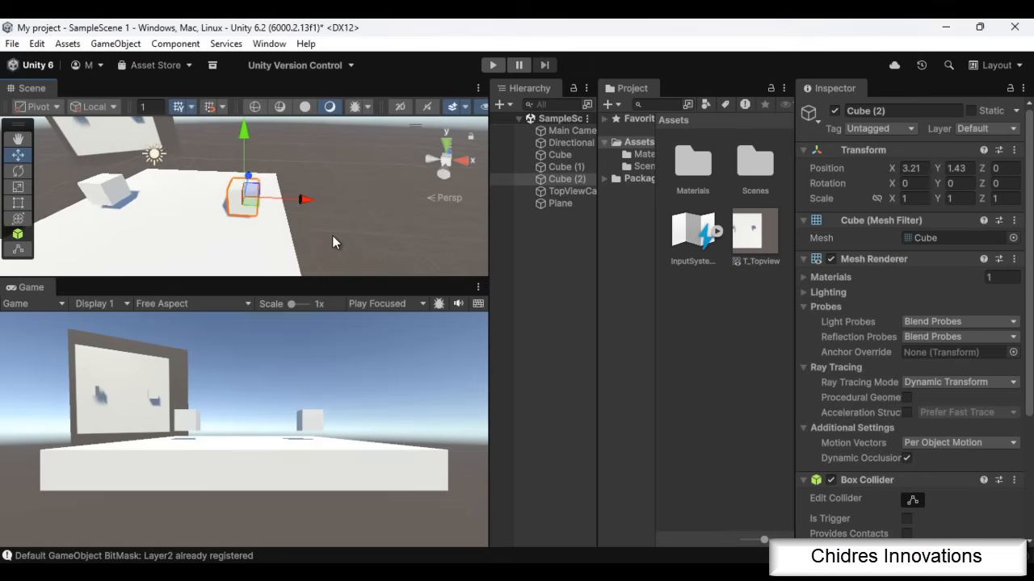
pyautogui.keyDown('alt'); pyautogui.moveTo(332, 242); pyautogui.dragTo(152, 259); pyautogui.keyUp('alt')
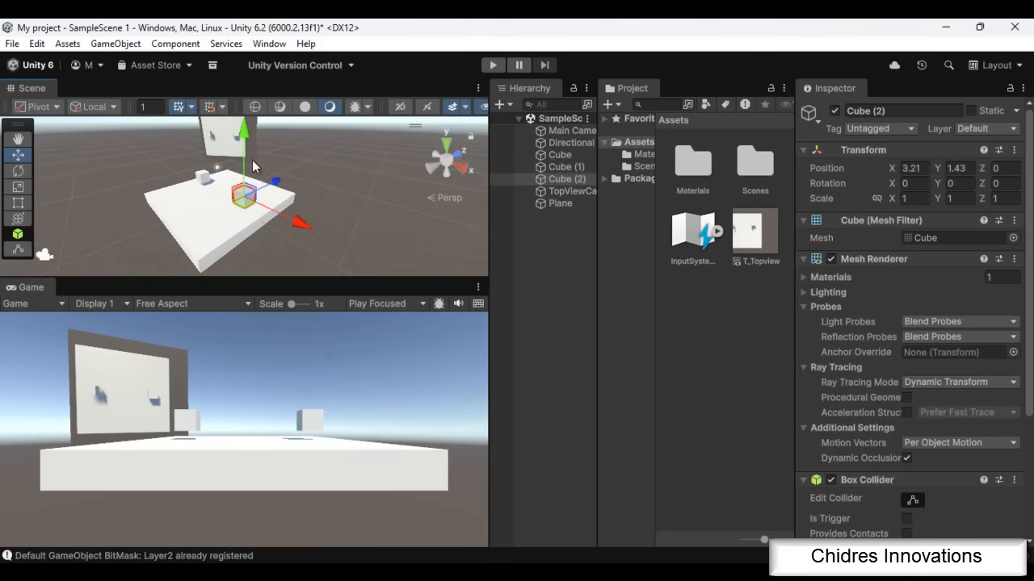
pyautogui.moveTo(278, 191)
pyautogui.mouseDown()
pyautogui.moveTo(253, 200)
pyautogui.moveTo(277, 192)
pyautogui.mouseUp()
pyautogui.keyDown('alt'); pyautogui.moveTo(200, 245); pyautogui.dragTo(284, 229); pyautogui.keyUp('alt')
pyautogui.click(190, 185)
pyautogui.keyDown('alt'); pyautogui.moveTo(347, 234); pyautogui.dragTo(451, 212); pyautogui.keyUp('alt')
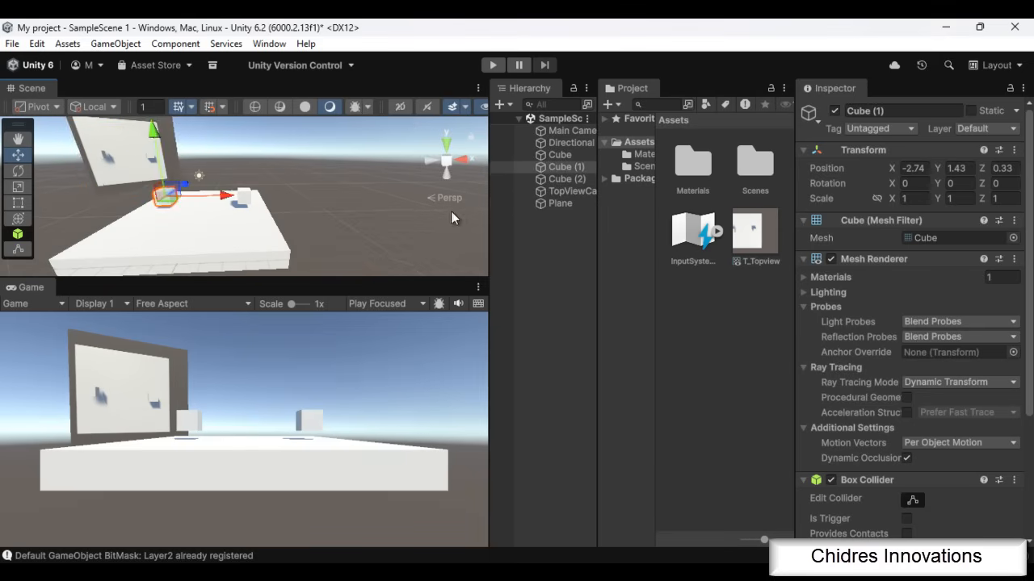
# Reset the Transform of the textured plane
pyautogui.click(118, 161)
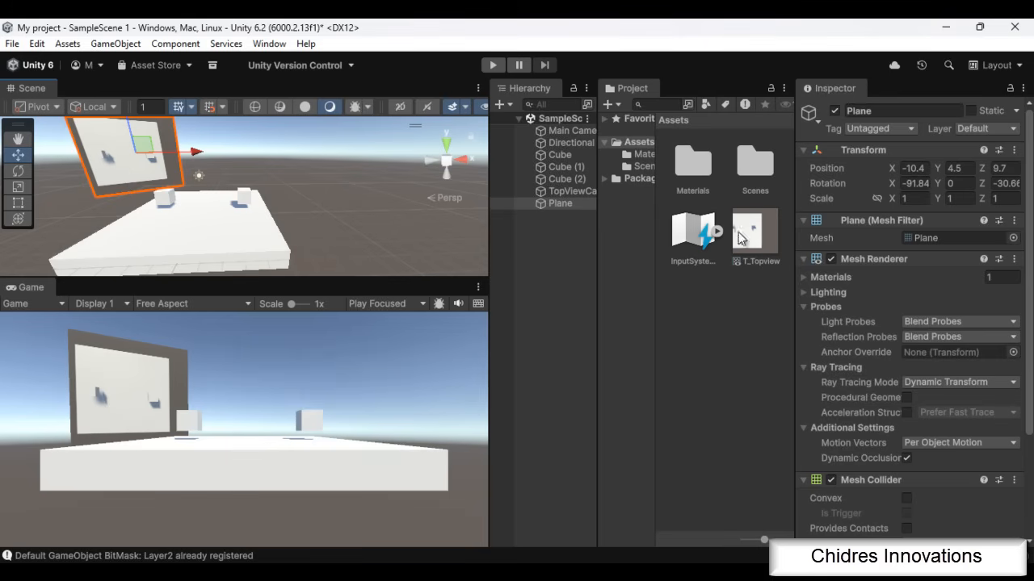
pyautogui.click(1013, 150)
pyautogui.click(906, 167)
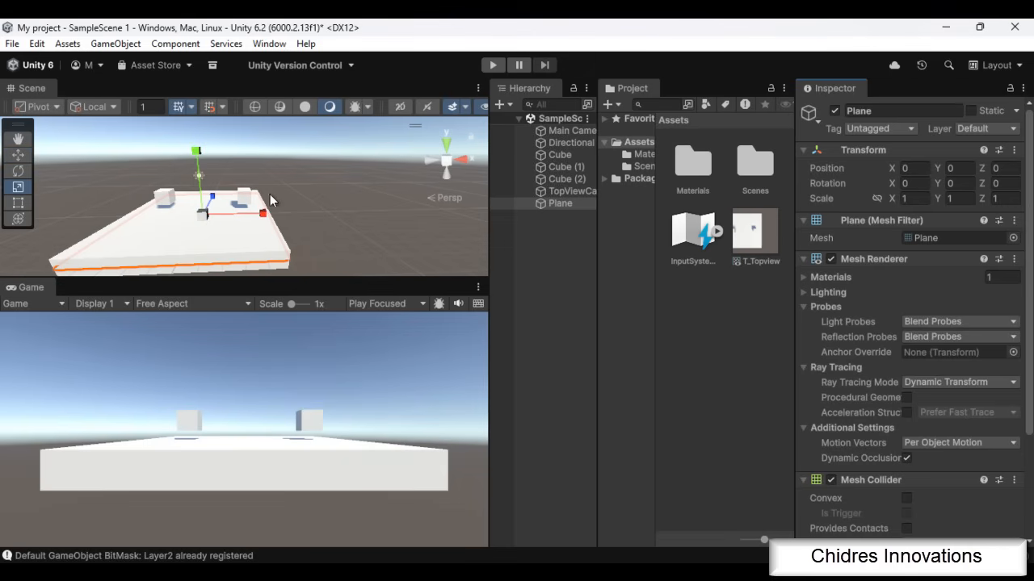
# Stand the plane upright along the platform's left edge, at about X -4.39, Y 5.34, Z 0.12
pyautogui.press('e')
pyautogui.moveTo(259, 196); pyautogui.dragTo(396, 328)
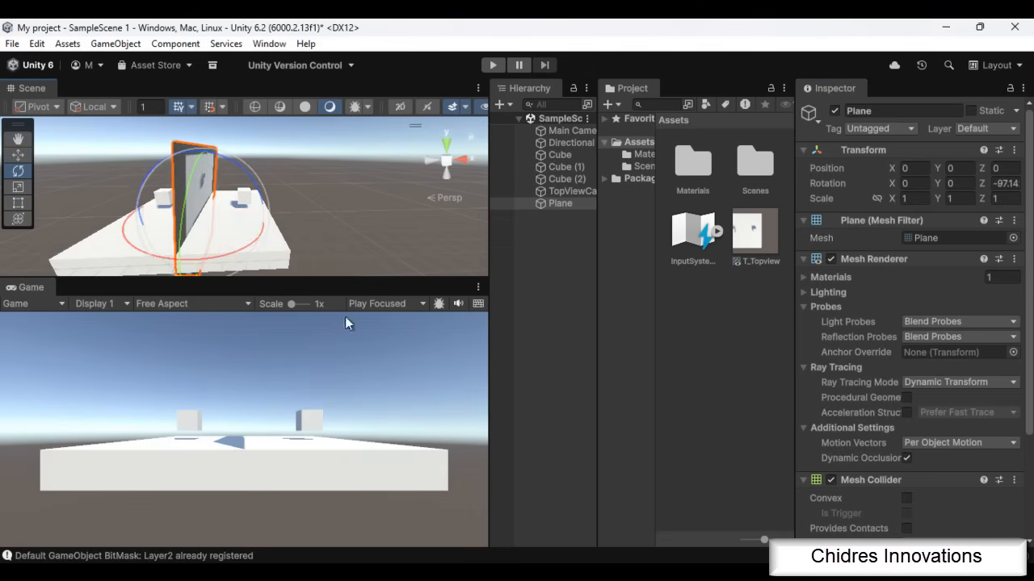
pyautogui.keyDown('alt'); pyautogui.moveTo(403, 218); pyautogui.dragTo(157, 228); pyautogui.keyUp('alt')
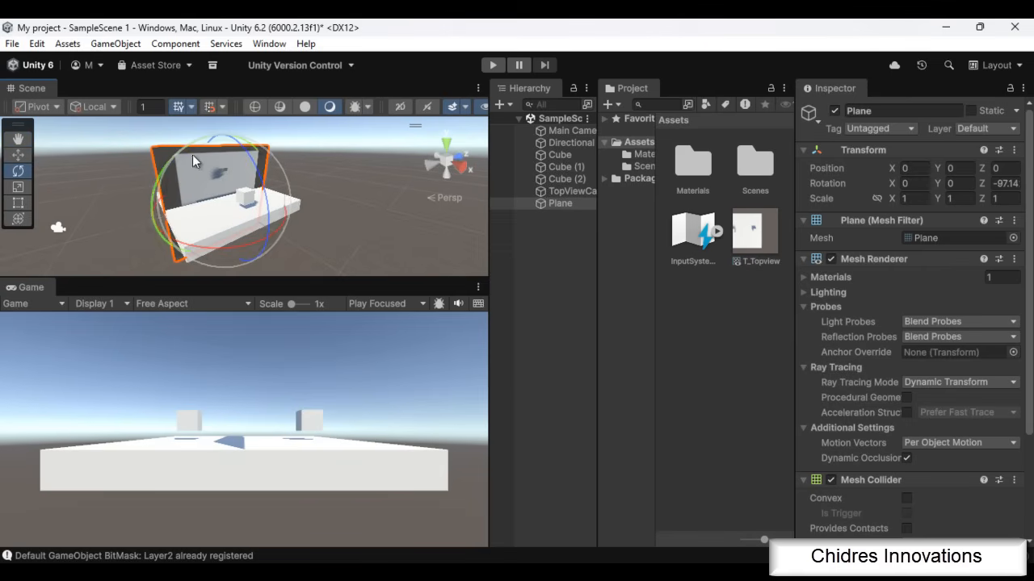
pyautogui.keyDown('alt'); pyautogui.moveTo(294, 202); pyautogui.dragTo(369, 239); pyautogui.keyUp('alt')
pyautogui.press('w')
pyautogui.moveTo(210, 207); pyautogui.dragTo(125, 216)
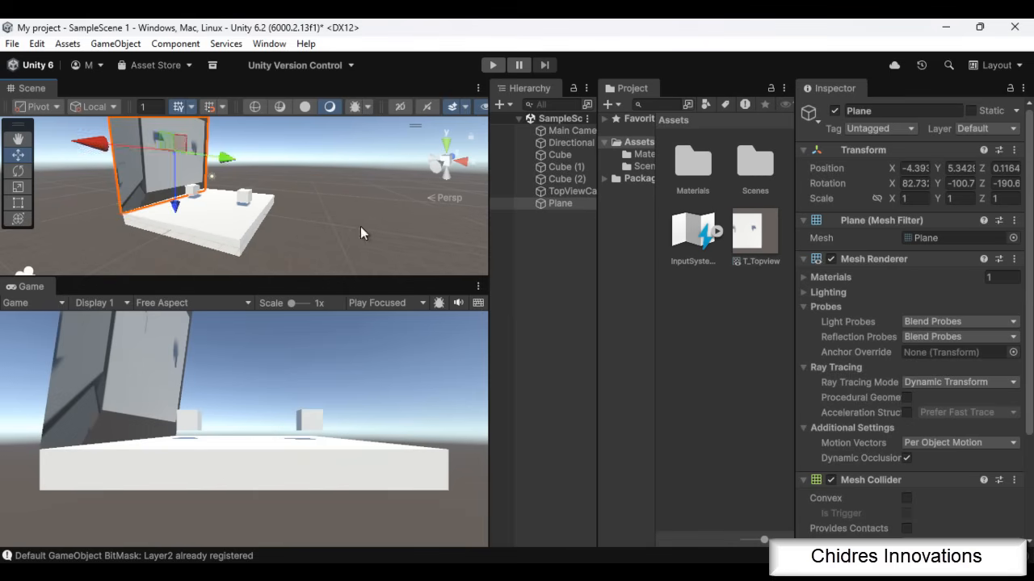
# Make the TopViewCamera a child of the Plane in the scene hierarchy
pyautogui.click(583, 193)
pyautogui.click(557, 205)
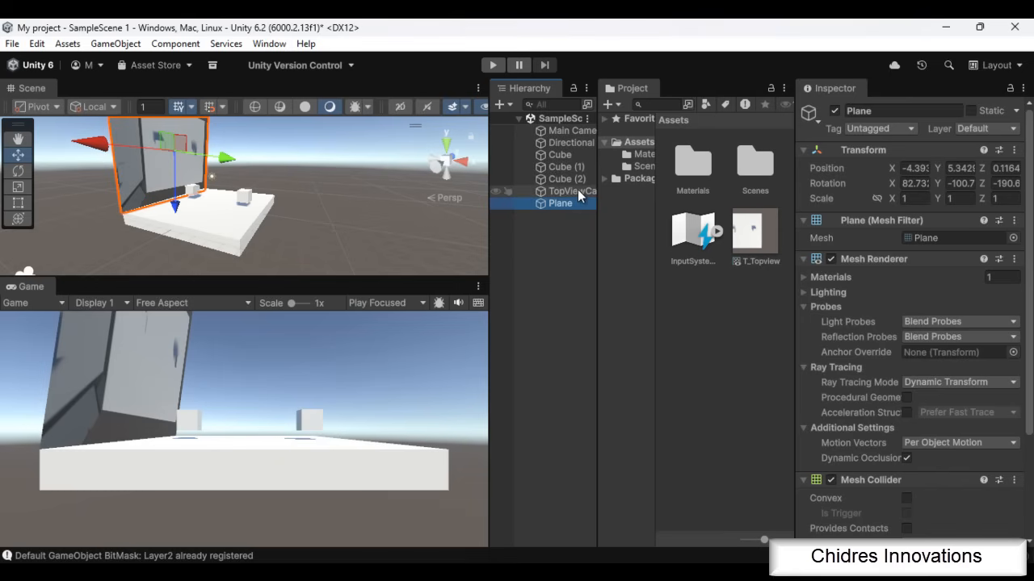
pyautogui.moveTo(573, 192); pyautogui.dragTo(564, 202)
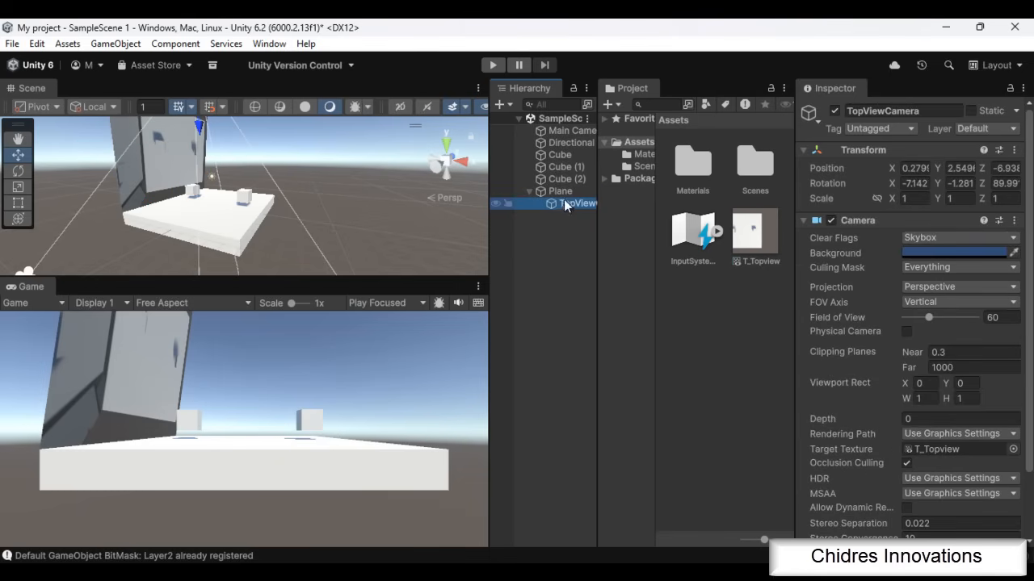
# Reset the TopViewCamera's Transform and set its X rotation to -90 so it faces the platform from the plane
pyautogui.click(1014, 150)
pyautogui.click(900, 167)
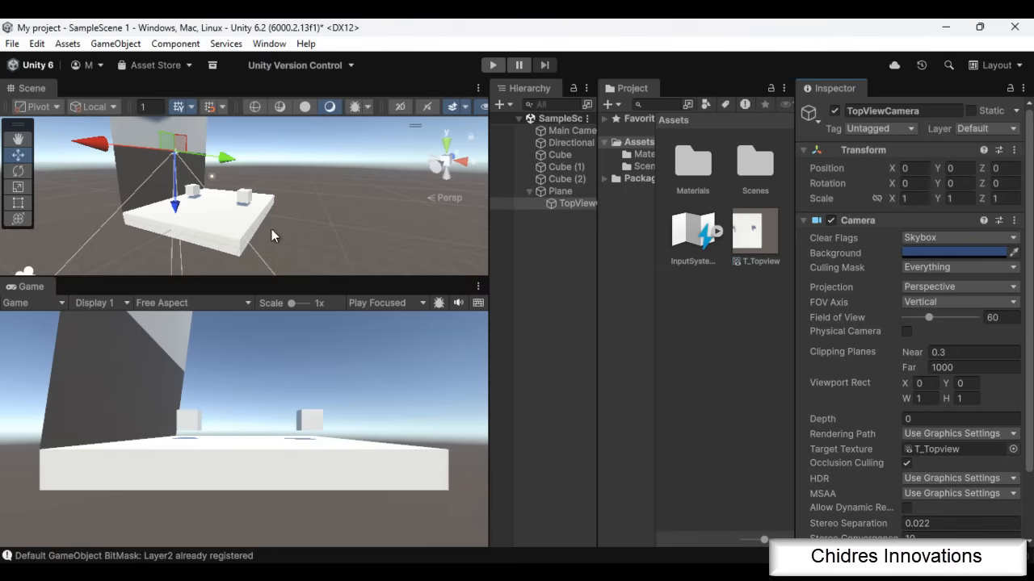
pyautogui.keyDown('alt'); pyautogui.moveTo(327, 223); pyautogui.dragTo(448, 246); pyautogui.keyUp('alt')
pyautogui.press('e')
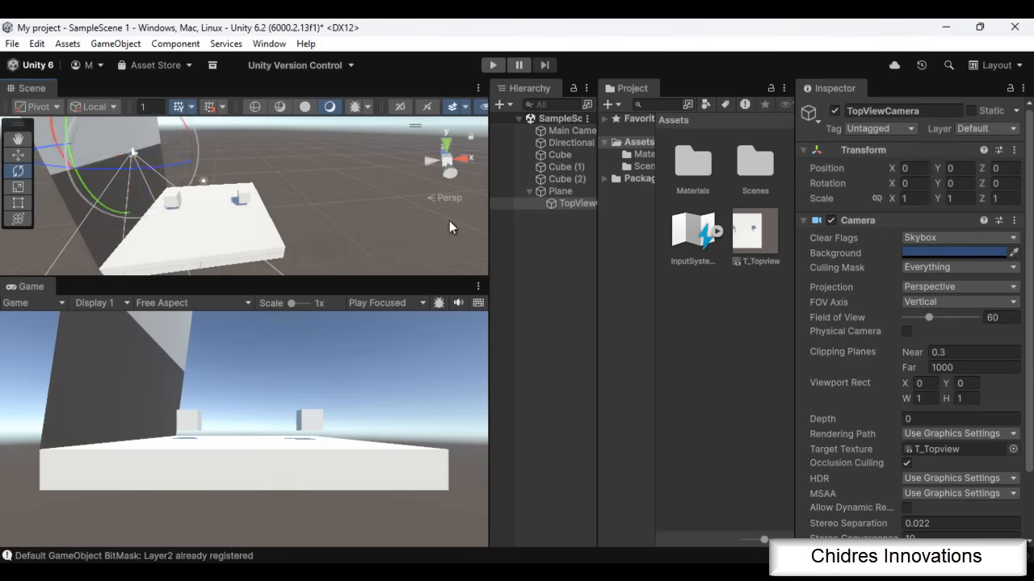
pyautogui.scroll(-3, 187, 198)
pyautogui.moveTo(146, 160); pyautogui.dragTo(105, 139)
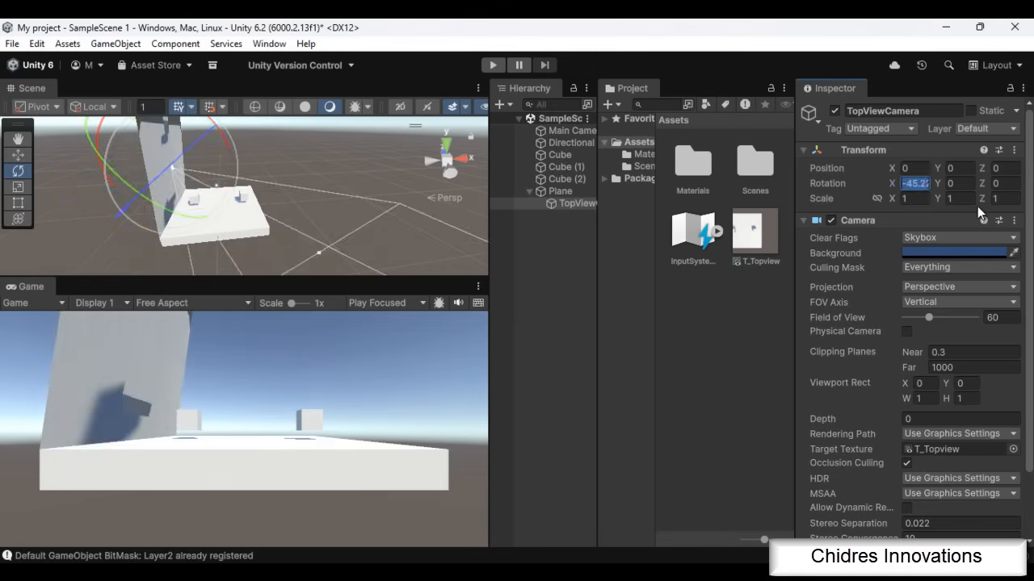
pyautogui.write('90')
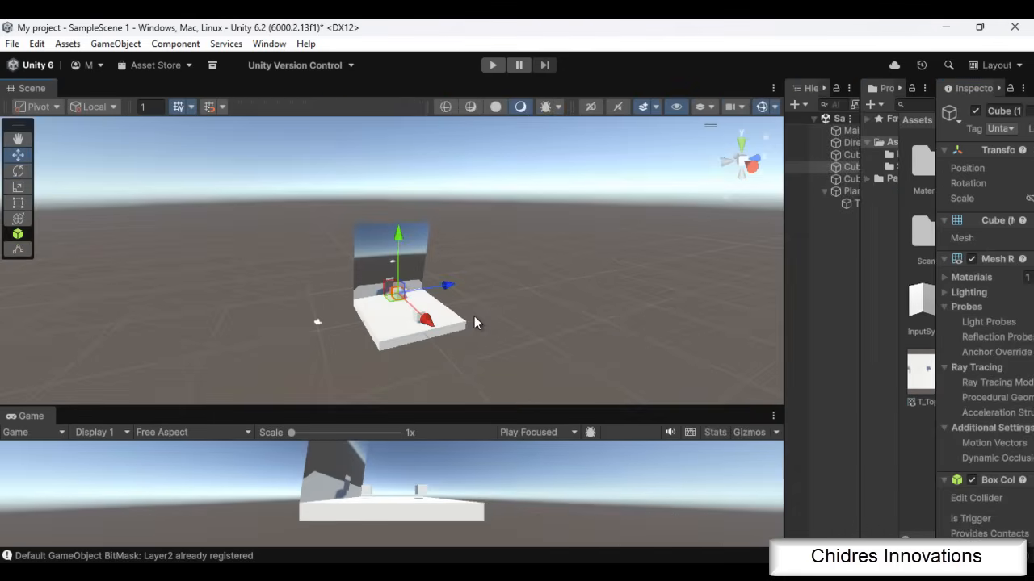
# Move Cube (1) and Cube (2) on the platform to test the plane's live view, leaving Cube (2) at about Z -0.18
pyautogui.press('f')
pyautogui.scroll(-3, 545, 311)
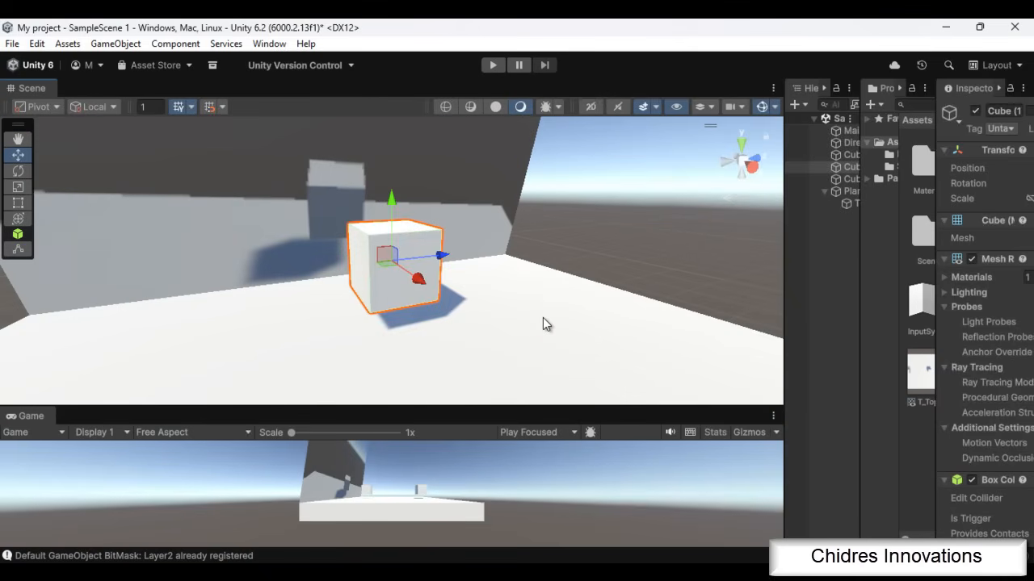
pyautogui.scroll(-2, 499, 292)
pyautogui.moveTo(440, 256); pyautogui.dragTo(395, 262)
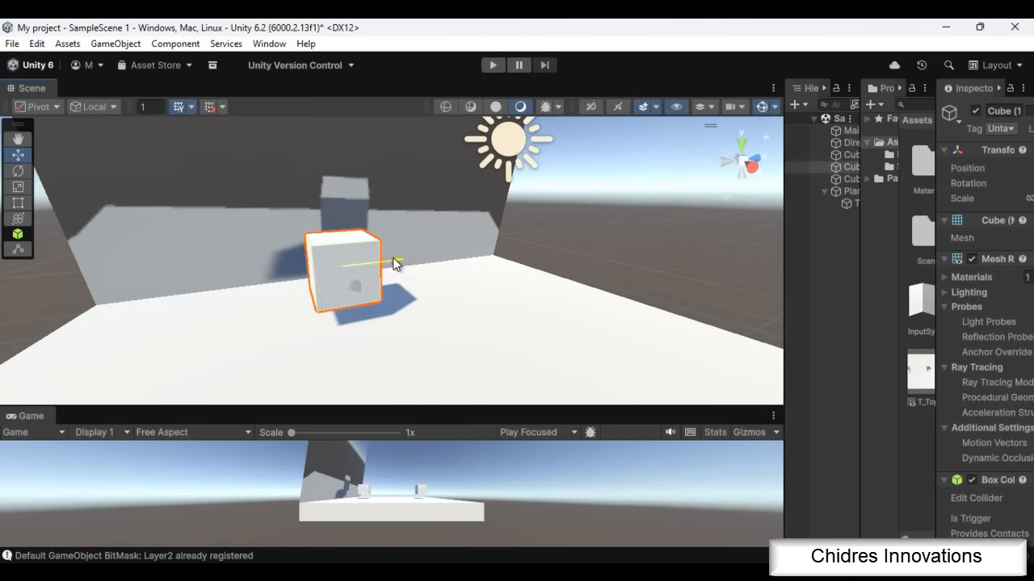
pyautogui.scroll(-3, 439, 287)
pyautogui.scroll(-3, 440, 285)
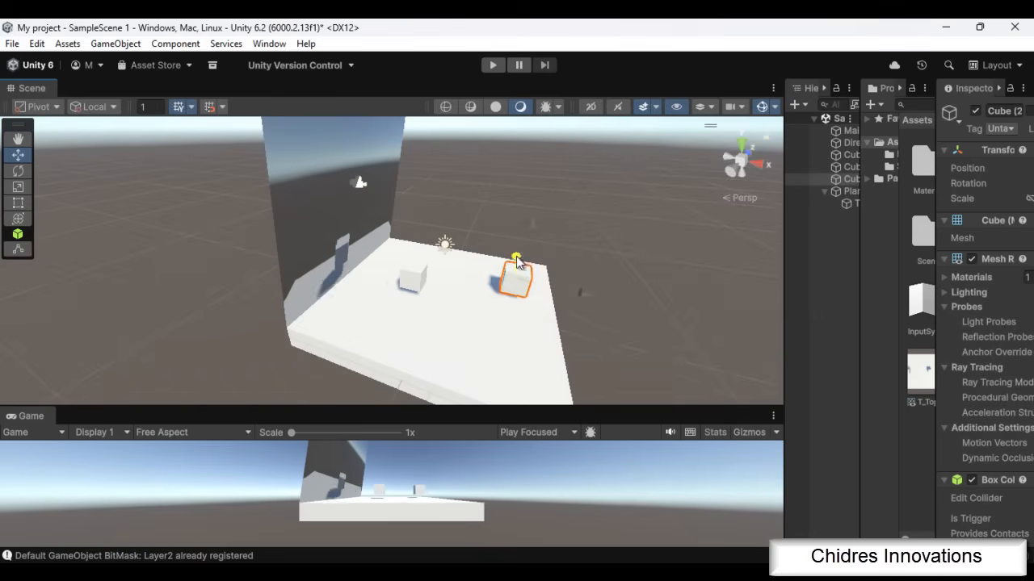
pyautogui.moveTo(517, 258); pyautogui.dragTo(514, 284)
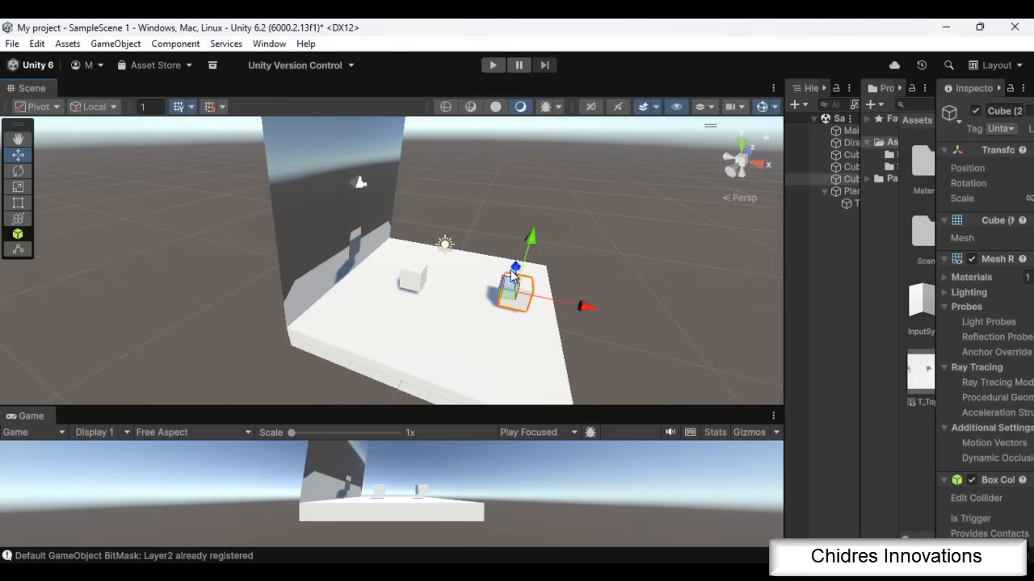
# Set the Plane's X scale to -1 to mirror its camera image
pyautogui.click(325, 203)
pyautogui.scroll(-3, 520, 241)
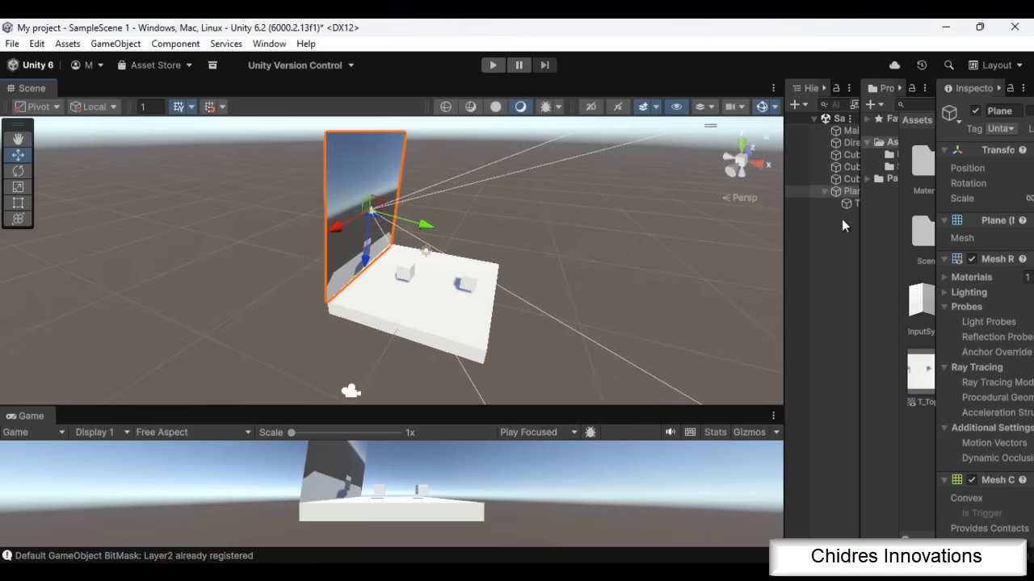
pyautogui.moveTo(786, 250); pyautogui.dragTo(657, 254)
pyautogui.moveTo(859, 230); pyautogui.dragTo(748, 237)
pyautogui.moveTo(935, 232); pyautogui.dragTo(913, 229)
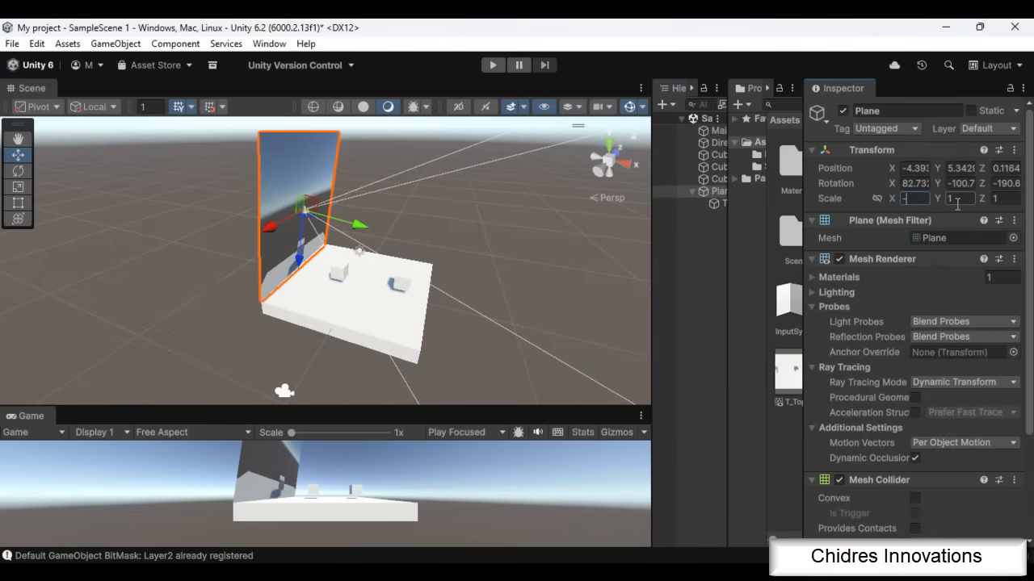
pyautogui.write('1')
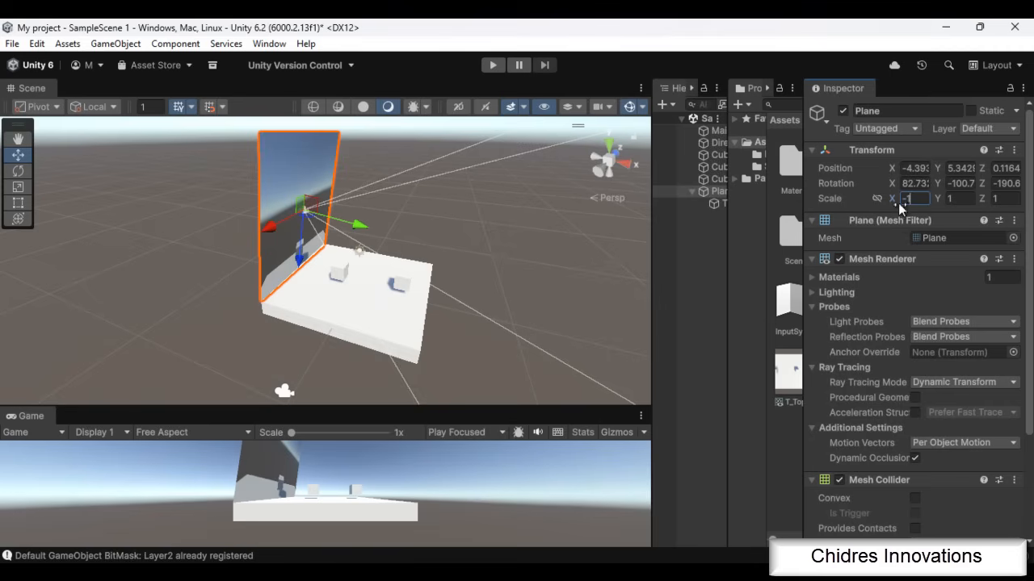
# Move Cube (2) along the X axis to about 2.04 to test the mirrored image, and select the TopViewCamera
pyautogui.click(403, 286)
pyautogui.keyDown('alt'); pyautogui.moveTo(468, 310); pyautogui.dragTo(392, 310); pyautogui.keyUp('alt')
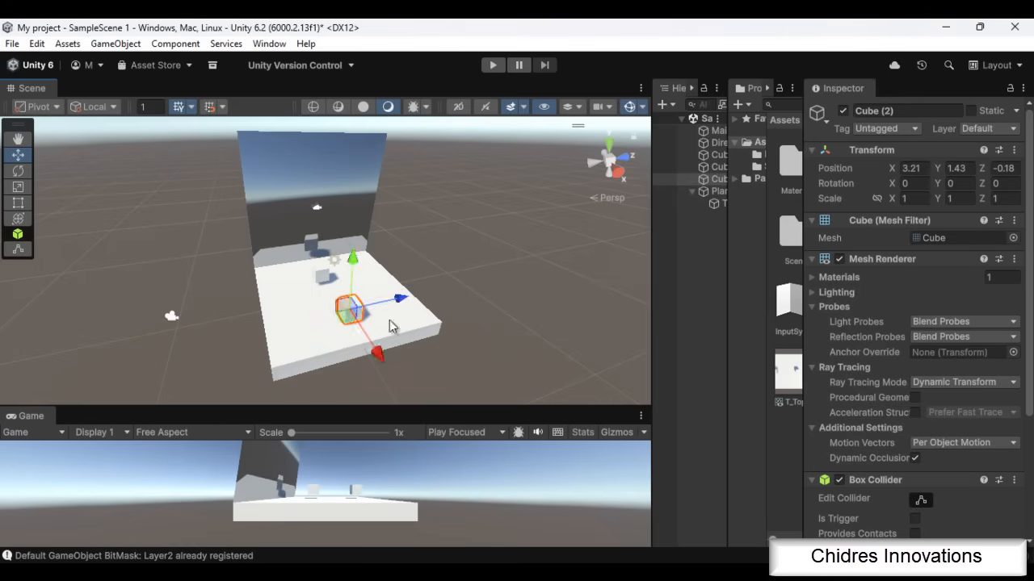
pyautogui.moveTo(379, 352)
pyautogui.mouseDown()
pyautogui.moveTo(366, 343)
pyautogui.moveTo(411, 372)
pyautogui.moveTo(383, 349)
pyautogui.mouseUp()
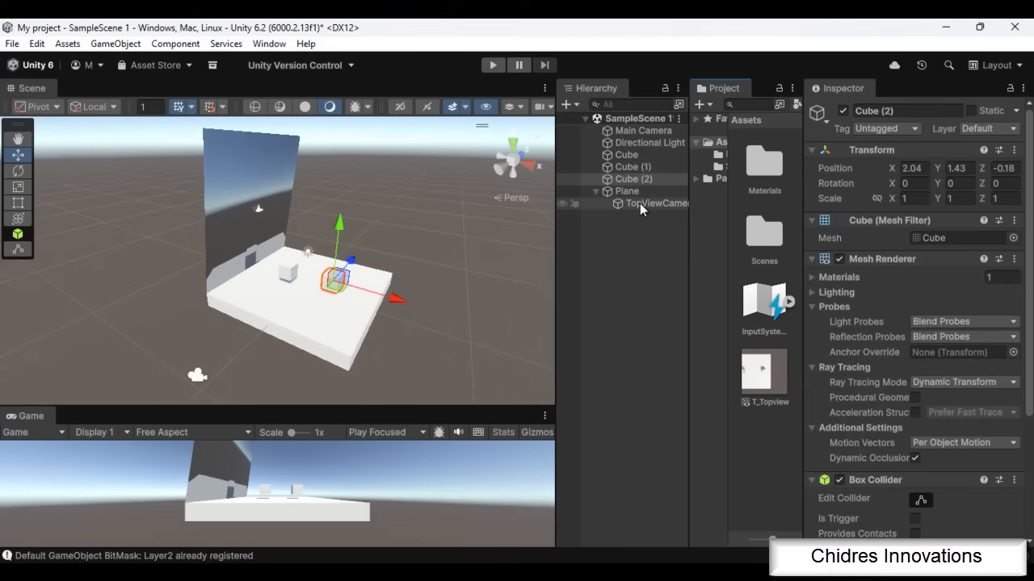
pyautogui.click(632, 203)
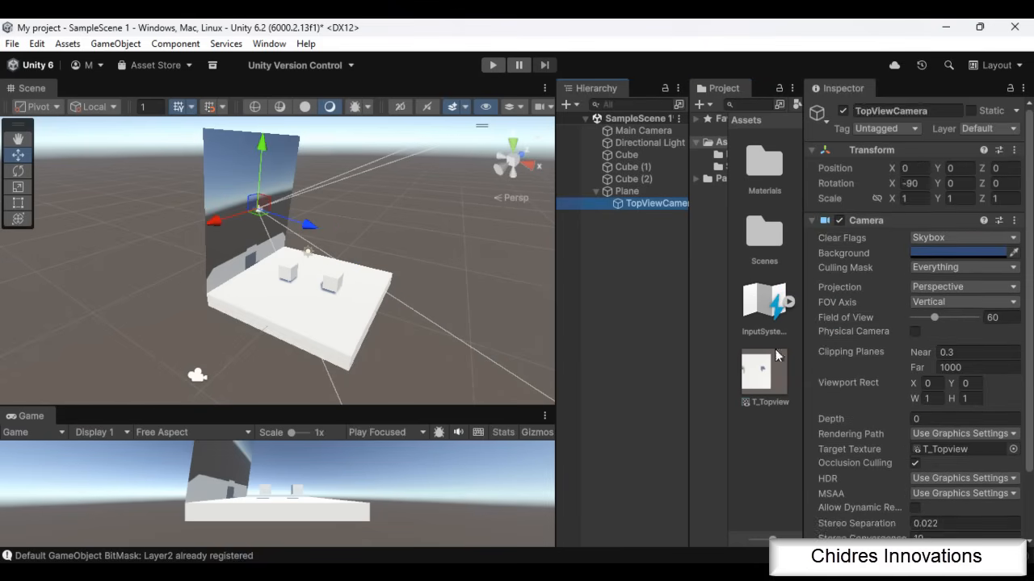
pyautogui.scroll(-3, 925, 438)
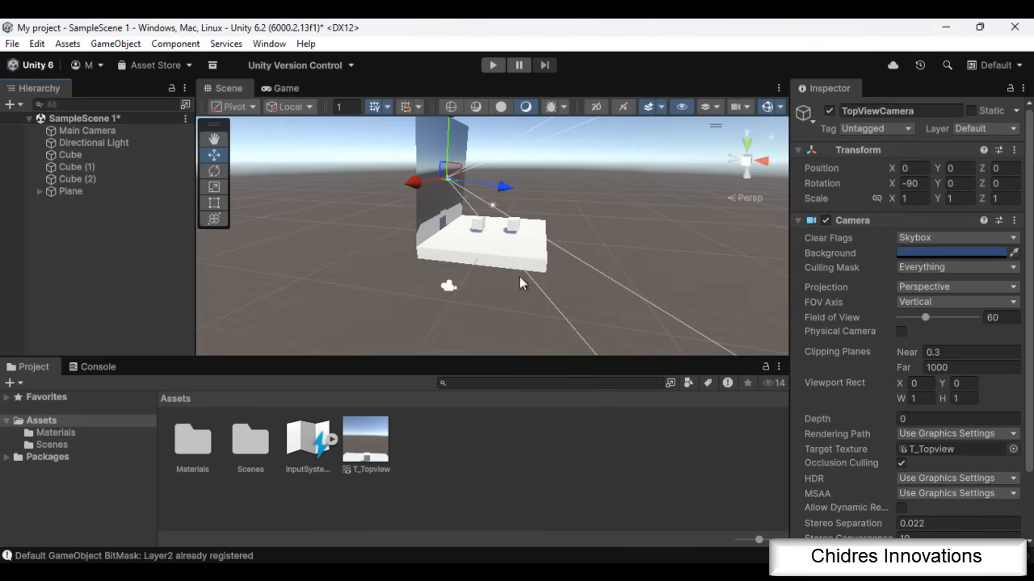
# Open SampleScene 2 from the Scenes folder, saving the changes made in SampleScene 1
pyautogui.click(75, 447)
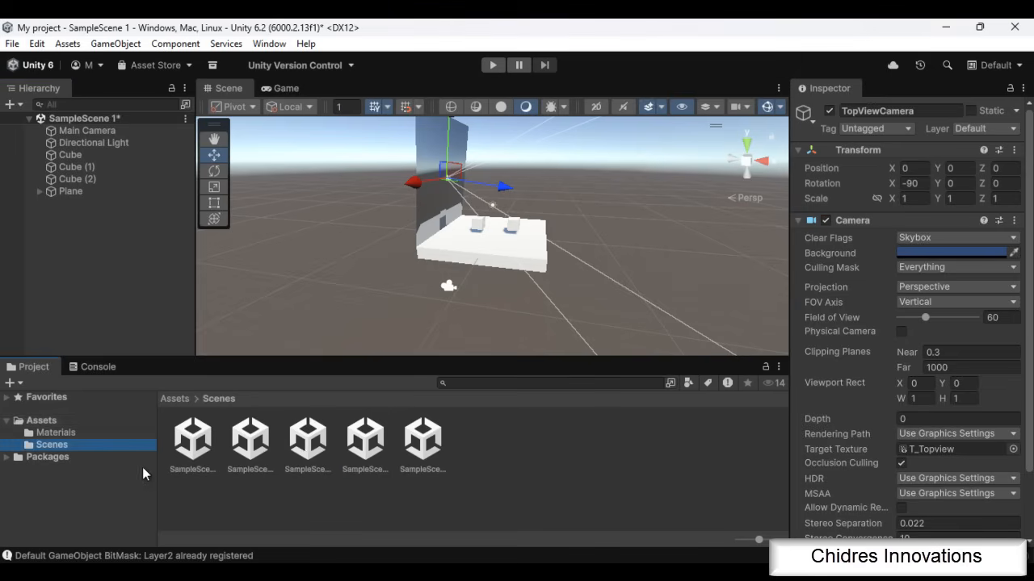
pyautogui.doubleClick(308, 440)
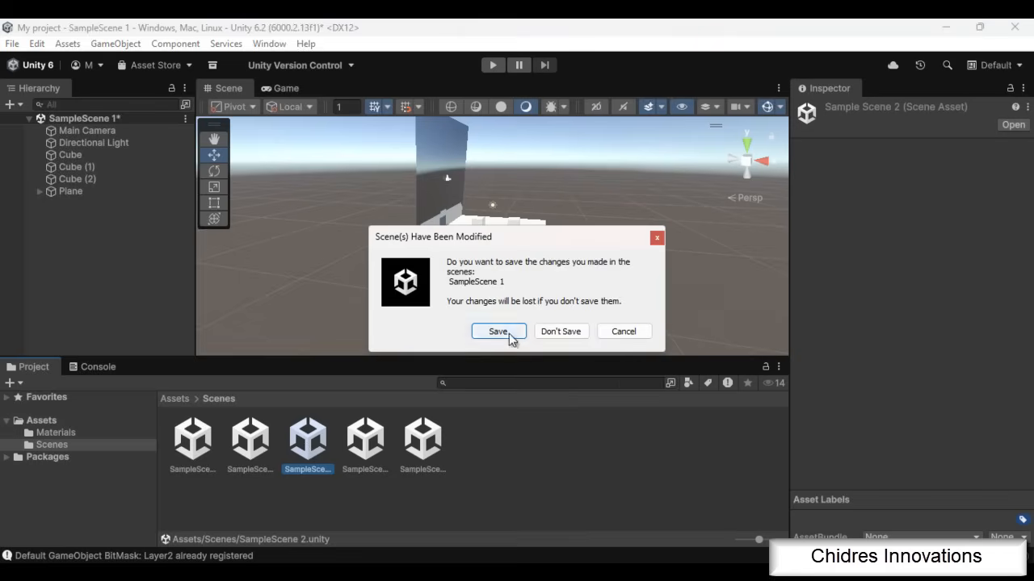
pyautogui.click(505, 333)
# Examine the Target Display options of the Main Camera without changing the selection
pyautogui.click(448, 288)
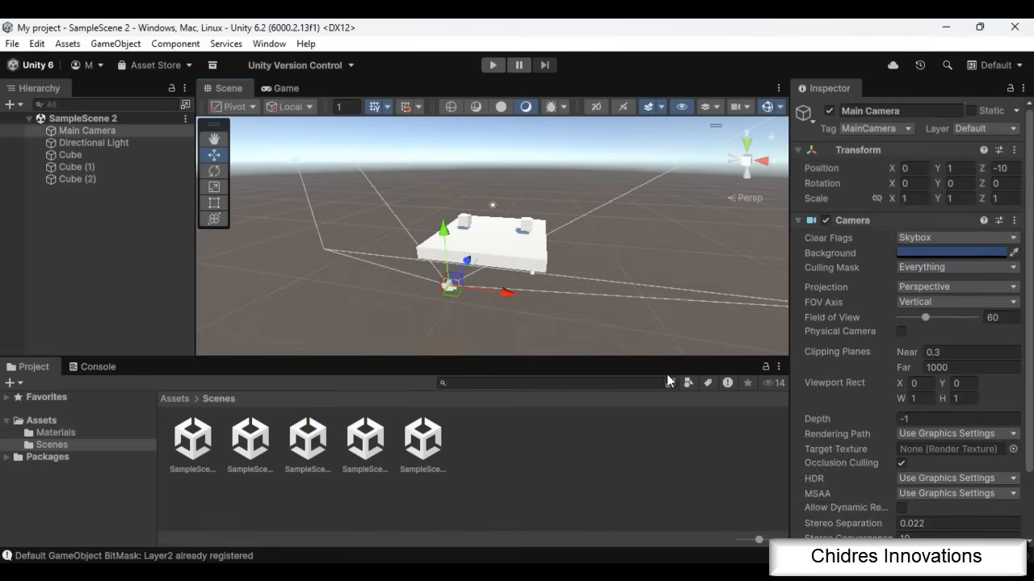
pyautogui.moveTo(788, 302); pyautogui.dragTo(676, 303)
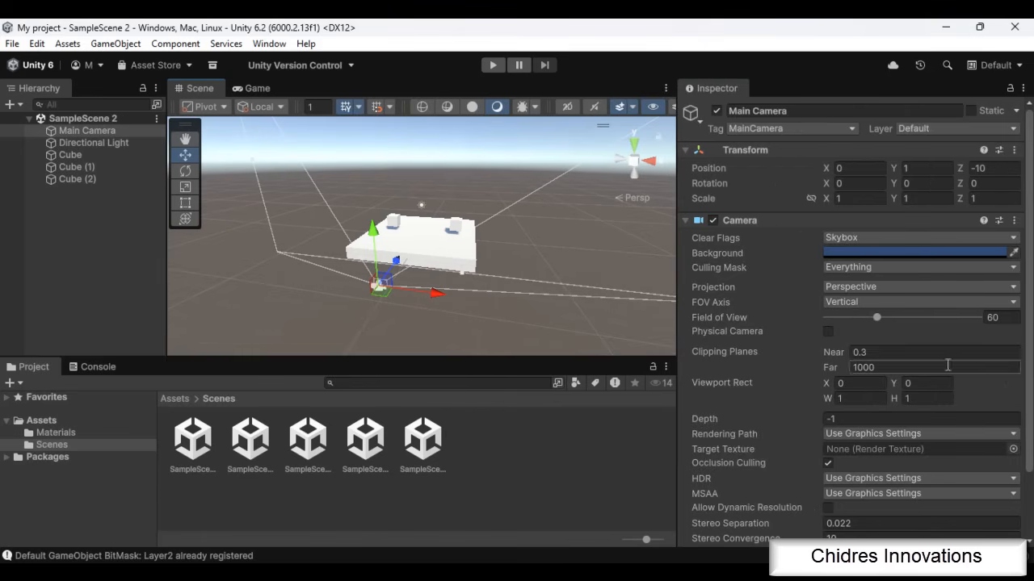
pyautogui.scroll(-3, 971, 485)
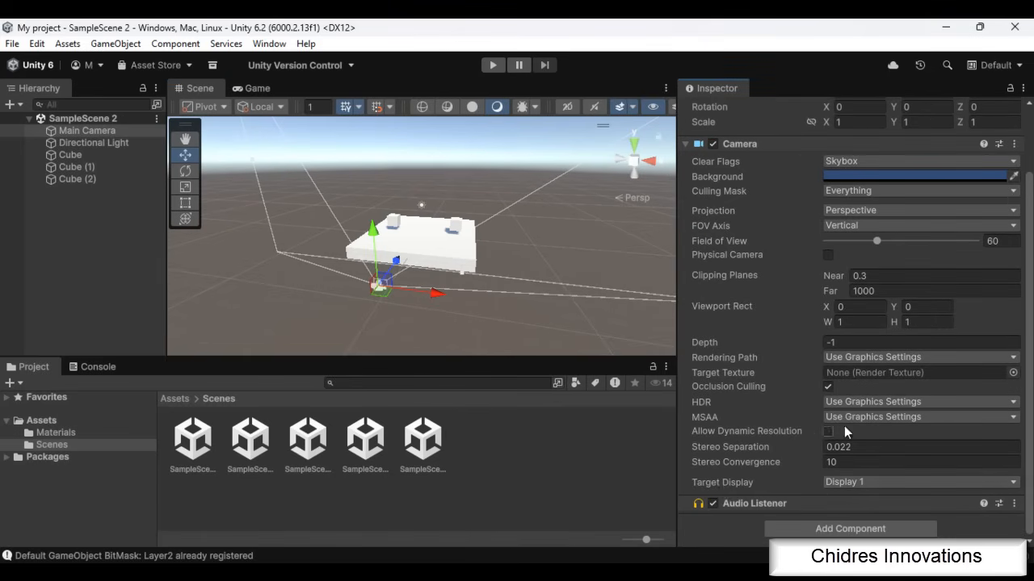
pyautogui.keyDown('alt'); pyautogui.moveTo(464, 331); pyautogui.dragTo(392, 327); pyautogui.keyUp('alt')
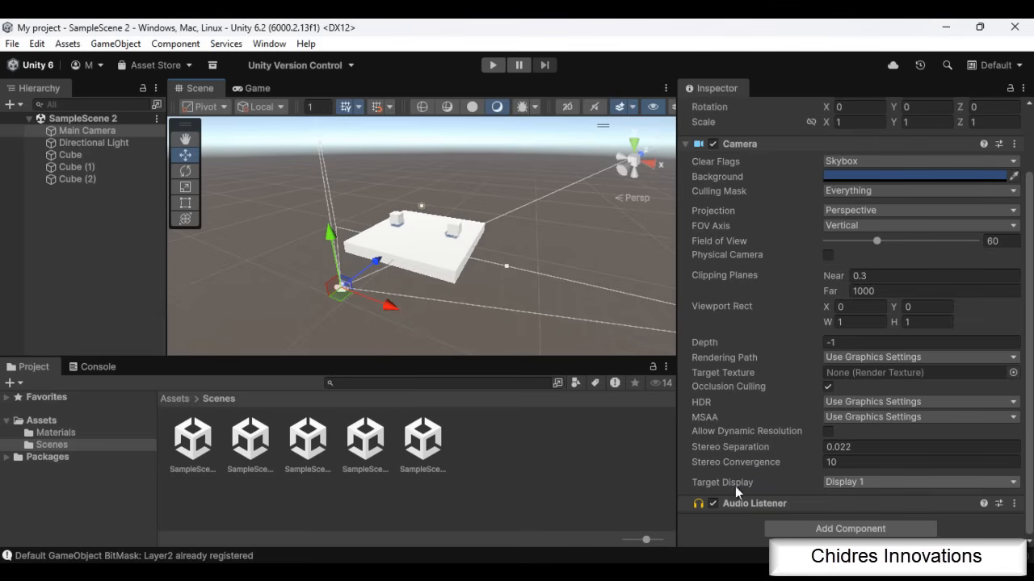
pyautogui.click(852, 482)
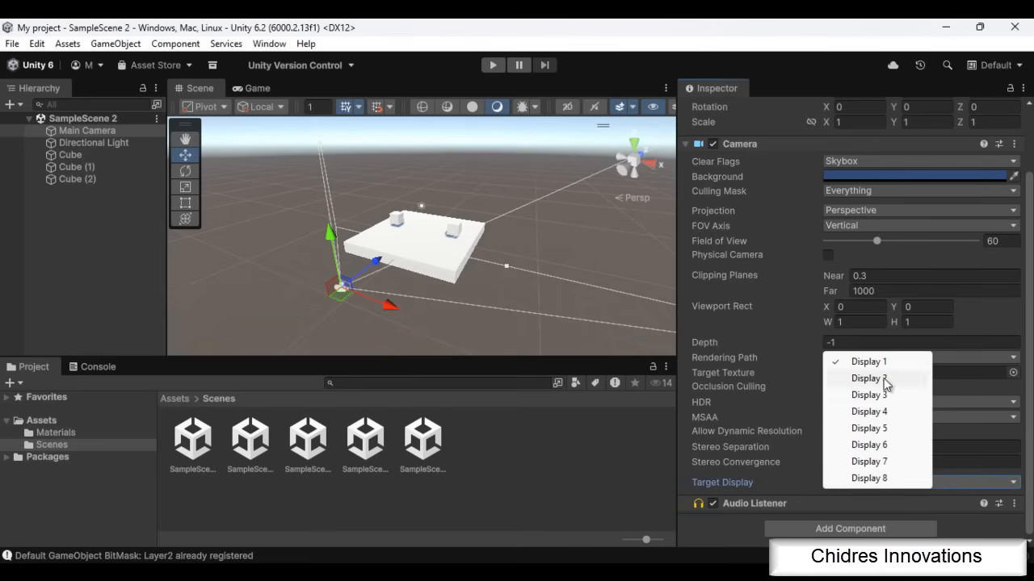
pyautogui.click(113, 271)
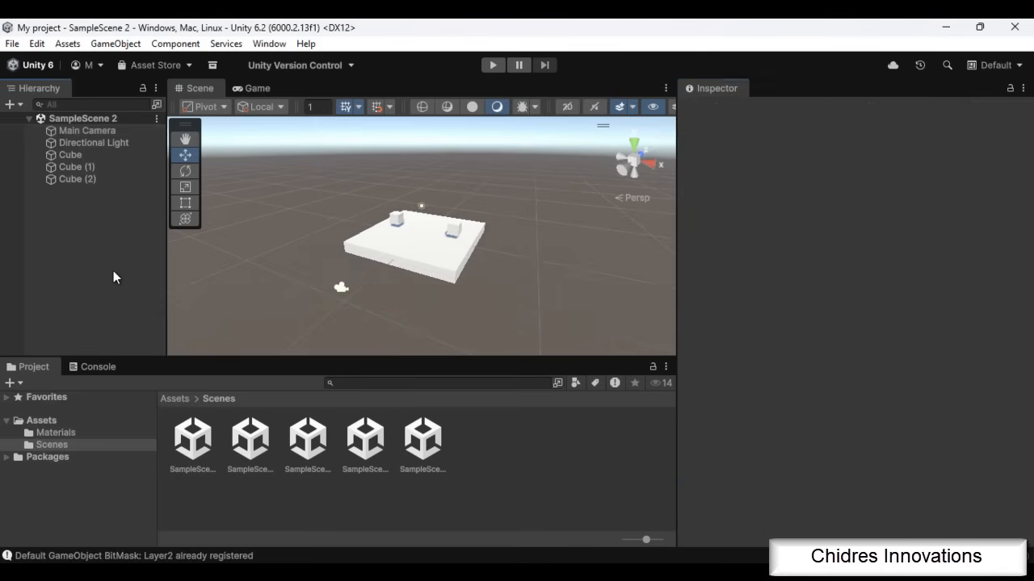
# Add a new Camera to the scene and reset its Transform
pyautogui.click(125, 46)
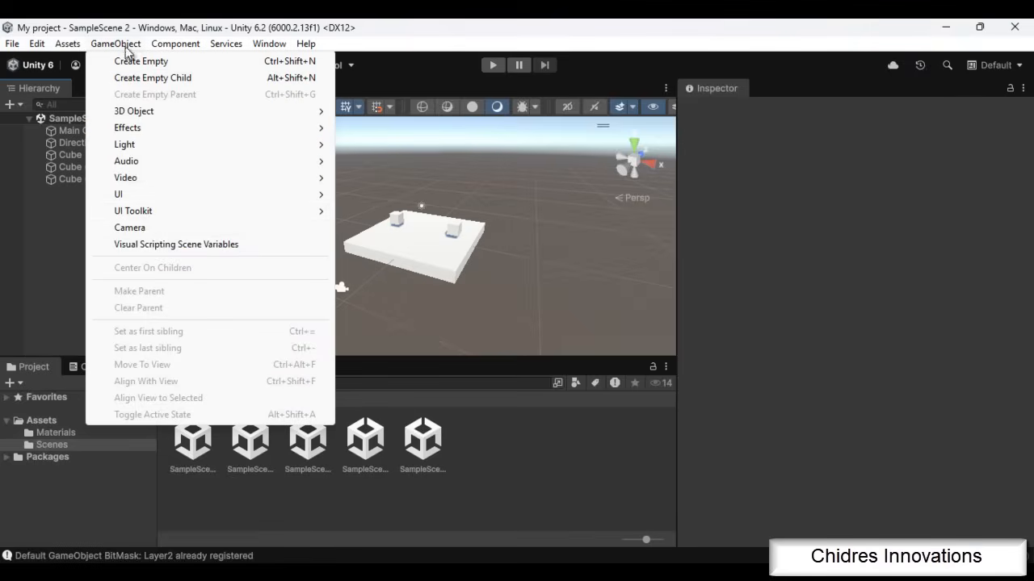
pyautogui.click(145, 228)
pyautogui.click(380, 287)
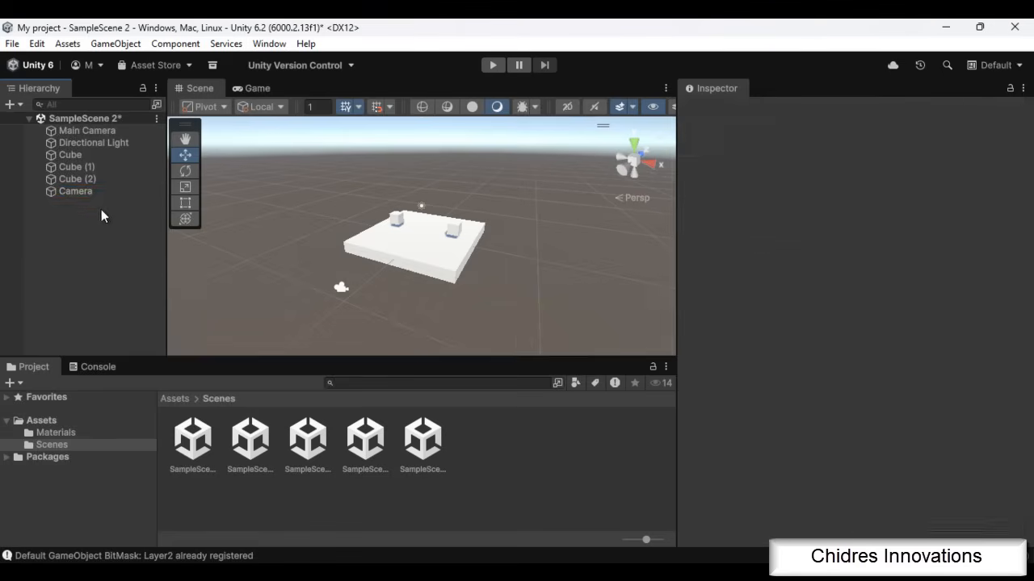
pyautogui.click(91, 193)
pyautogui.click(1014, 150)
pyautogui.click(899, 165)
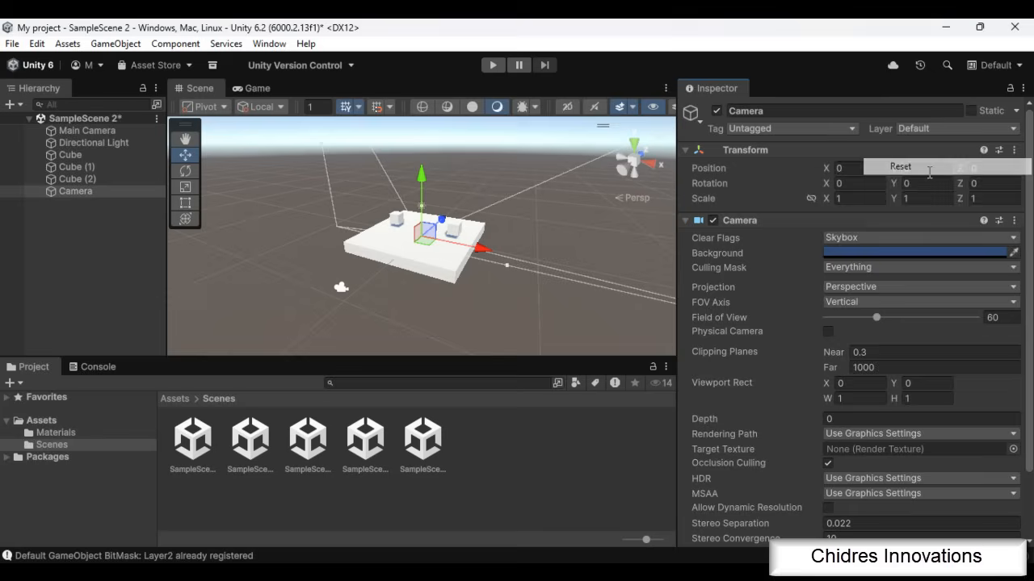
pyautogui.click(910, 183)
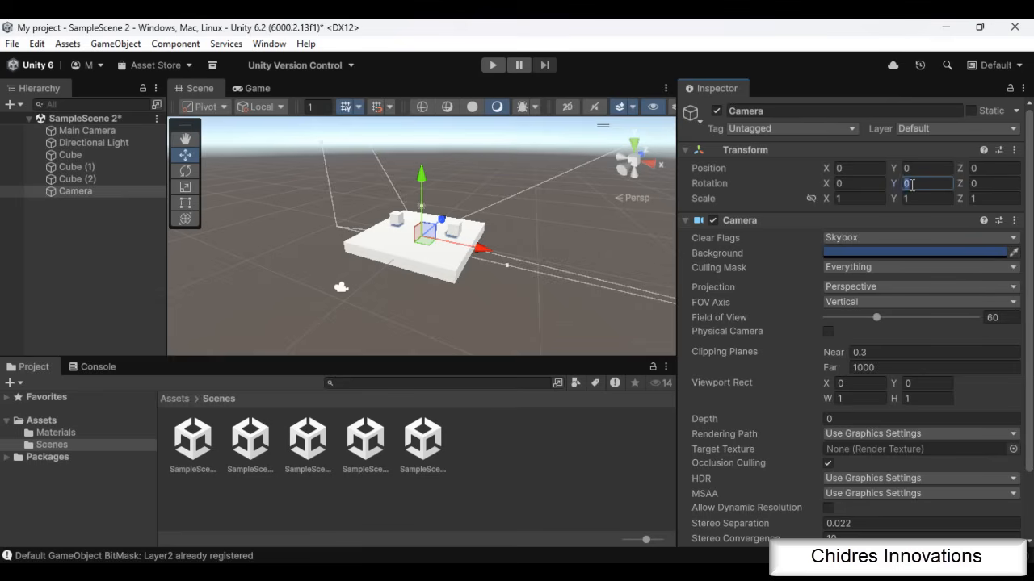
pyautogui.write('90')
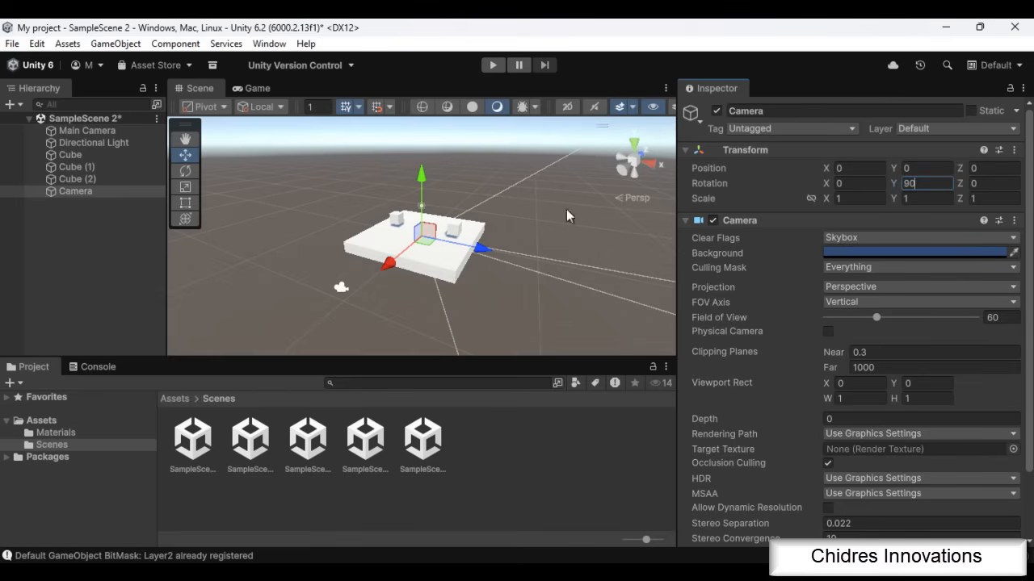
pyautogui.press('BackSpace')
pyautogui.press('BackSpace')
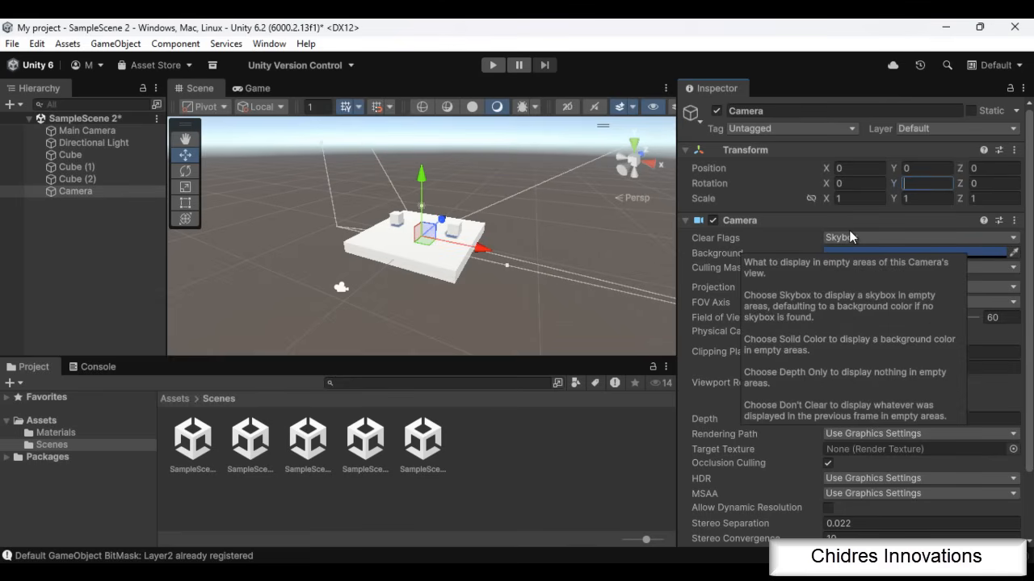
# Set the new Camera's X rotation to 90 and raise it above the platform to about Y 11.1
pyautogui.click(858, 184)
pyautogui.write('90')
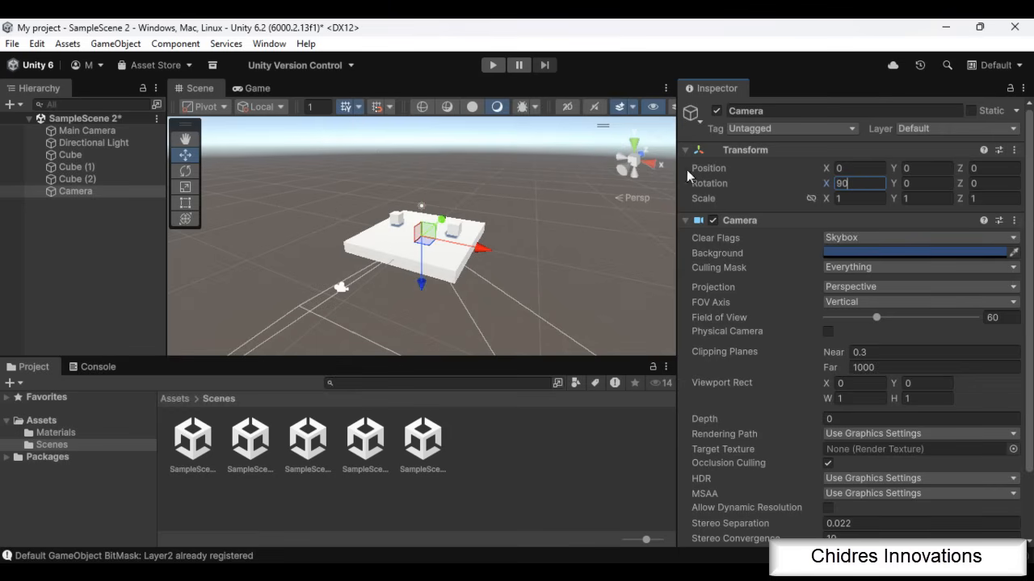
pyautogui.moveTo(424, 284); pyautogui.dragTo(421, 166)
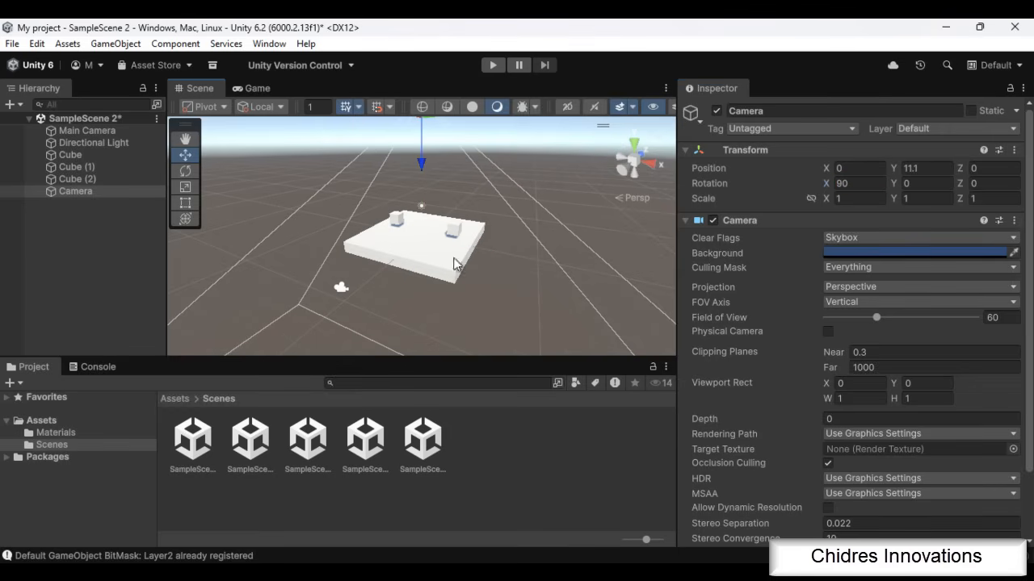
# Set the new Camera's Target Display to Display 2
pyautogui.scroll(-3, 910, 435)
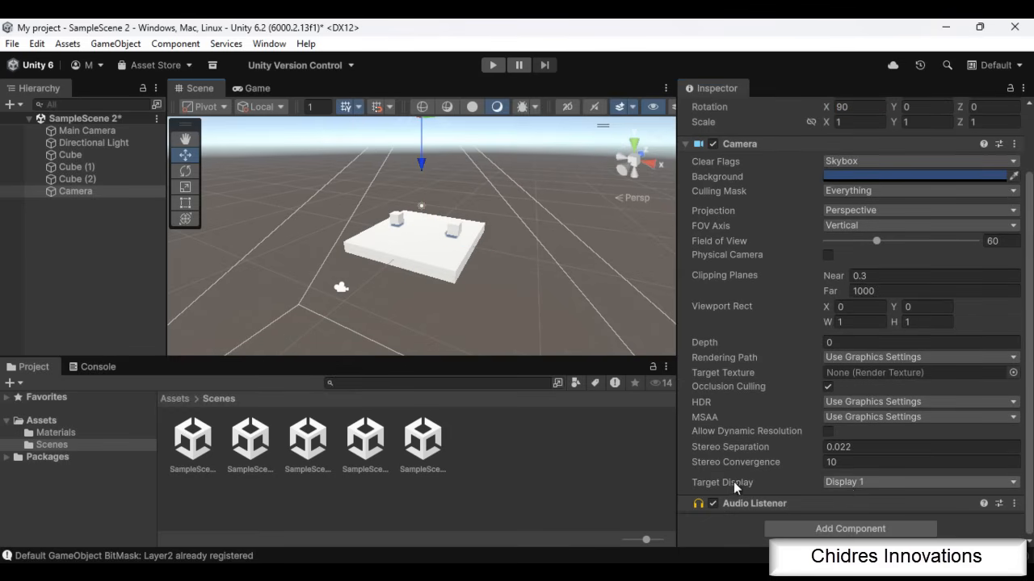
pyautogui.click(856, 482)
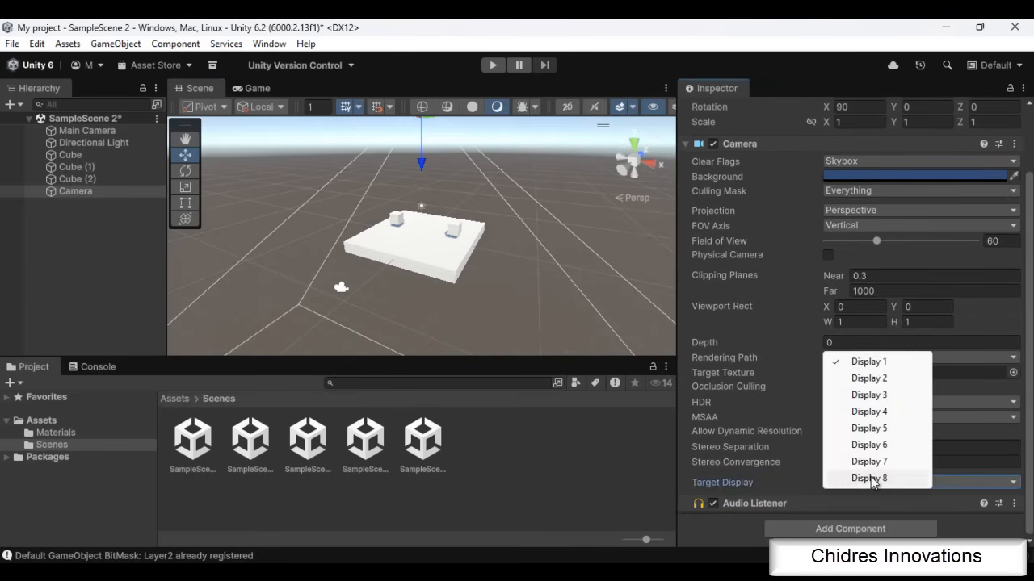
pyautogui.click(869, 379)
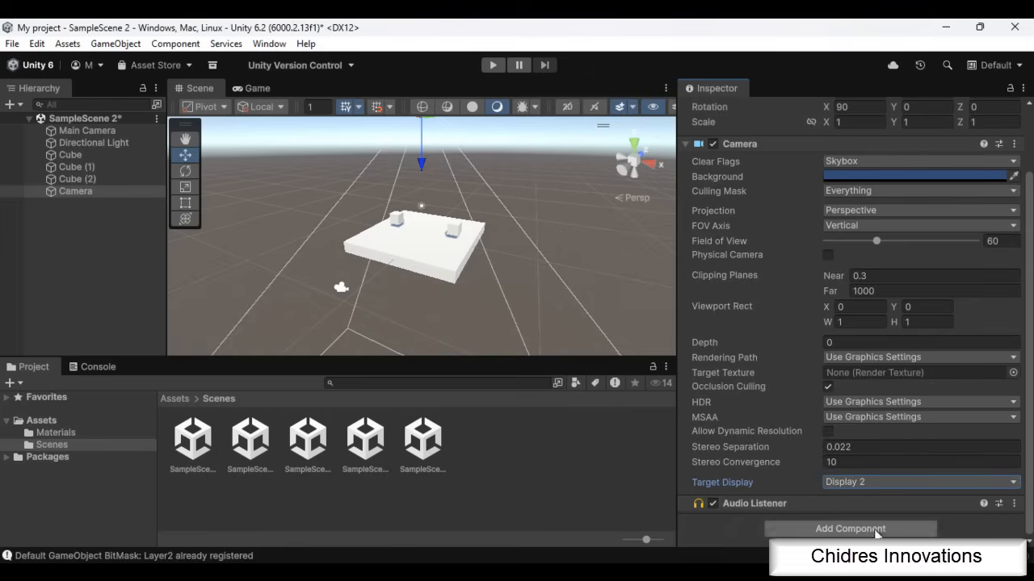
# Compare both cameras in the Game view by showing Display 1 and switching it to Display 2
pyautogui.click(253, 88)
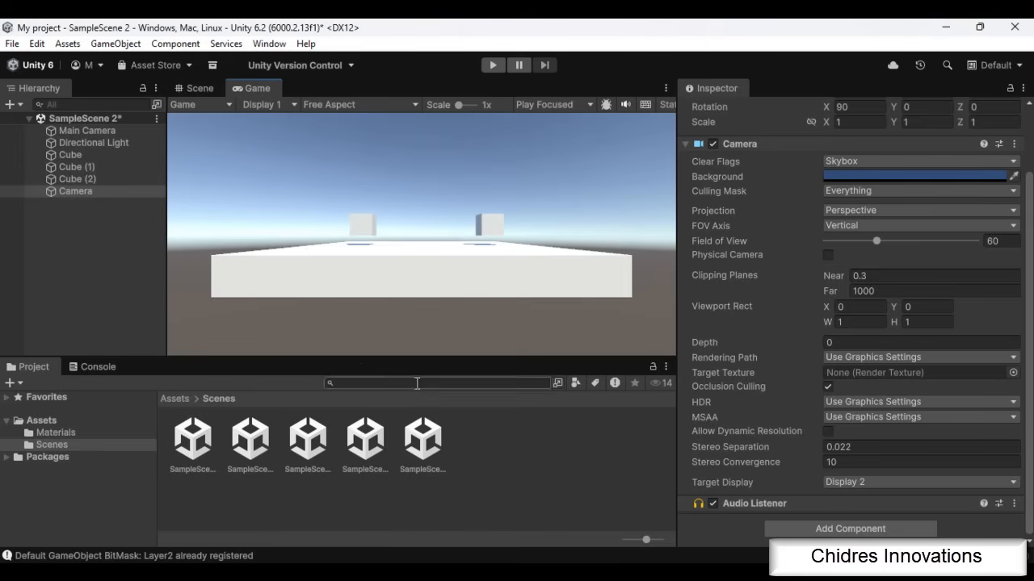
pyautogui.click(282, 110)
pyautogui.click(284, 121)
pyautogui.click(276, 106)
pyautogui.click(287, 139)
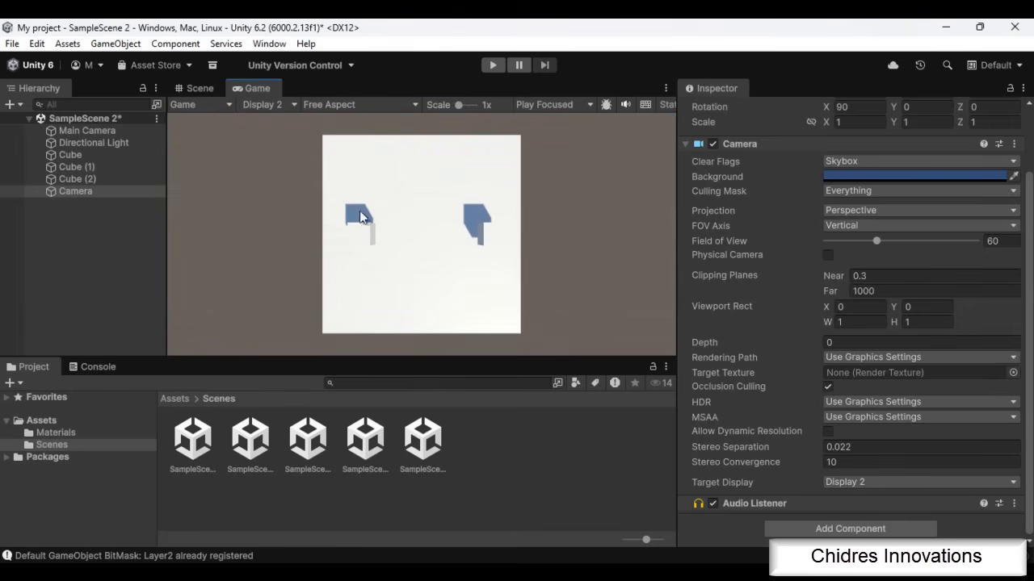
# Rename the new Camera object as TopviewCamera
pyautogui.click(87, 194)
pyautogui.write('t')
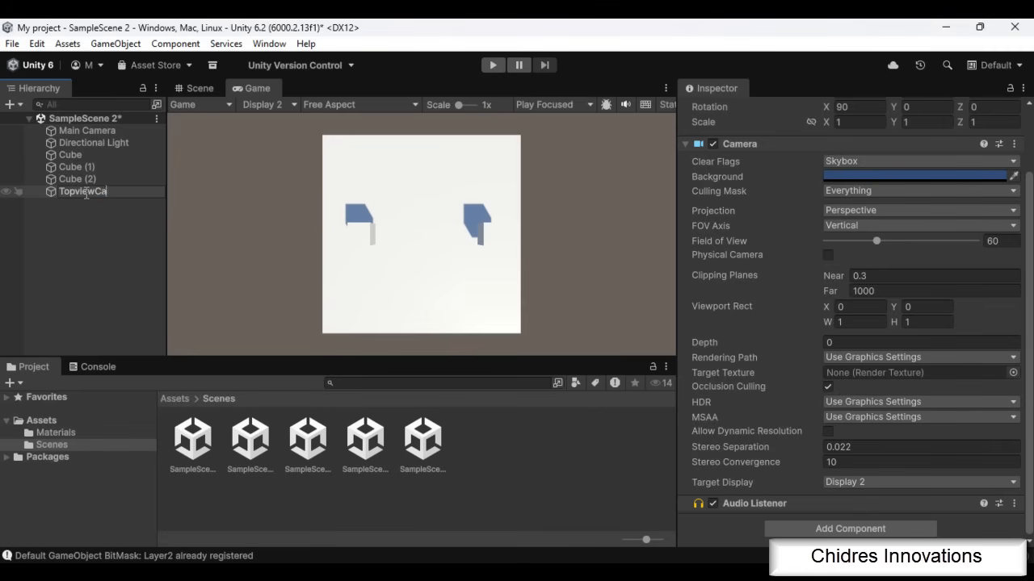
pyautogui.write('opviewCamera')
pyautogui.press('Return')
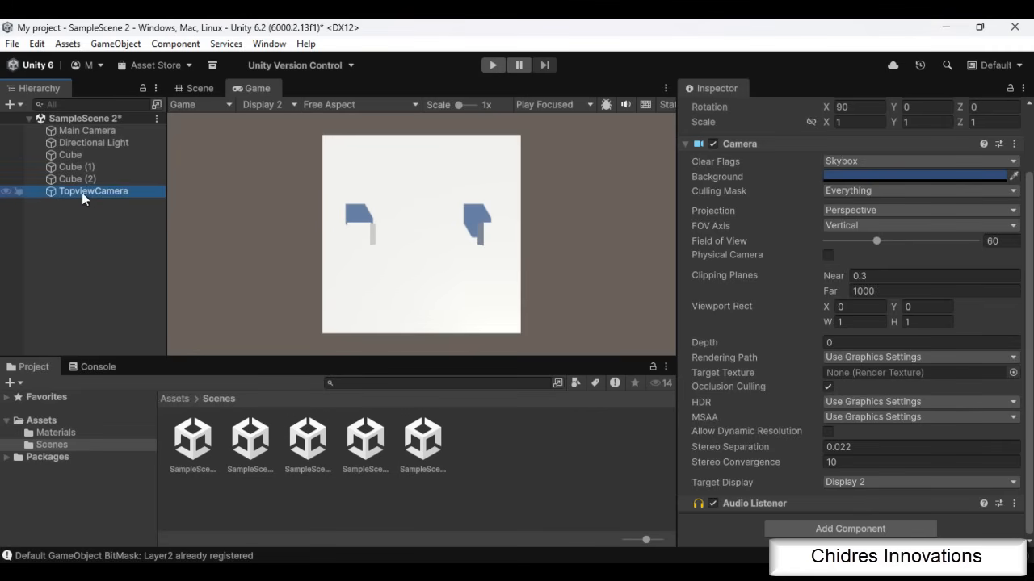
# Alternate the Game view between Display 1 and Display 2 to compare the main camera's output with the top-view camera's
pyautogui.click(283, 107)
pyautogui.click(284, 119)
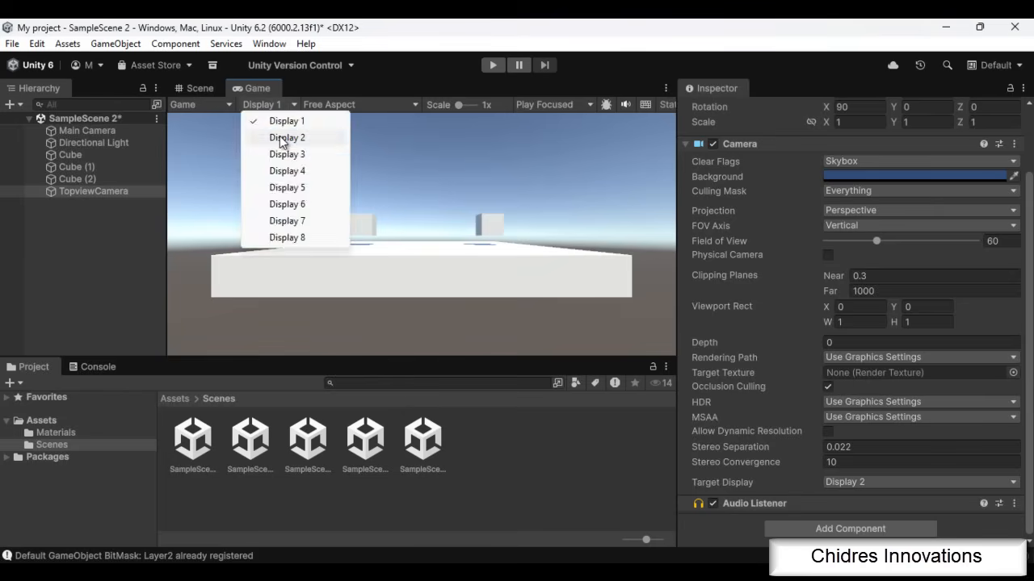
pyautogui.click(283, 139)
pyautogui.click(271, 105)
pyautogui.click(285, 121)
pyautogui.click(281, 104)
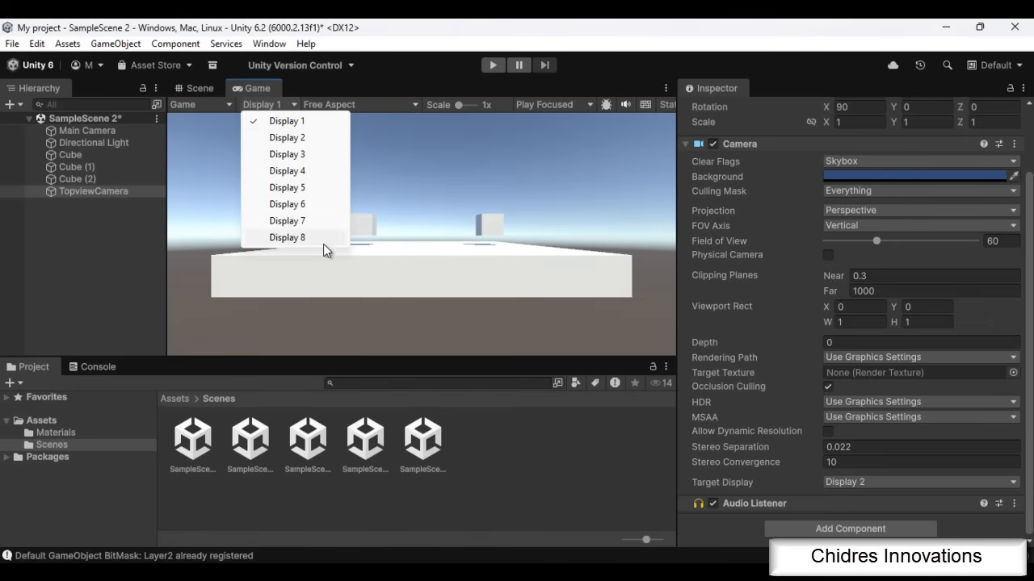
pyautogui.click(300, 122)
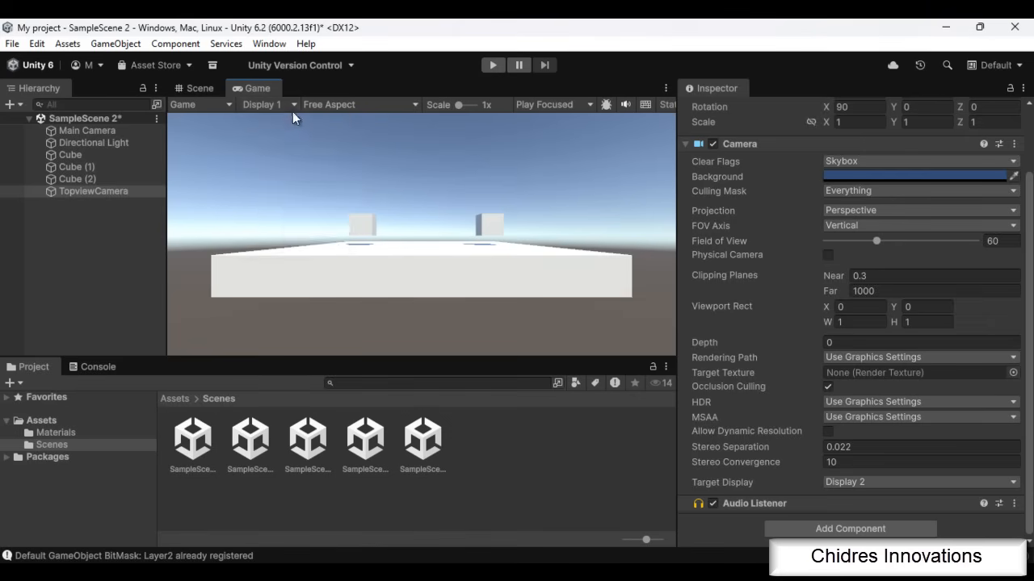
pyautogui.click(288, 104)
pyautogui.click(292, 138)
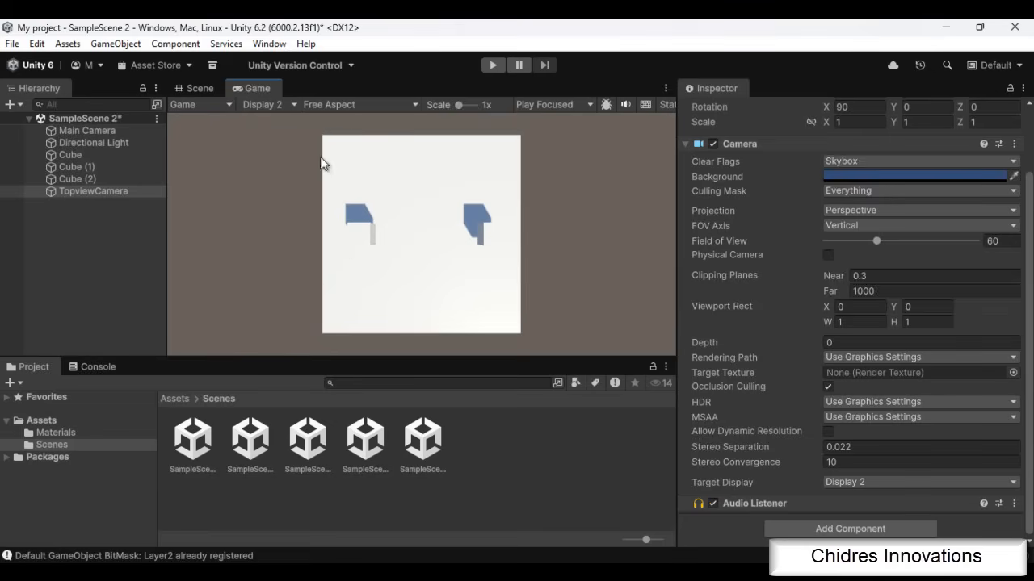
# Check what Display 3 renders in the Game view and return to Display 1
pyautogui.click(270, 105)
pyautogui.click(288, 154)
pyautogui.click(284, 105)
pyautogui.click(289, 122)
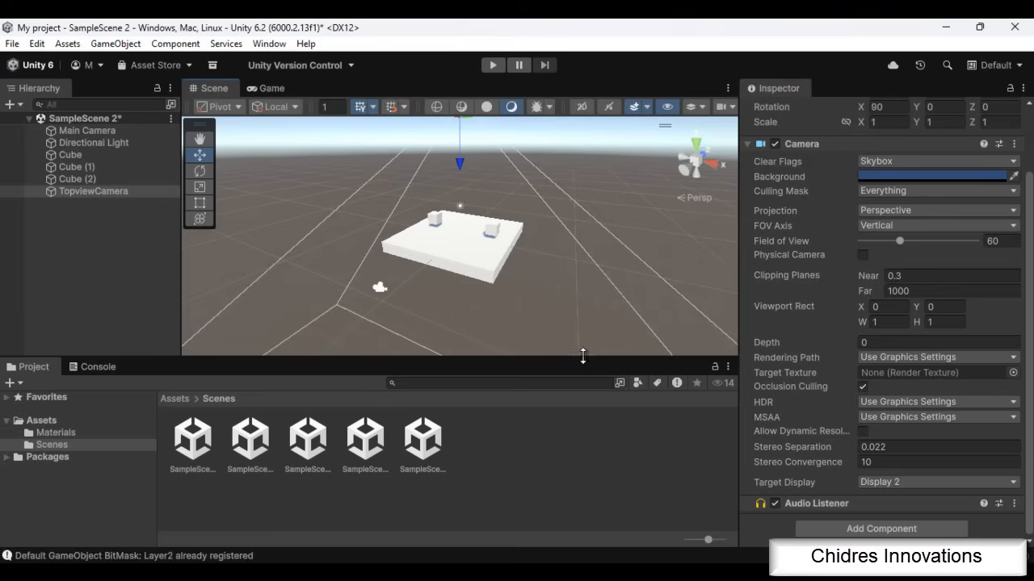
# Enlarge the Project window by raising its boundary with the Scene view
pyautogui.moveTo(581, 353); pyautogui.dragTo(582, 332)
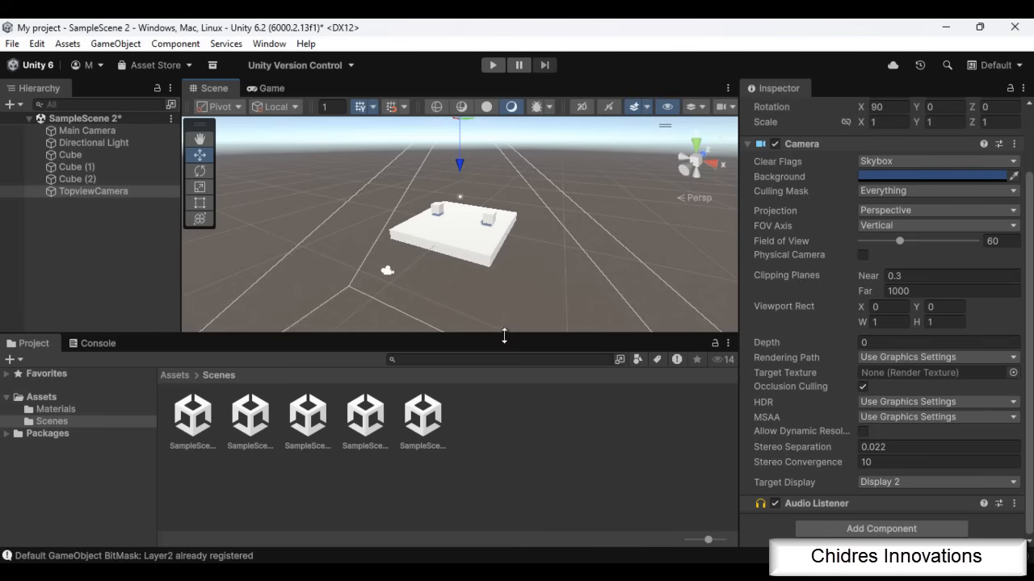
# Create a folder named Textures inside Assets and open it
pyautogui.rightClick(58, 397)
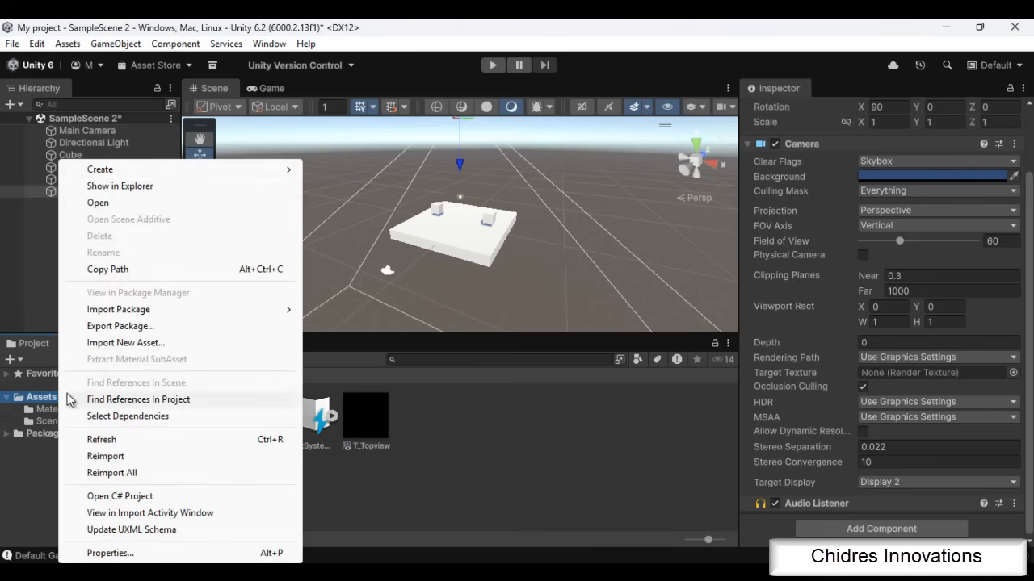
pyautogui.moveTo(157, 170)
pyautogui.click(361, 162)
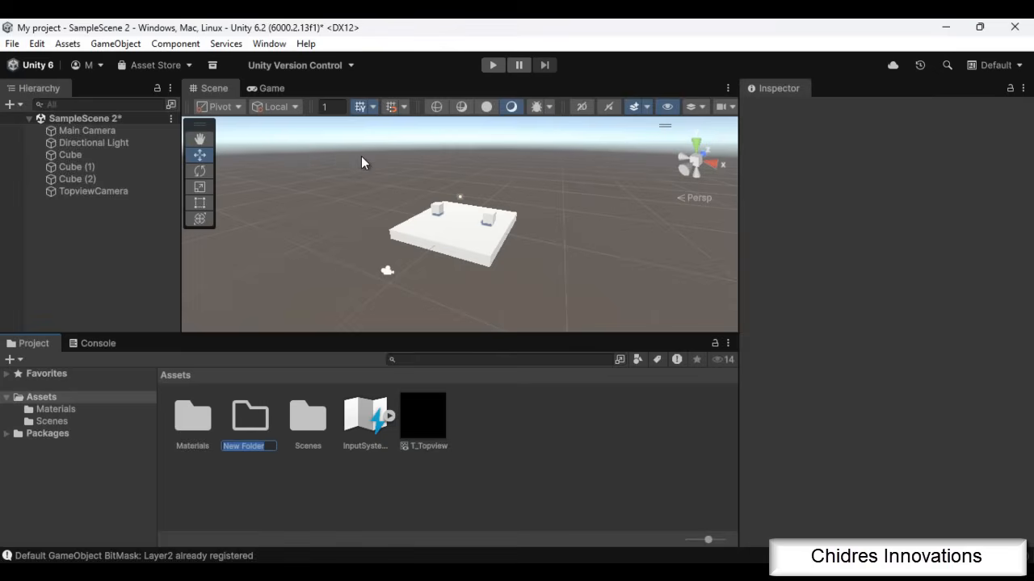
pyautogui.write('Textures')
pyautogui.press('Return')
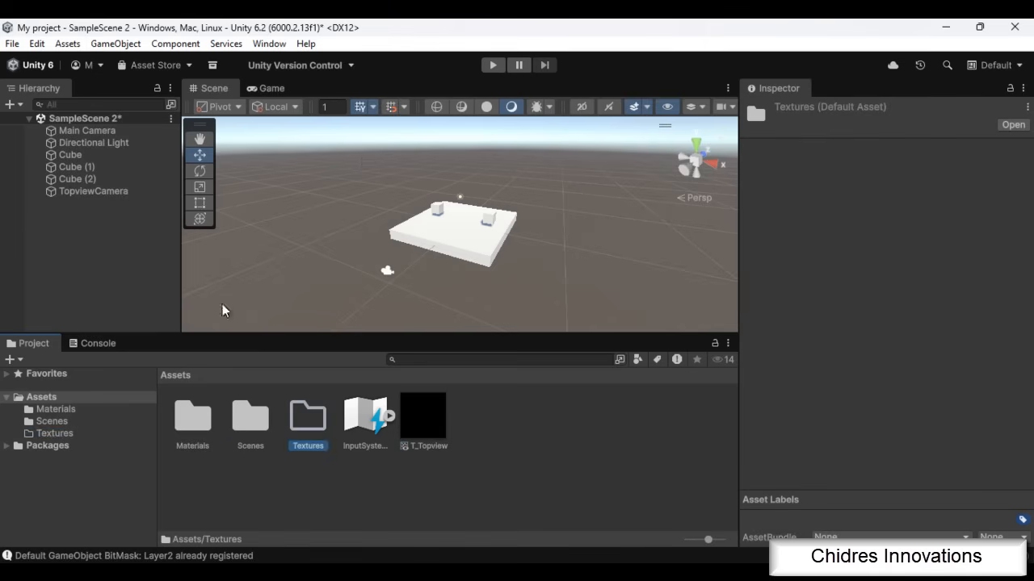
pyautogui.click(85, 433)
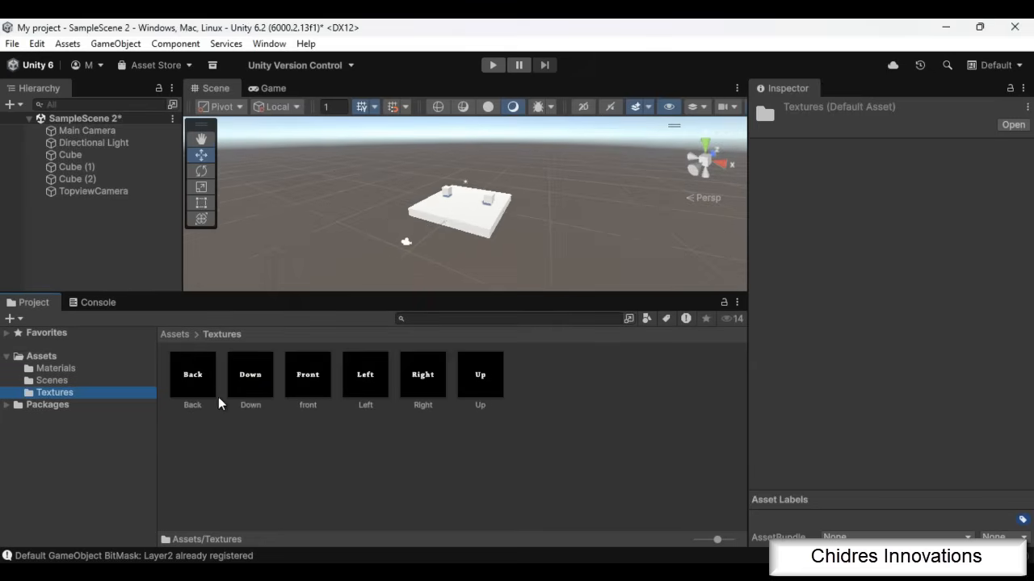
# Preview the Back, Down, front, Left, Right and Up textures one by one in an enlarged preview
pyautogui.click(204, 406)
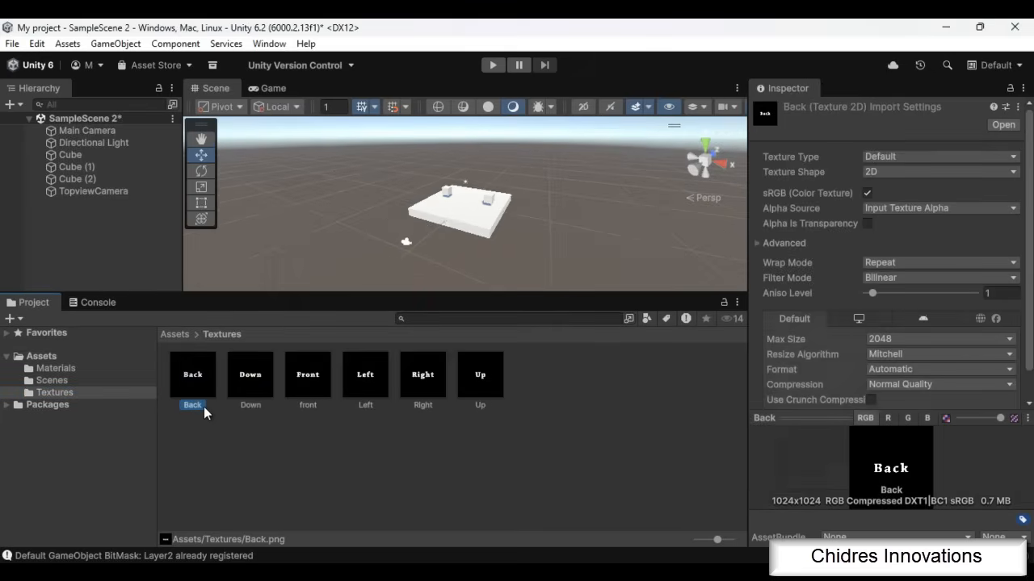
pyautogui.moveTo(839, 417); pyautogui.dragTo(837, 264)
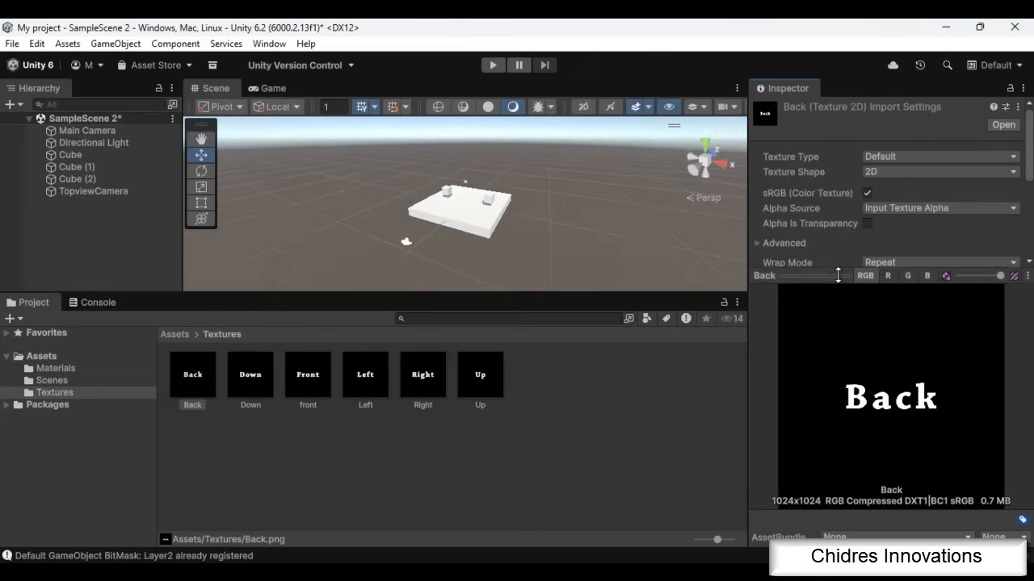
pyautogui.click(265, 376)
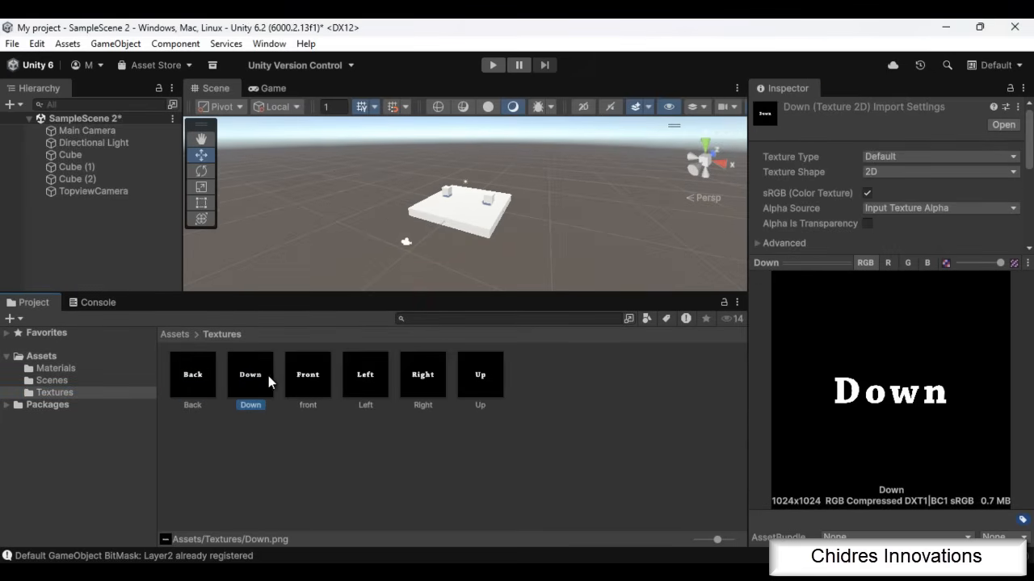
pyautogui.click(325, 380)
pyautogui.click(374, 381)
pyautogui.click(437, 378)
pyautogui.click(497, 377)
pyautogui.moveTo(598, 294); pyautogui.dragTo(597, 370)
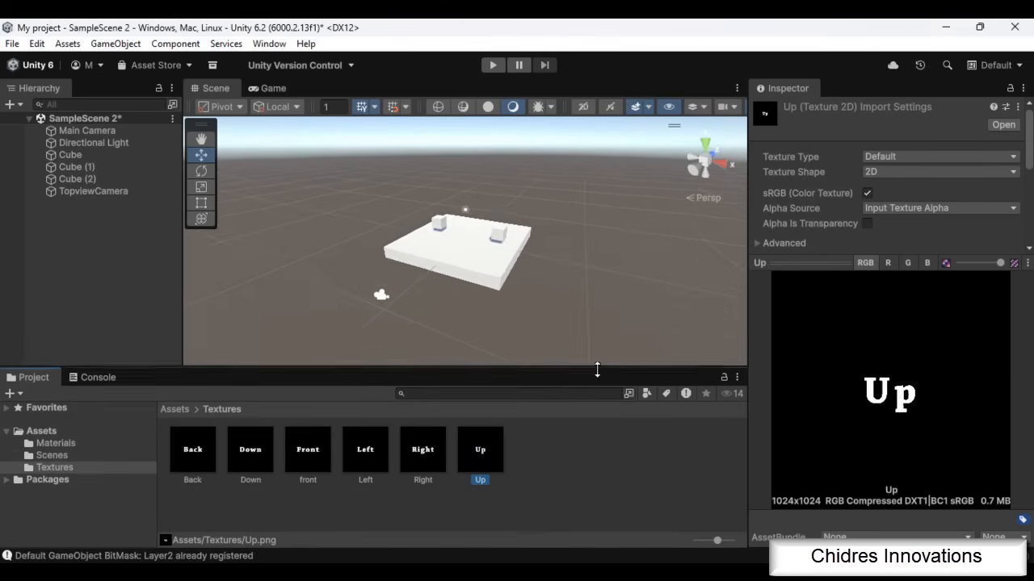
pyautogui.click(602, 481)
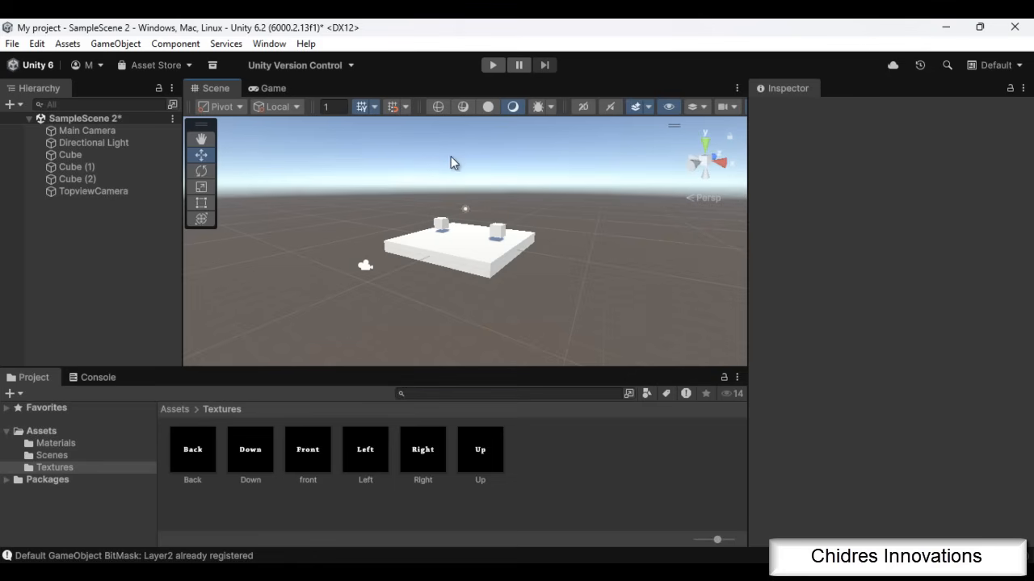
# Create a new material named M_Sky1 in the Textures folder
pyautogui.rightClick(577, 464)
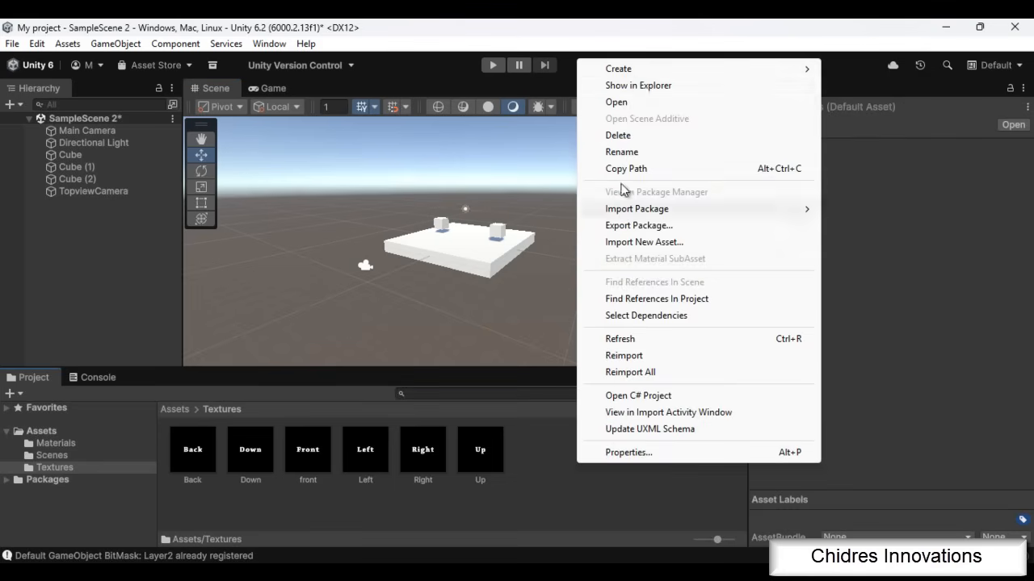
pyautogui.moveTo(640, 72)
pyautogui.click(868, 86)
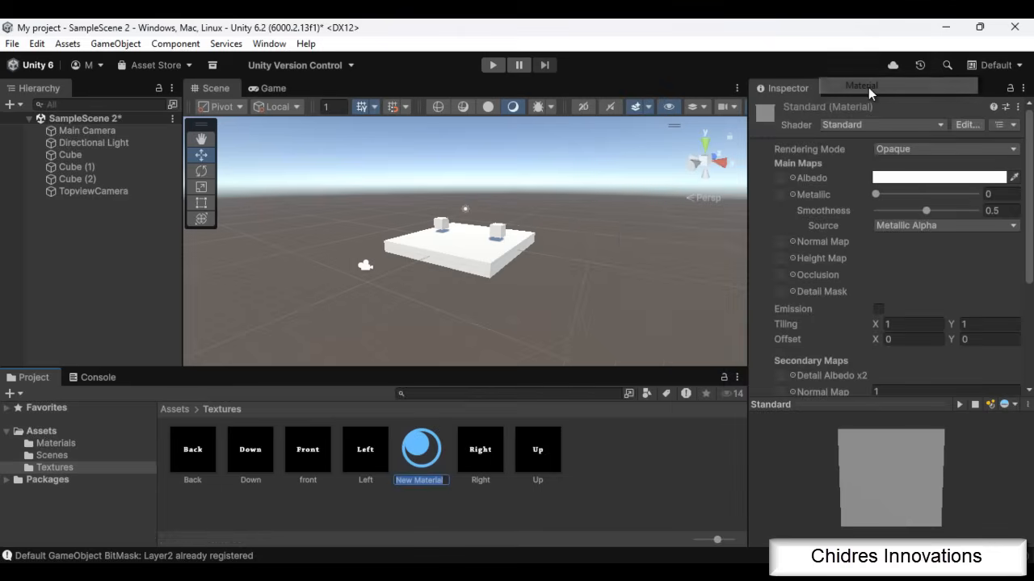
pyautogui.write('M_Sky1')
pyautogui.press('Return')
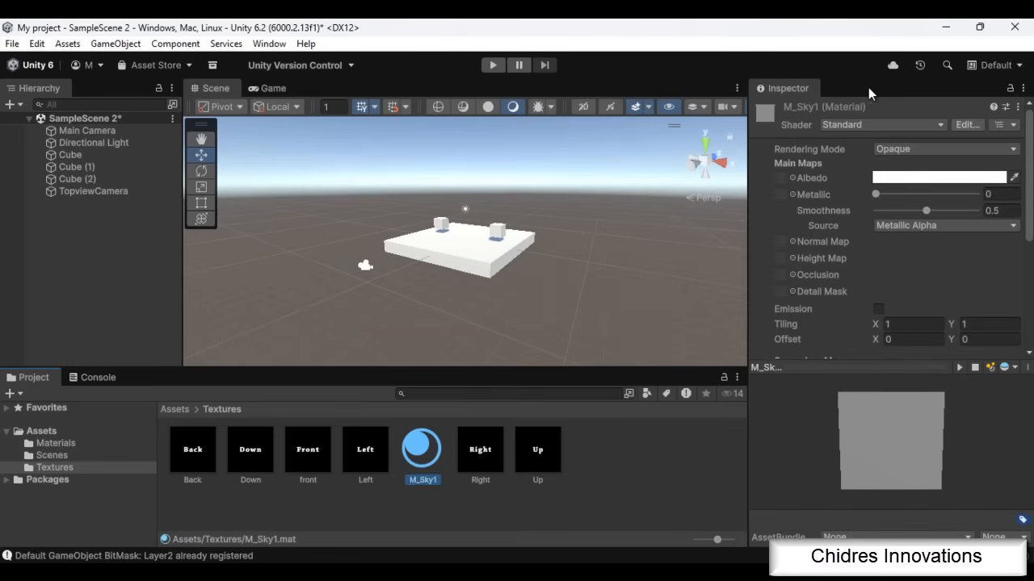
pyautogui.click(623, 476)
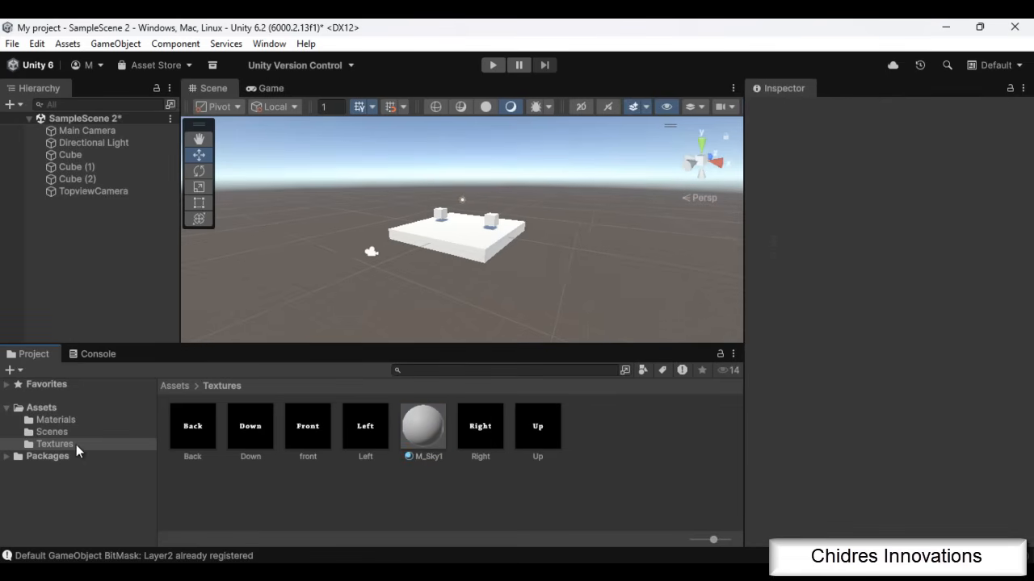
# Check the Back, Down and Up textures alongside the M_Sky1 material
pyautogui.click(204, 436)
pyautogui.click(254, 429)
pyautogui.click(538, 428)
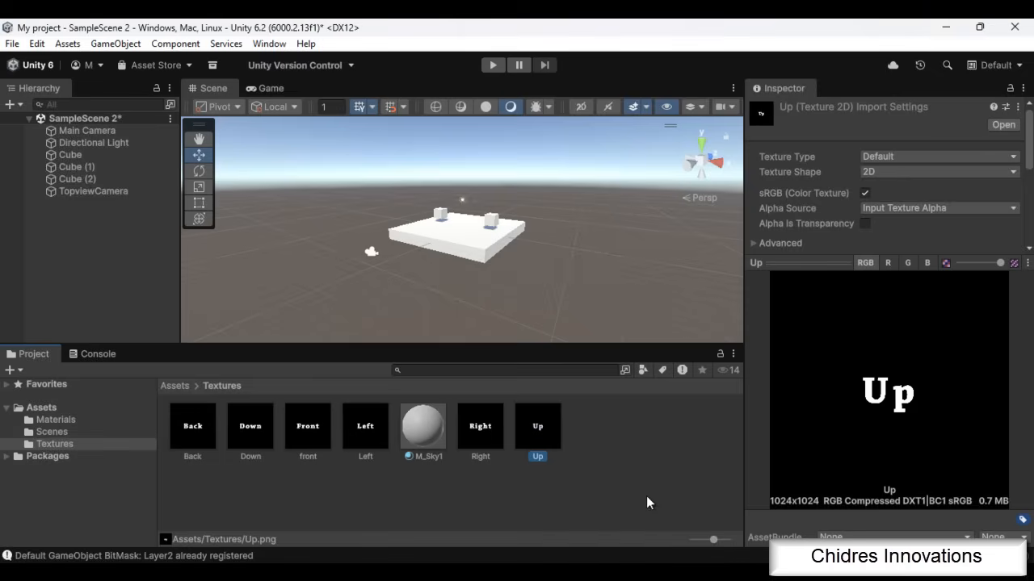
# Change the M_Sky1 material's shader to Skybox/6 Sided and widen the Inspector to show its texture slots
pyautogui.click(429, 415)
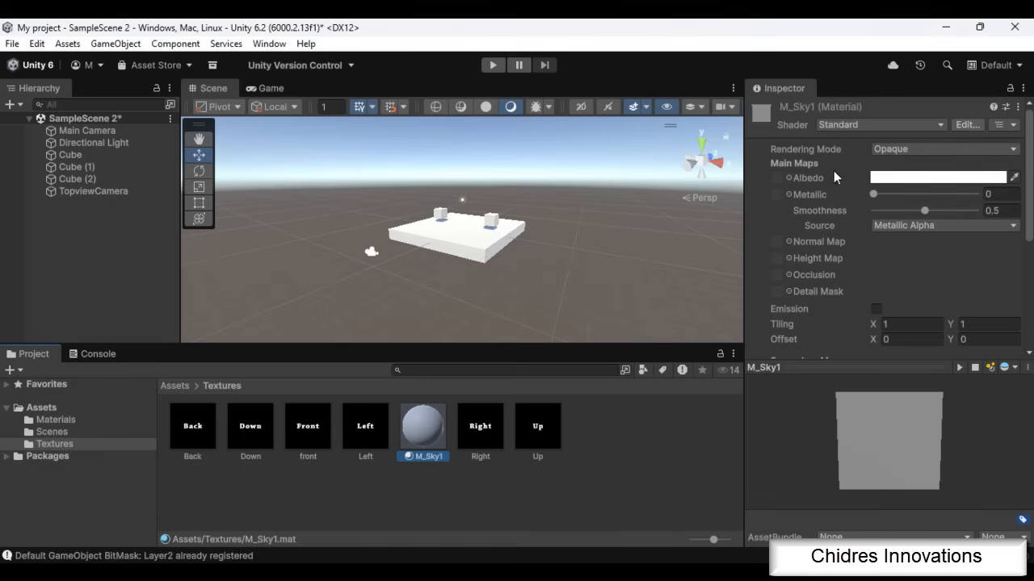
pyautogui.click(839, 124)
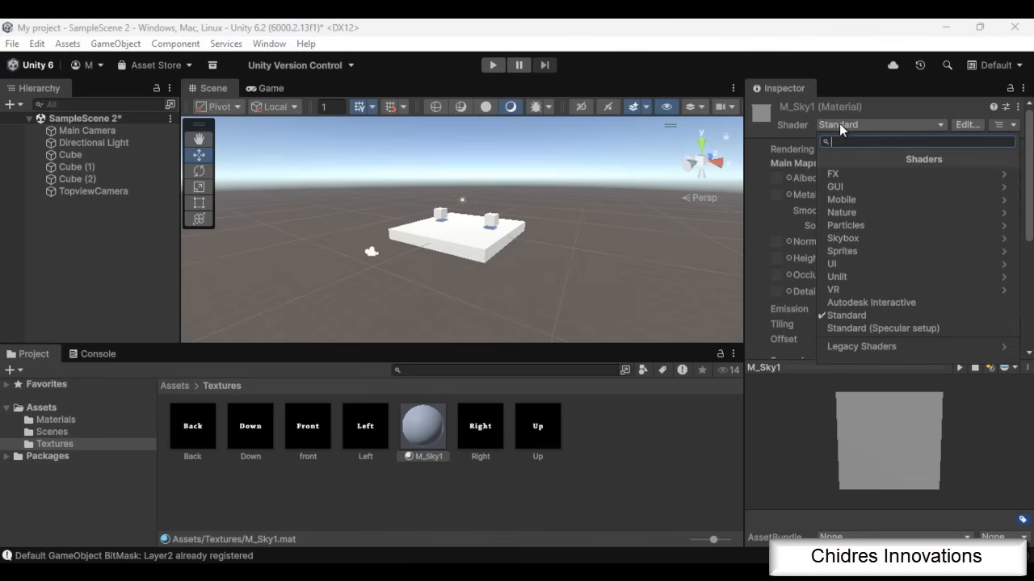
pyautogui.click(845, 238)
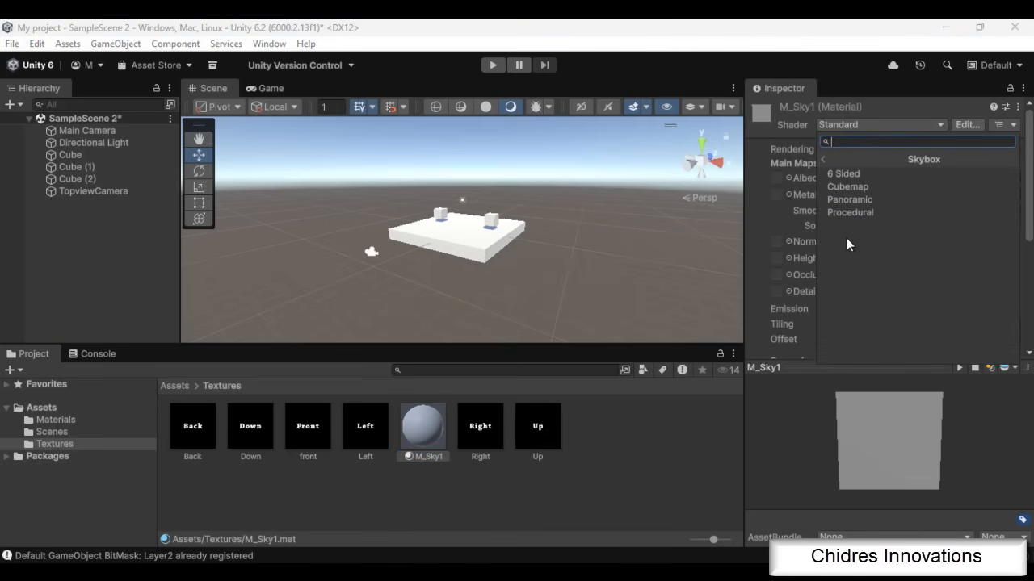
pyautogui.click(855, 176)
pyautogui.moveTo(855, 366); pyautogui.dragTo(855, 426)
pyautogui.moveTo(740, 229); pyautogui.dragTo(673, 231)
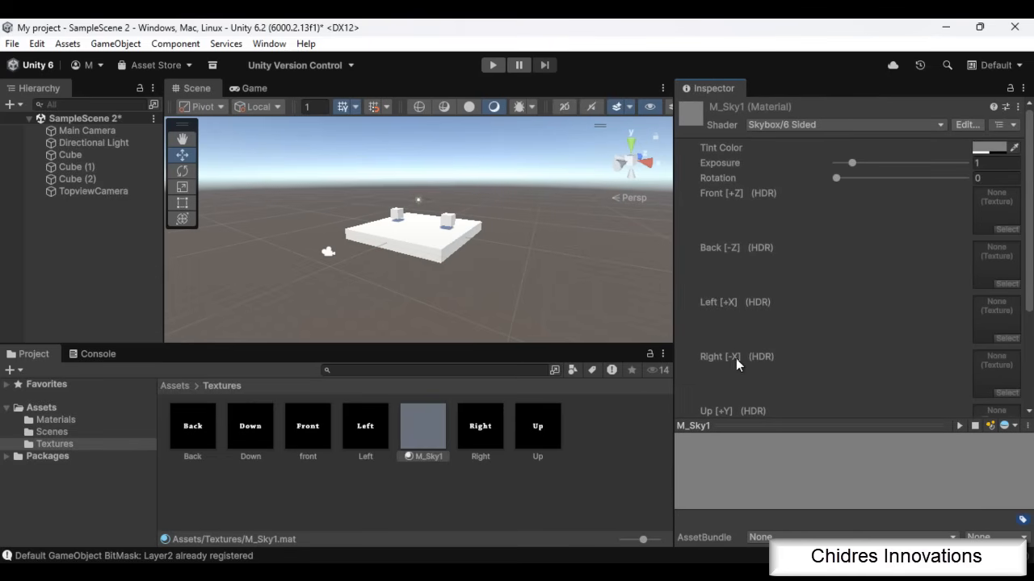
# Assign the front, Back, Left, Right, Up and Down textures to the matching slots of M_Sky1
pyautogui.moveTo(308, 426); pyautogui.dragTo(1003, 223)
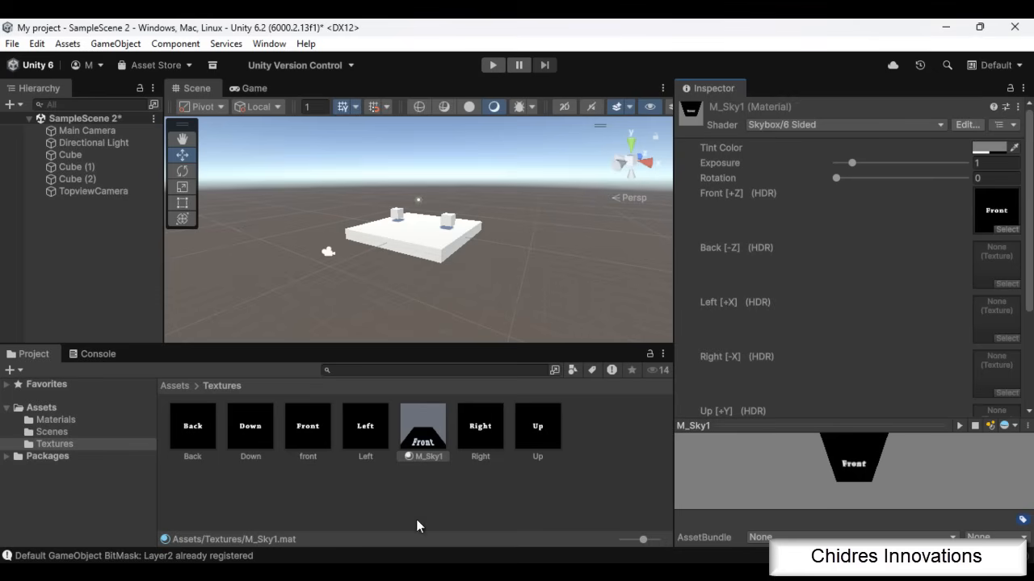
pyautogui.moveTo(207, 457); pyautogui.dragTo(996, 265)
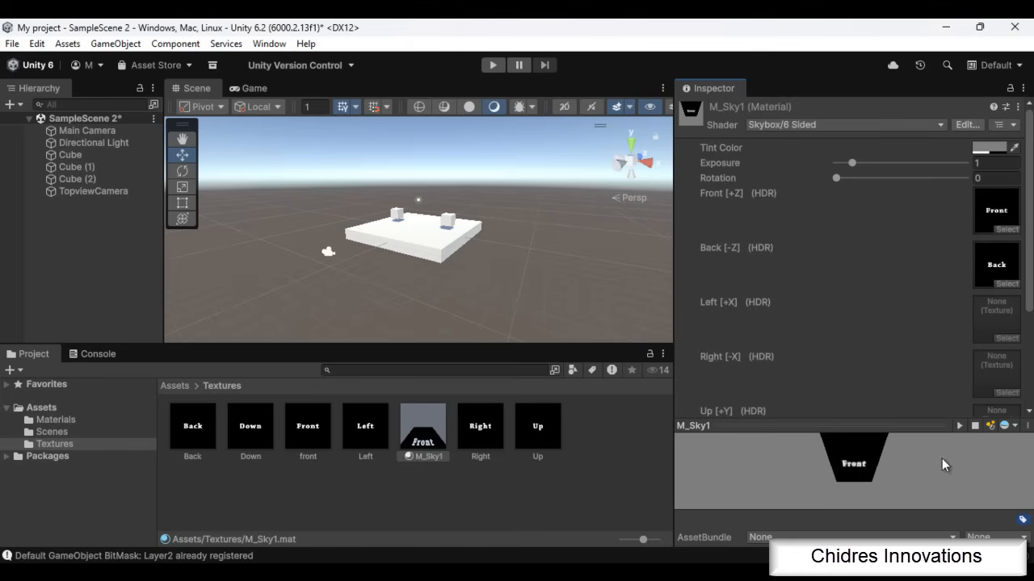
pyautogui.moveTo(375, 440); pyautogui.dragTo(997, 318)
pyautogui.scroll(-3, 1030, 278)
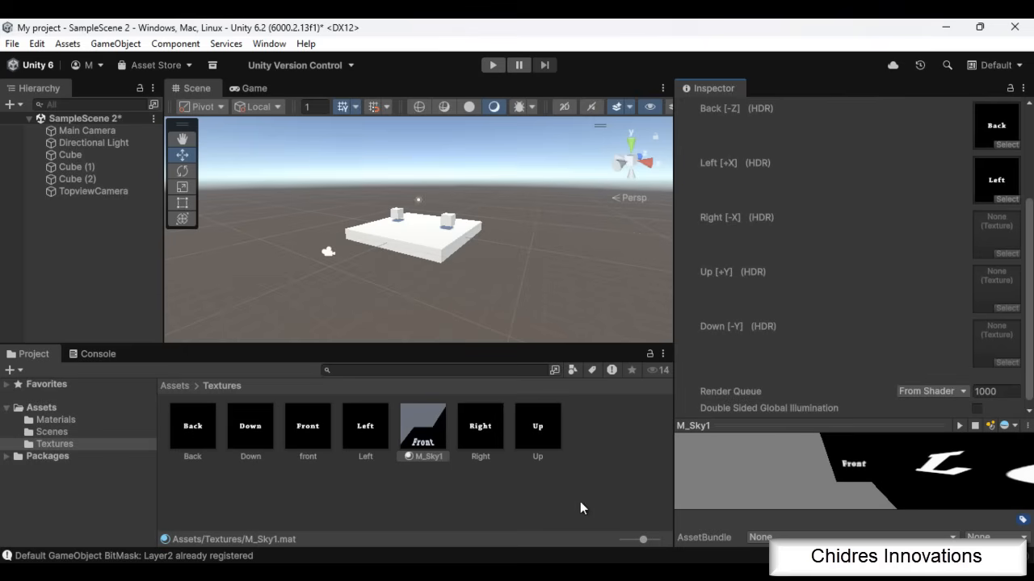
pyautogui.moveTo(477, 439); pyautogui.dragTo(996, 248)
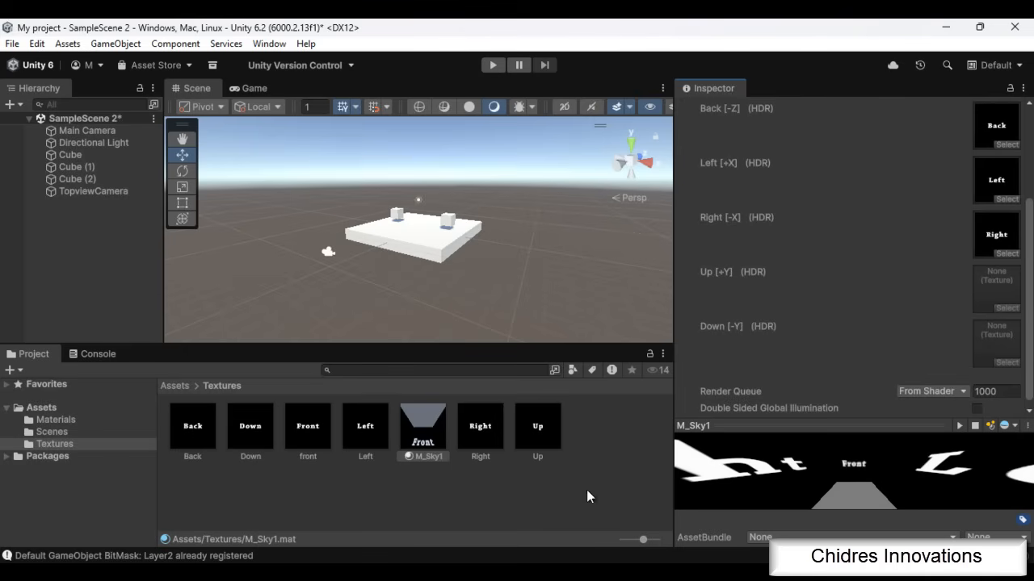
pyautogui.moveTo(538, 429); pyautogui.dragTo(987, 304)
pyautogui.moveTo(265, 447); pyautogui.dragTo(1010, 351)
# Enlarge and rotate the M_Sky1 preview to inspect how the textures wrap around, then return to the material's first properties
pyautogui.moveTo(886, 427); pyautogui.dragTo(886, 332)
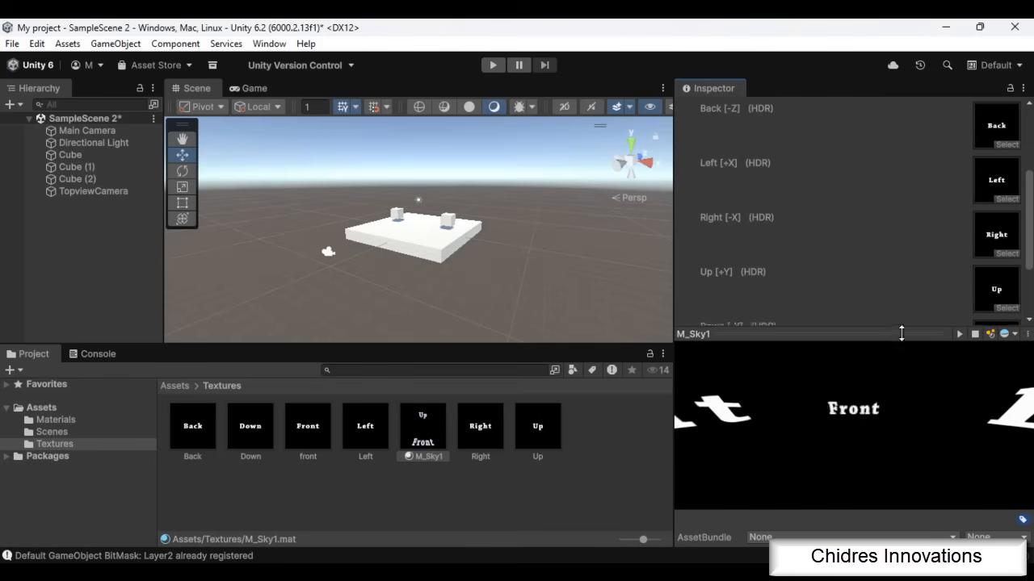
pyautogui.moveTo(840, 433); pyautogui.dragTo(913, 440)
pyautogui.moveTo(904, 331); pyautogui.dragTo(904, 381)
pyautogui.moveTo(1028, 317); pyautogui.dragTo(1024, 239)
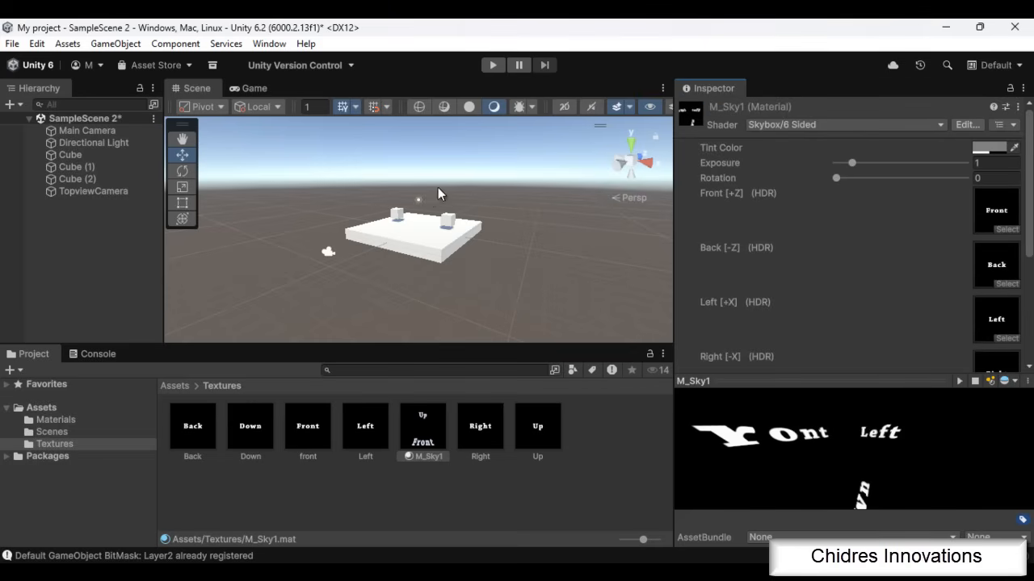
# Set the scene's Skybox Material to M_Sky1 in the Lighting environment settings and close the Lighting window
pyautogui.click(269, 43)
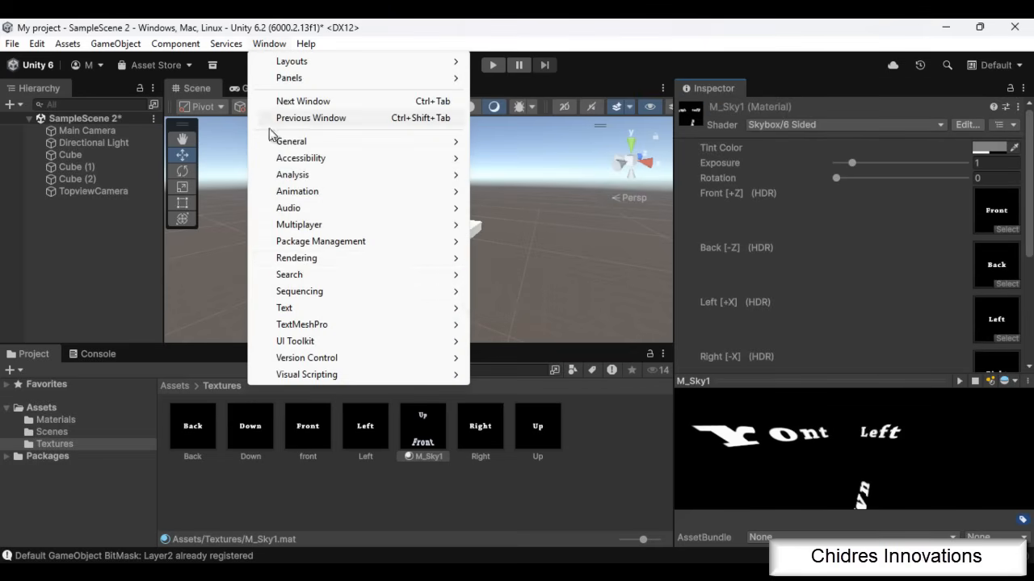
pyautogui.moveTo(299, 264)
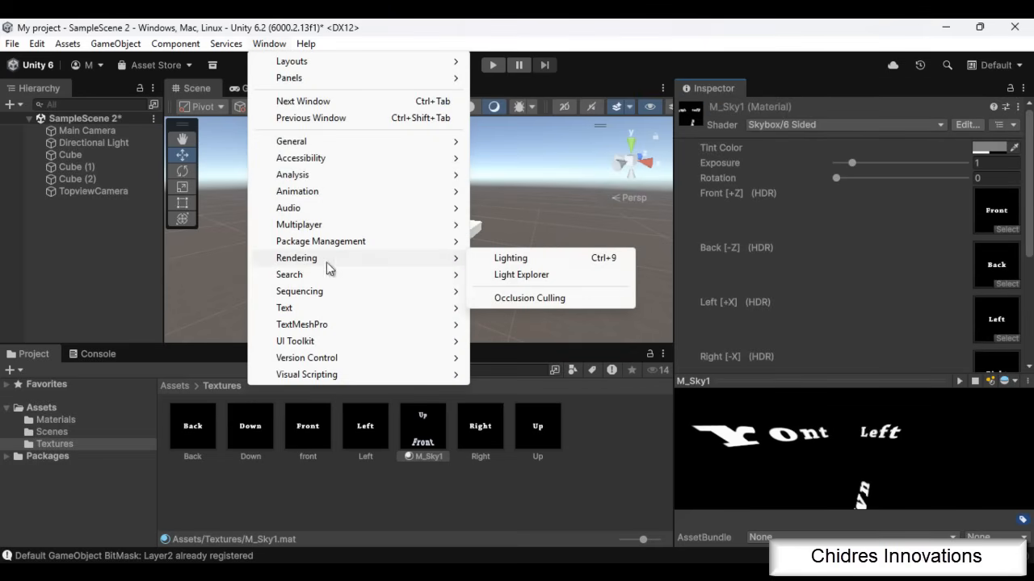
pyautogui.click(519, 260)
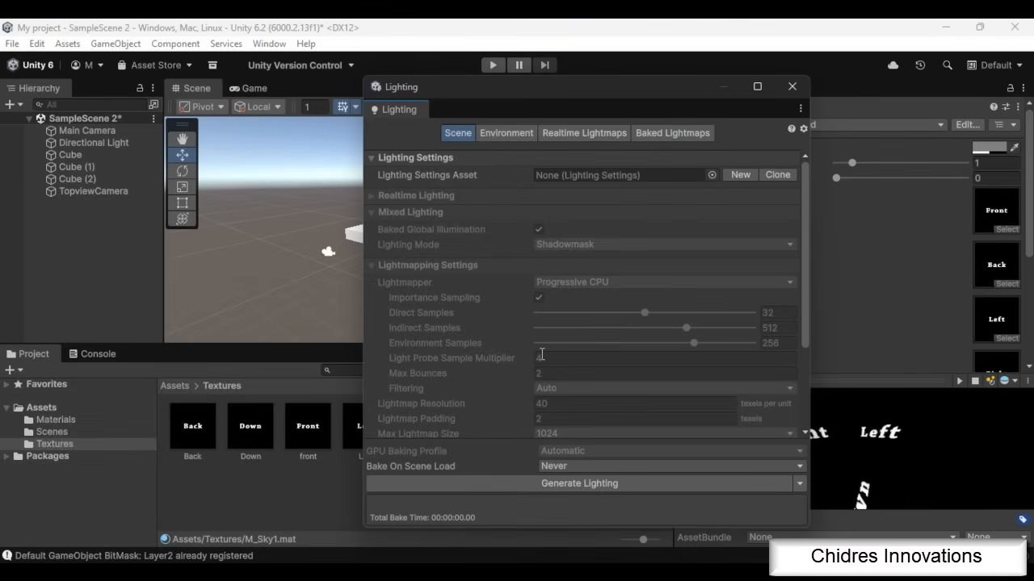
pyautogui.click(506, 132)
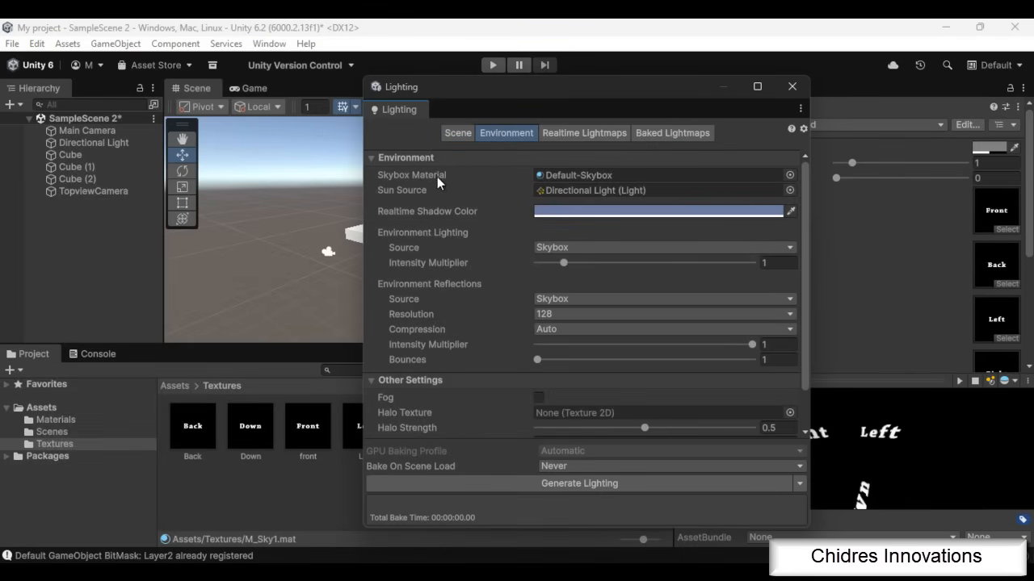
pyautogui.click(790, 174)
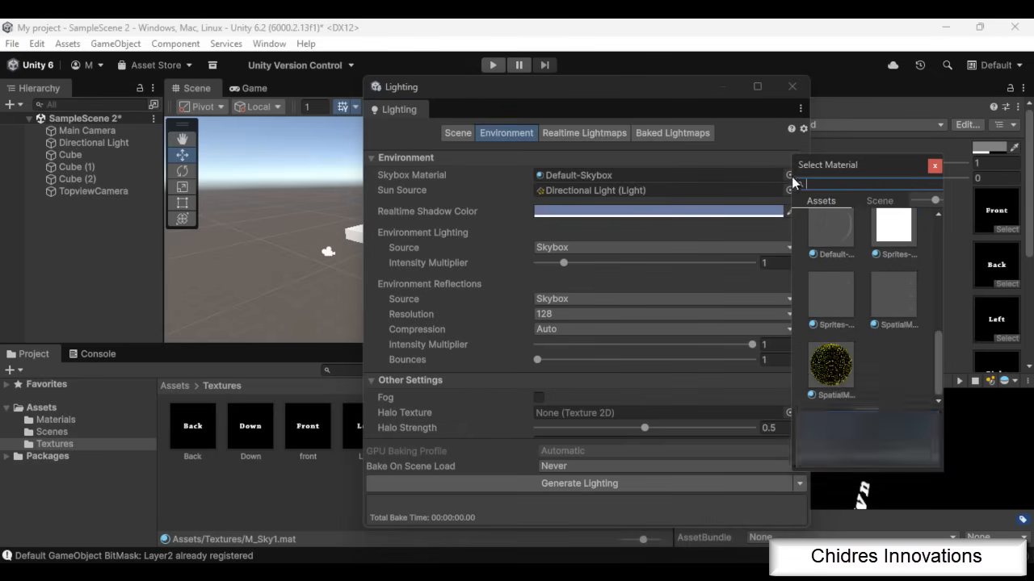
pyautogui.scroll(5, 897, 355)
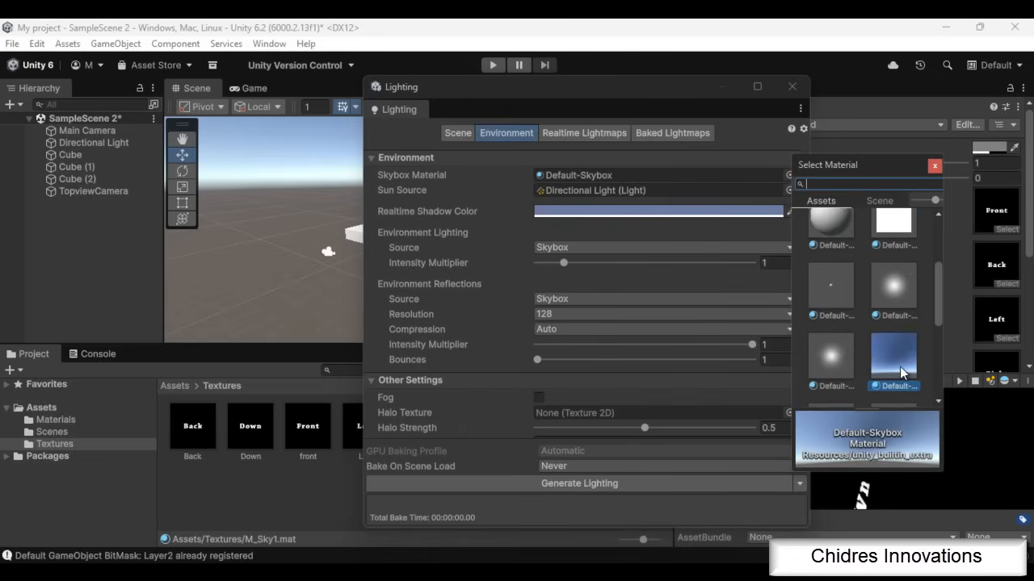
pyautogui.scroll(5, 901, 372)
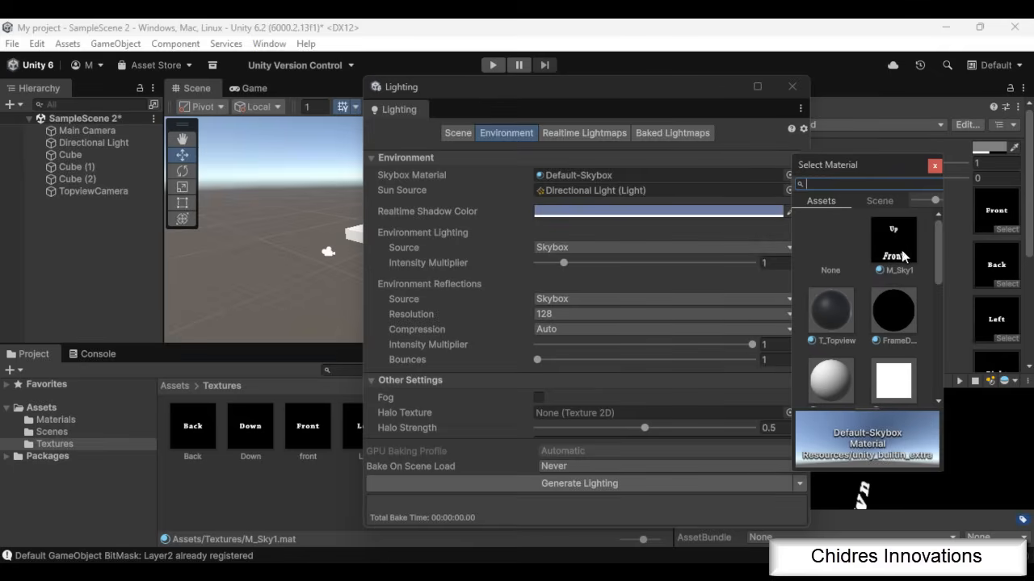
pyautogui.click(893, 240)
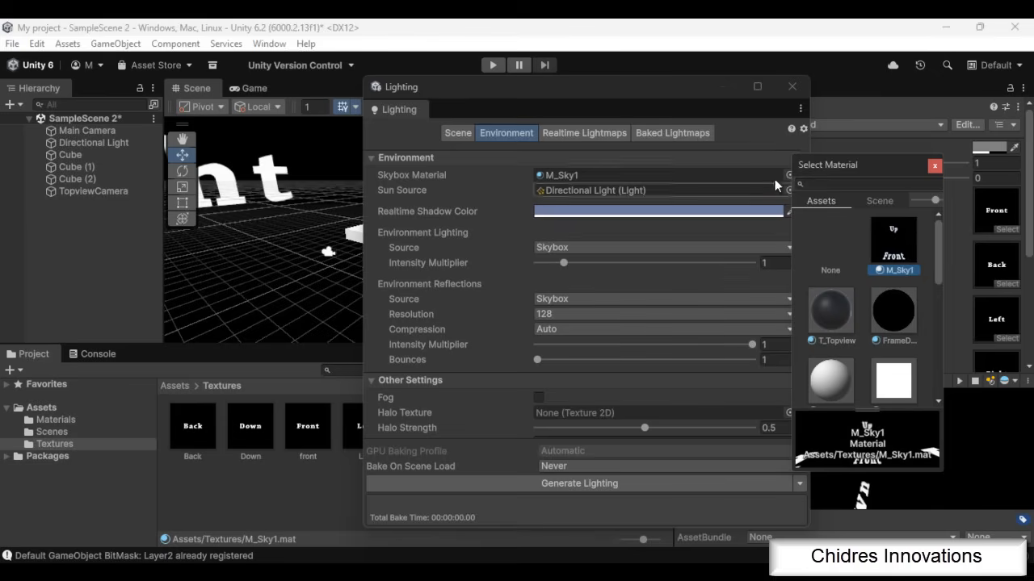
pyautogui.click(934, 165)
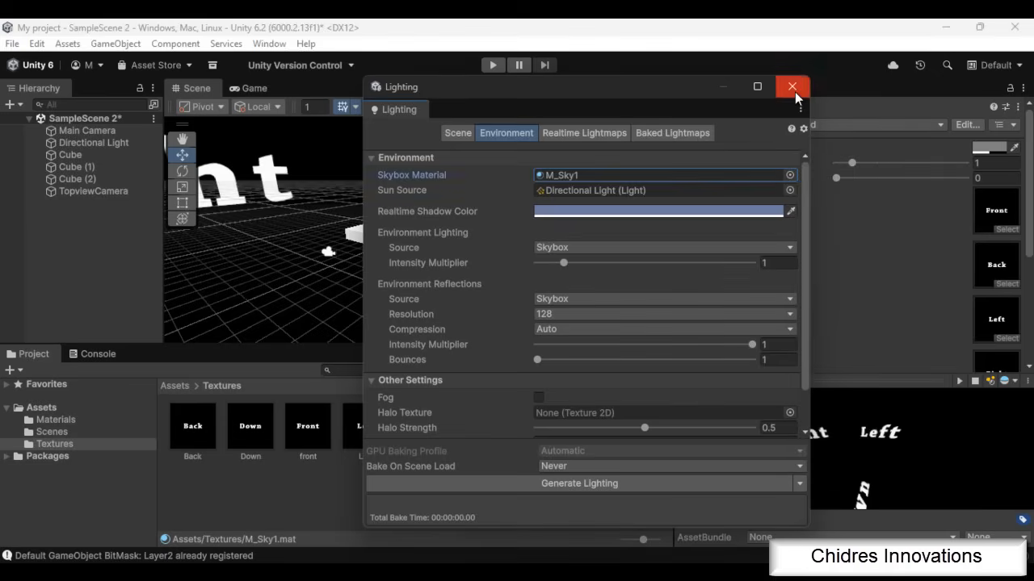
pyautogui.click(792, 87)
# Examine the new skybox around the cubes from another angle and review the Back, Down, Right and Up textures
pyautogui.keyDown('alt'); pyautogui.moveTo(417, 283); pyautogui.dragTo(775, 328); pyautogui.keyUp('alt')
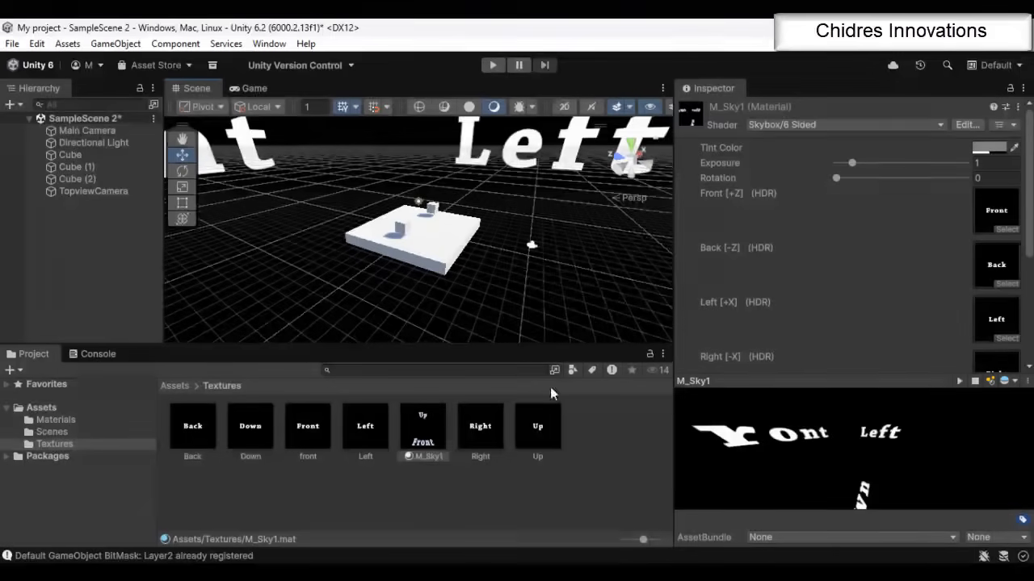
pyautogui.scroll(-2, 531, 285)
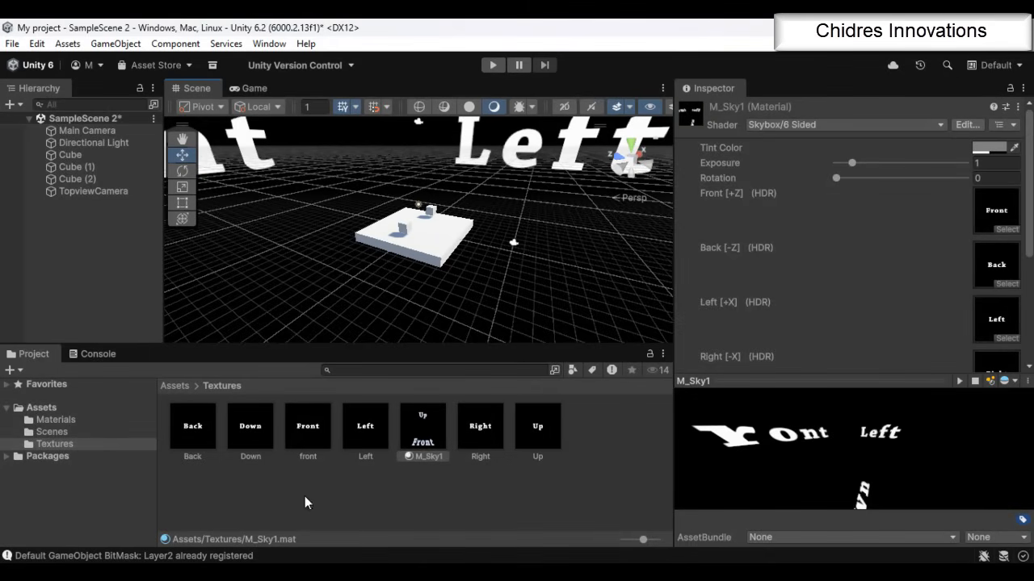
pyautogui.click(189, 427)
pyautogui.click(251, 435)
pyautogui.click(423, 433)
pyautogui.click(483, 435)
pyautogui.click(551, 431)
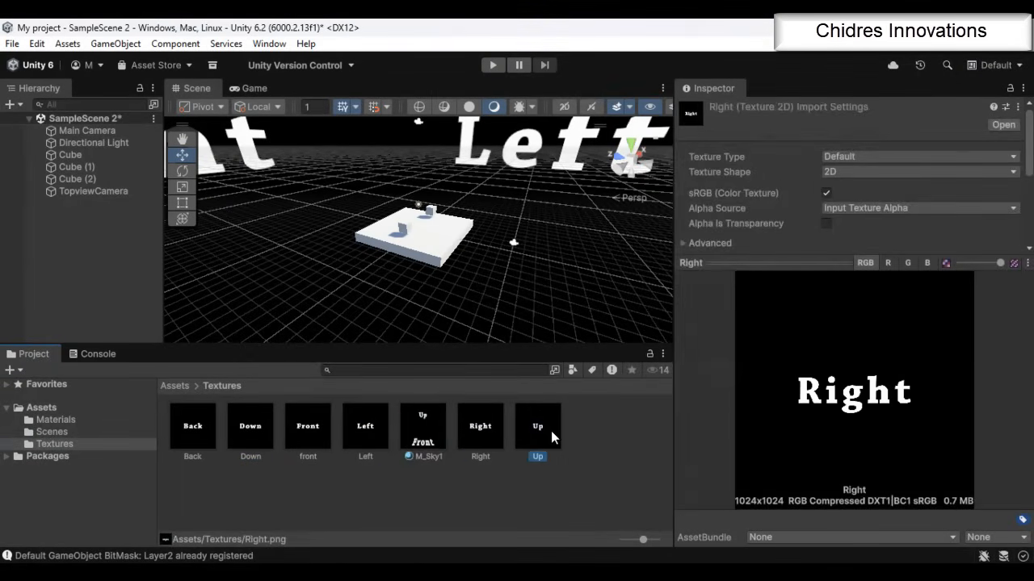
# Review the M_Sky1 material, import the space image into the Textures folder and shrink its preview
pyautogui.click(418, 442)
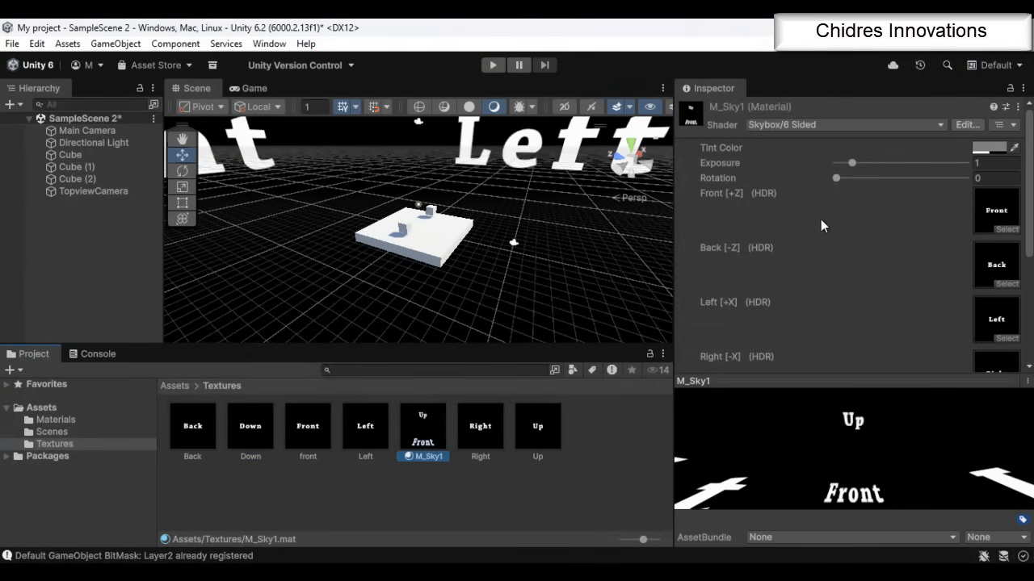
pyautogui.scroll(-1, 821, 226)
pyautogui.scroll(1, 807, 222)
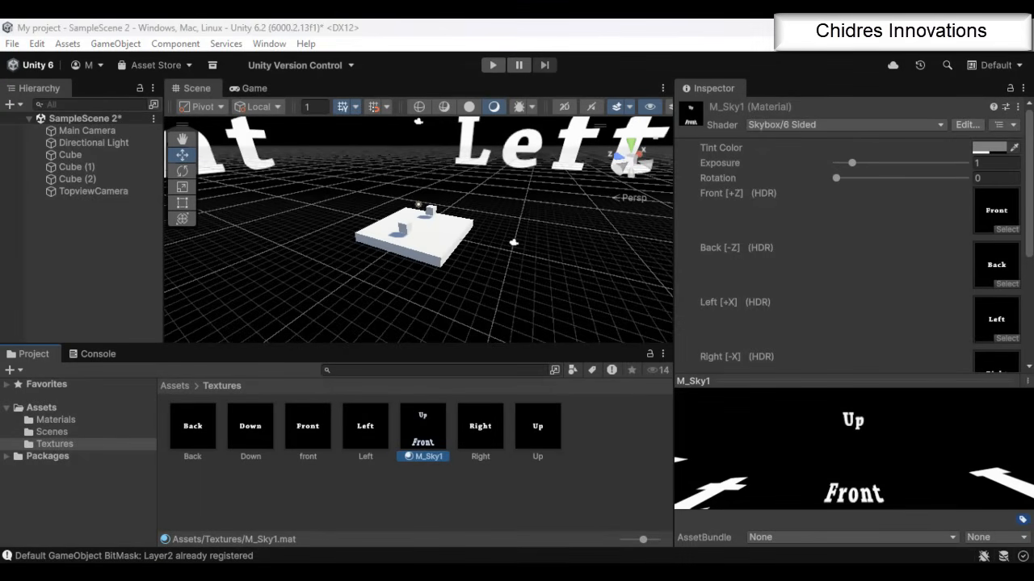
pyautogui.moveTo(197, 559); pyautogui.dragTo(529, 482)
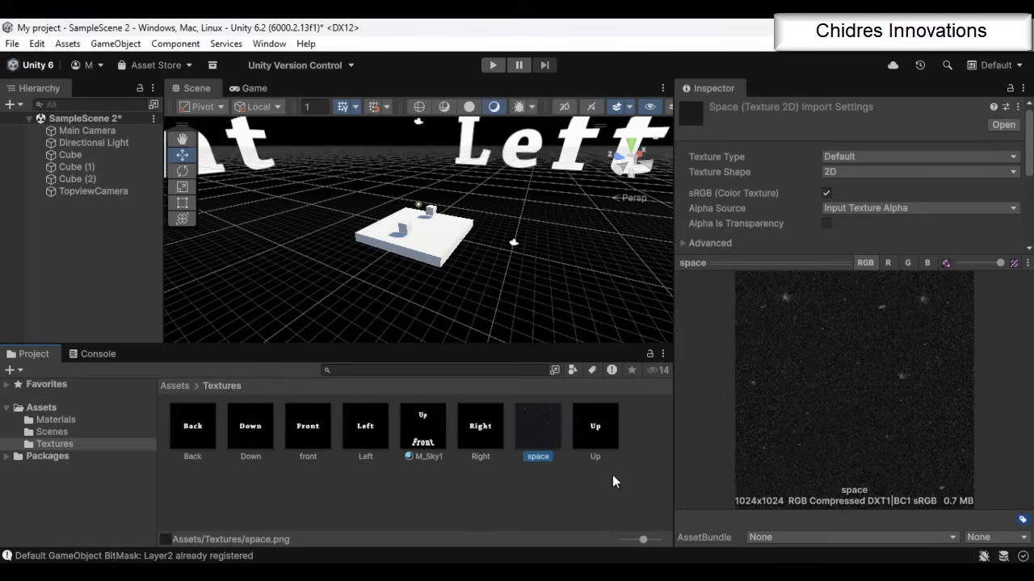
pyautogui.moveTo(826, 265); pyautogui.dragTo(834, 365)
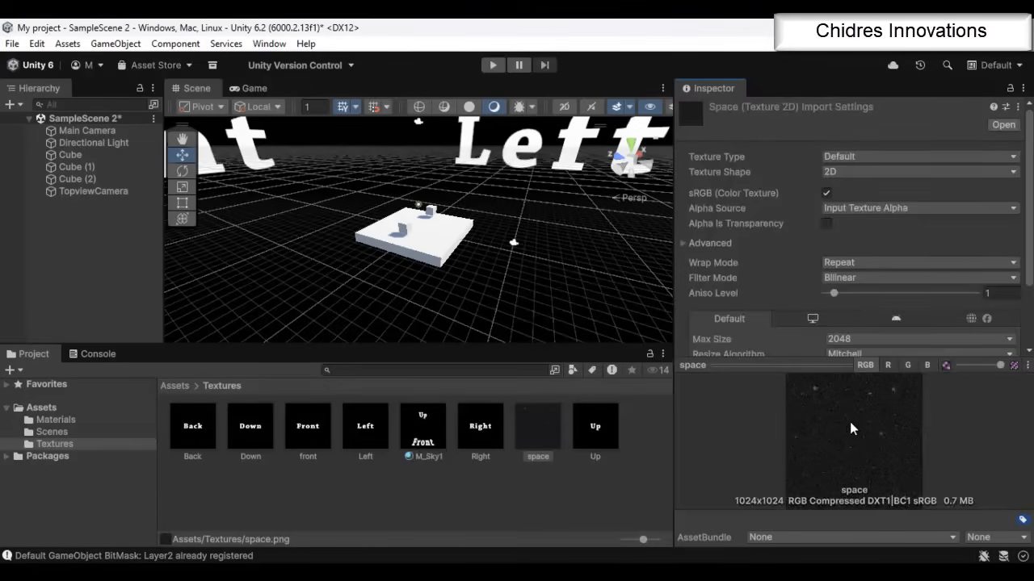
# Assign the space texture to all six sides of M_Sky1 and examine the starry skybox around the cubes
pyautogui.click(431, 440)
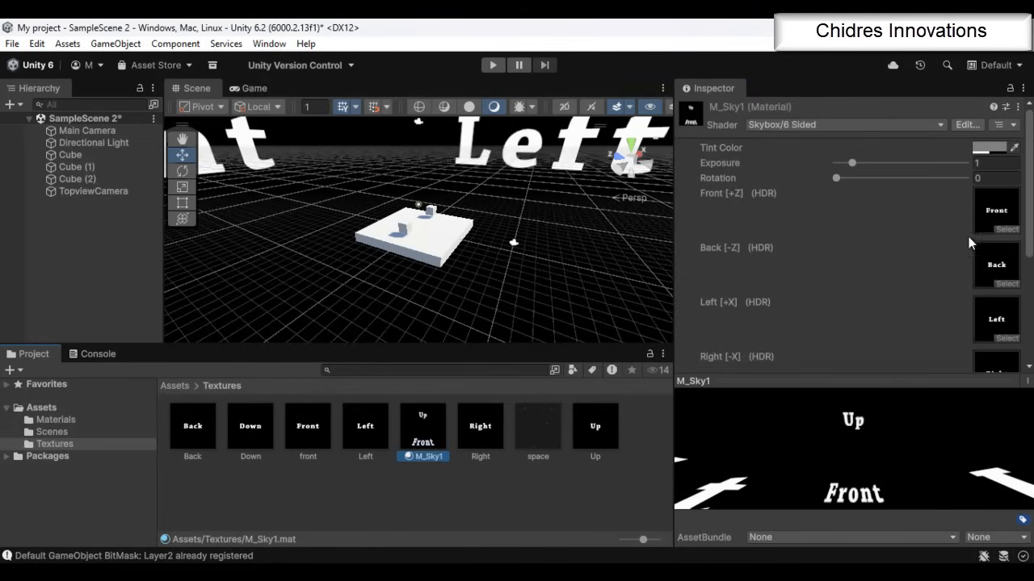
pyautogui.scroll(-3, 993, 234)
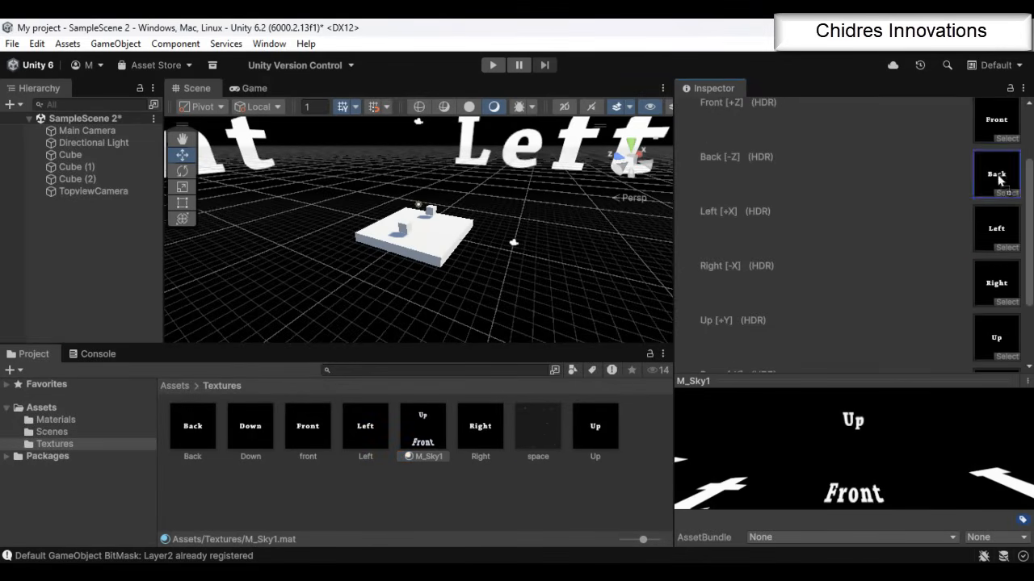
pyautogui.moveTo(998, 175); pyautogui.dragTo(996, 178)
pyautogui.moveTo(996, 180); pyautogui.dragTo(997, 129)
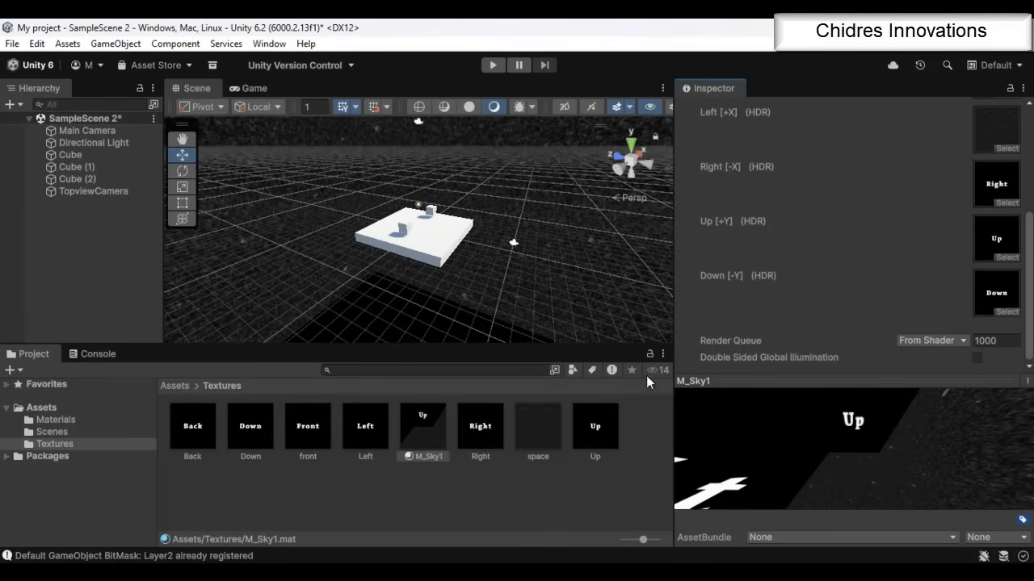
pyautogui.moveTo(538, 426); pyautogui.dragTo(996, 183)
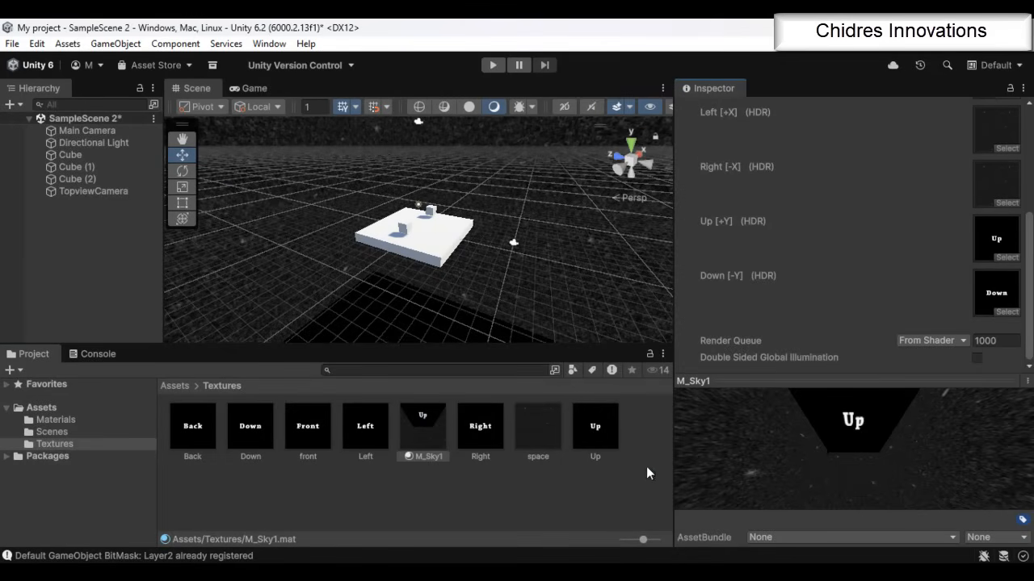
pyautogui.moveTo(545, 444); pyautogui.dragTo(997, 292)
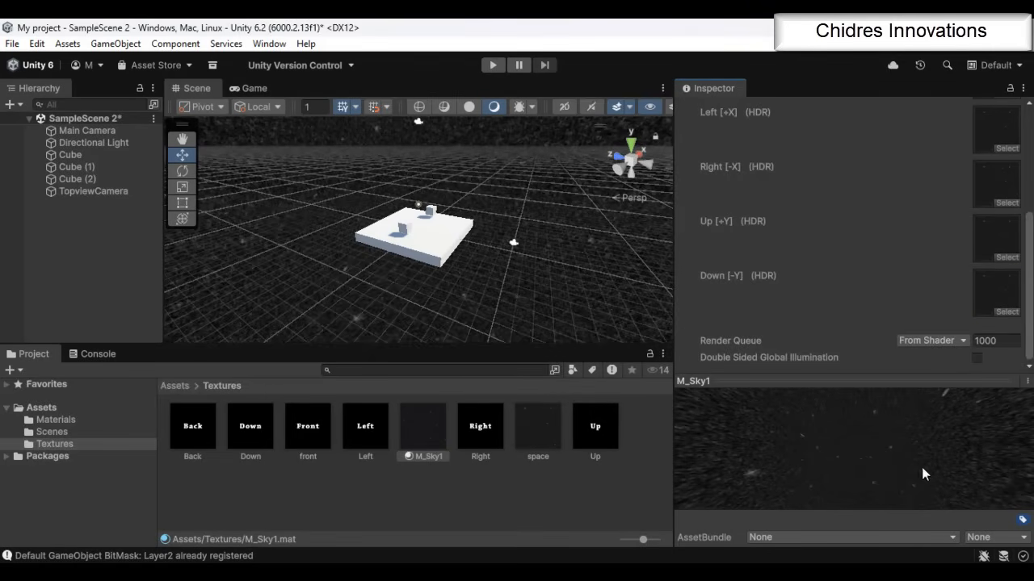
pyautogui.keyDown('alt'); pyautogui.moveTo(491, 260); pyautogui.dragTo(742, 258); pyautogui.keyUp('alt')
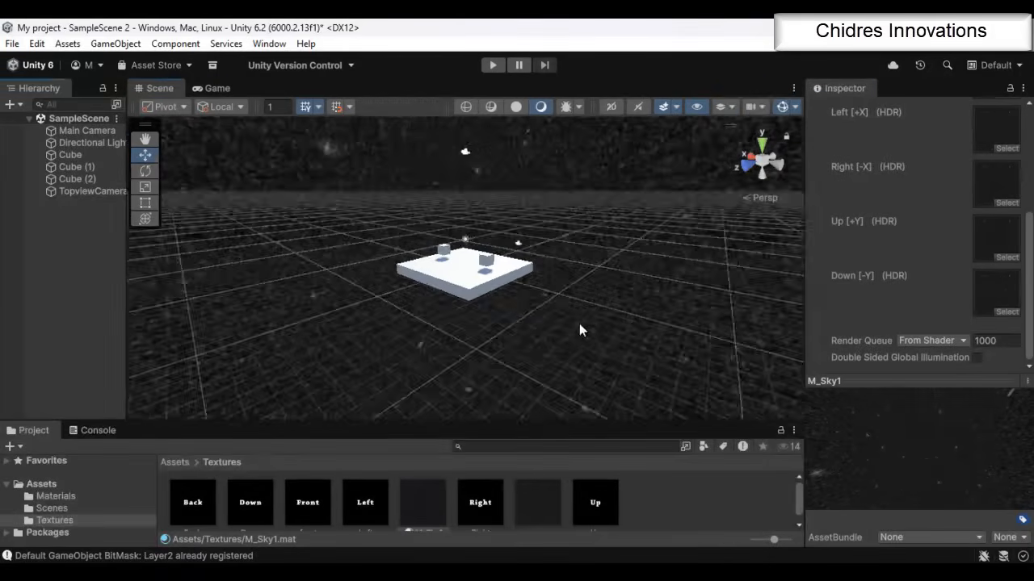
pyautogui.keyDown('alt'); pyautogui.moveTo(579, 323); pyautogui.dragTo(517, 190); pyautogui.keyUp('alt')
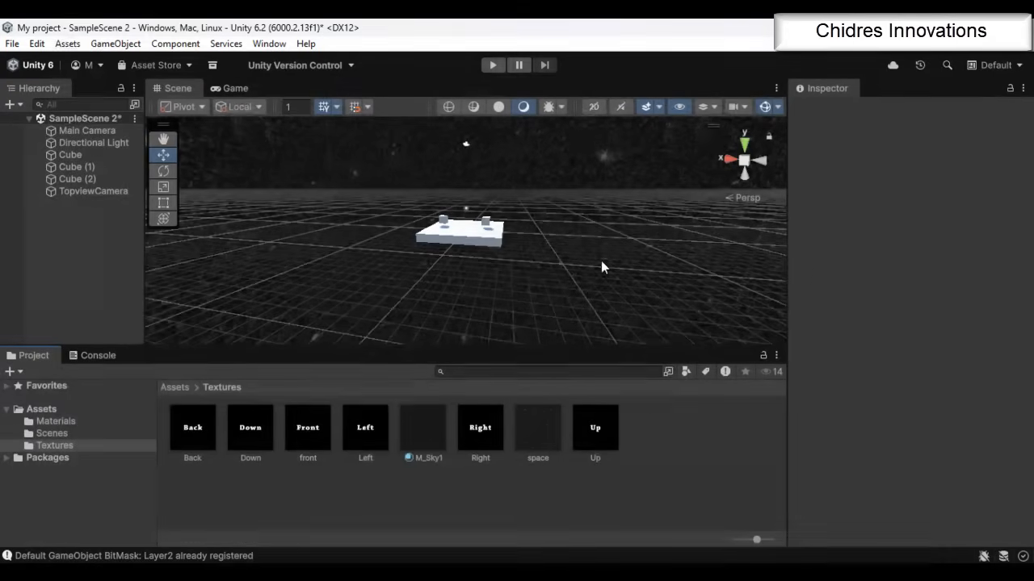
# Set the scene's Skybox Material back to Default-Skybox in the Lighting environment settings and close the Lighting window
pyautogui.click(268, 44)
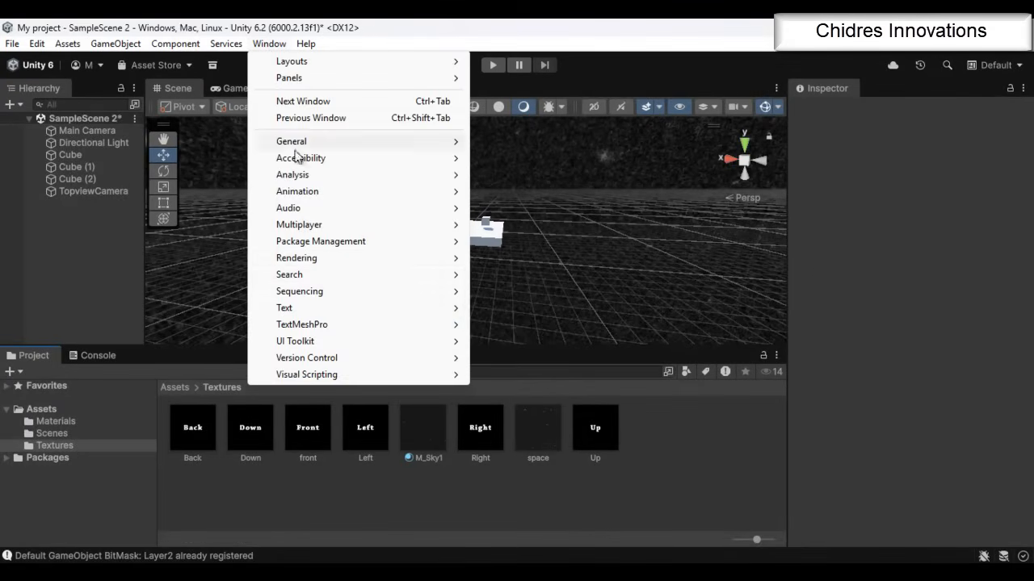
pyautogui.moveTo(316, 260)
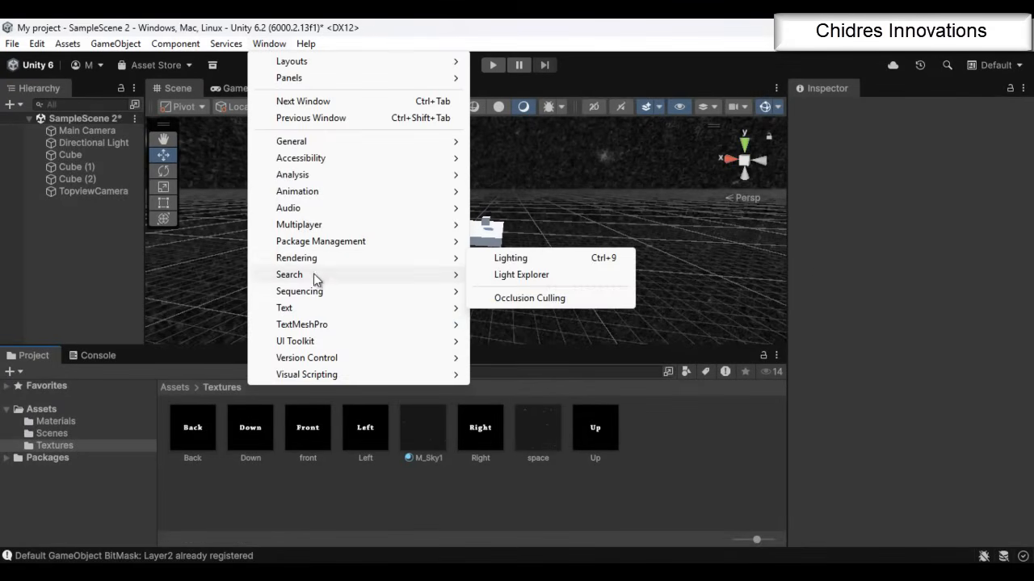
pyautogui.click(547, 260)
pyautogui.click(506, 134)
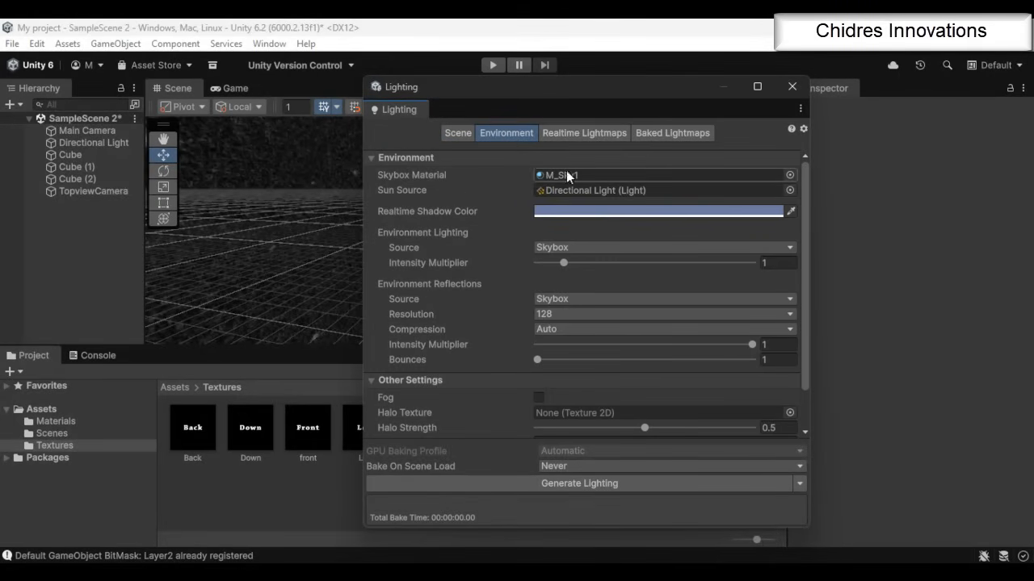
pyautogui.click(790, 175)
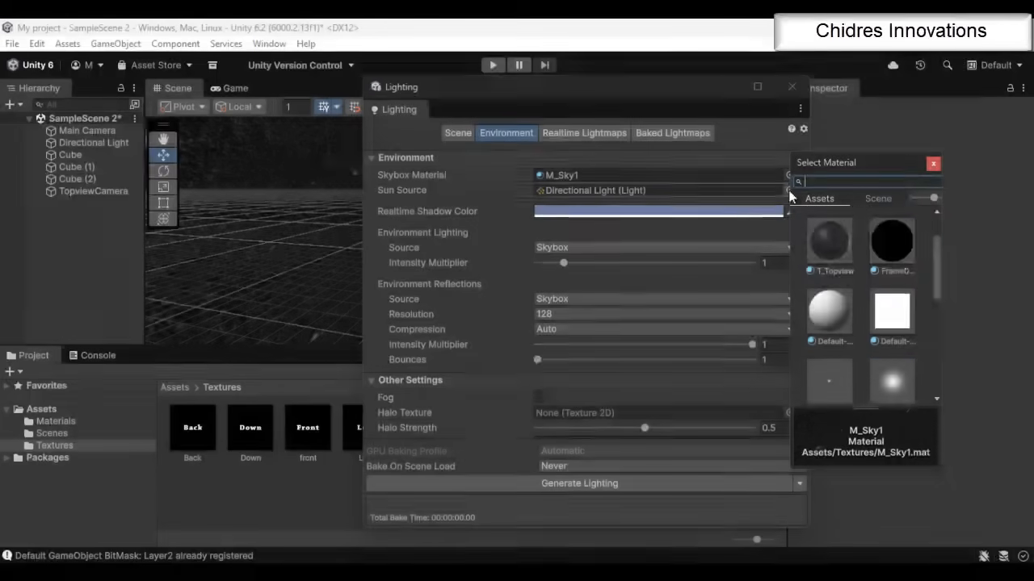
pyautogui.moveTo(935, 277); pyautogui.dragTo(911, 337)
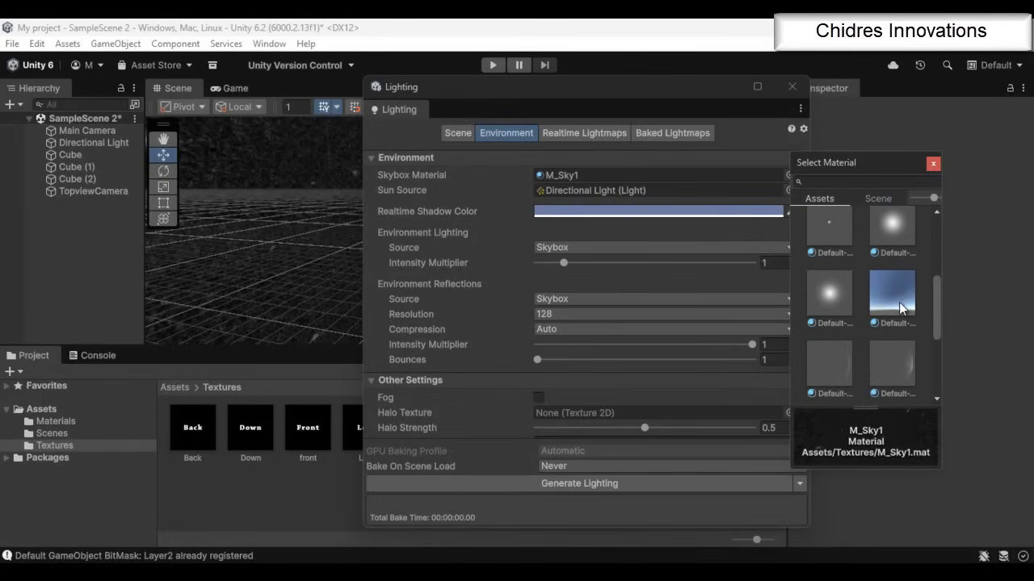
pyautogui.click(898, 301)
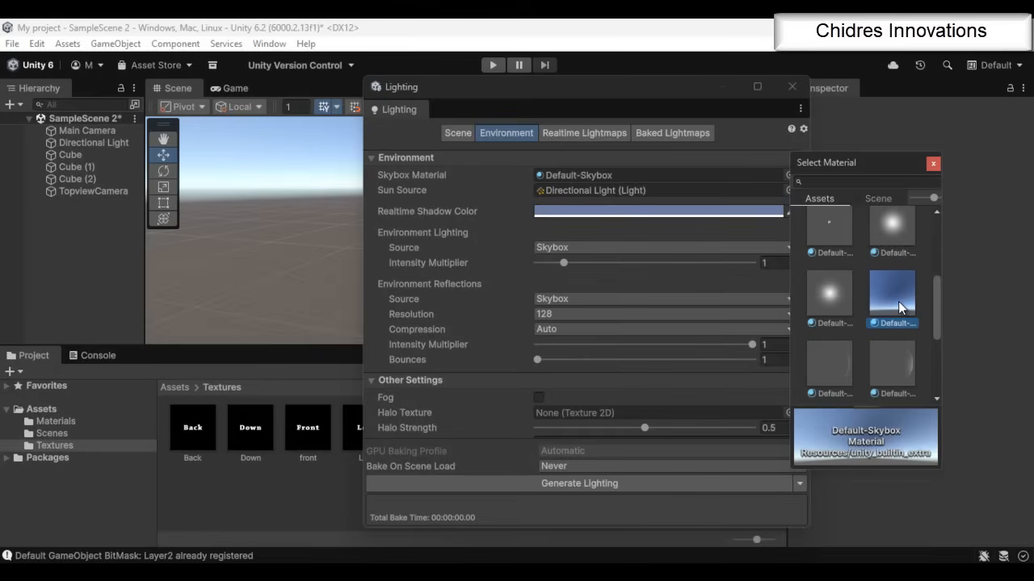
pyautogui.click(933, 163)
pyautogui.click(792, 86)
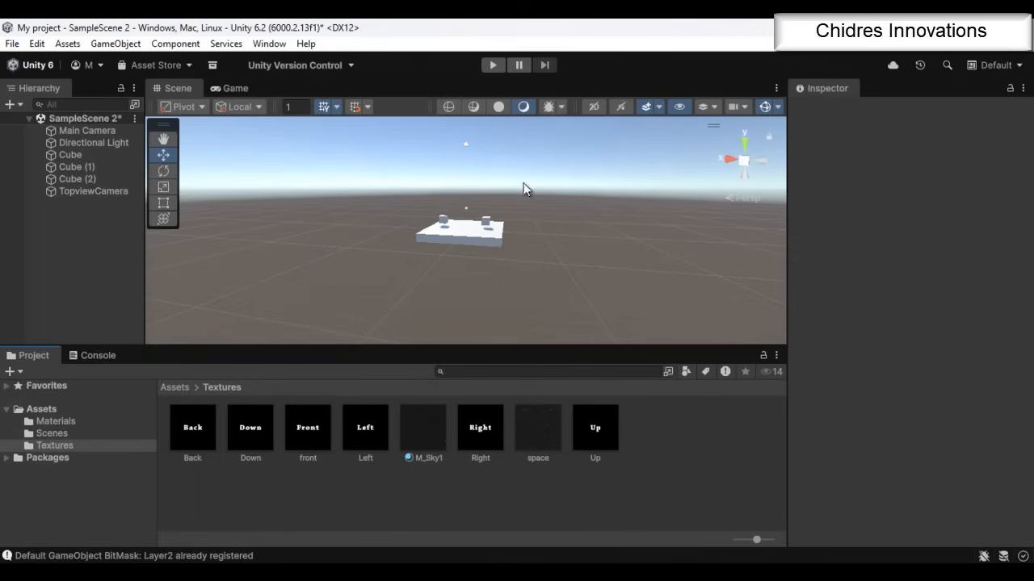
# Delete all the textures and the M_Sky1 material from the Textures folder
pyautogui.click(202, 436)
pyautogui.keyDown('shift'); pyautogui.click(594, 437); pyautogui.keyUp('shift')
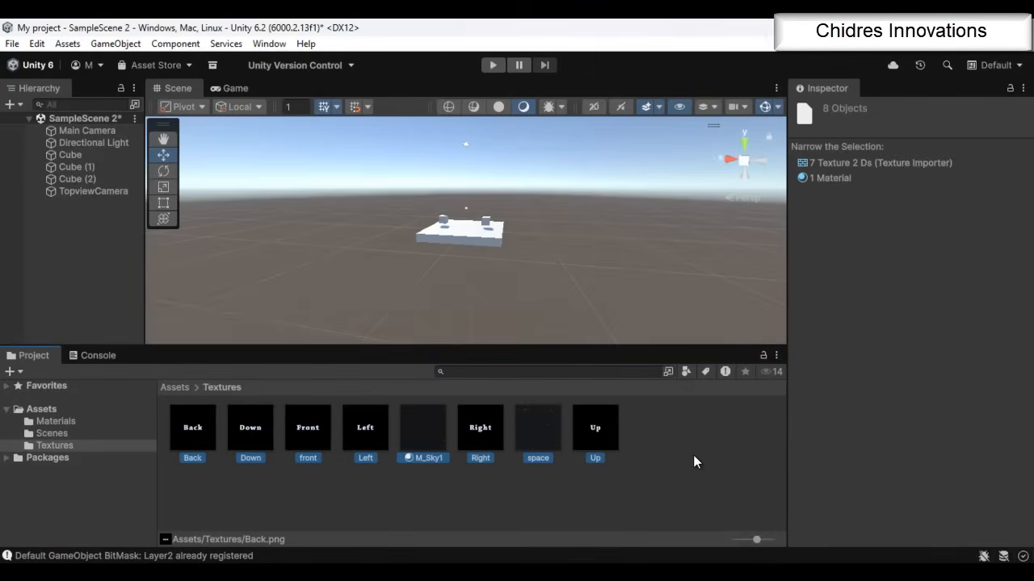
pyautogui.press('Delete')
pyautogui.click(538, 343)
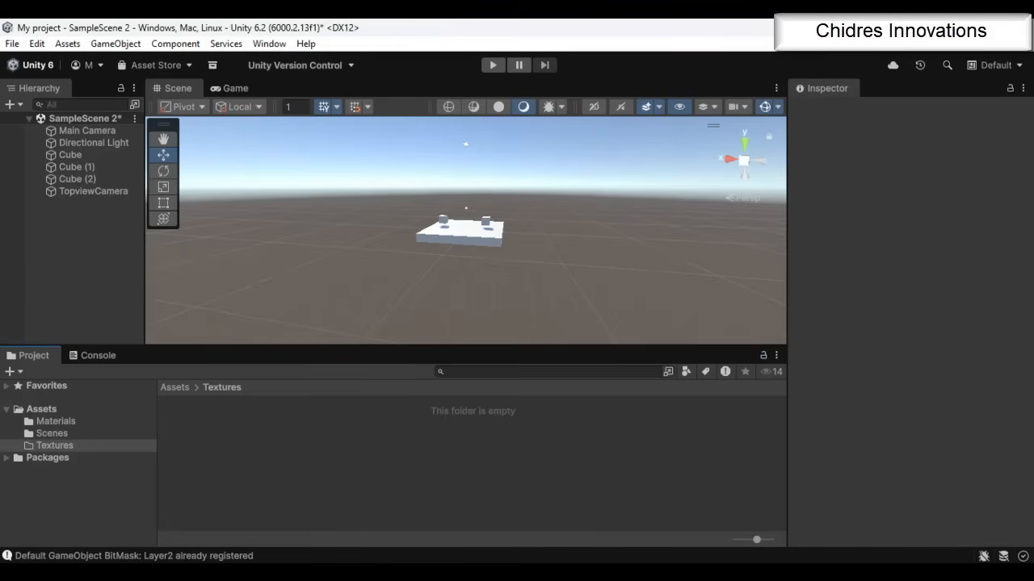
# Import the space image into the Textures folder again and create a material named M_Skybox1 there
pyautogui.moveTo(288, 445); pyautogui.dragTo(287, 443)
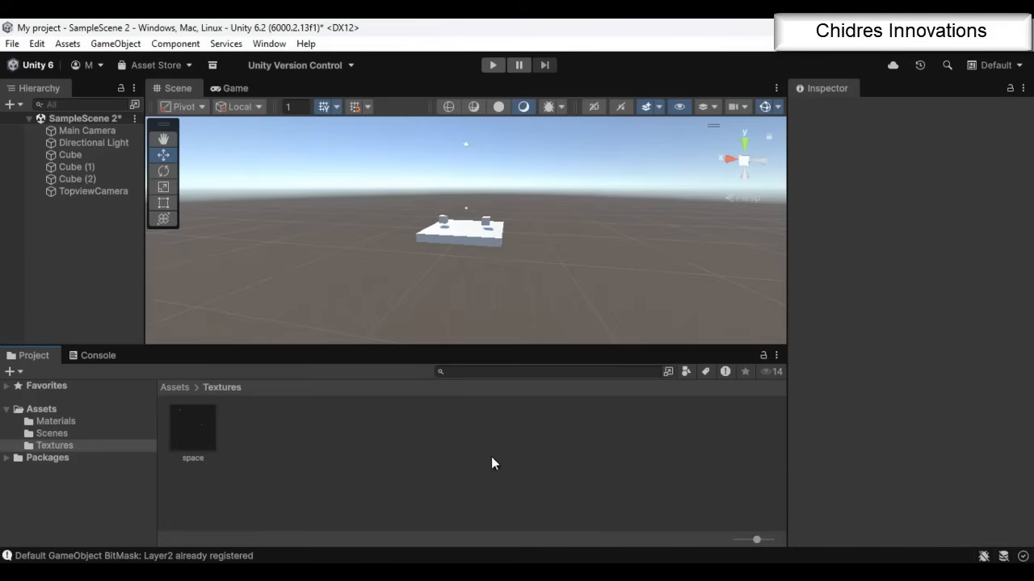
pyautogui.rightClick(298, 435)
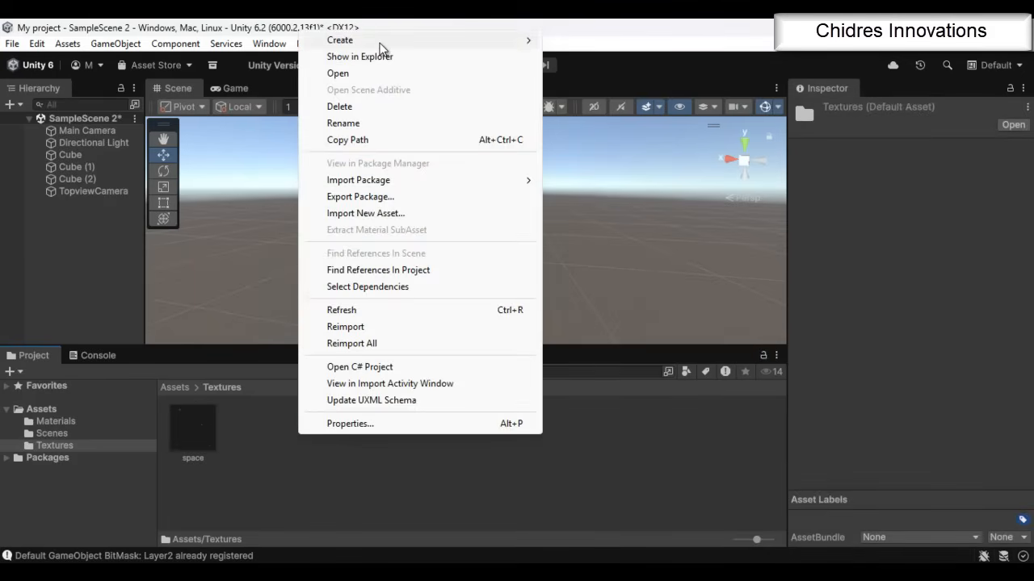
pyautogui.moveTo(387, 42)
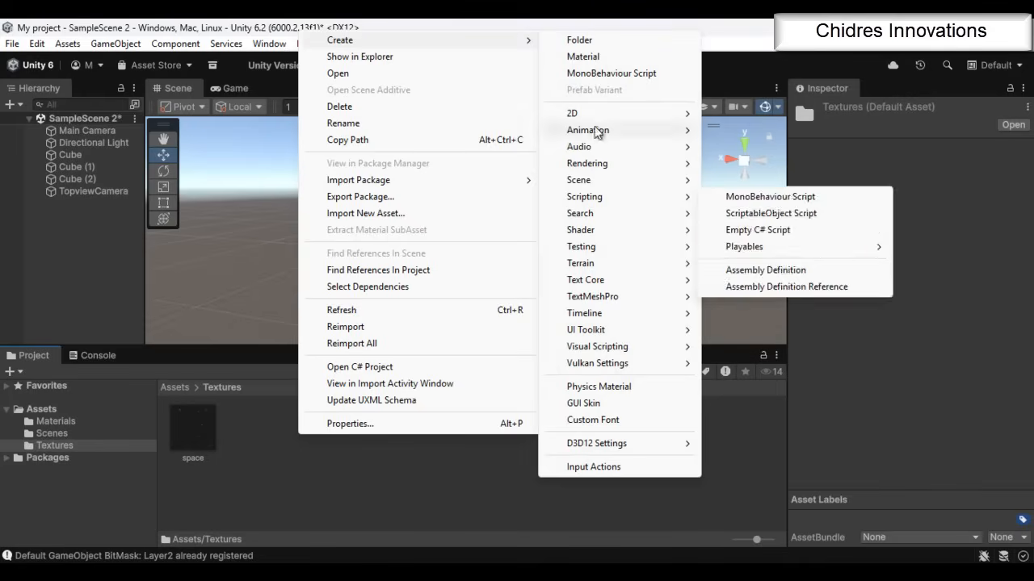
pyautogui.click(584, 57)
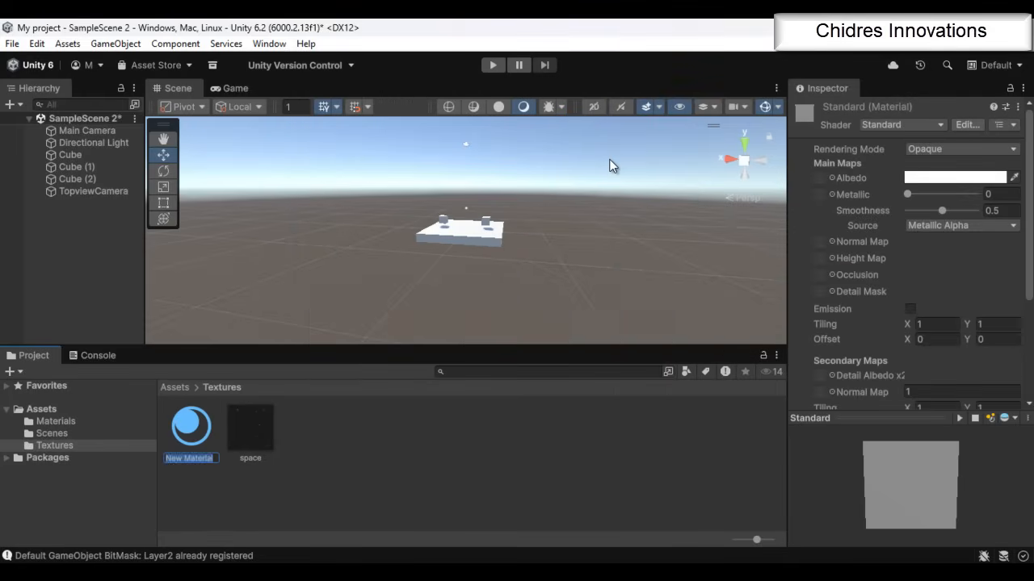
pyautogui.write('M_Skybox1')
pyautogui.press('Return')
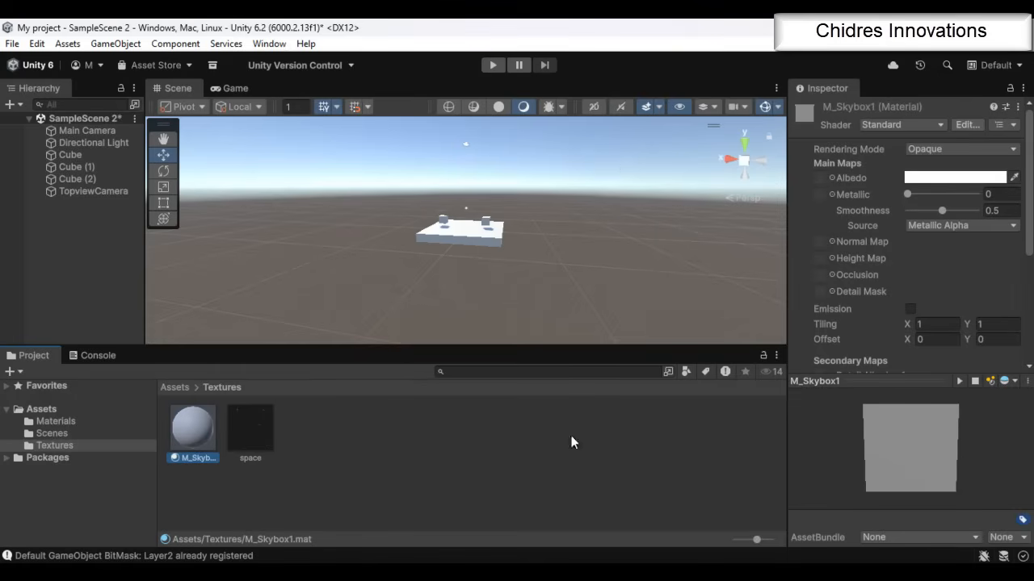
# Set the M_Skybox1 shader to Skybox/6 Sided and widen the area showing its properties
pyautogui.click(895, 124)
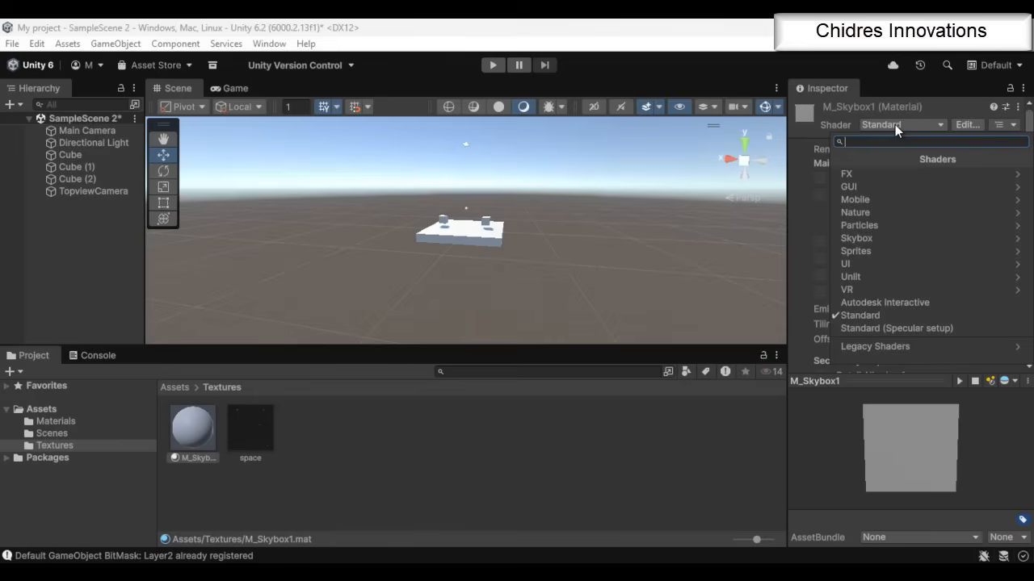
pyautogui.click(871, 239)
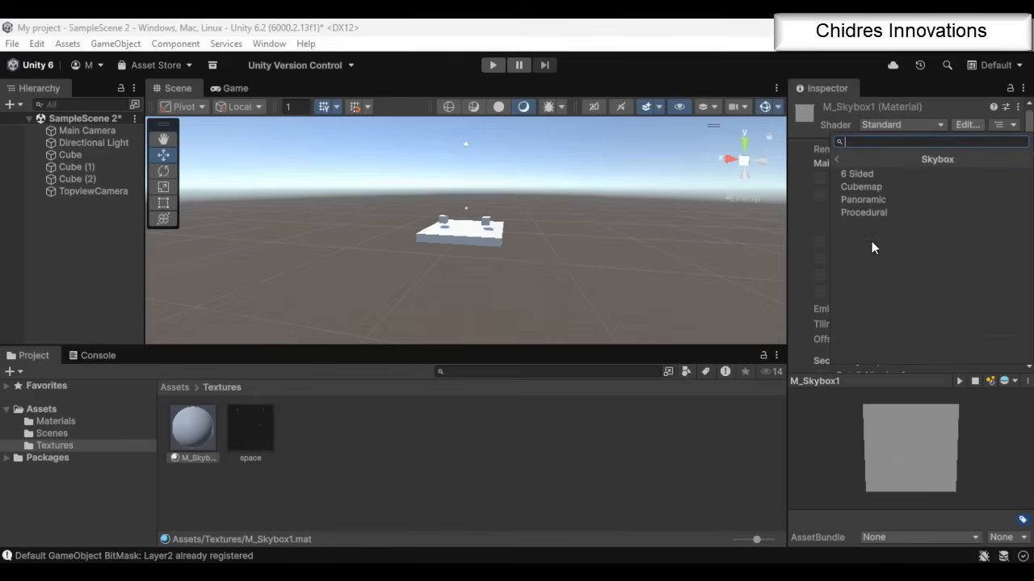
pyautogui.click(869, 174)
pyautogui.moveTo(787, 234); pyautogui.dragTo(658, 251)
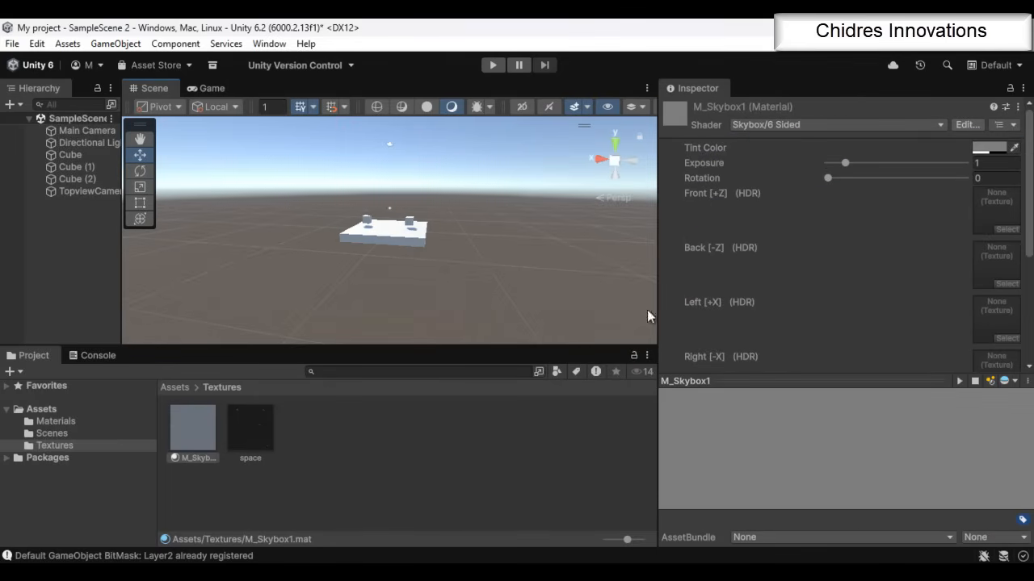
# Assign the space texture to the Front, Back, Left, Right, Up and Down slots of M_Skybox1
pyautogui.moveTo(254, 427); pyautogui.dragTo(991, 211)
pyautogui.moveTo(259, 430); pyautogui.dragTo(1002, 169)
pyautogui.moveTo(253, 436); pyautogui.dragTo(997, 191)
pyautogui.moveTo(267, 433); pyautogui.dragTo(997, 291)
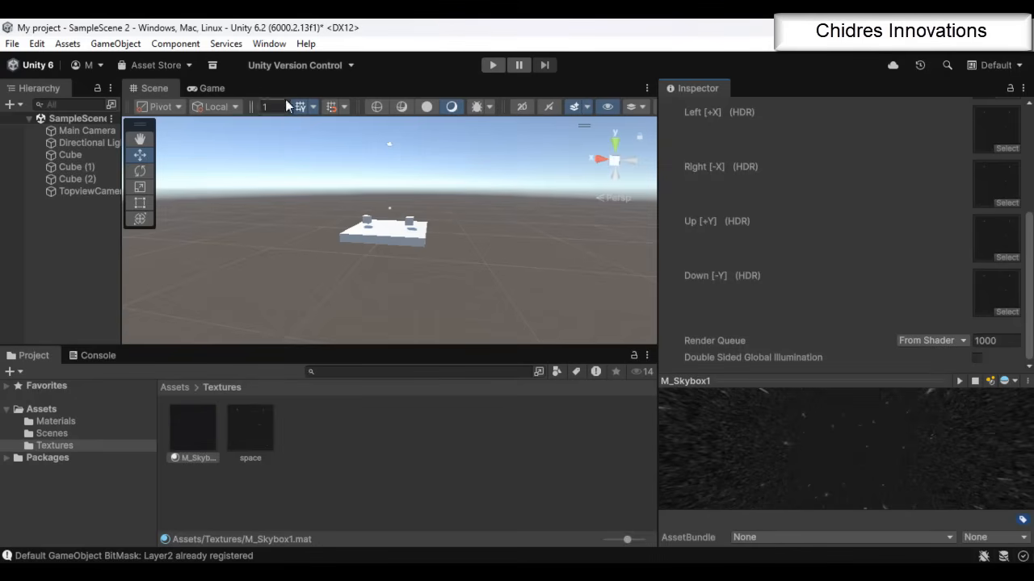
# Set the scene's Skybox Material to M_Skybox1 in the Lighting environment settings, then inspect the starry sky from another angle
pyautogui.click(274, 45)
pyautogui.moveTo(348, 260)
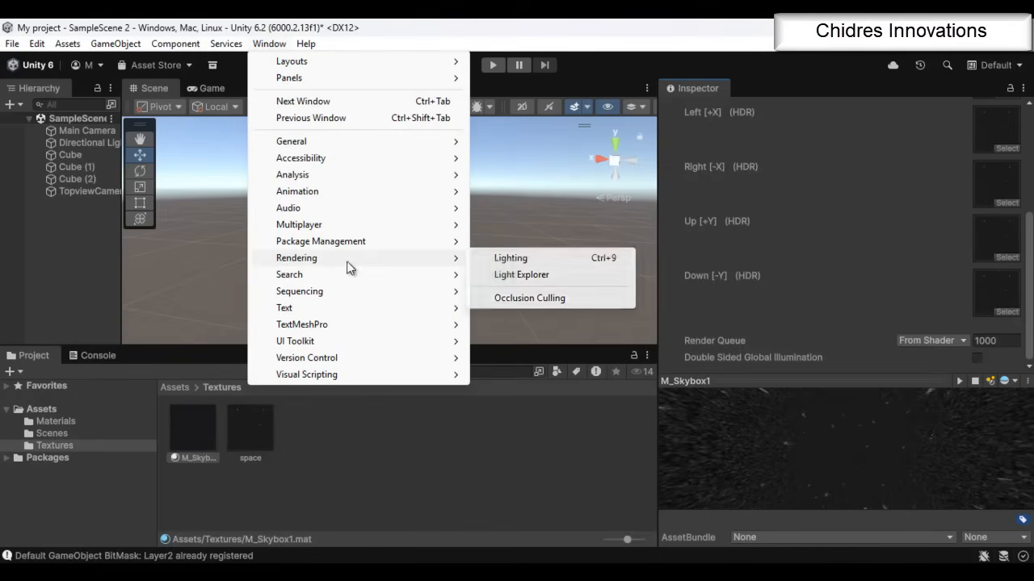
pyautogui.click(514, 258)
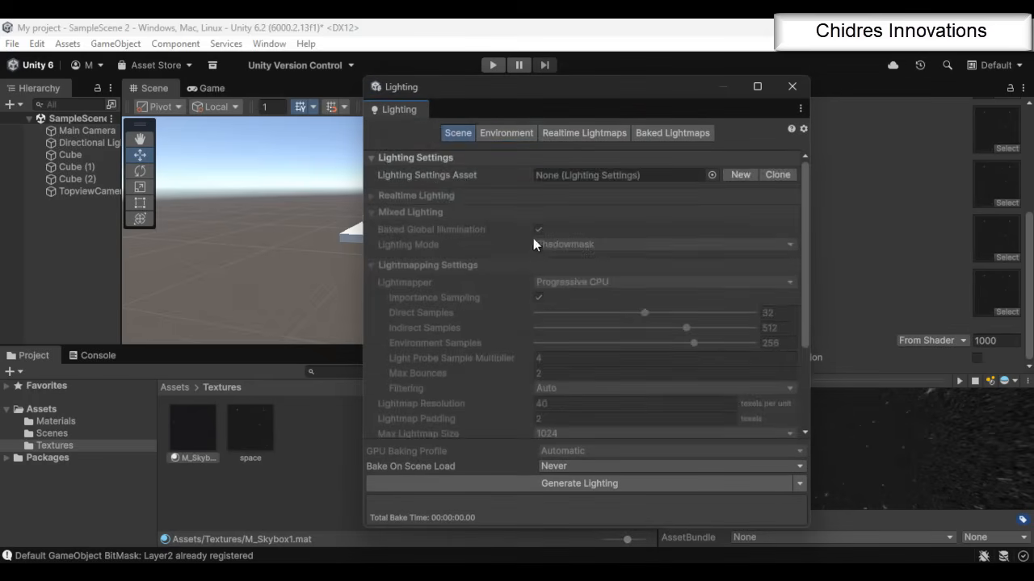
pyautogui.click(512, 132)
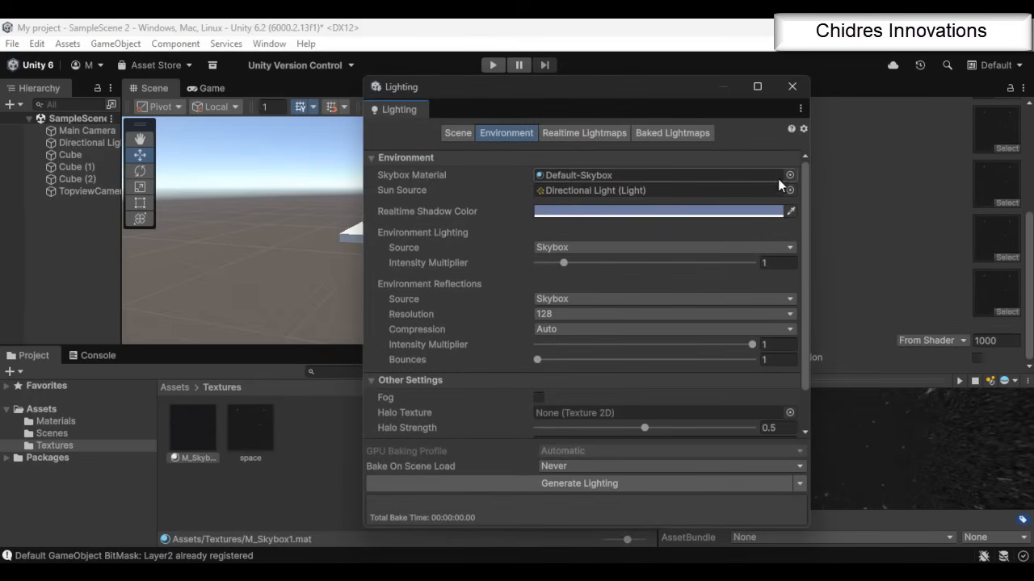
pyautogui.moveTo(194, 441); pyautogui.dragTo(619, 178)
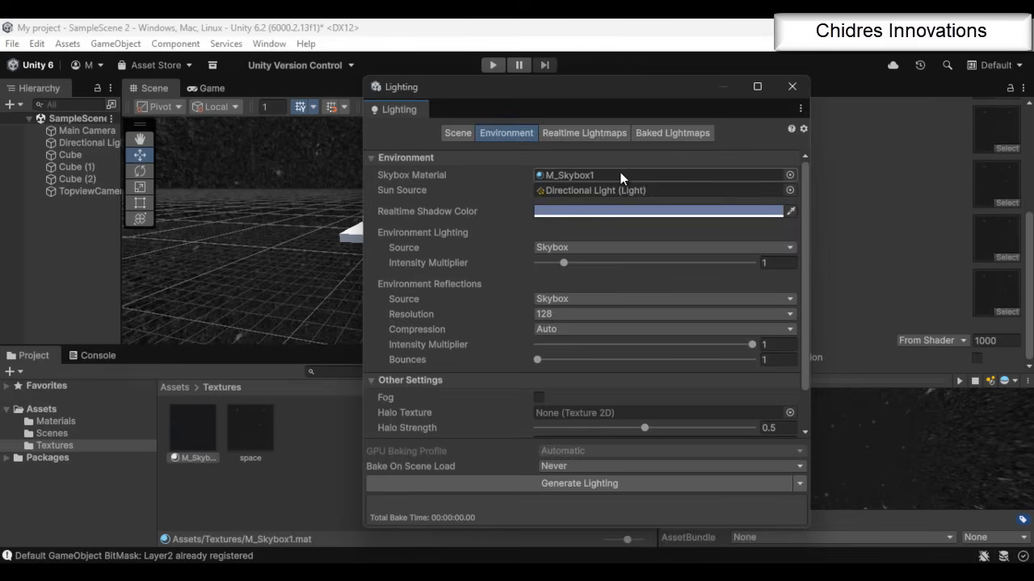
pyautogui.click(792, 87)
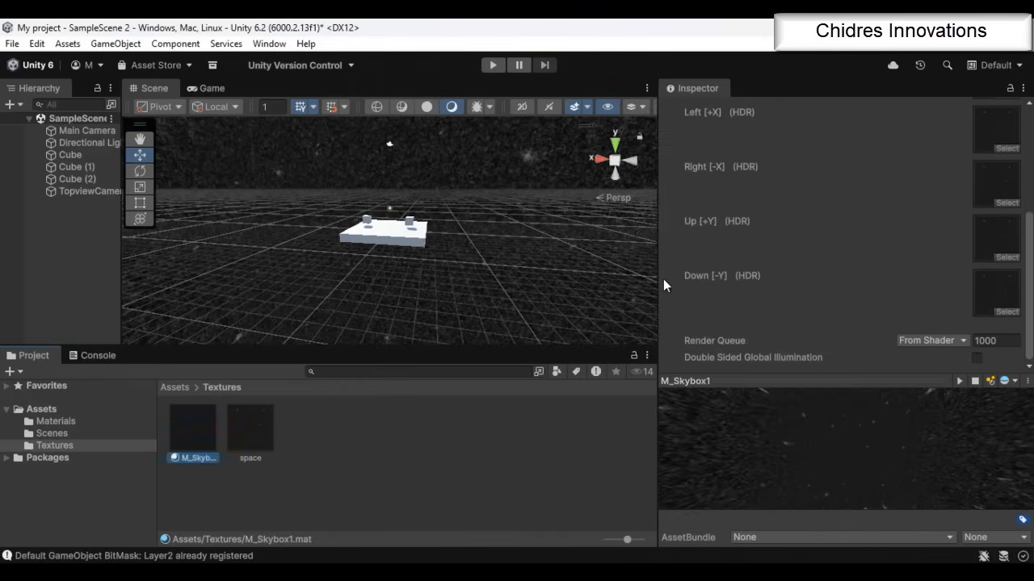
pyautogui.moveTo(658, 279); pyautogui.dragTo(814, 284)
pyautogui.keyDown('alt'); pyautogui.moveTo(519, 304); pyautogui.dragTo(642, 328); pyautogui.keyUp('alt')
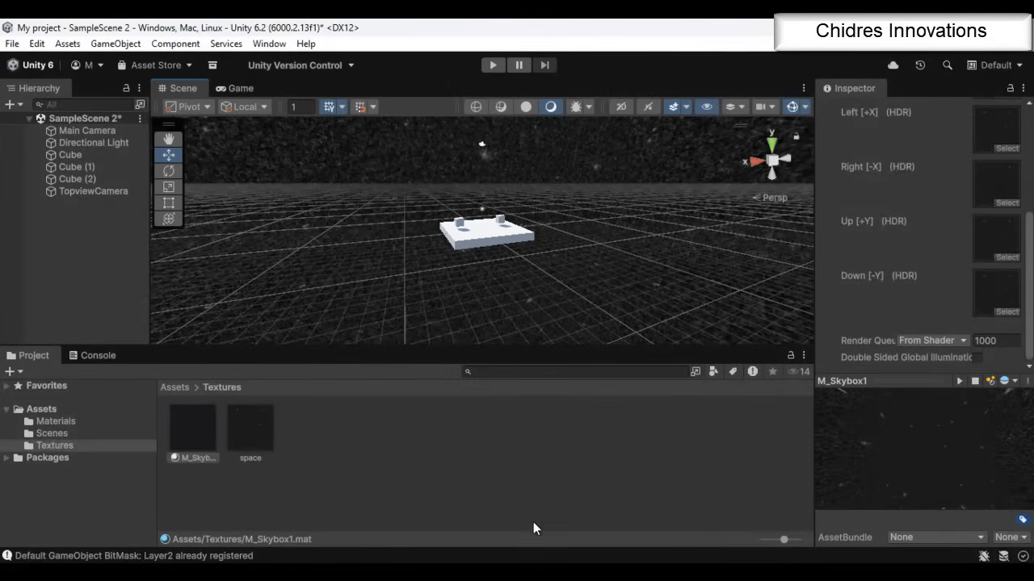
# Switch to the browser, open Google and search for "skybox texture"
pyautogui.click(604, 572)
pyautogui.click(533, 505)
pyautogui.write('goo')
pyautogui.press('Return')
pyautogui.write('skybox texture')
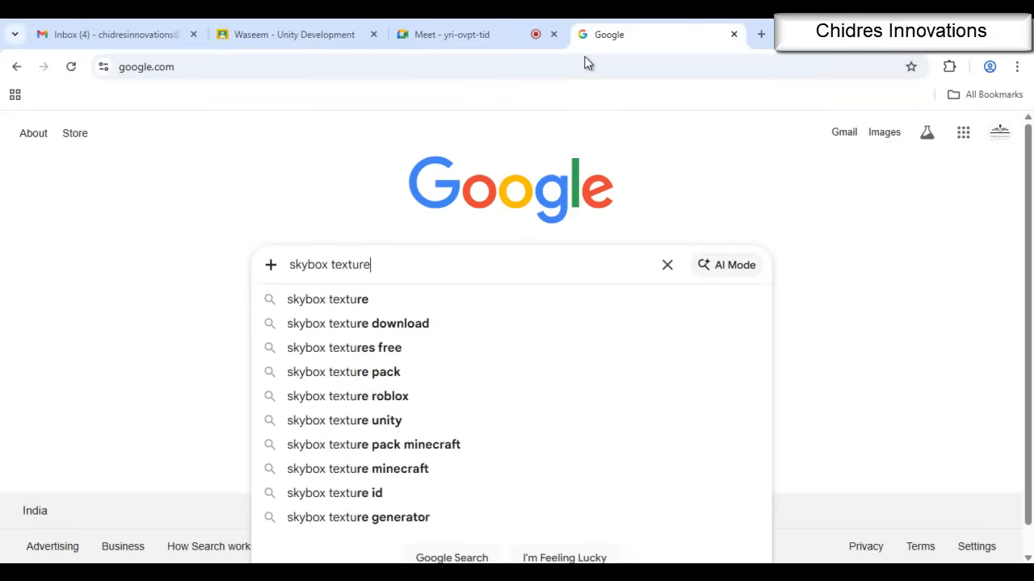
pyautogui.press('Return')
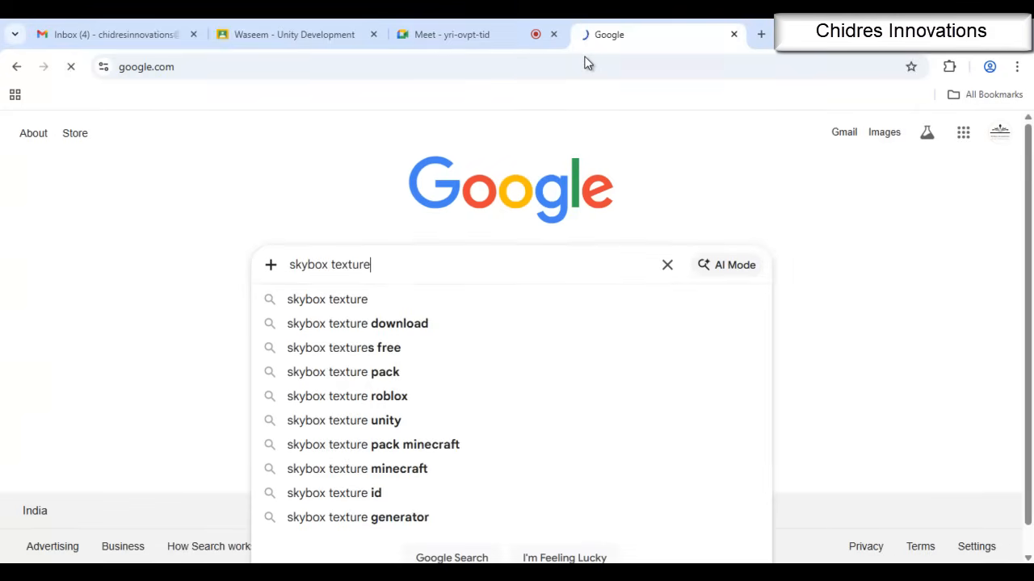
# Browse the skybox texture image results and examine the cross-shaped layout with labelled faces on the HTML5 Game Devs forum page
pyautogui.click(578, 361)
pyautogui.scroll(-2, 808, 346)
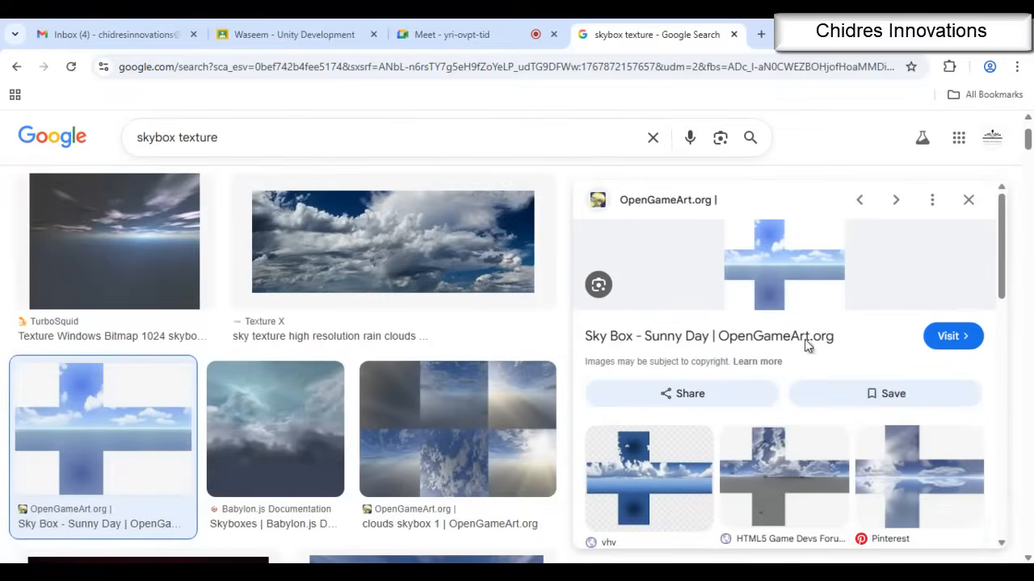
pyautogui.scroll(-5, 323, 323)
pyautogui.click(98, 246)
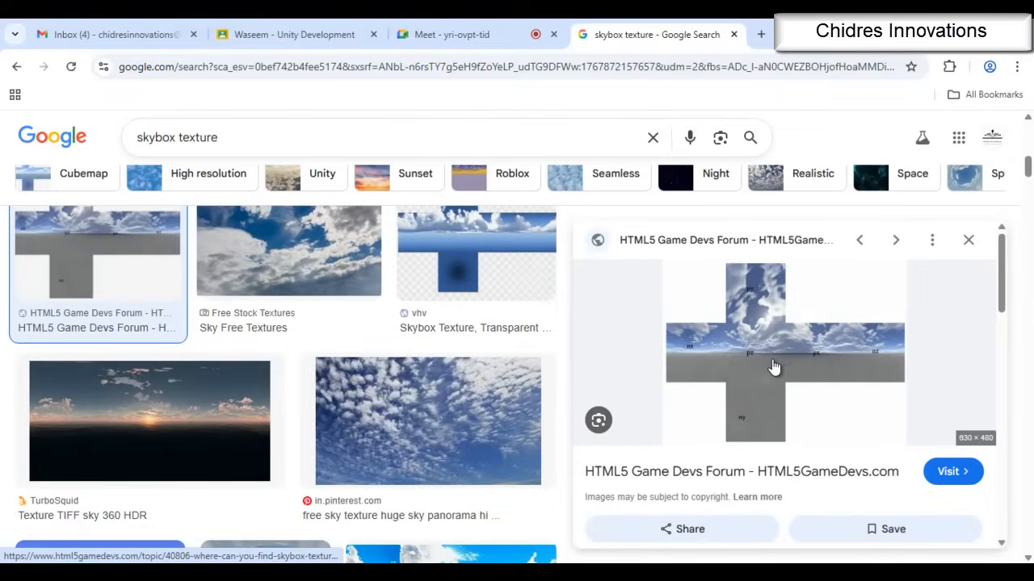
pyautogui.click(773, 365)
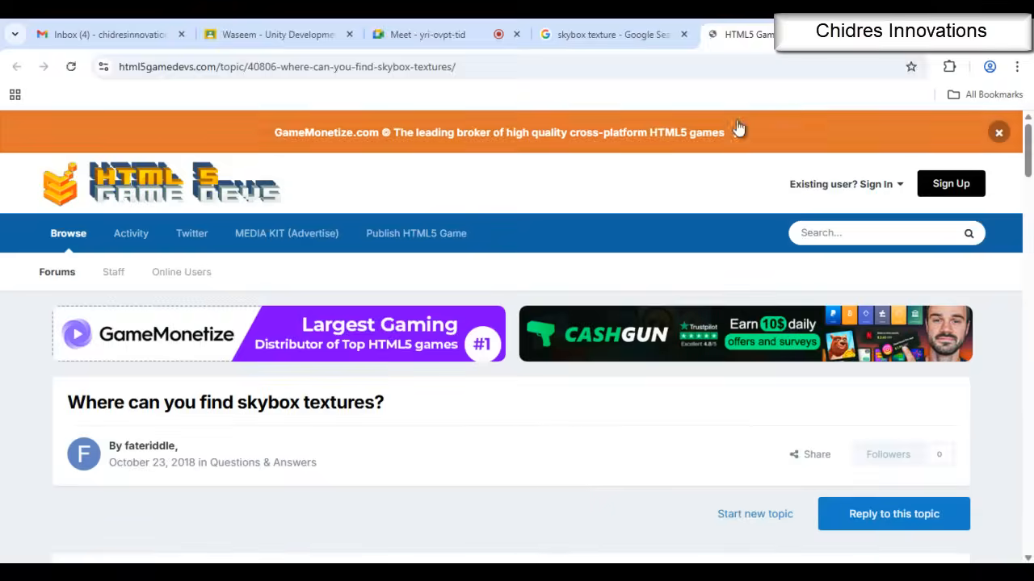
pyautogui.scroll(-10, 334, 231)
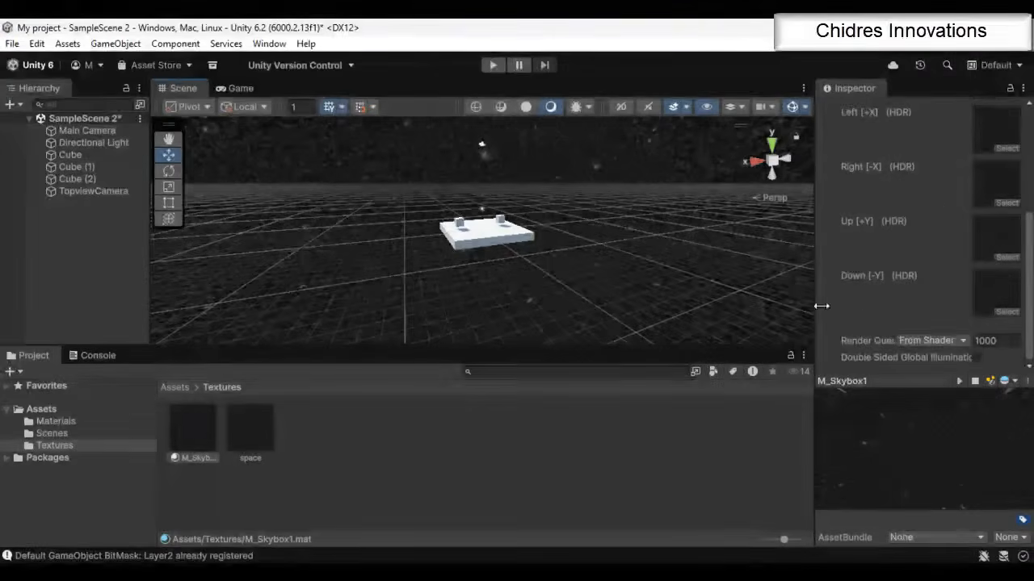
# In Unity, set the M_Skybox1 material's Exposure to 0.9 and change its Tint Color to a light blue-grey
pyautogui.moveTo(1027, 299); pyautogui.dragTo(1030, 185)
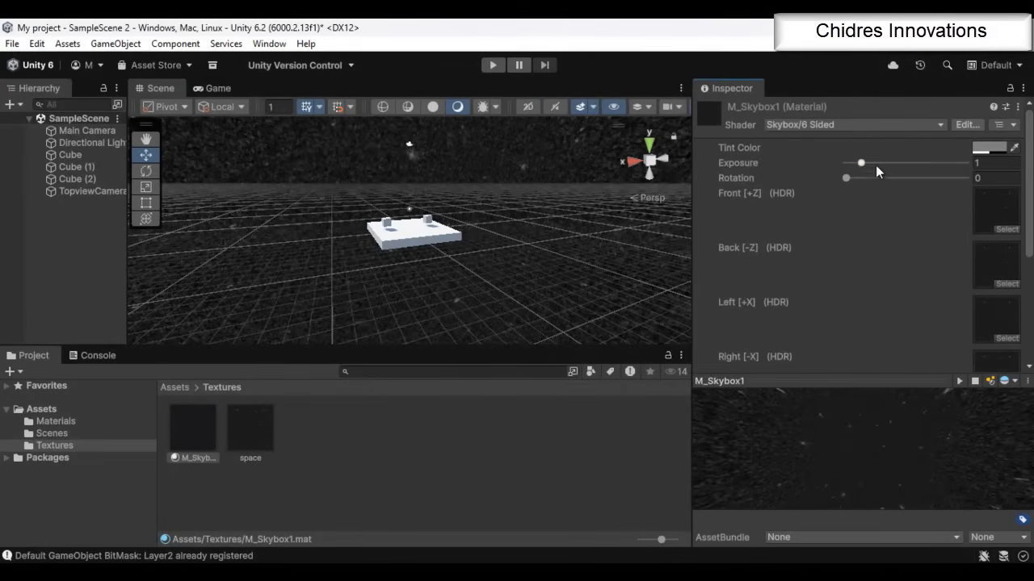
pyautogui.moveTo(861, 163)
pyautogui.mouseDown()
pyautogui.moveTo(878, 164)
pyautogui.moveTo(862, 164)
pyautogui.mouseUp()
pyautogui.click(980, 150)
pyautogui.moveTo(919, 191); pyautogui.dragTo(901, 164)
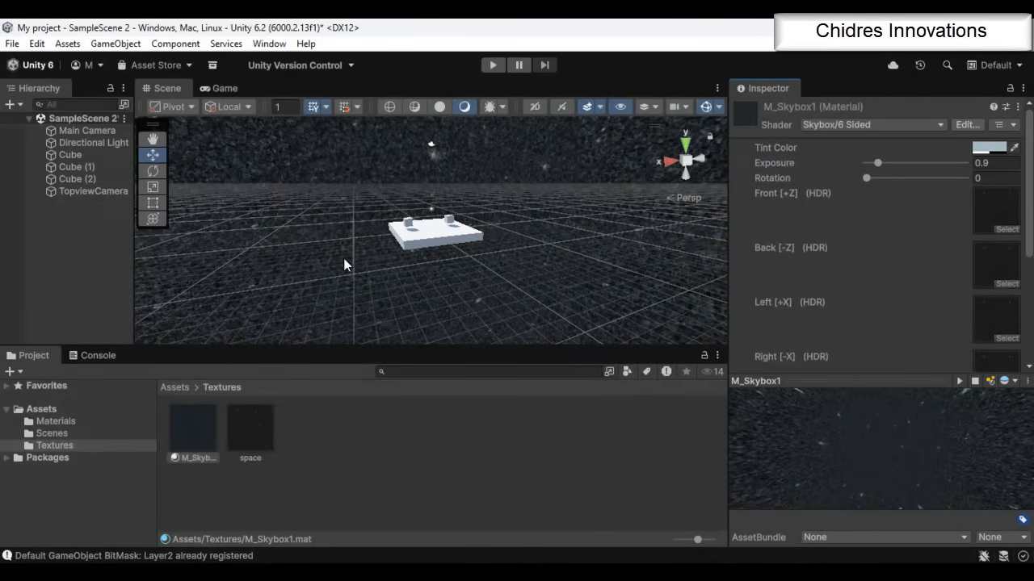
# Compare the Main Camera and TopviewCamera properties, and add a Skybox component to the Main Camera
pyautogui.click(88, 131)
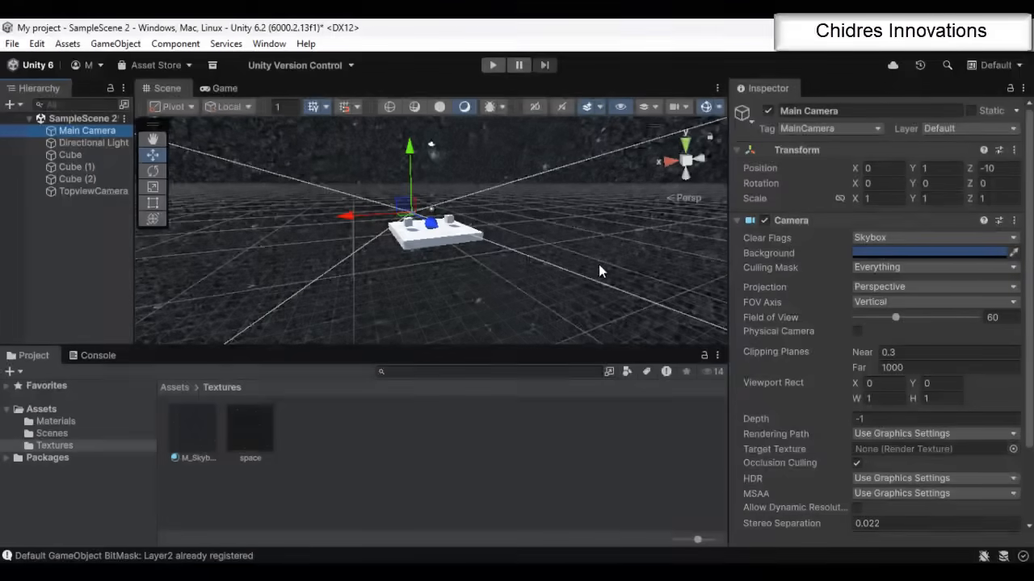
pyautogui.click(107, 132)
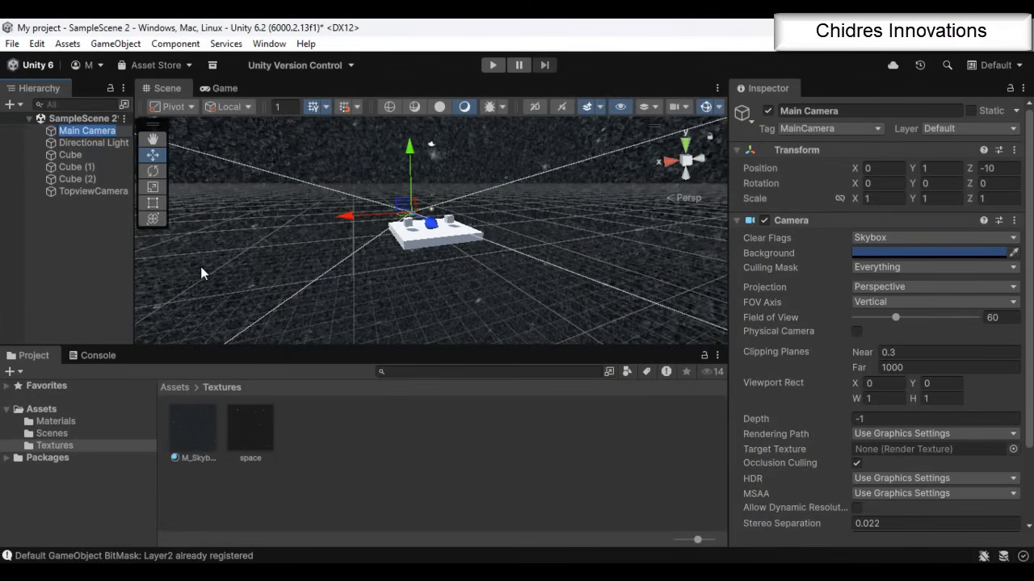
pyautogui.click(89, 192)
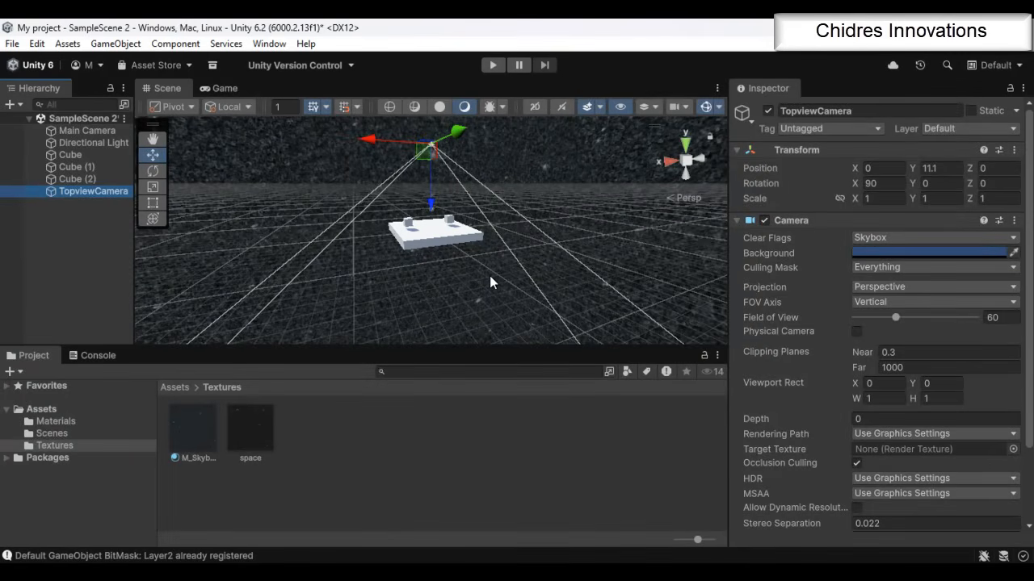
pyautogui.click(104, 131)
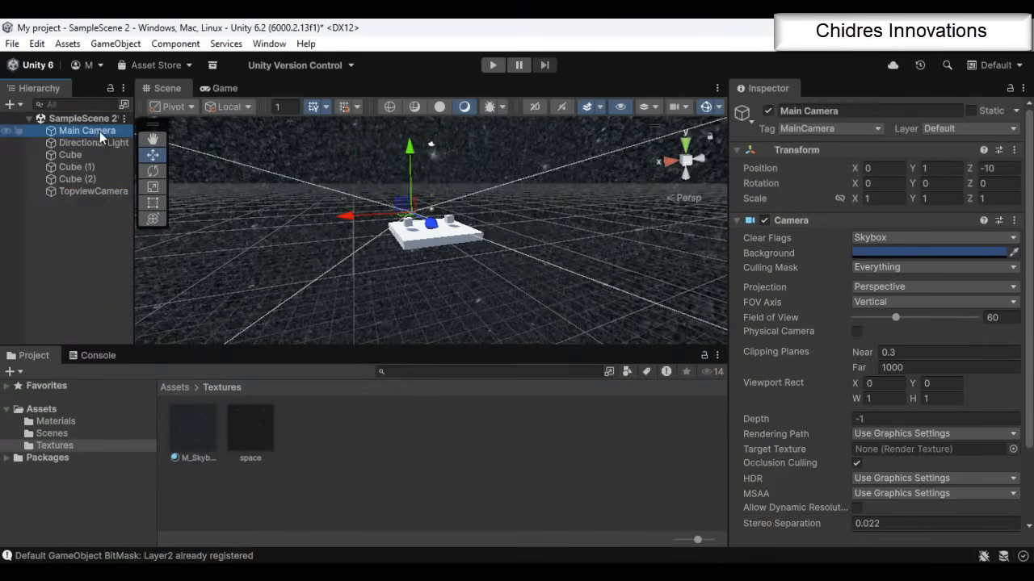
pyautogui.click(95, 191)
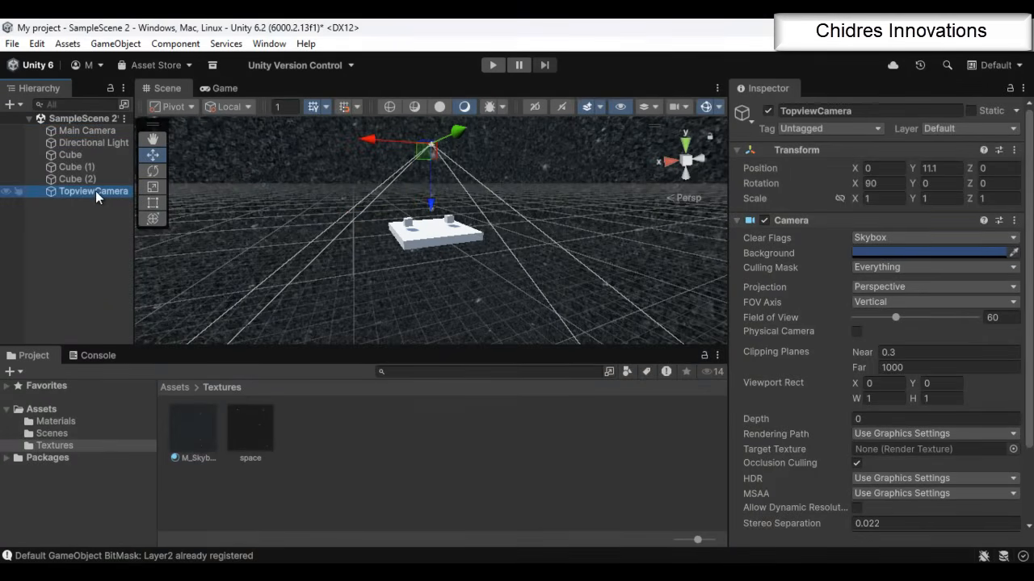
pyautogui.click(107, 132)
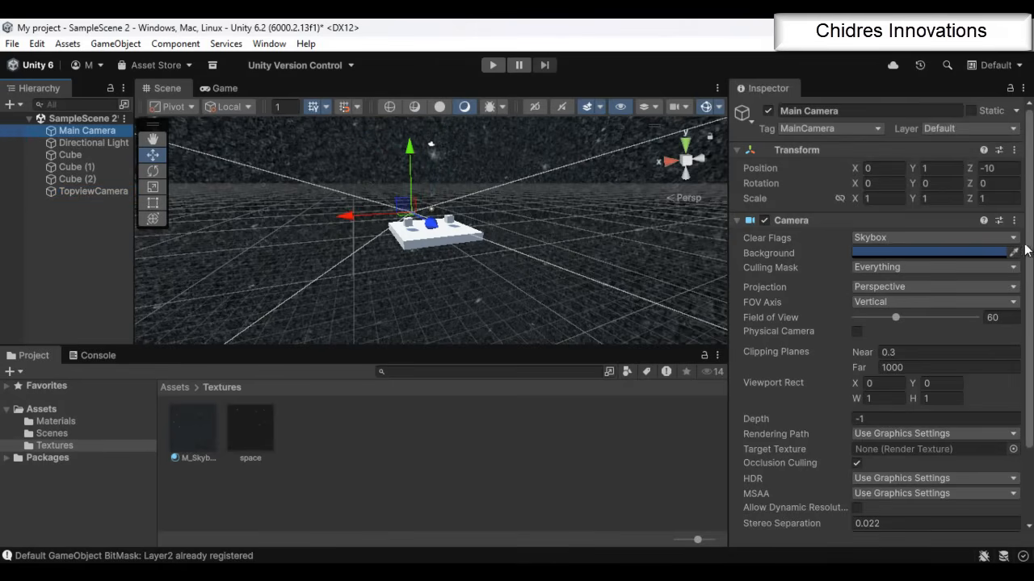
pyautogui.scroll(-3, 1026, 252)
pyautogui.click(896, 511)
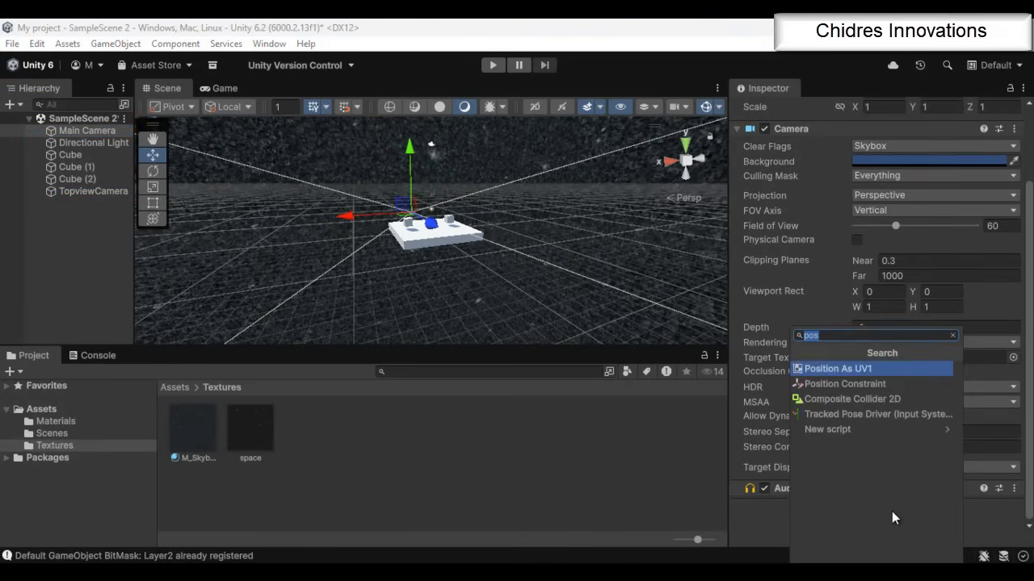
pyautogui.write('sky')
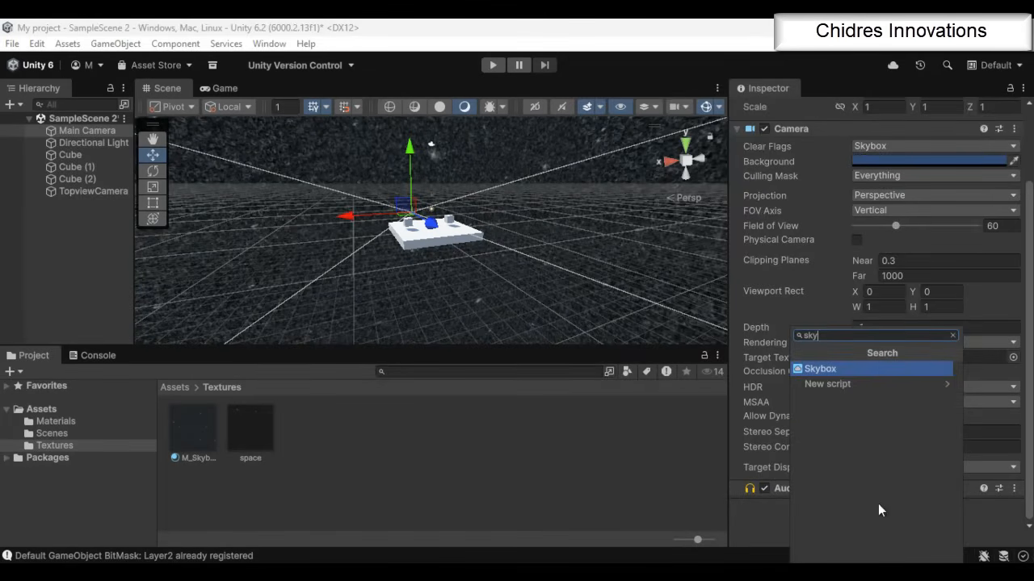
pyautogui.click(819, 369)
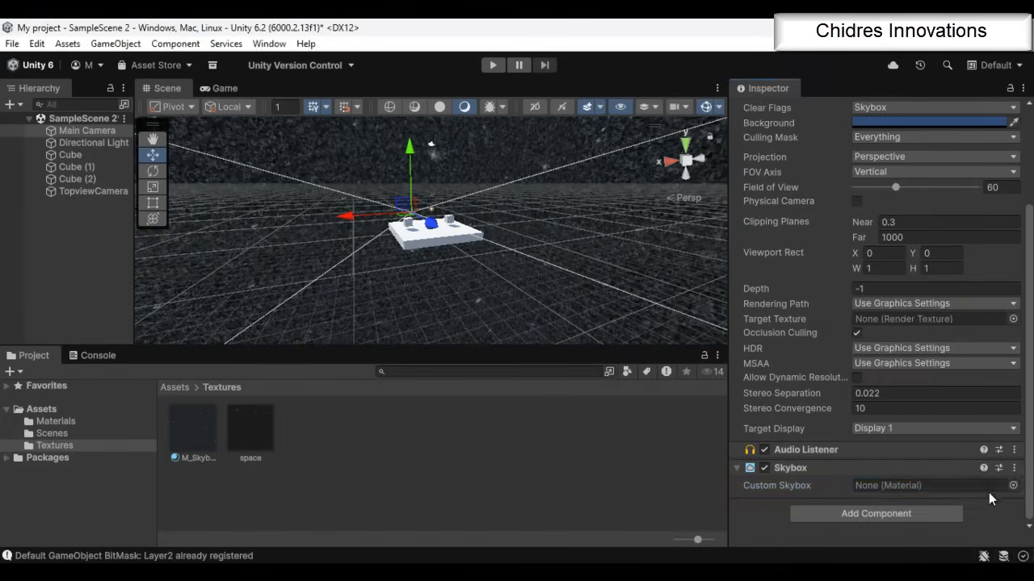
# Set the Custom Skybox of the Main Camera's Skybox component to the Default-Skybox material
pyautogui.click(1014, 486)
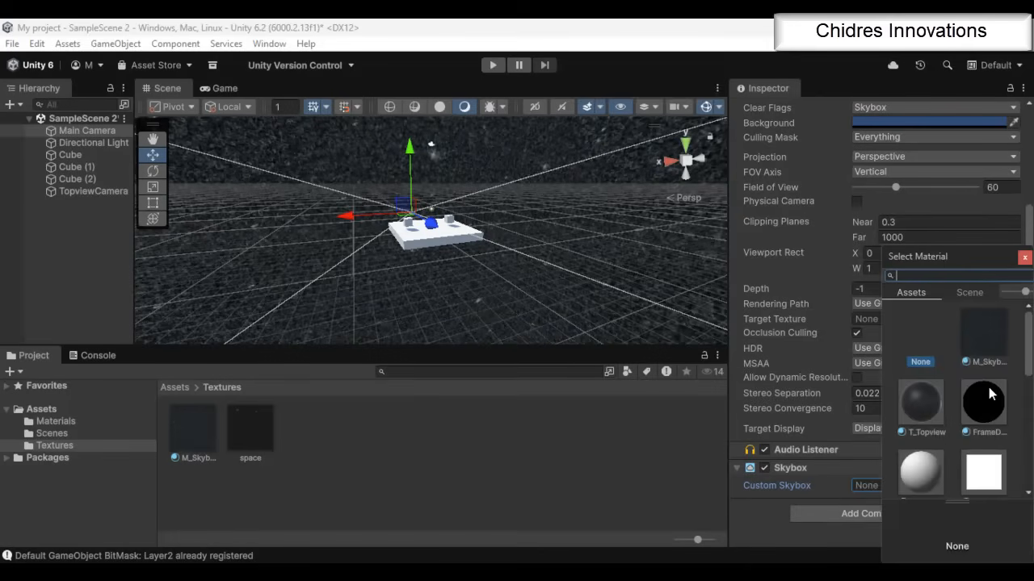
pyautogui.scroll(-2, 990, 392)
pyautogui.click(985, 406)
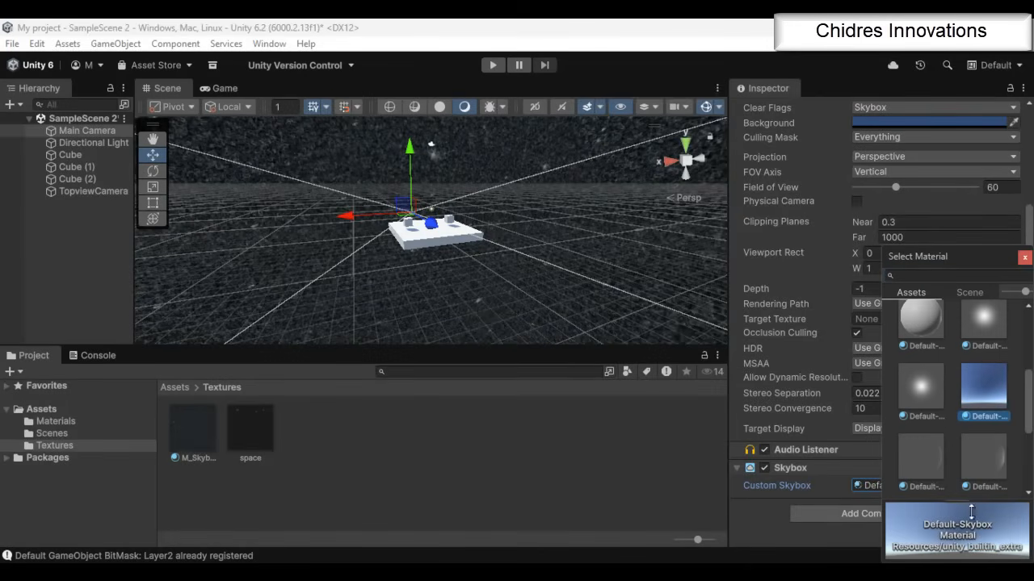
pyautogui.click(633, 467)
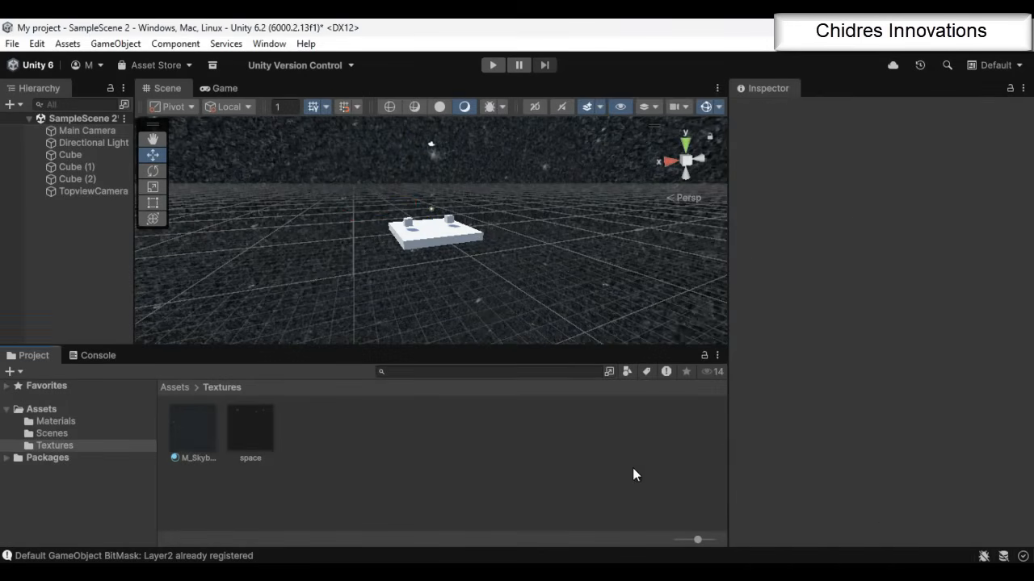
# Check the Main Camera's Custom Skybox setting and inspect its output on Display 1 in the Game view
pyautogui.click(87, 130)
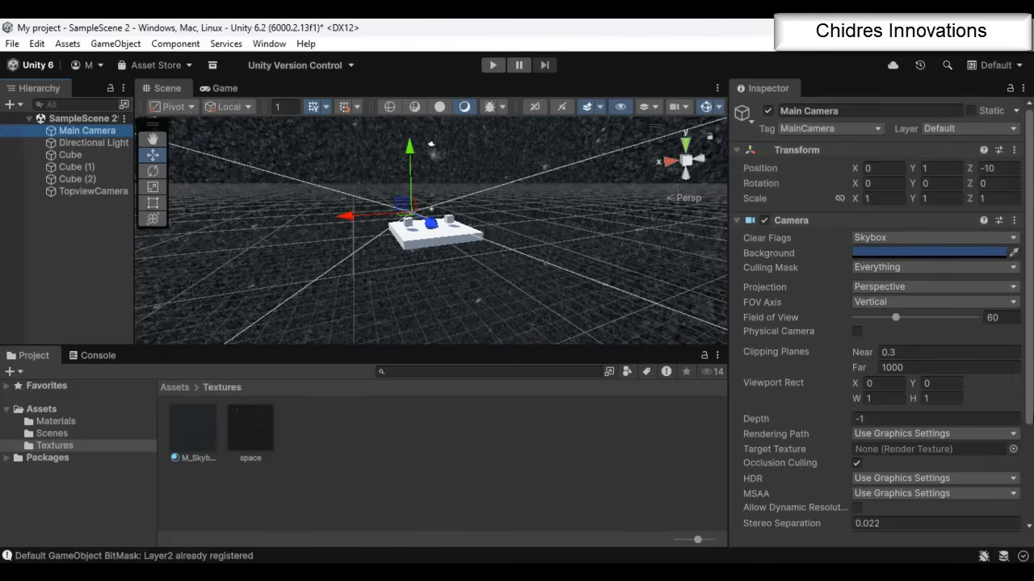
pyautogui.moveTo(1028, 401); pyautogui.dragTo(1030, 515)
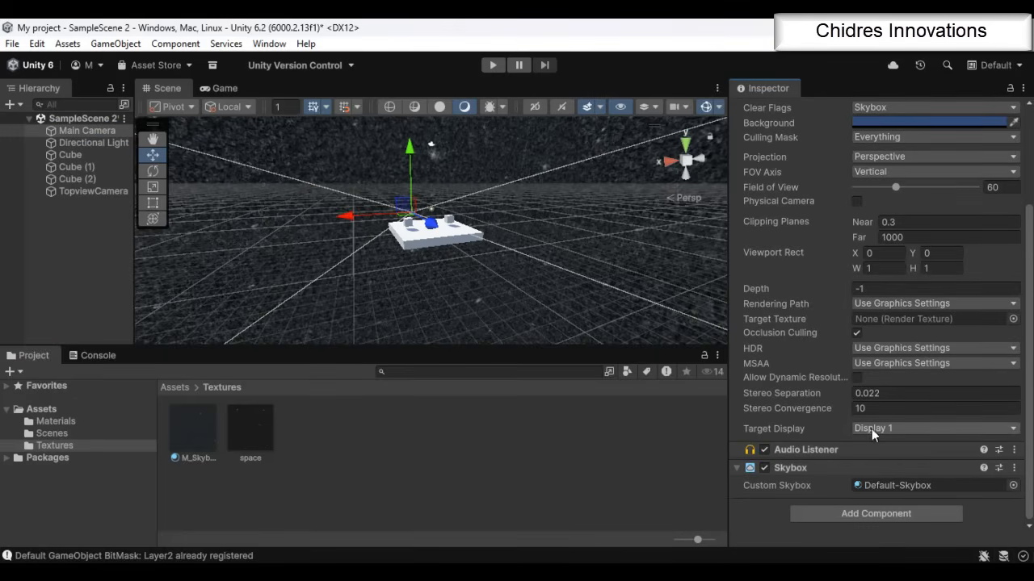
pyautogui.click(229, 90)
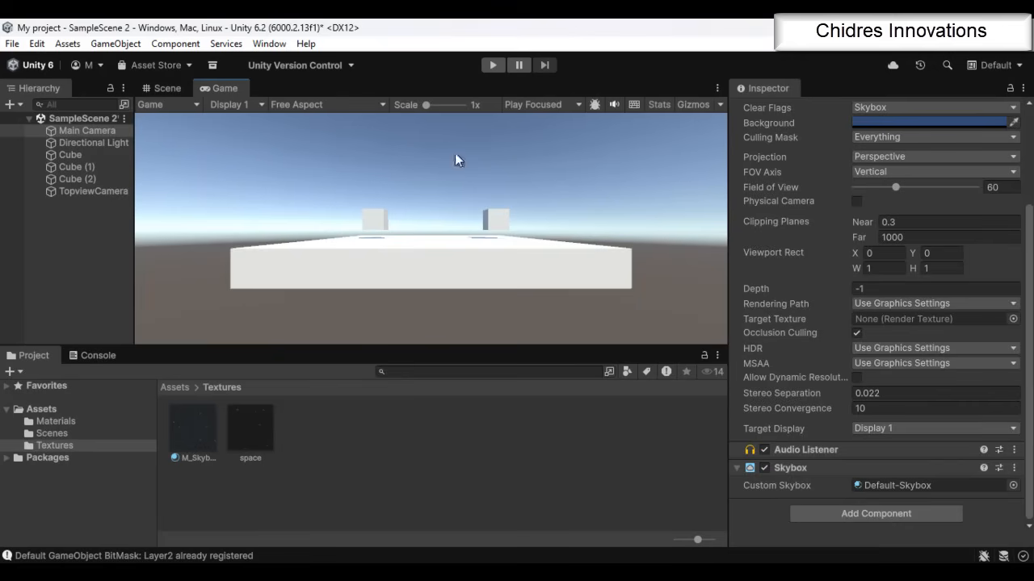
pyautogui.click(112, 132)
pyautogui.click(259, 105)
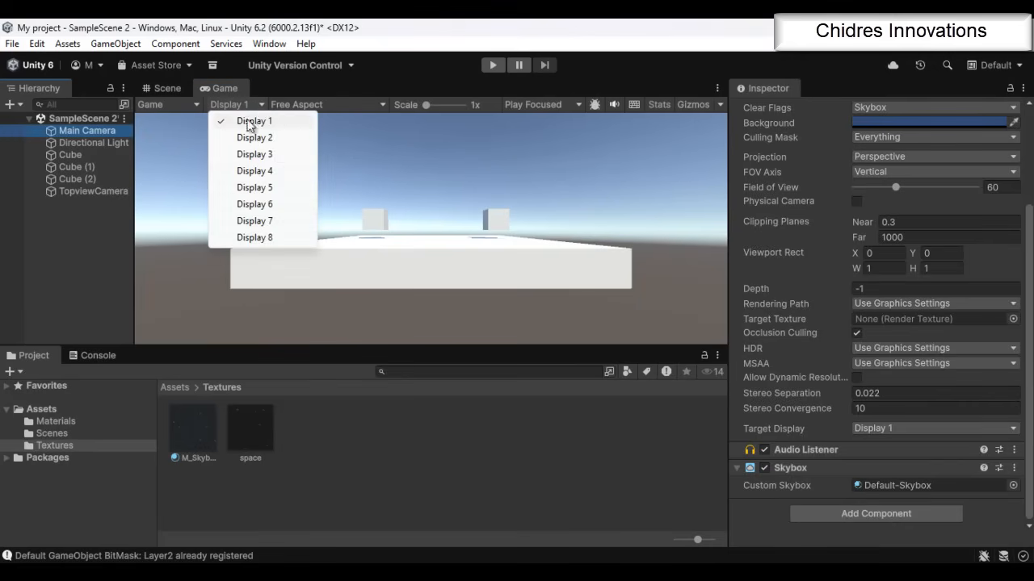
pyautogui.click(273, 122)
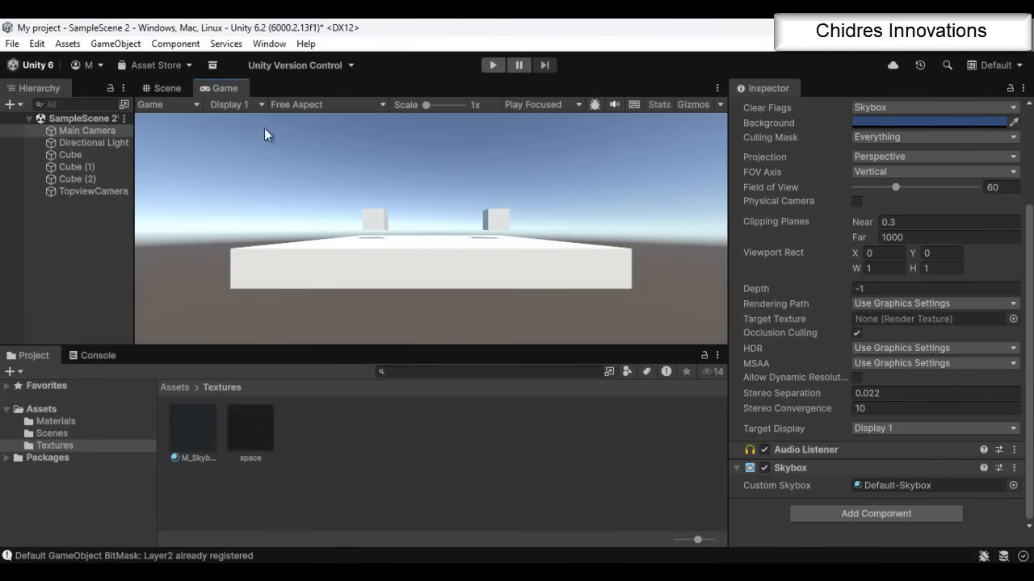
# Add a Skybox component to TopviewCamera and set its Custom Skybox to M_Skybox1
pyautogui.click(94, 190)
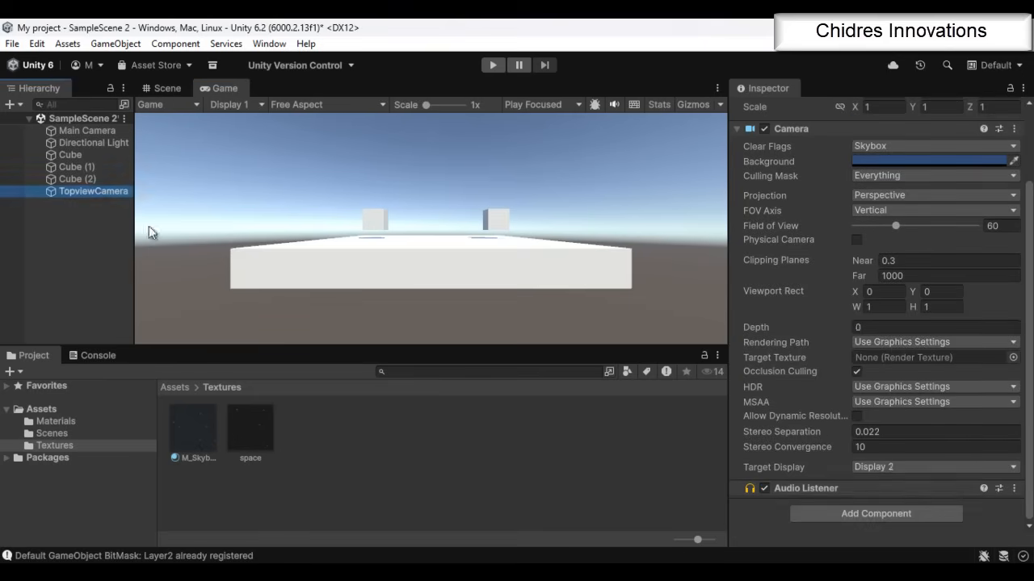
pyautogui.click(880, 513)
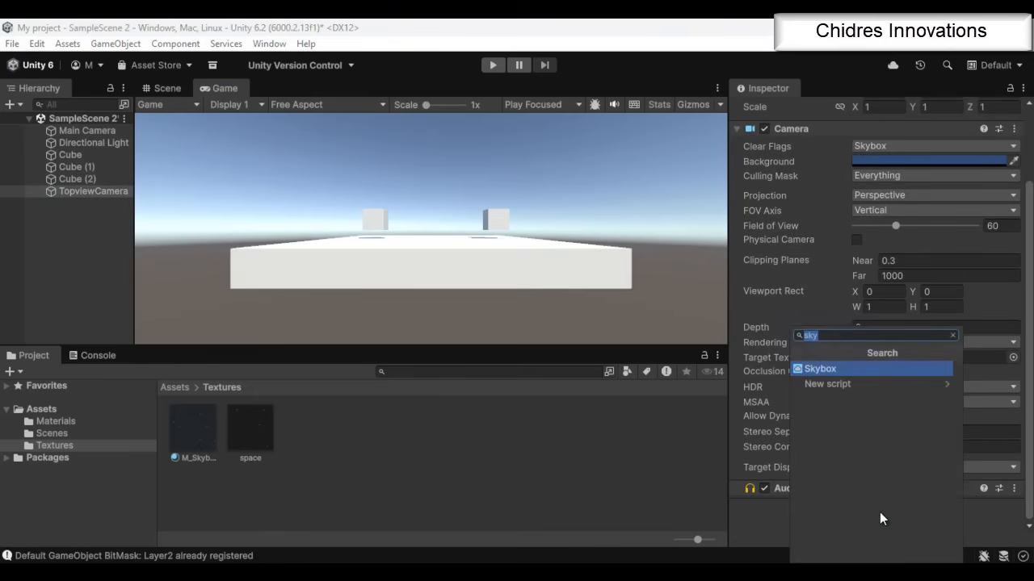
pyautogui.click(835, 369)
pyautogui.scroll(-1, 923, 411)
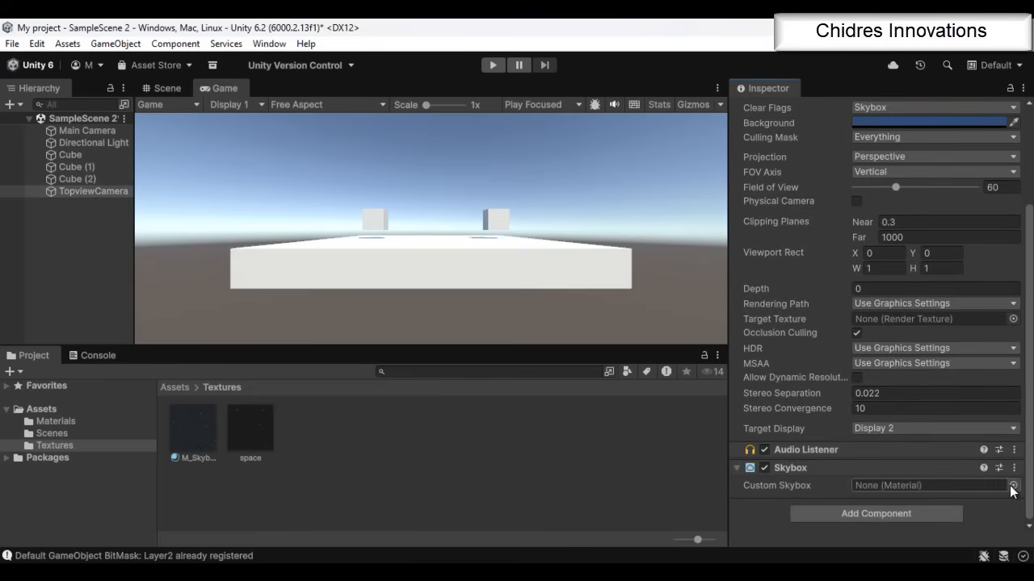
pyautogui.click(1014, 486)
pyautogui.click(983, 329)
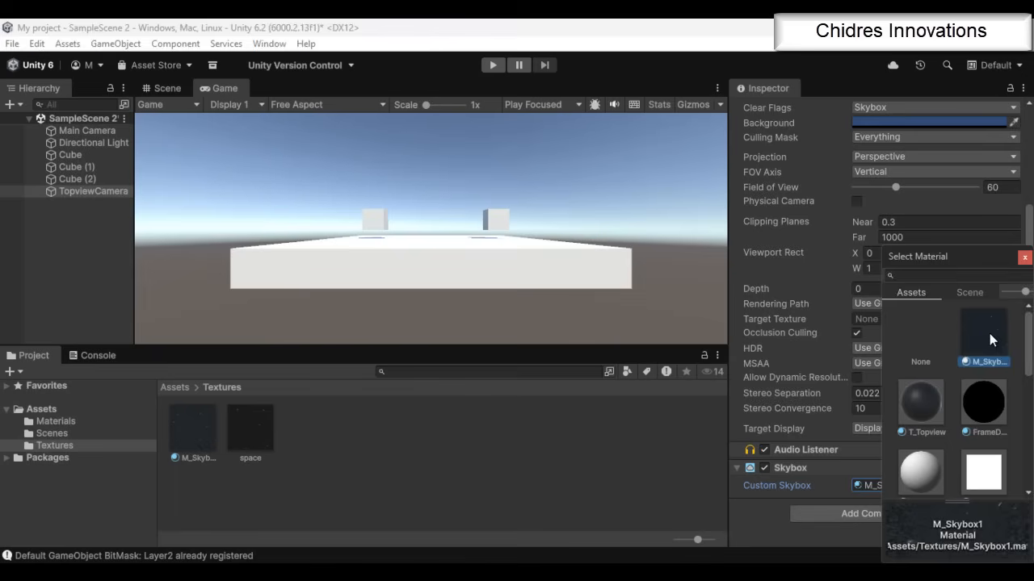
pyautogui.doubleClick(990, 333)
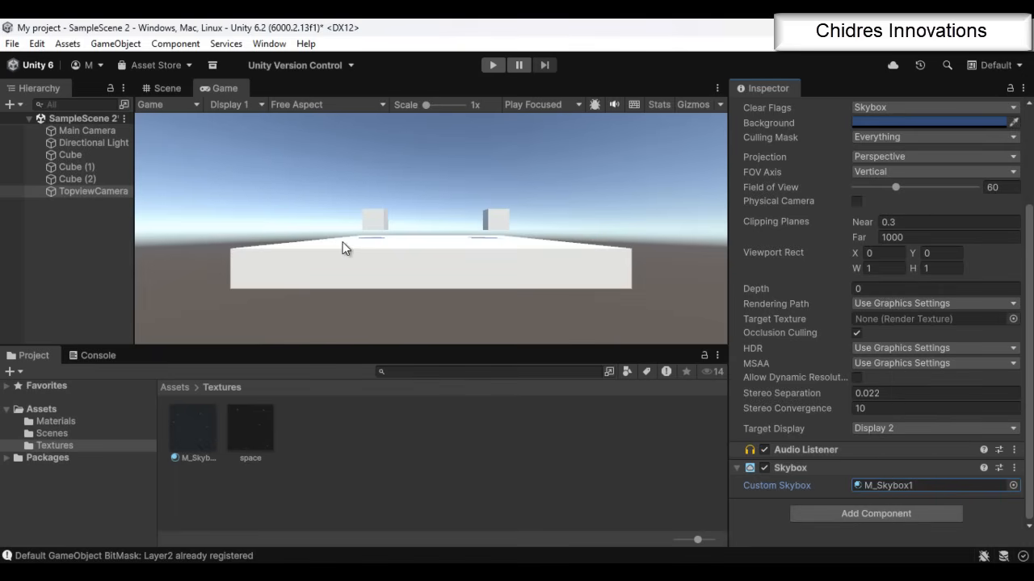
# Compare the Game view output of Display 1 and Display 2 with the Custom Skybox settings of Main Camera and TopviewCamera
pyautogui.click(253, 105)
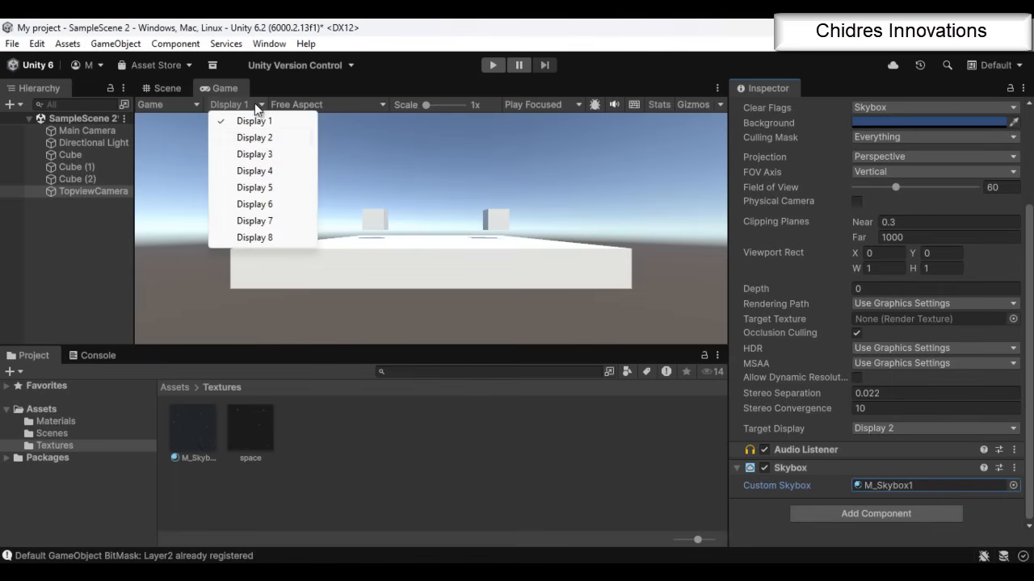
pyautogui.click(266, 139)
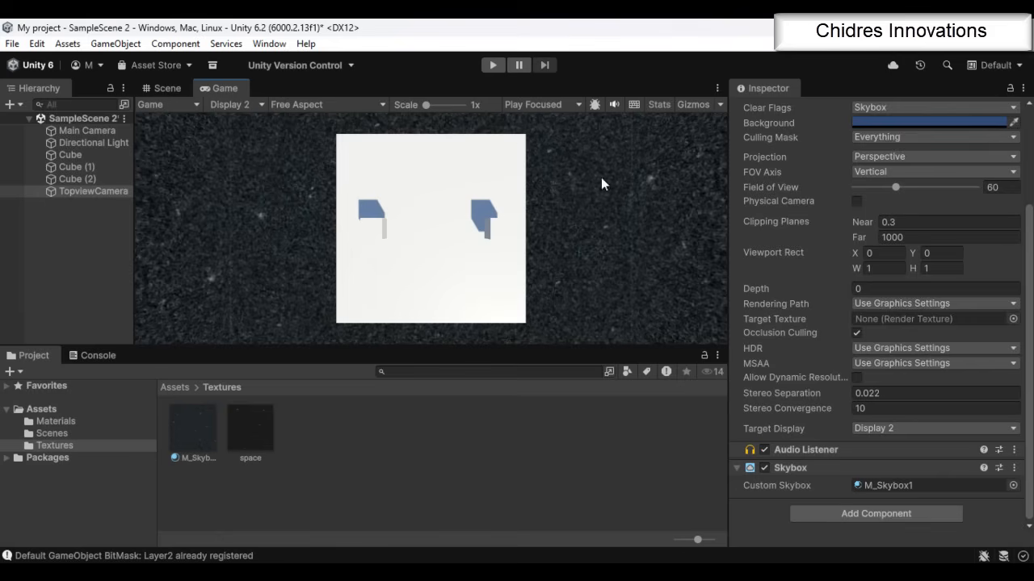
pyautogui.click(233, 104)
pyautogui.click(256, 122)
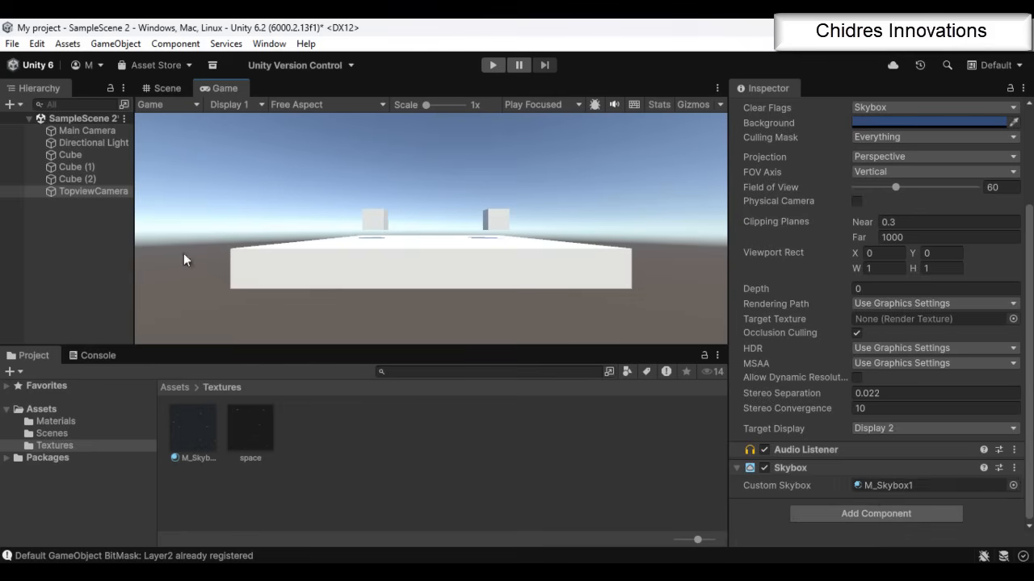
pyautogui.click(97, 132)
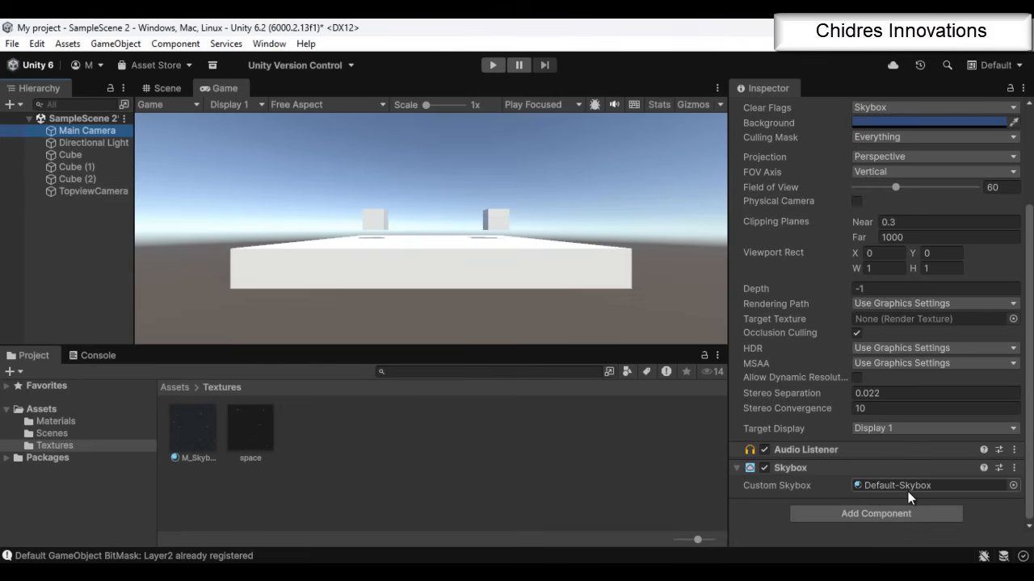
pyautogui.click(248, 107)
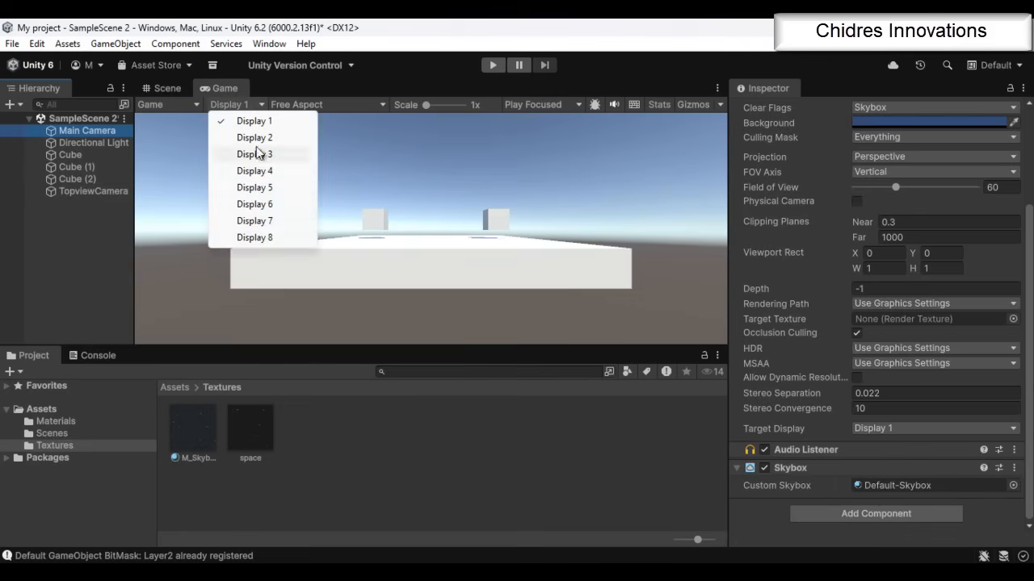
pyautogui.click(250, 138)
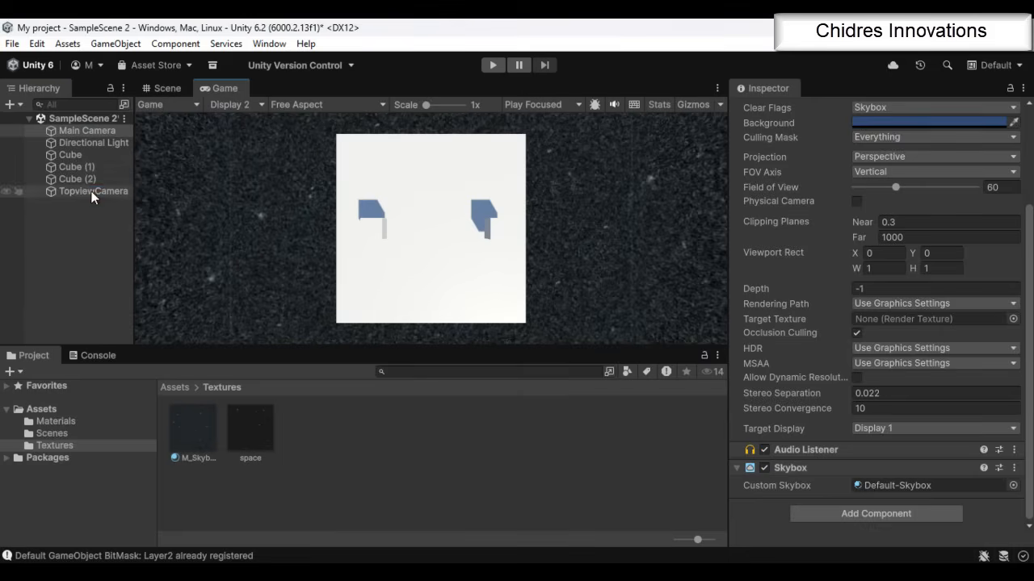
pyautogui.click(92, 192)
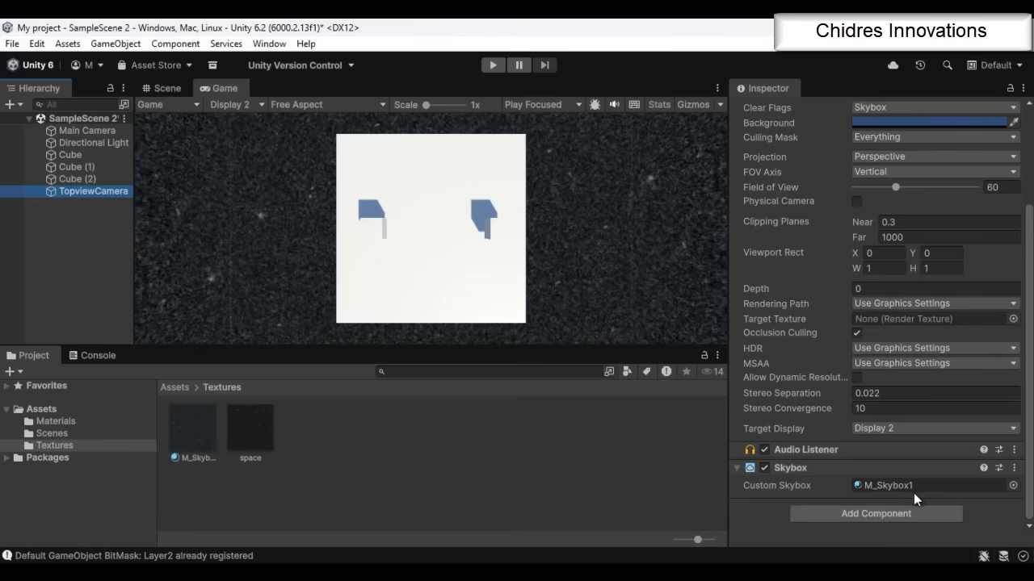
pyautogui.click(92, 134)
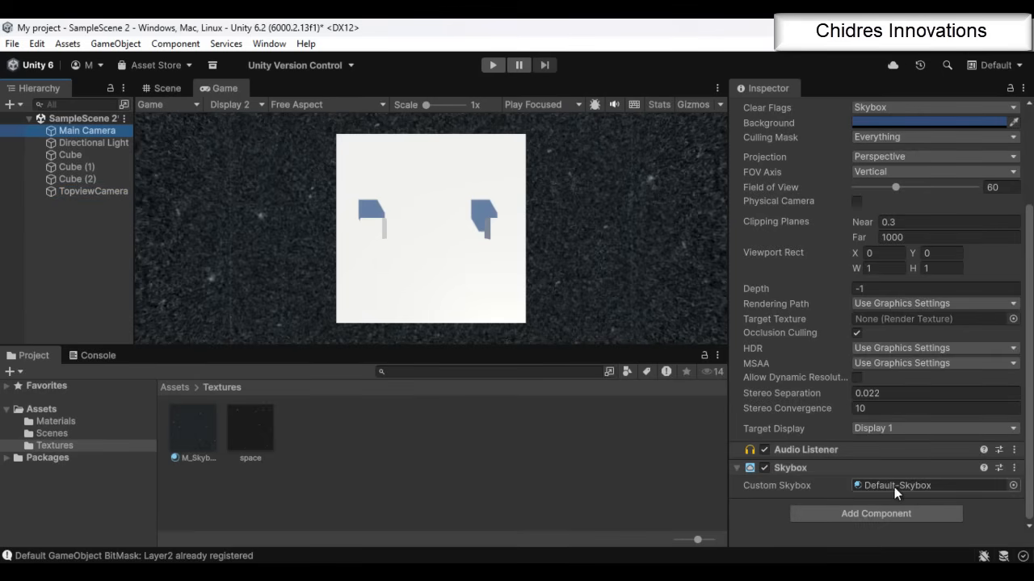
pyautogui.click(96, 188)
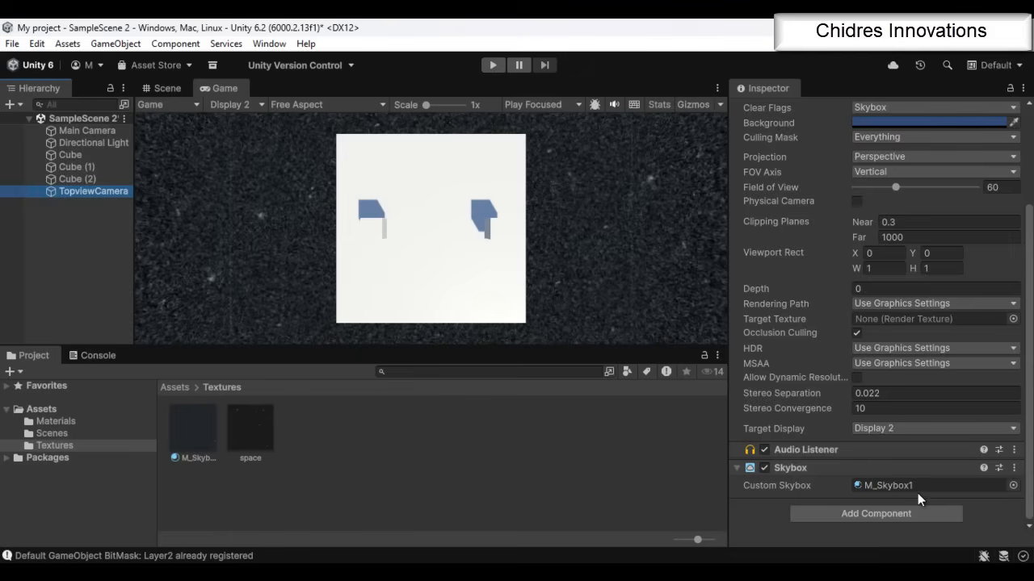
# Check the scene's Skybox Material in the environment lighting settings against the Custom Skybox settings of both cameras
pyautogui.hotkey('ctrl', '1')
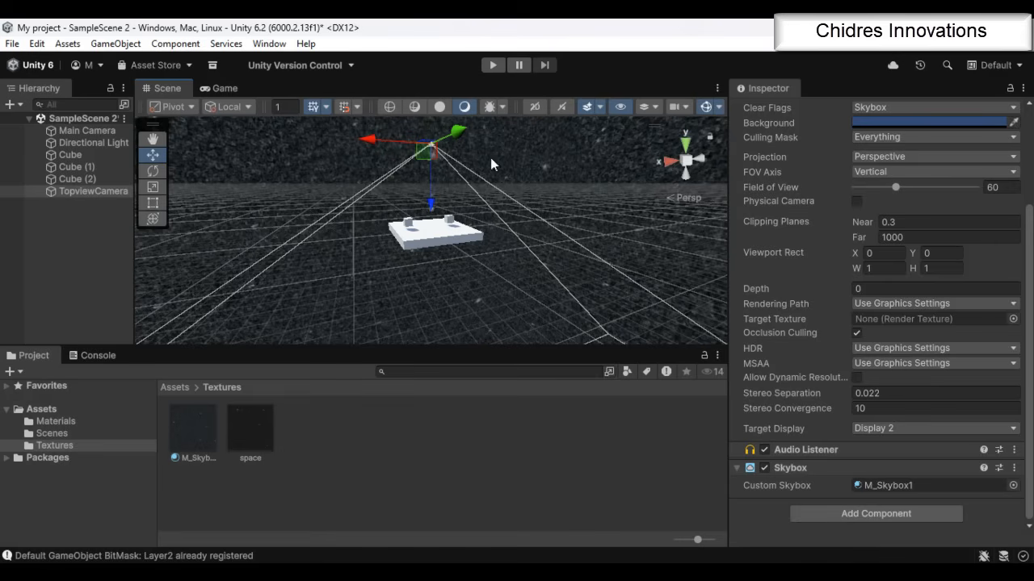
pyautogui.click(269, 44)
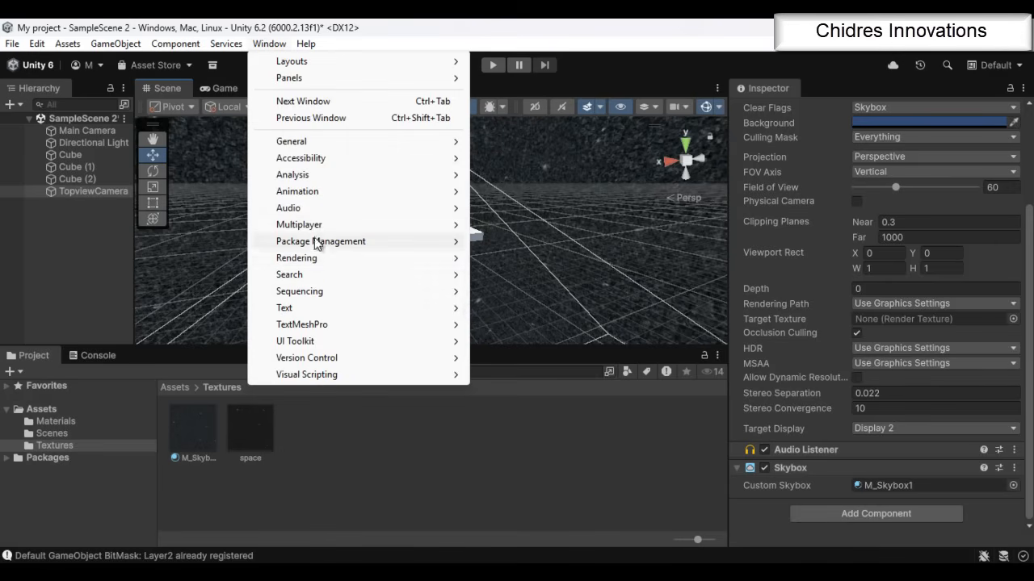
pyautogui.moveTo(318, 259)
pyautogui.click(580, 258)
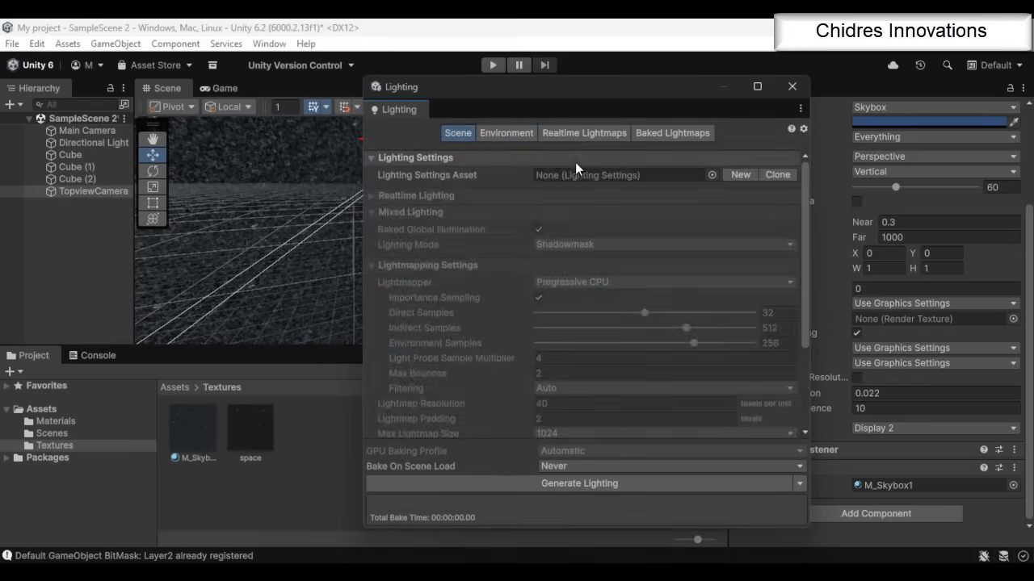
pyautogui.click(504, 133)
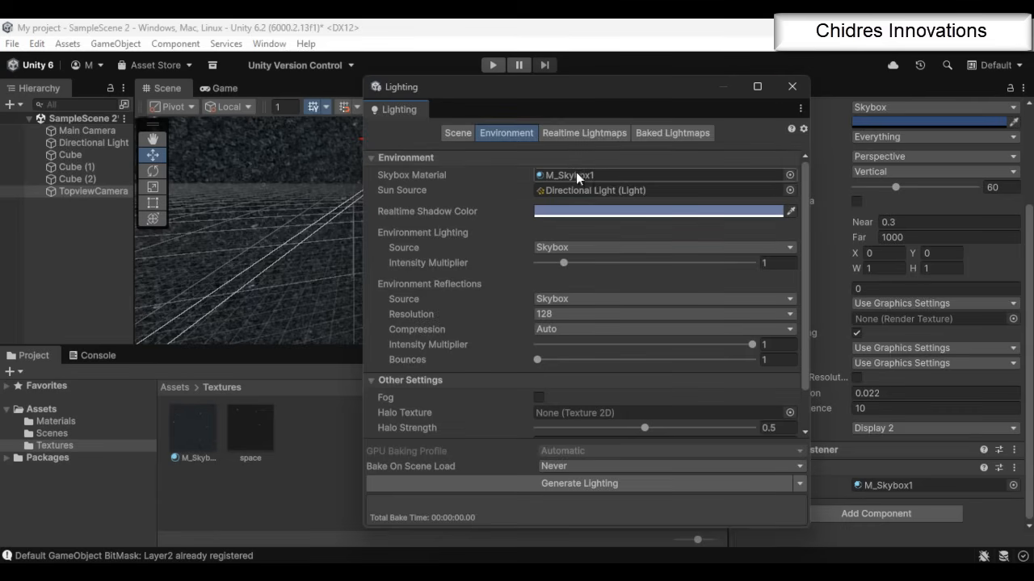
pyautogui.click(791, 85)
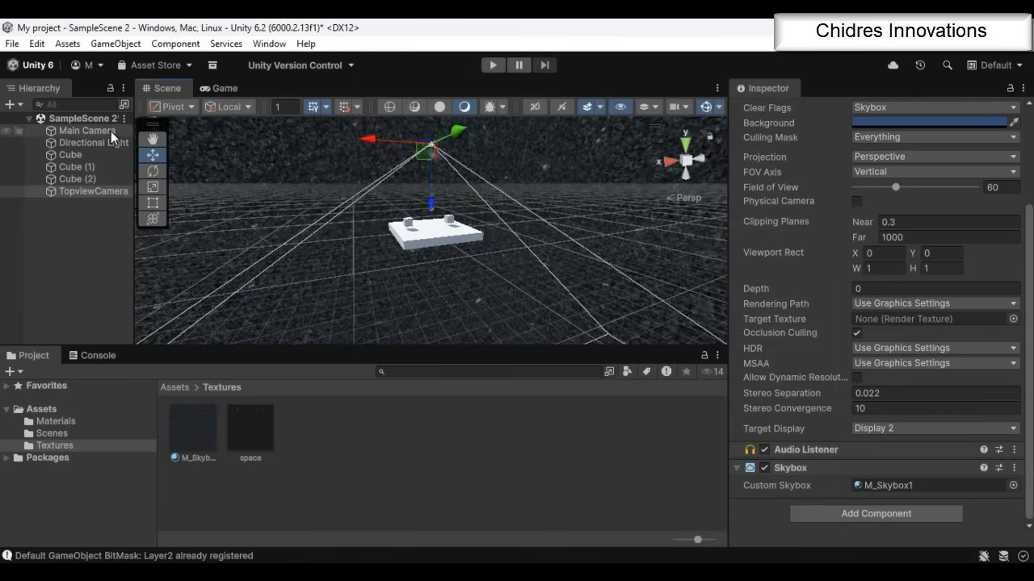
pyautogui.click(111, 131)
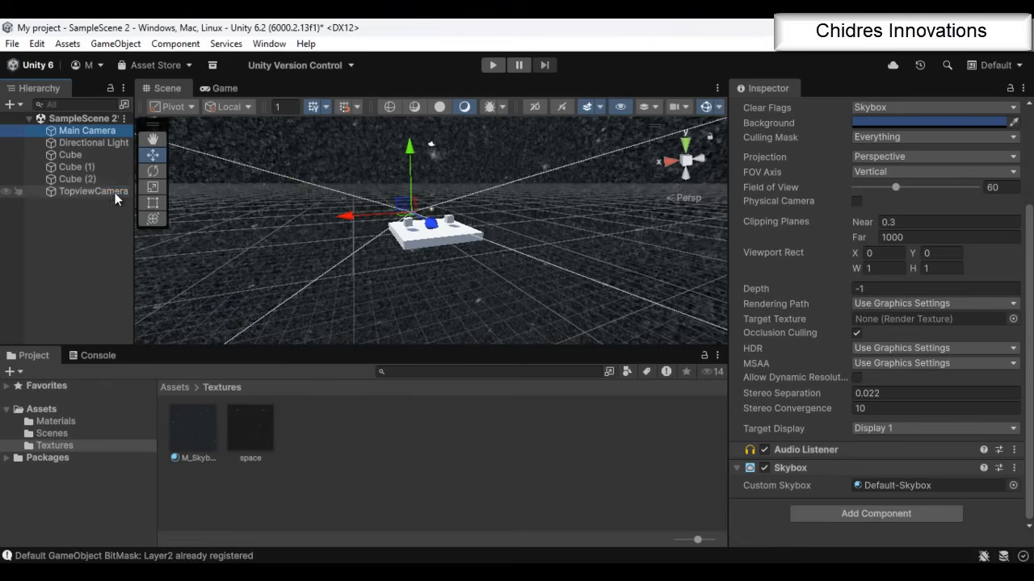
pyautogui.click(93, 191)
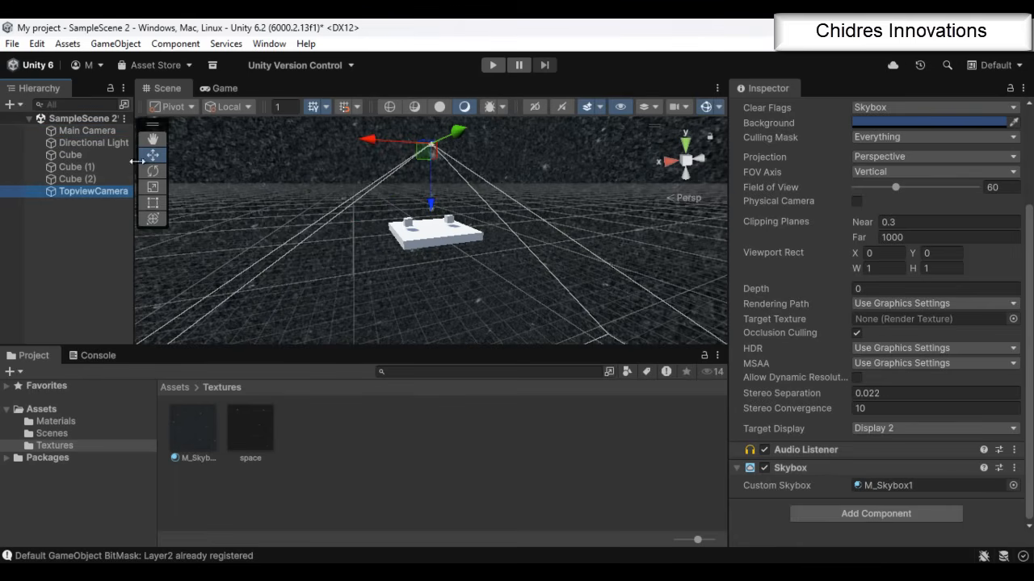
pyautogui.click(118, 130)
pyautogui.click(93, 191)
# Open SampleScene 3 from the Scenes folder, saving the changes made in SampleScene 2
pyautogui.click(54, 433)
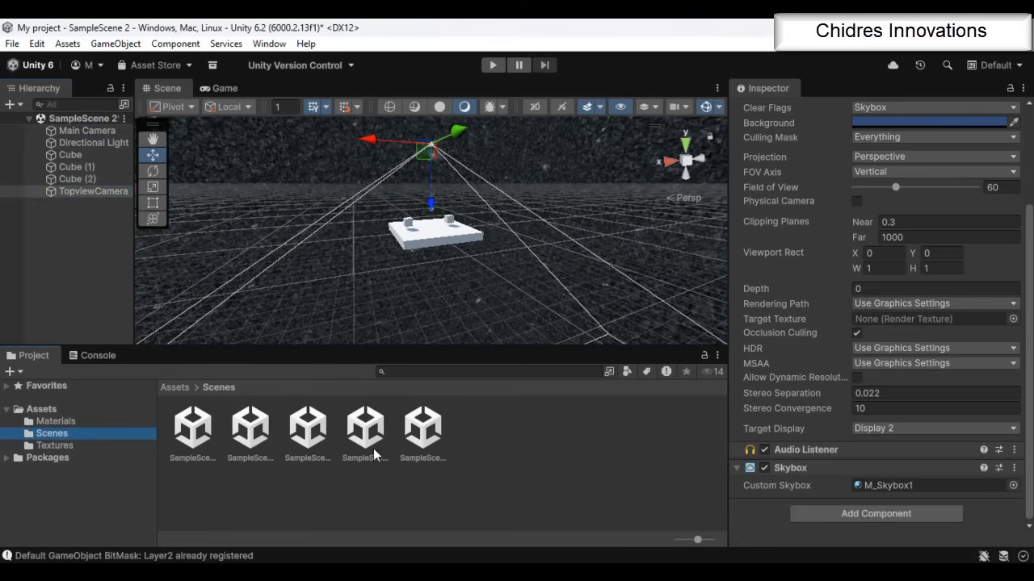
pyautogui.doubleClick(355, 449)
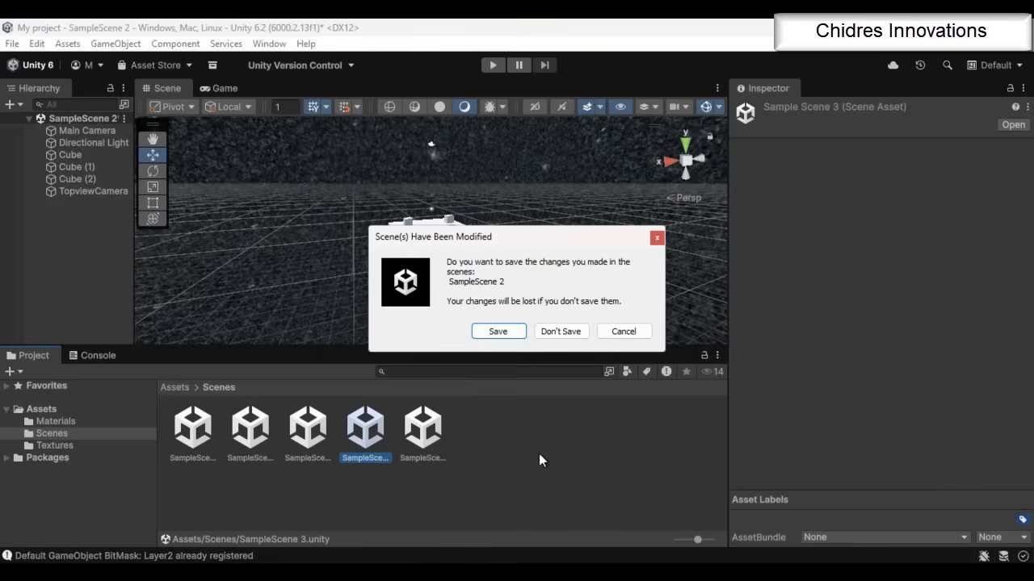
pyautogui.click(523, 335)
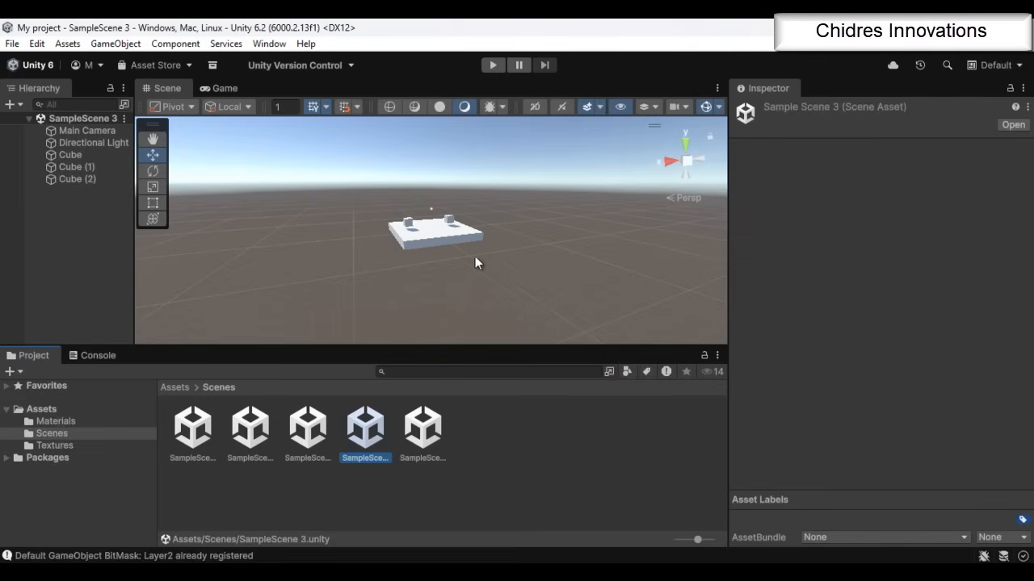
# Delete the large base Cube under the two small cubes and add a Plane in its place
pyautogui.keyDown('alt'); pyautogui.moveTo(419, 286); pyautogui.dragTo(662, 308); pyautogui.keyUp('alt')
pyautogui.scroll(5, 518, 239)
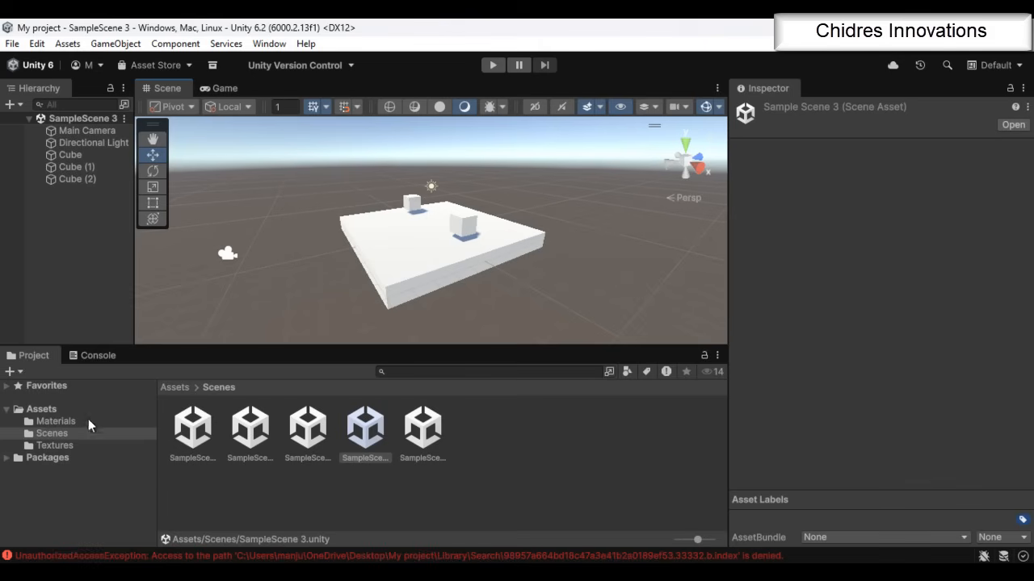
pyautogui.click(64, 421)
pyautogui.click(51, 410)
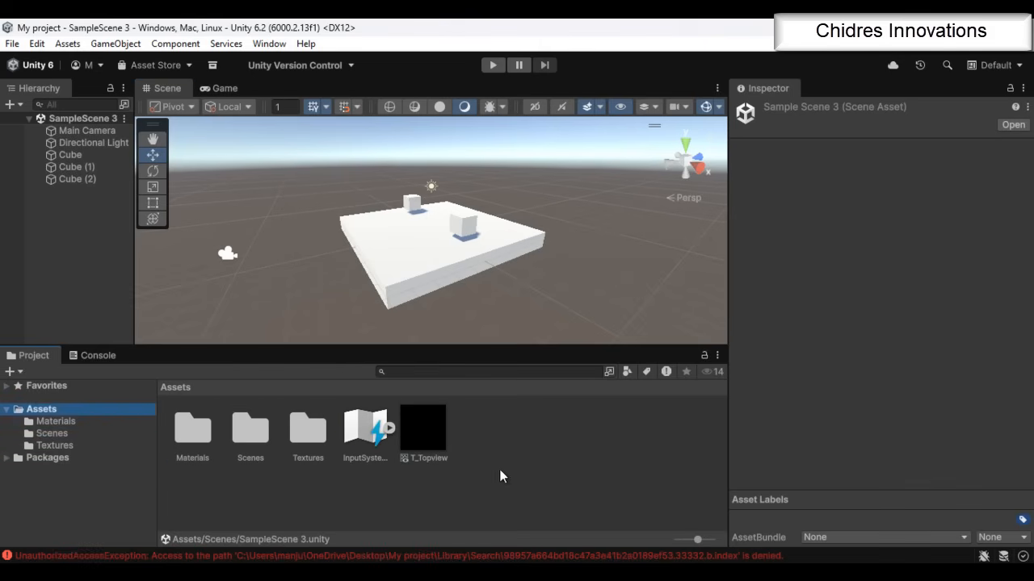
pyautogui.click(420, 252)
pyautogui.press('Delete')
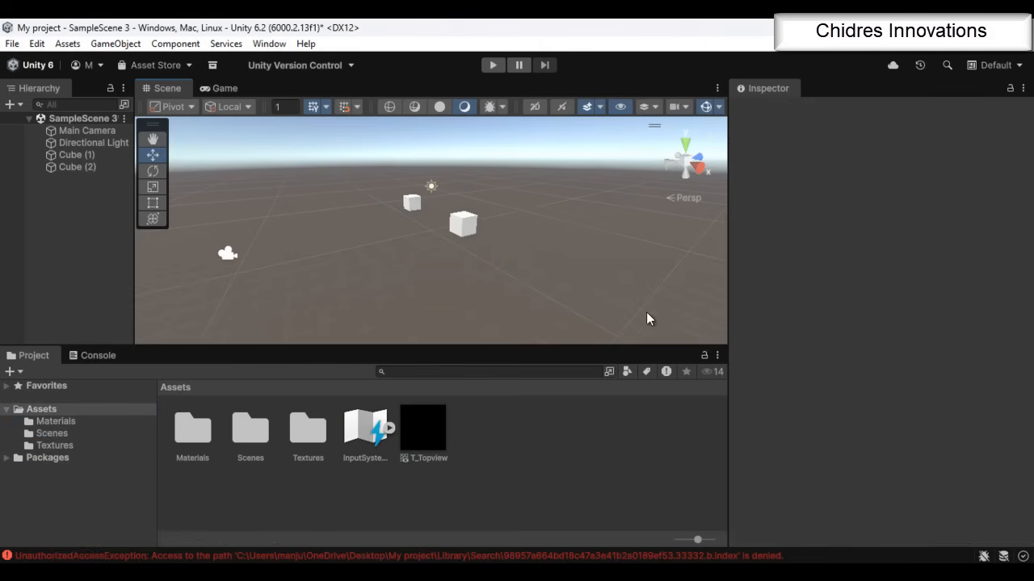
pyautogui.click(115, 44)
pyautogui.moveTo(138, 111)
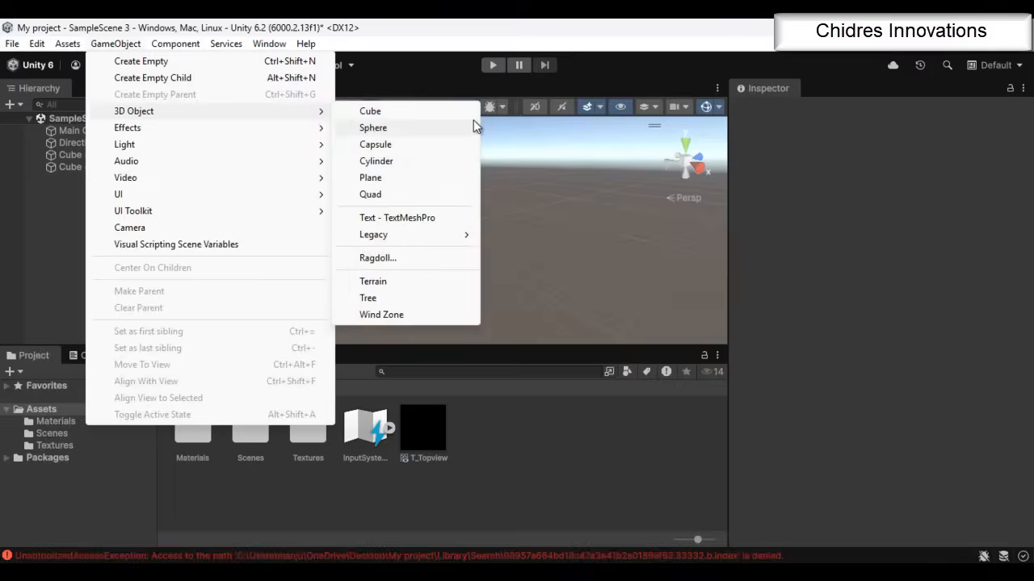
pyautogui.click(407, 178)
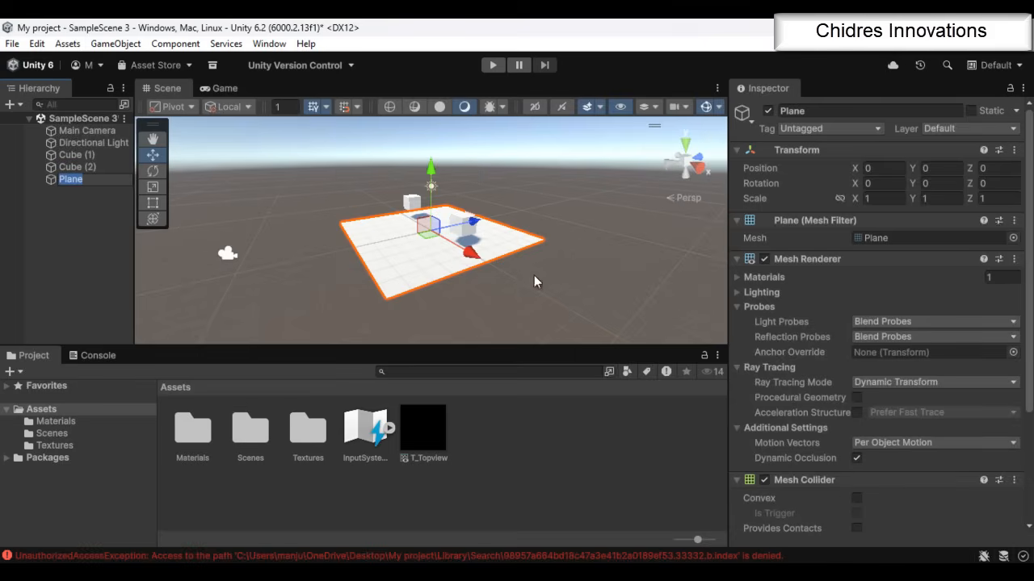
# Create a new material named M_Floor in the Assets folder
pyautogui.rightClick(563, 489)
pyautogui.moveTo(623, 97)
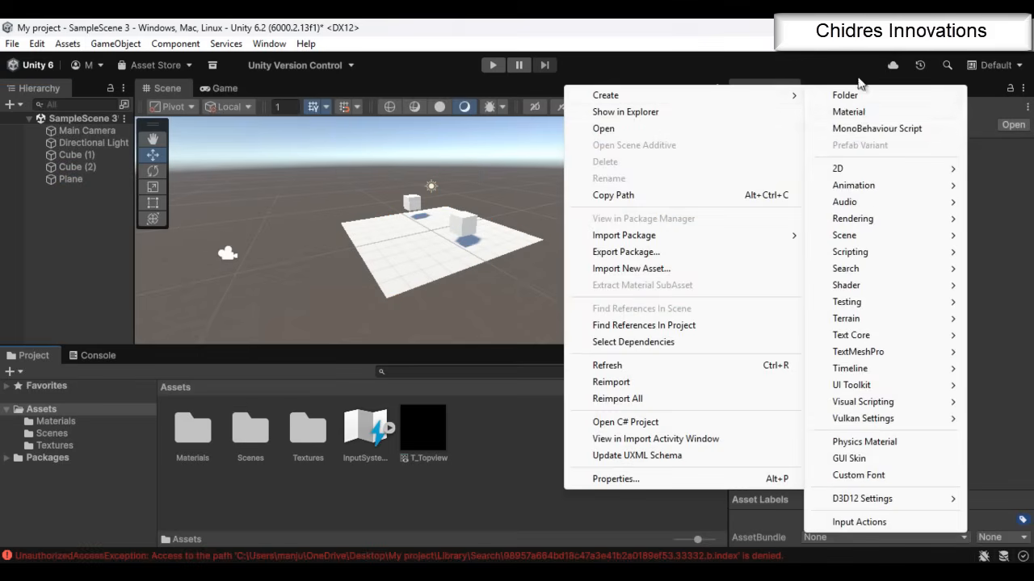
pyautogui.click(856, 113)
pyautogui.write('M')
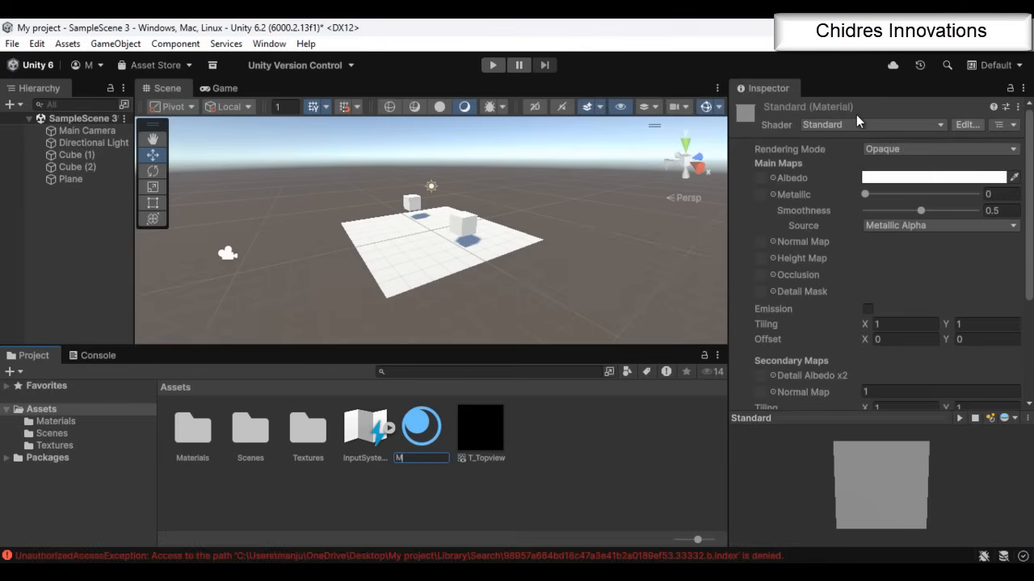
pyautogui.write('_Floor')
pyautogui.press('Return')
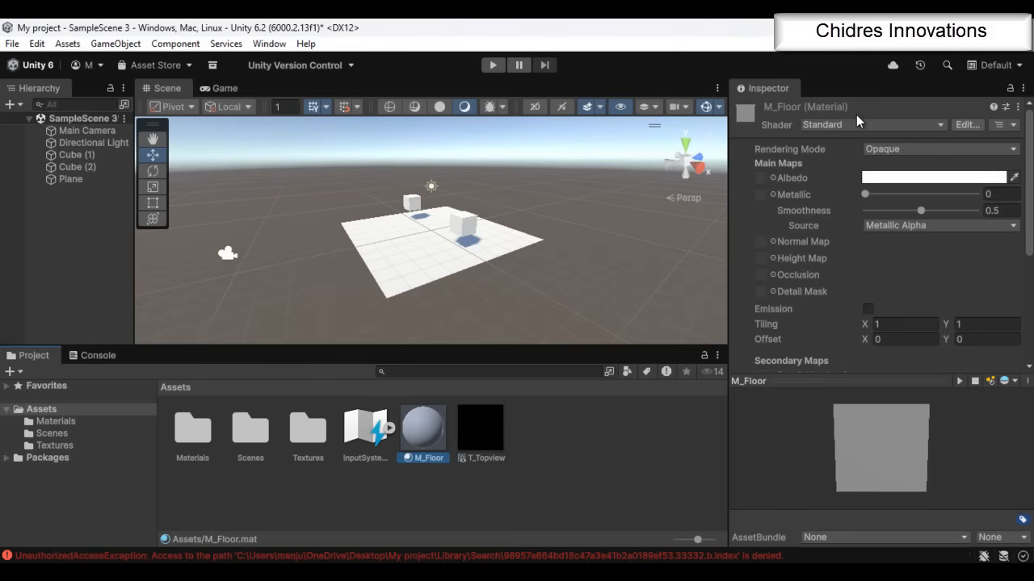
# Set M_Floor's Metallic and Smoothness to 1 and its Albedo to black, and apply the material to the Plane
pyautogui.moveTo(890, 194); pyautogui.dragTo(979, 210)
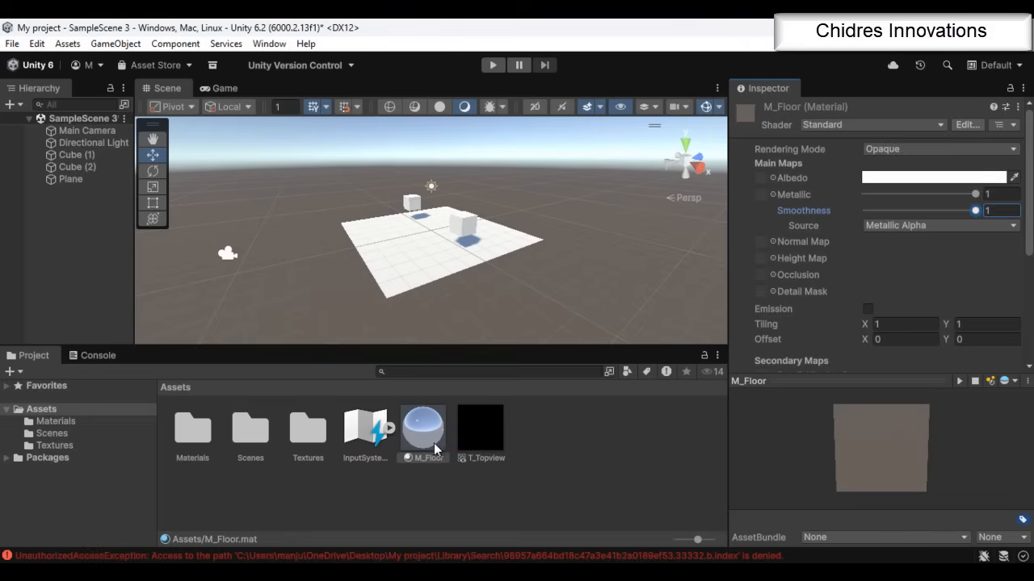
pyautogui.click(911, 178)
pyautogui.moveTo(928, 201); pyautogui.dragTo(904, 232)
pyautogui.click(1025, 63)
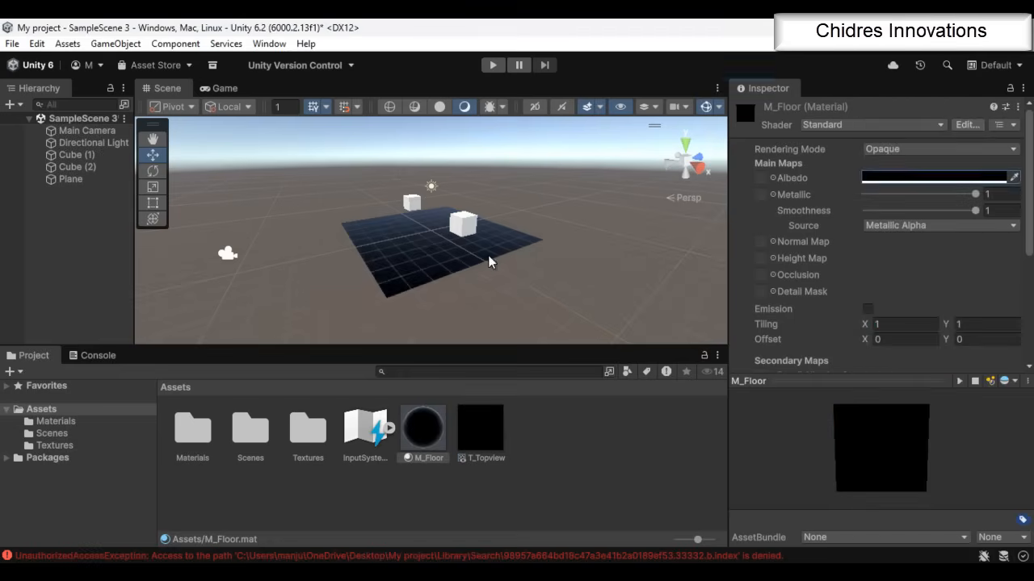
# Create a second material named M_Red in the Assets folder
pyautogui.keyDown('alt'); pyautogui.moveTo(397, 278); pyautogui.dragTo(649, 297); pyautogui.keyUp('alt')
pyautogui.scroll(6, 581, 283)
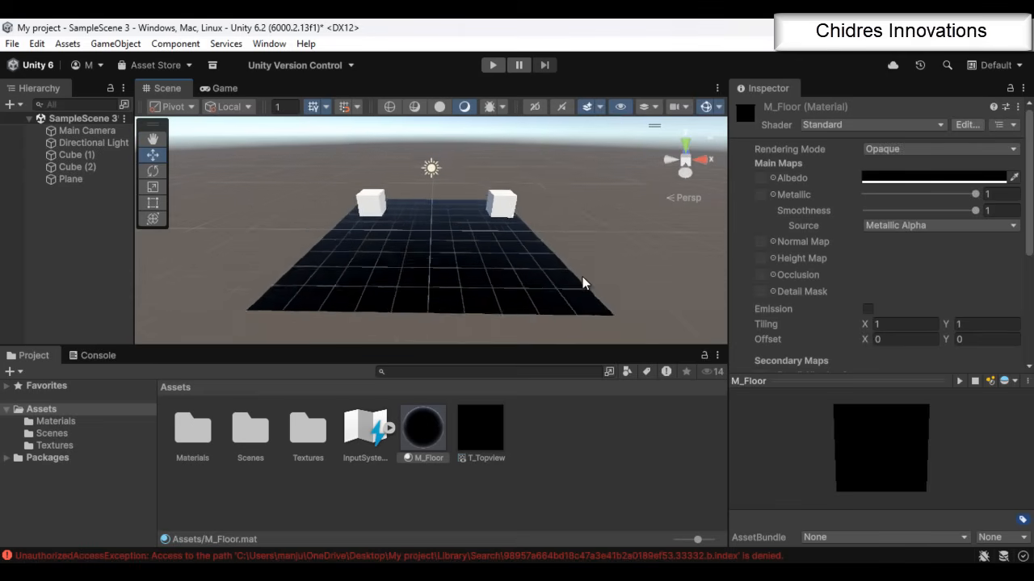
pyautogui.rightClick(585, 436)
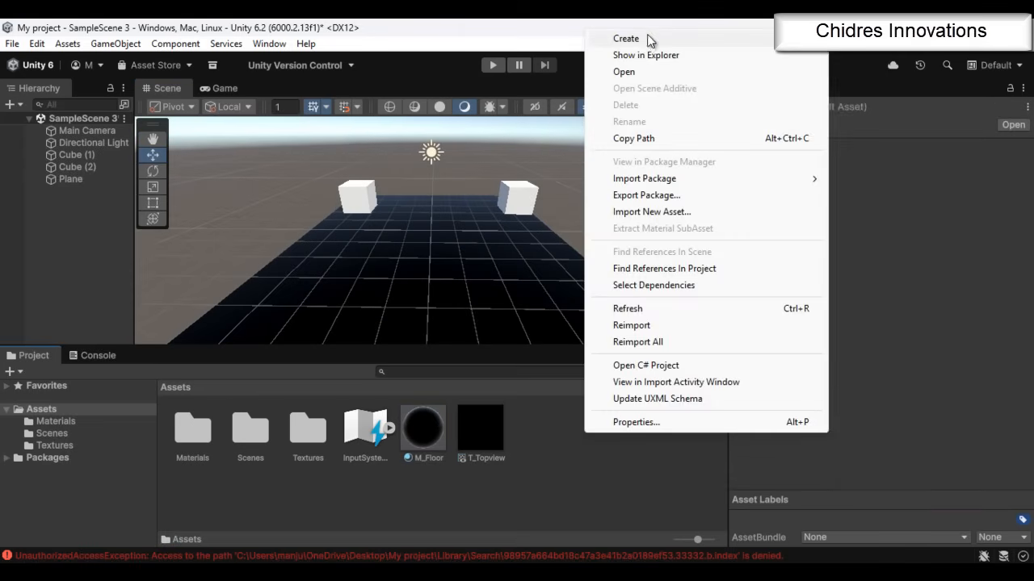
pyautogui.click(653, 39)
pyautogui.click(861, 55)
pyautogui.write('M_Red')
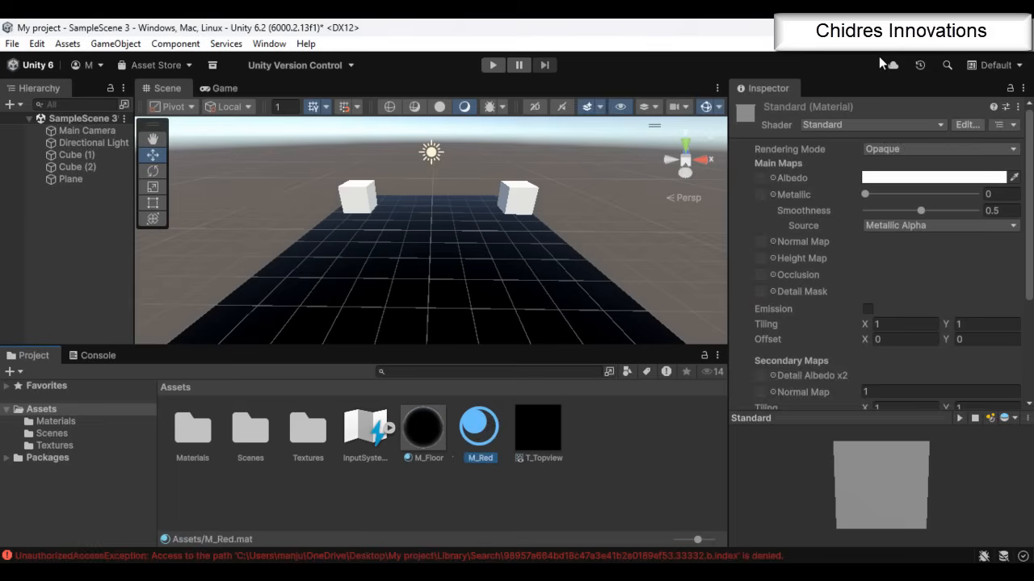
pyautogui.press('Return')
# Set M_Red's Albedo colour to bright red and apply the material to both small cubes
pyautogui.click(908, 175)
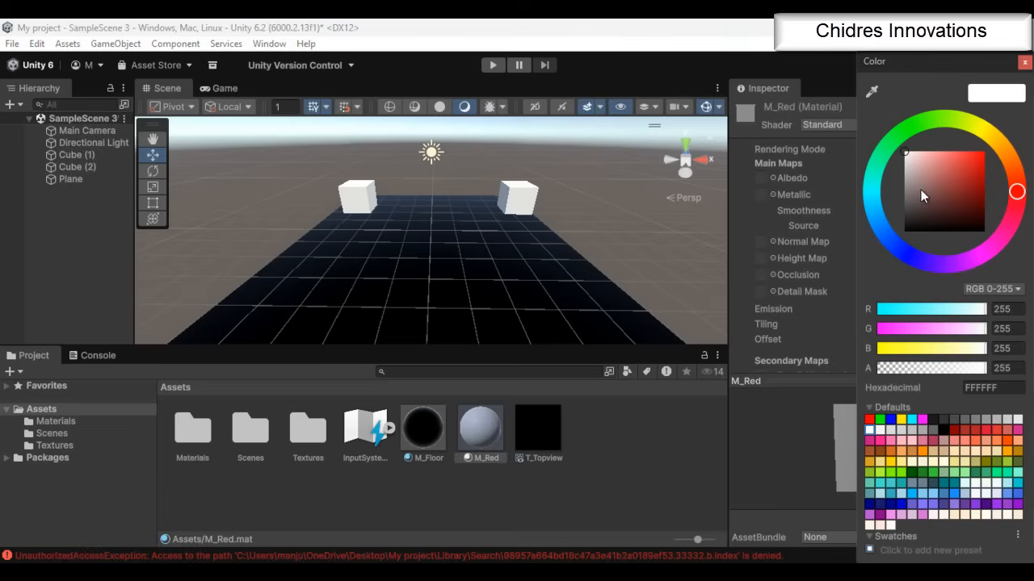
pyautogui.moveTo(923, 192); pyautogui.dragTo(1022, 129)
pyautogui.click(1027, 69)
pyautogui.moveTo(480, 428); pyautogui.dragTo(357, 202)
pyautogui.moveTo(485, 416); pyautogui.dragTo(519, 216)
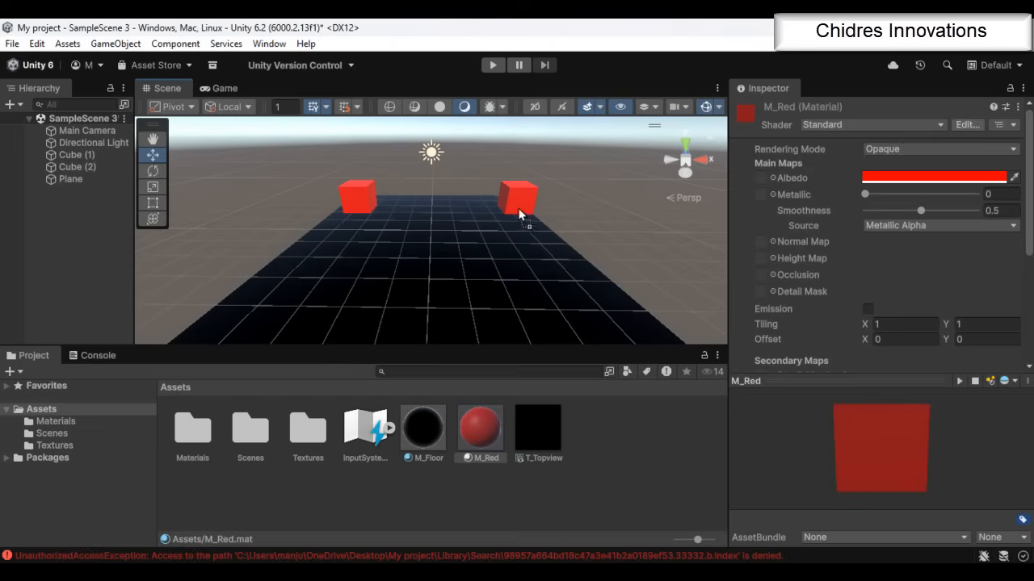
# Stretch Cube (1) vertically to a Y scale of about 4.14
pyautogui.click(368, 221)
pyautogui.press('r')
pyautogui.moveTo(353, 156); pyautogui.dragTo(353, 97)
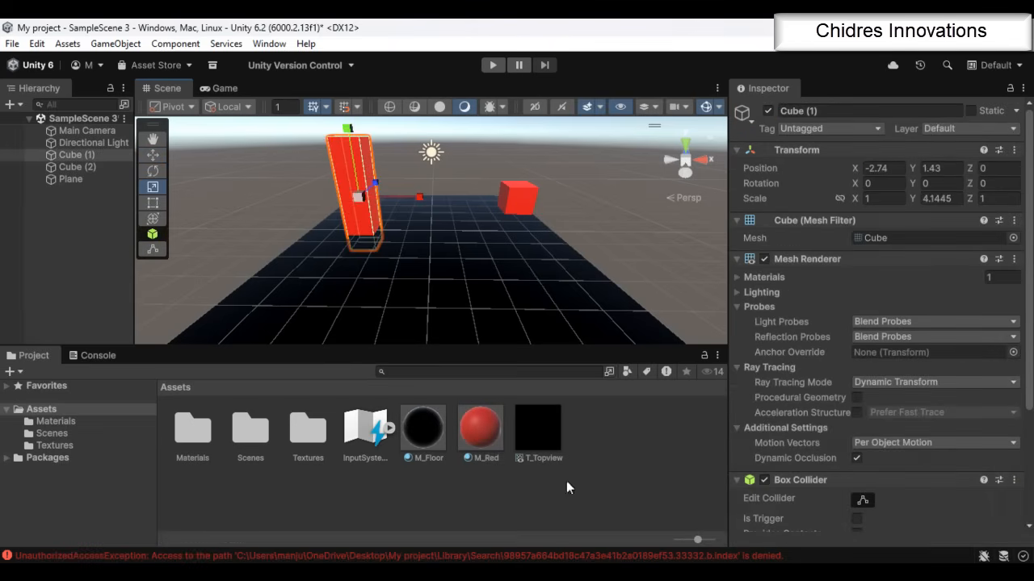
# Stretch Cube (2) vertically to a Y scale of about 3.52
pyautogui.click(525, 198)
pyautogui.moveTo(527, 130); pyautogui.dragTo(527, 80)
pyautogui.keyDown('alt'); pyautogui.moveTo(580, 235); pyautogui.dragTo(348, 197); pyautogui.keyUp('alt')
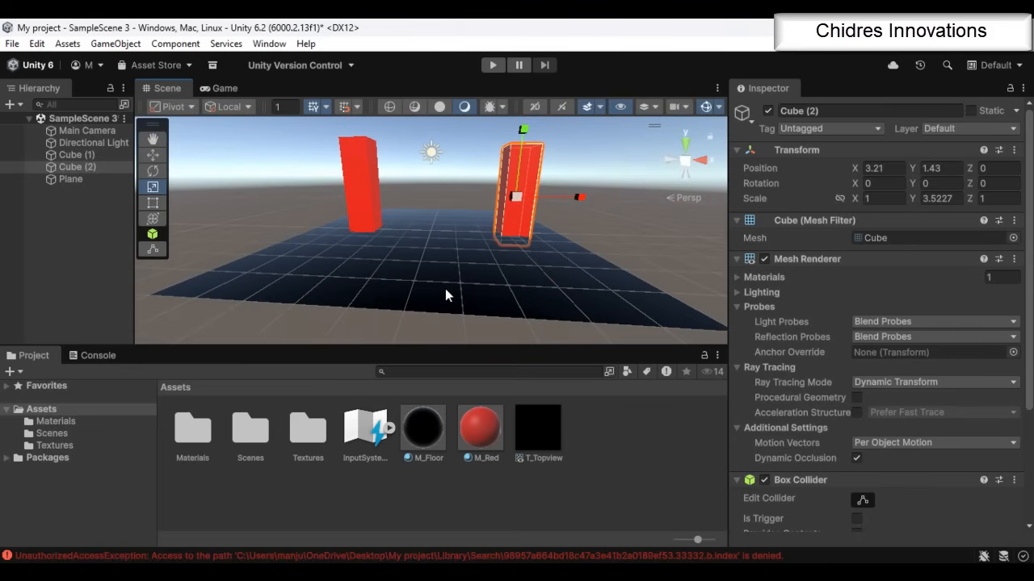
pyautogui.keyDown('alt'); pyautogui.moveTo(424, 316); pyautogui.dragTo(401, 253); pyautogui.keyUp('alt')
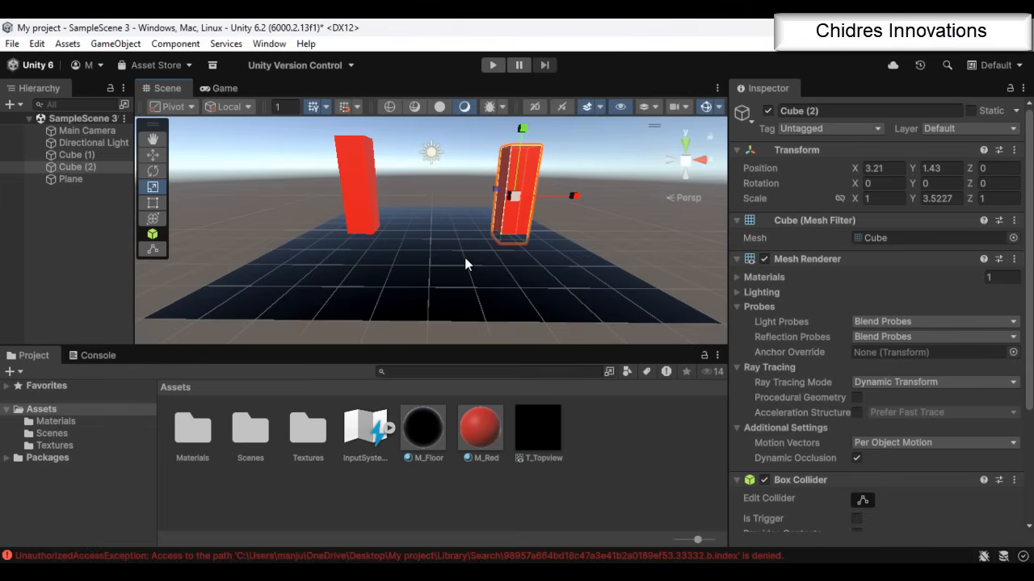
# Find the Post Processing package, version 3.5.1, in the Unity Registry and install it in the project
pyautogui.click(279, 45)
pyautogui.moveTo(321, 244)
pyautogui.click(537, 244)
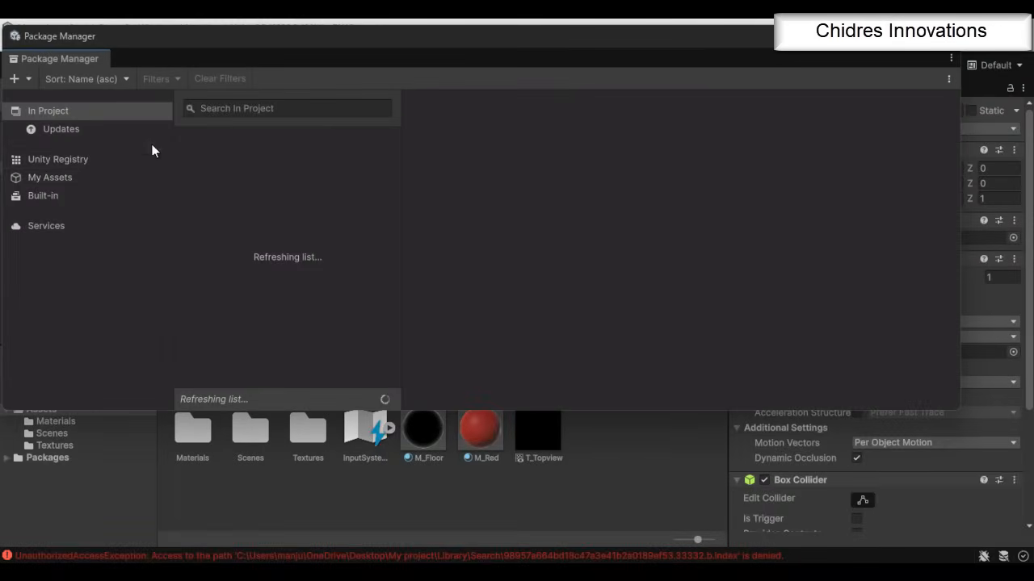
pyautogui.click(84, 165)
pyautogui.click(233, 109)
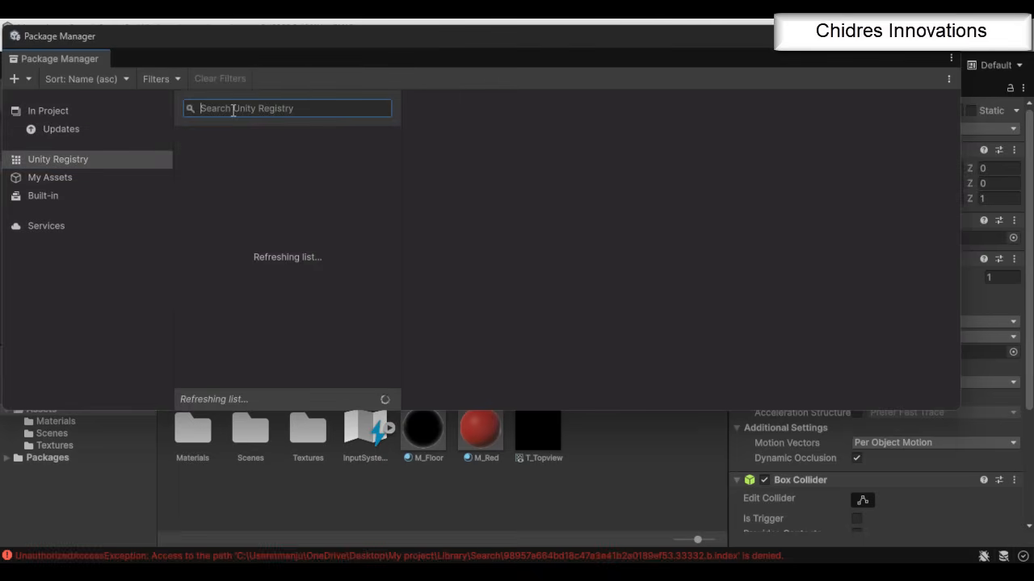
pyautogui.write('post')
pyautogui.click(251, 164)
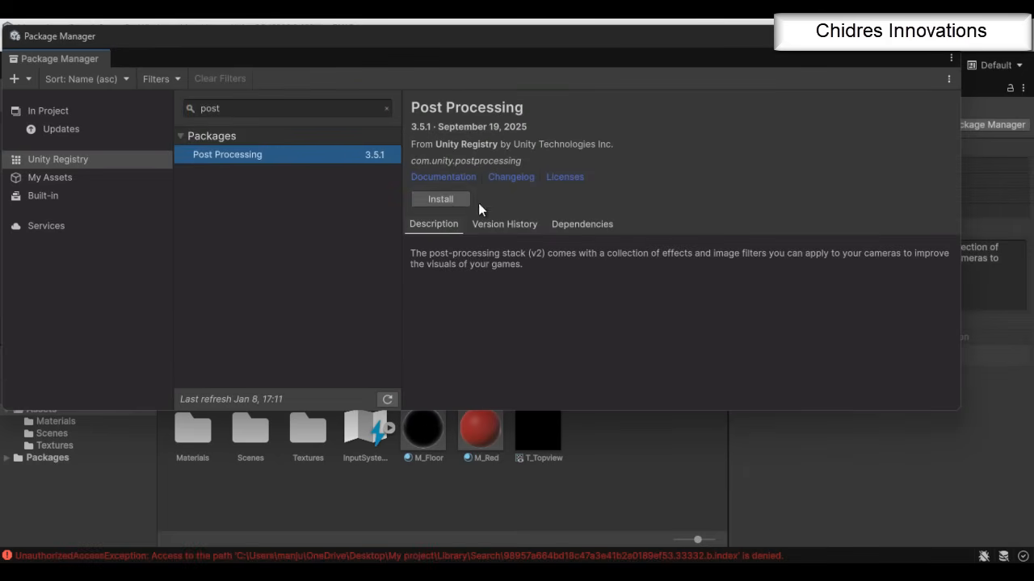
pyautogui.click(451, 200)
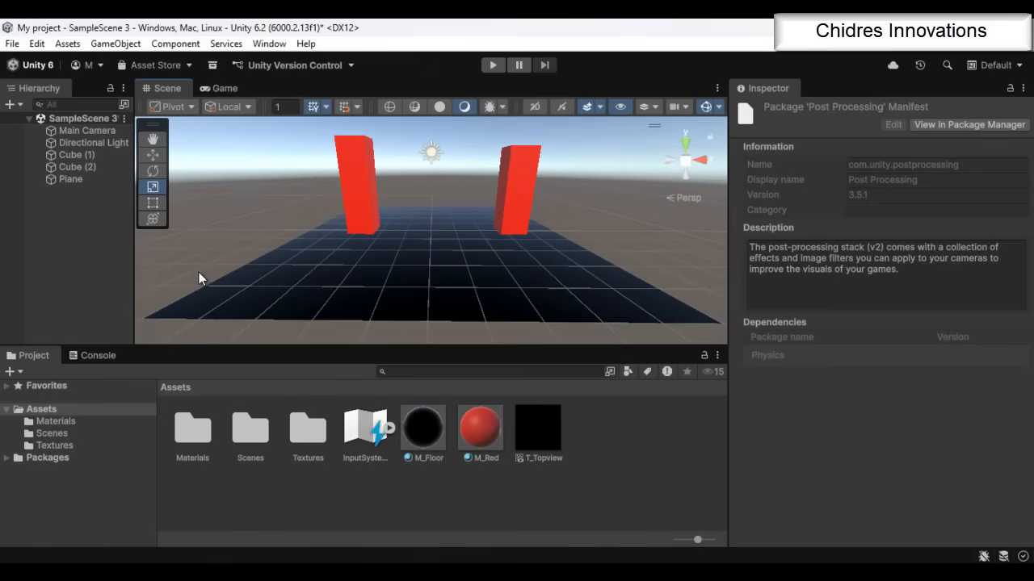
# Add a new layer named Post Processing as User Layer 9
pyautogui.click(99, 131)
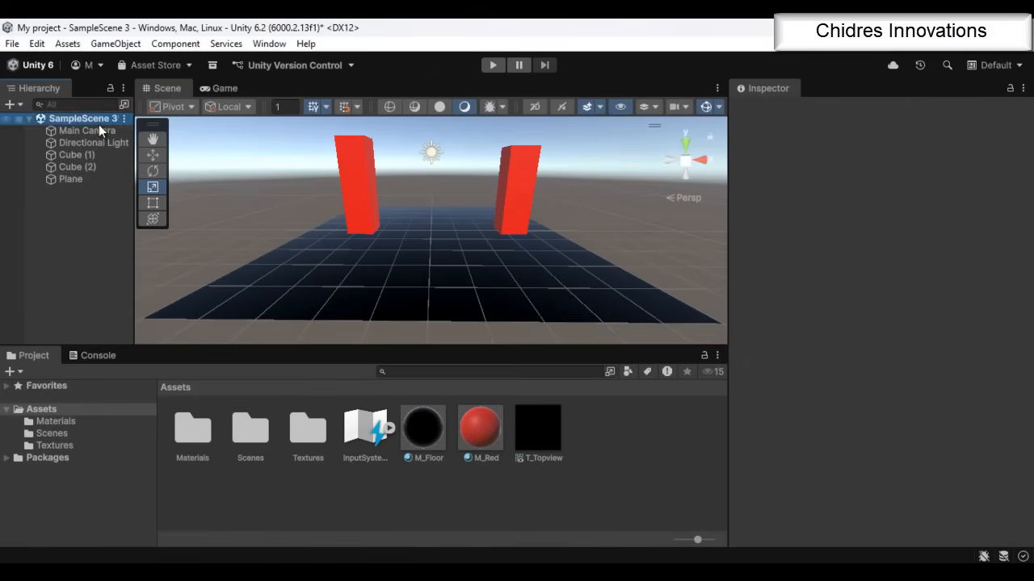
pyautogui.click(973, 129)
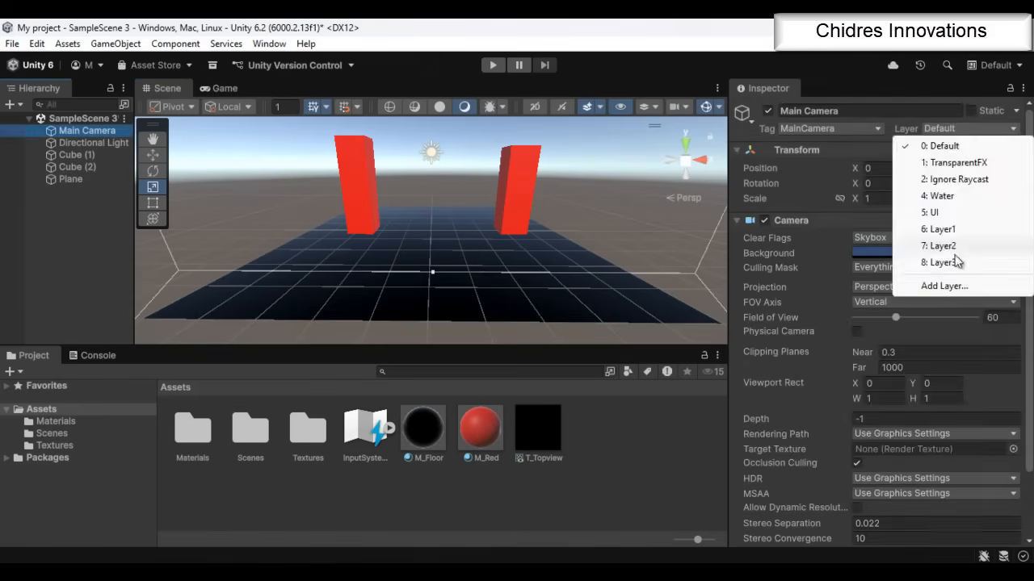
pyautogui.click(944, 285)
pyautogui.click(883, 342)
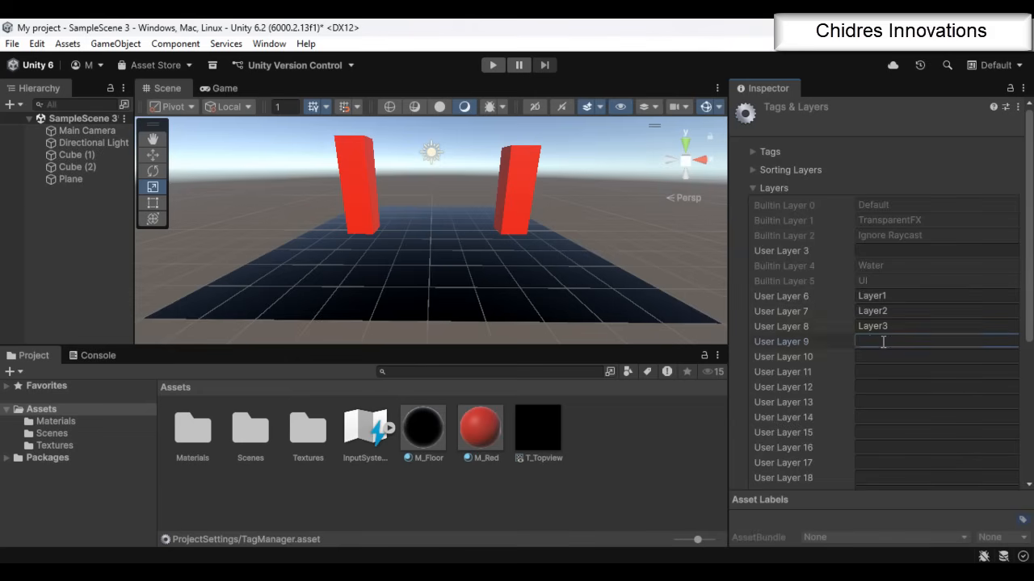
pyautogui.write('Post Processing')
# Assign the Main Camera to the Post Processing layer
pyautogui.click(84, 130)
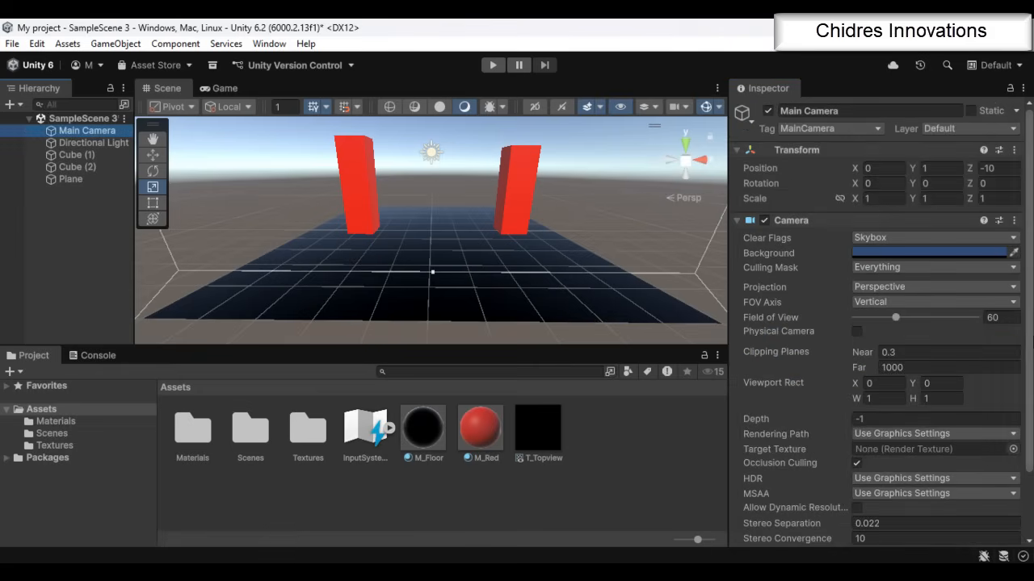
pyautogui.click(981, 129)
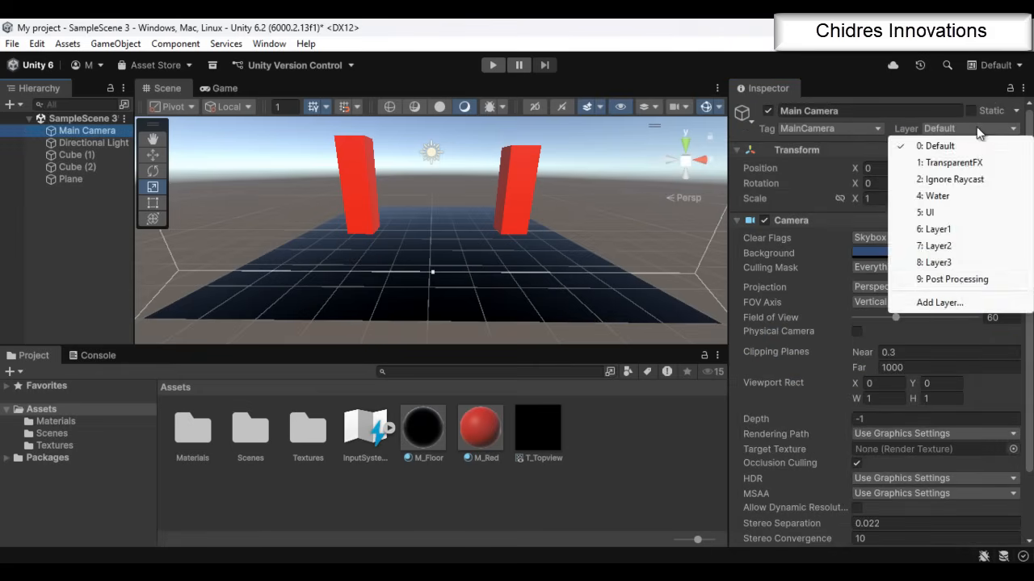
pyautogui.click(943, 280)
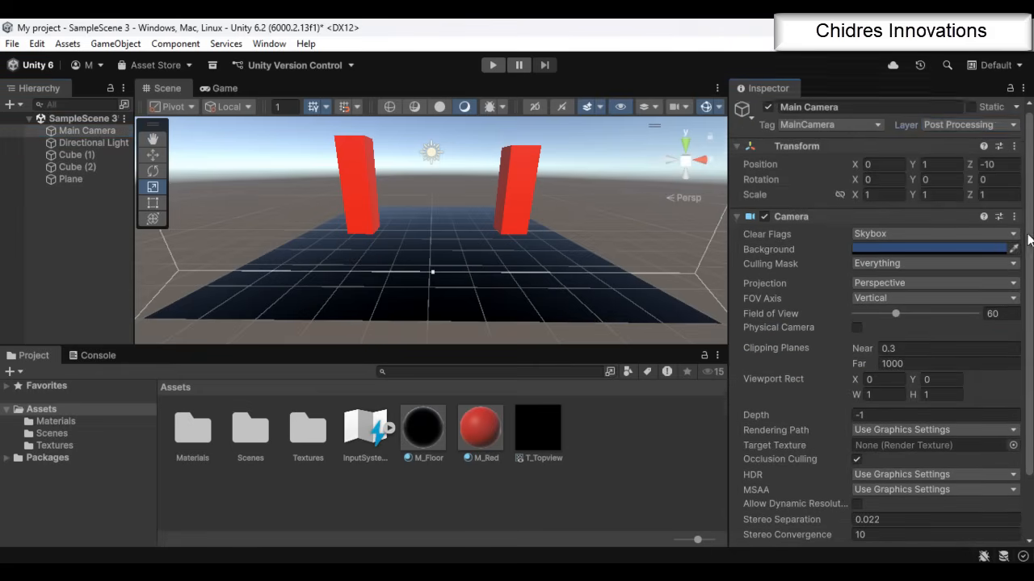
# Add a Post-process Layer component to the Main Camera and set its volume blending layer to Post Processing
pyautogui.scroll(-2, 1031, 448)
pyautogui.click(865, 531)
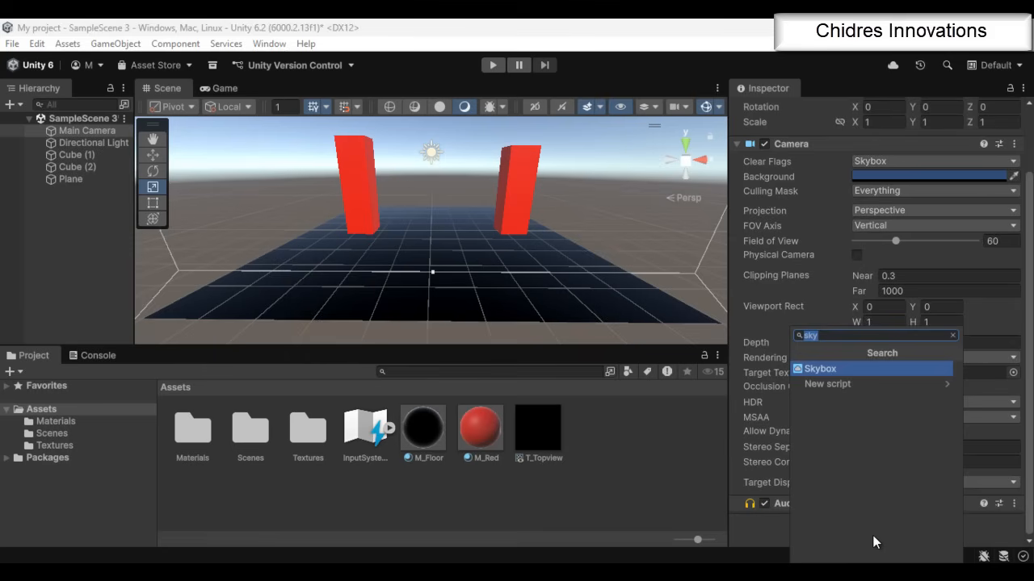
pyautogui.write('post')
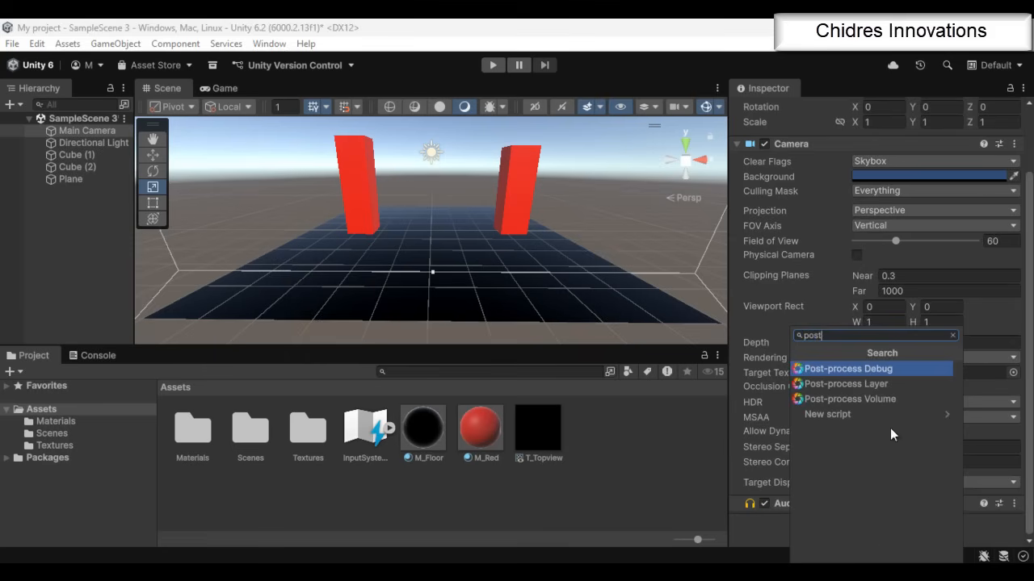
pyautogui.click(877, 383)
pyautogui.scroll(-7, 959, 400)
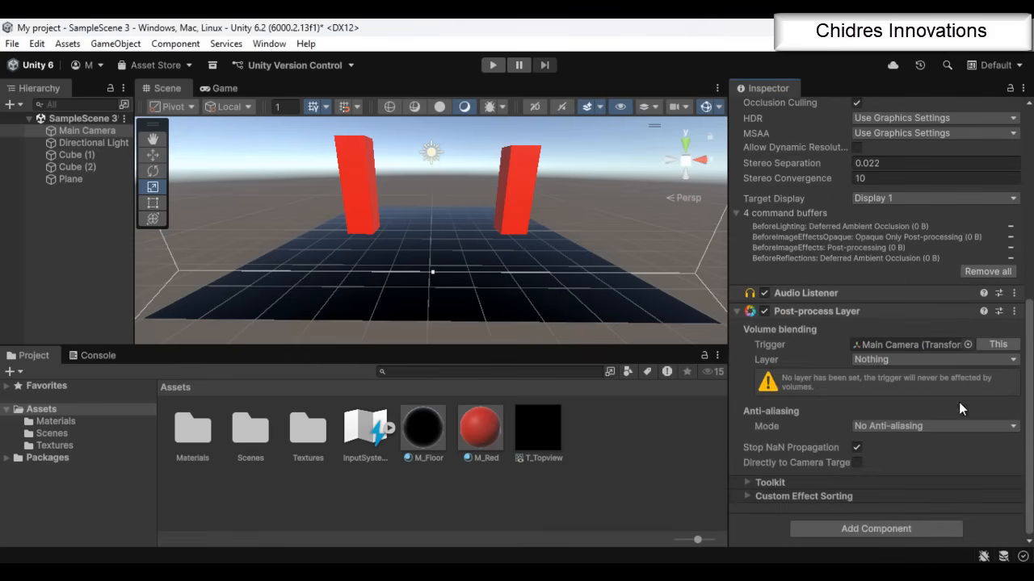
pyautogui.click(887, 359)
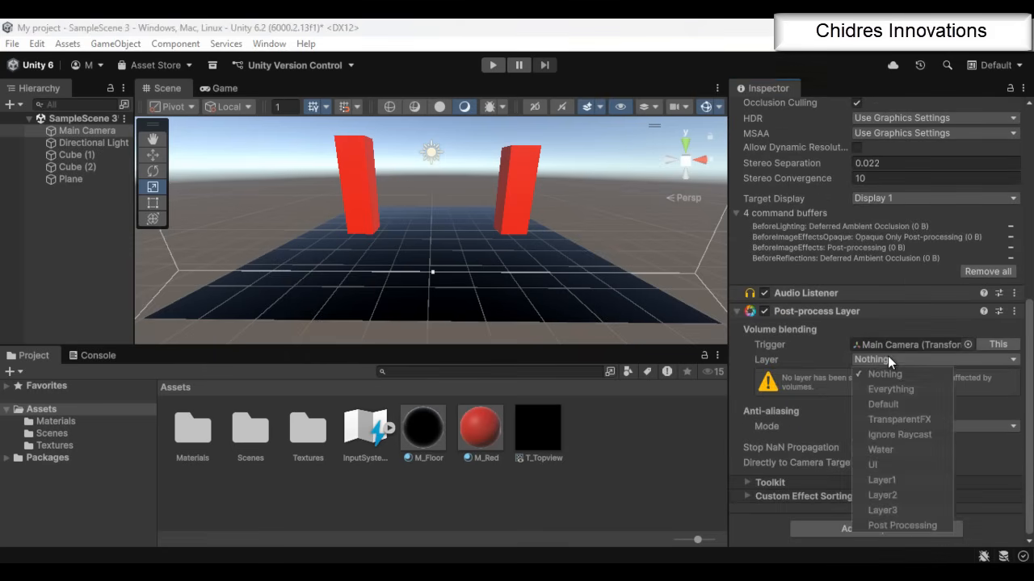
pyautogui.click(915, 525)
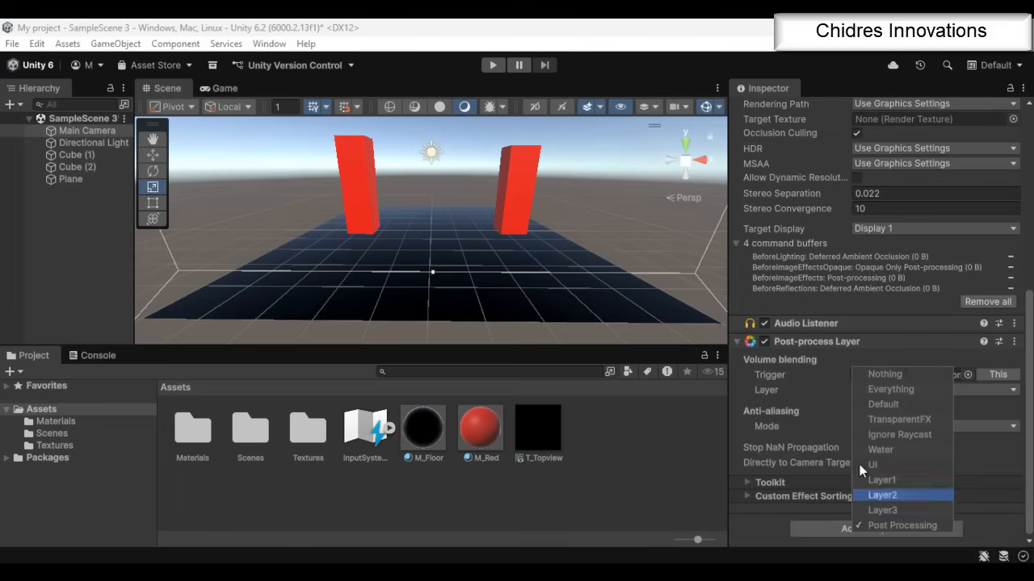
pyautogui.click(799, 428)
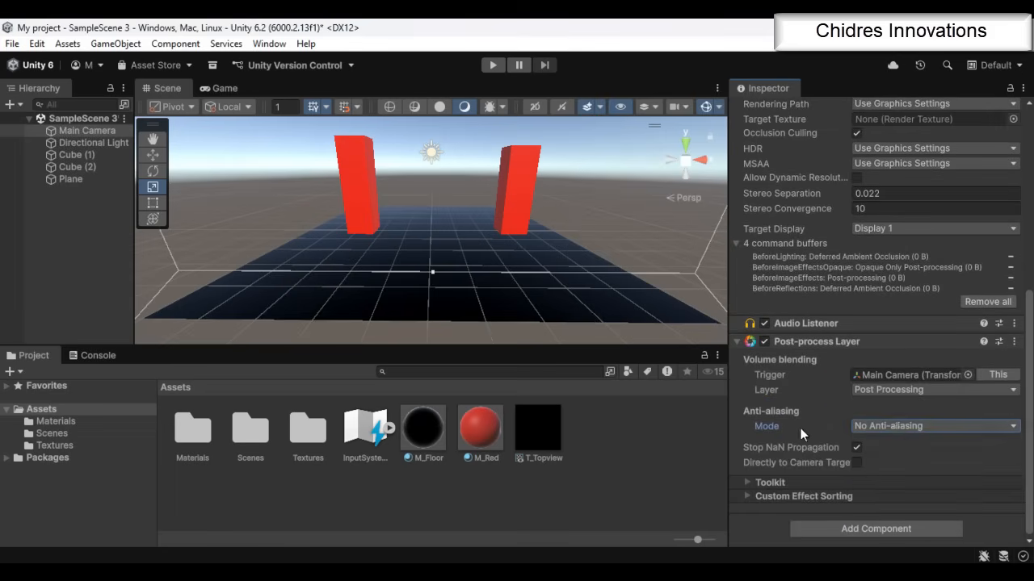
# Set the Post-process Layer's anti-aliasing mode to Fast Approximate Anti-aliasing (FXAA)
pyautogui.click(896, 425)
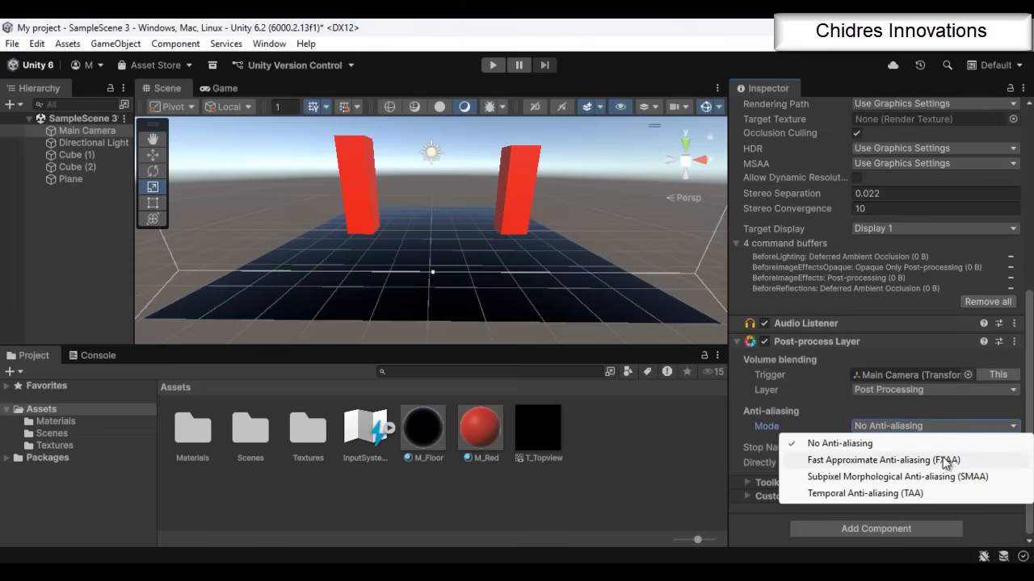
pyautogui.click(898, 461)
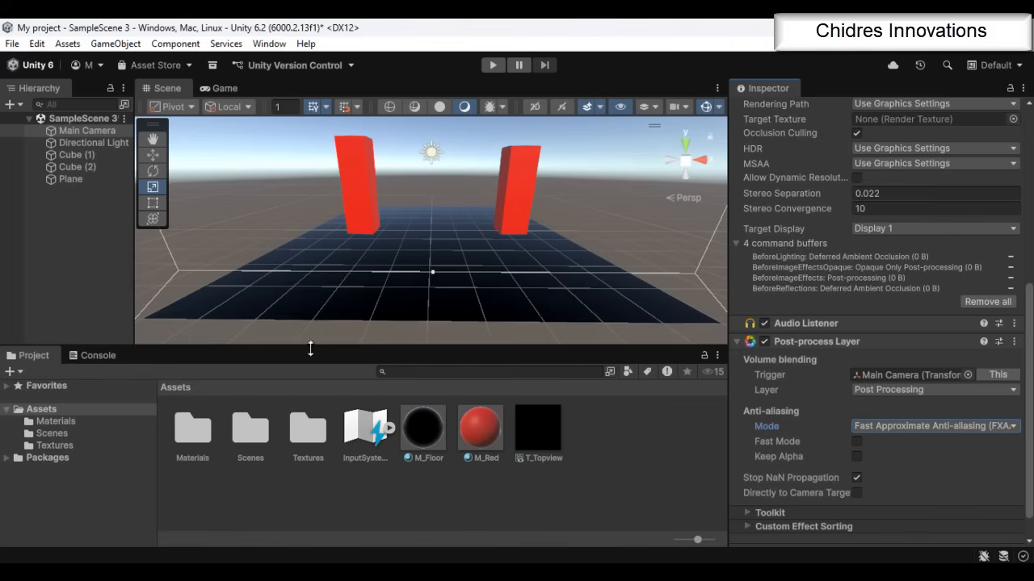
# Create a Post-process Volume 3D object in the scene and select it
pyautogui.click(76, 237)
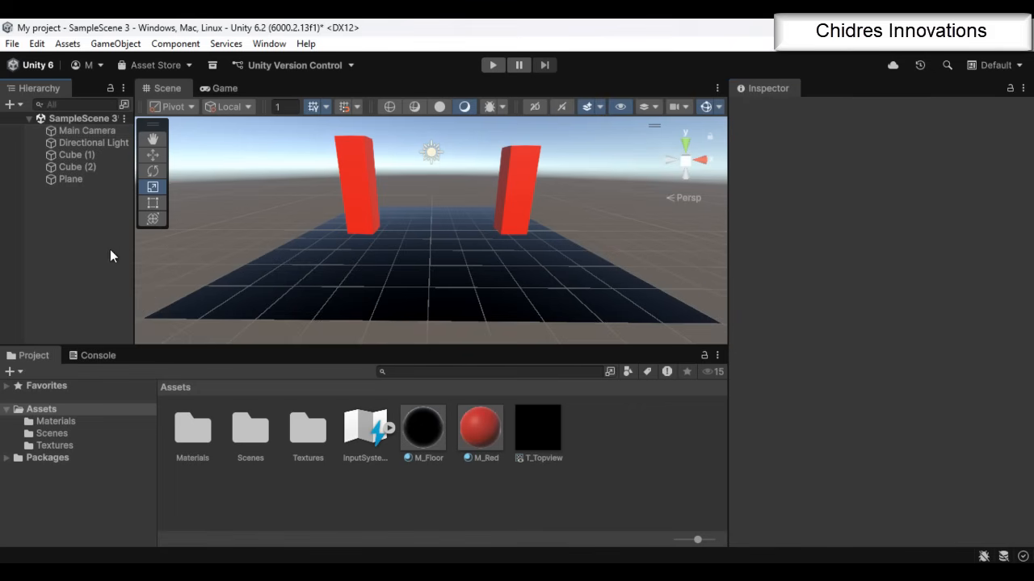
pyautogui.click(117, 48)
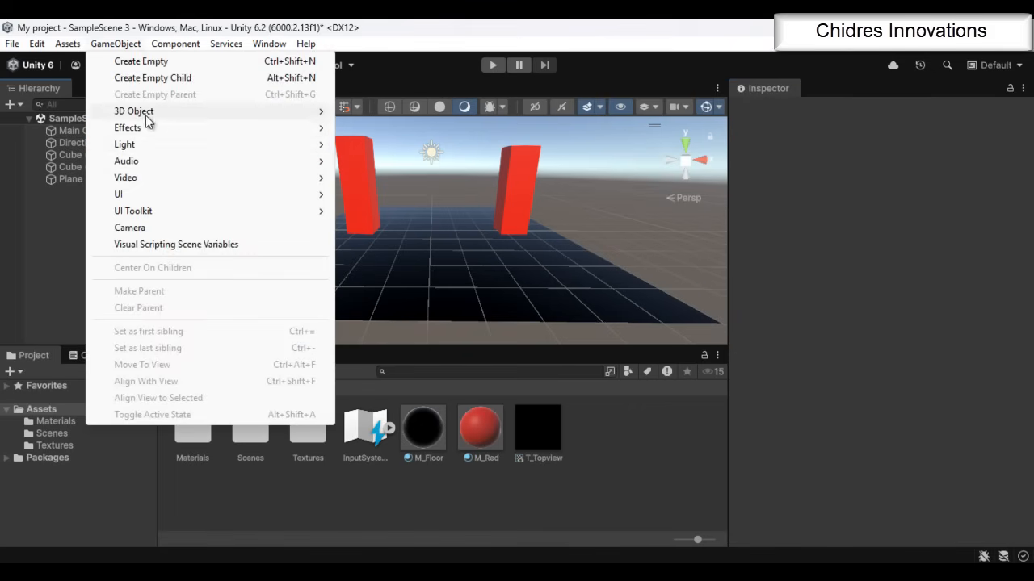
pyautogui.moveTo(216, 109)
pyautogui.click(401, 258)
pyautogui.click(92, 213)
pyautogui.click(100, 191)
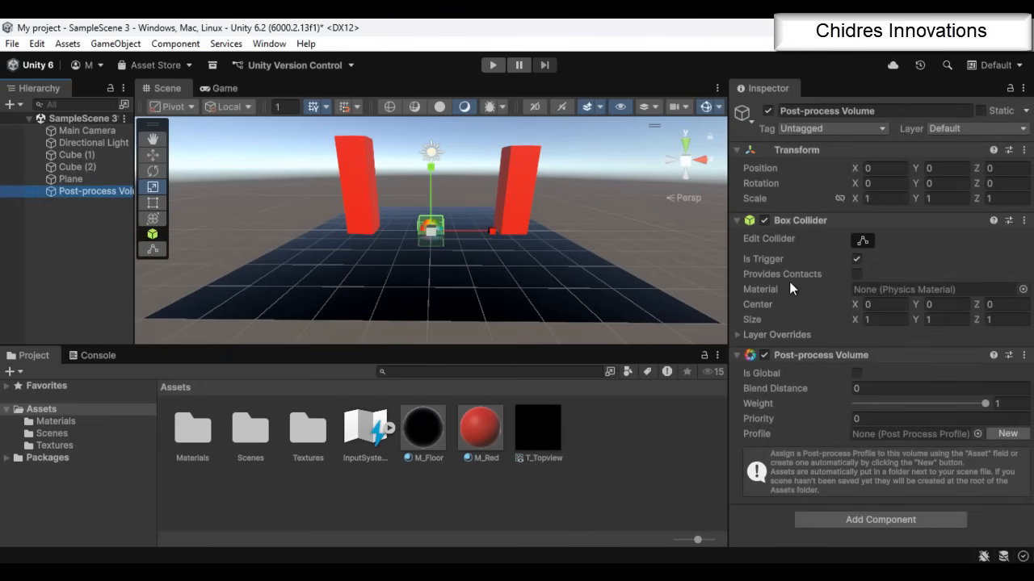
# Make the Post-process Volume global and assign it to the Post Processing layer
pyautogui.click(856, 373)
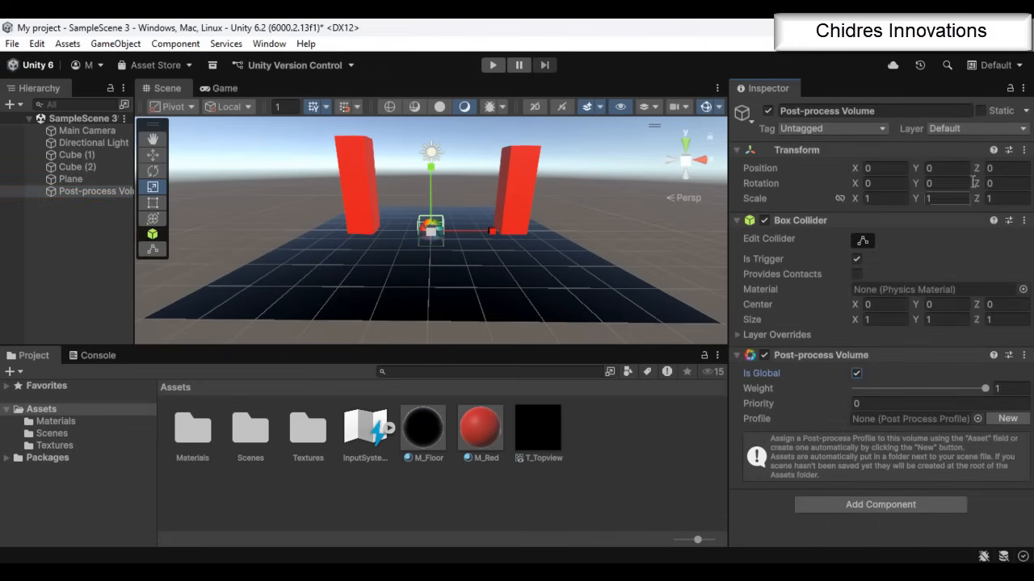
pyautogui.click(977, 129)
pyautogui.click(965, 281)
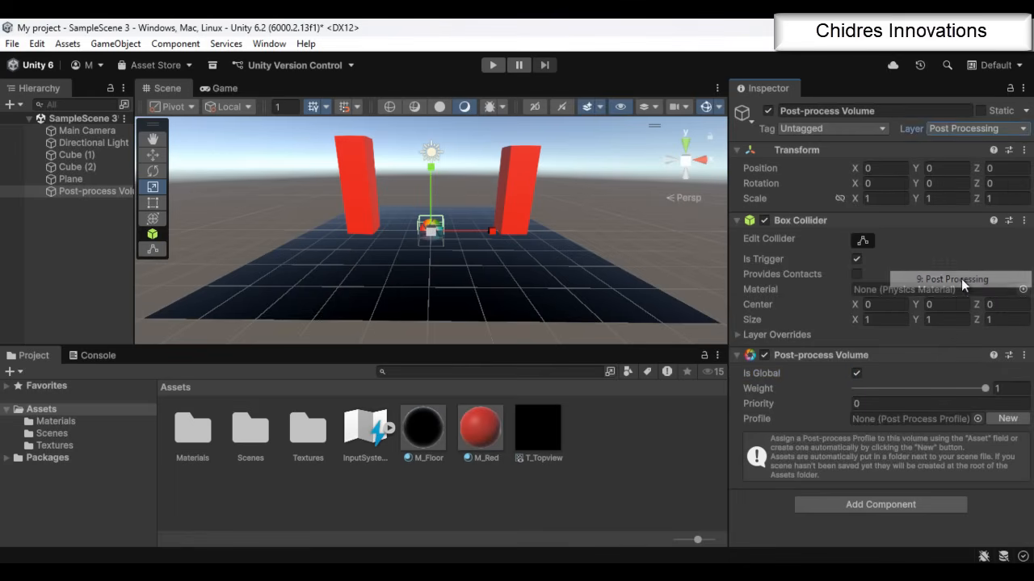
# Create a new profile for the Post-process Volume, then add the Screen-space reflections effect and expand its settings
pyautogui.click(1006, 418)
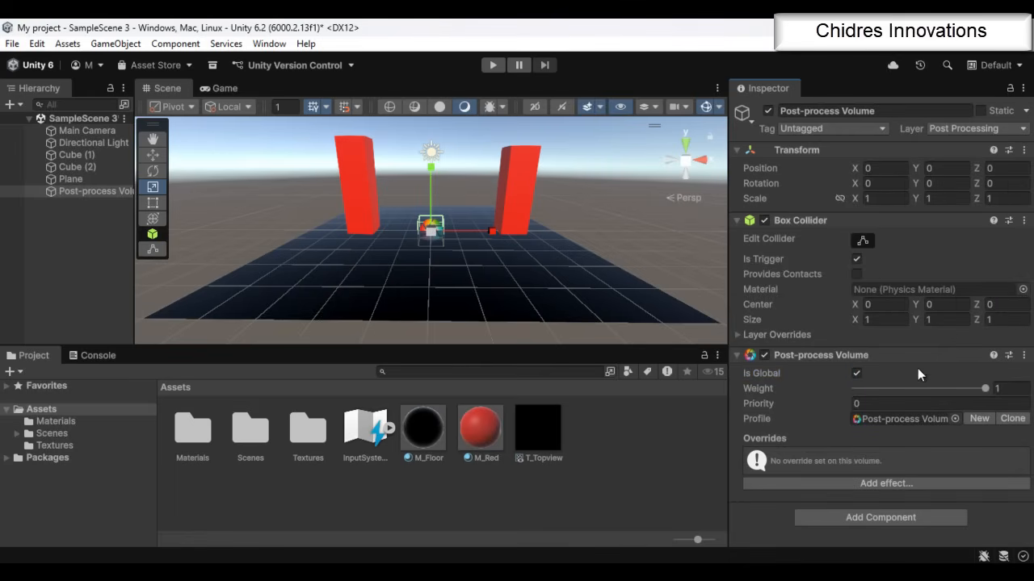
pyautogui.click(891, 483)
pyautogui.moveTo(925, 492)
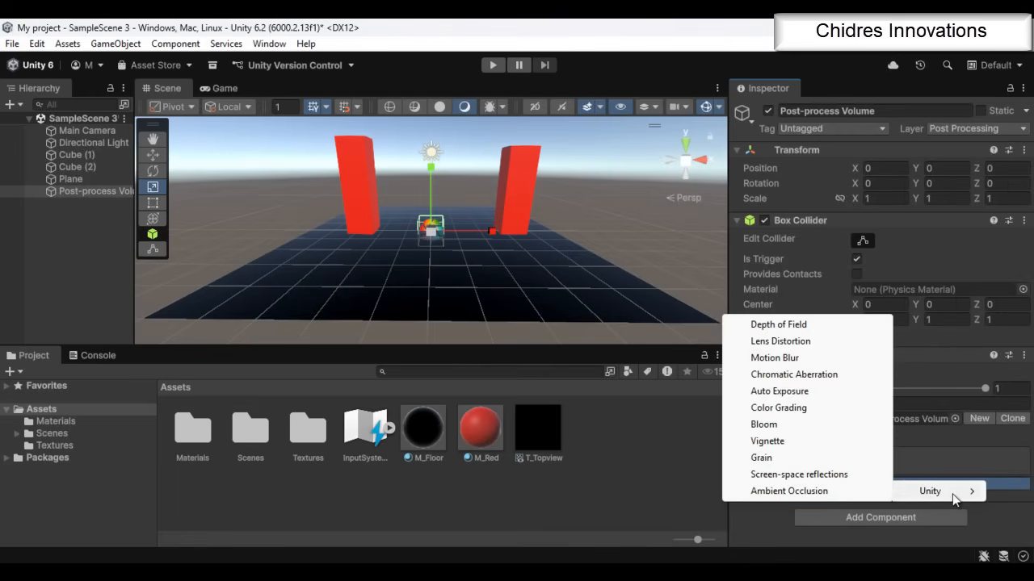
pyautogui.click(831, 477)
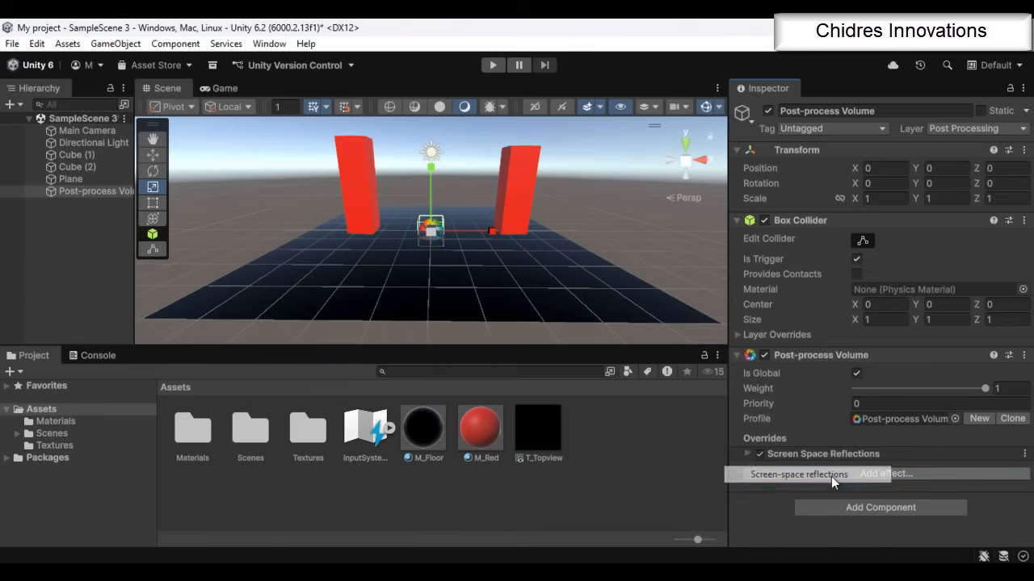
pyautogui.click(746, 454)
pyautogui.scroll(-2, 860, 451)
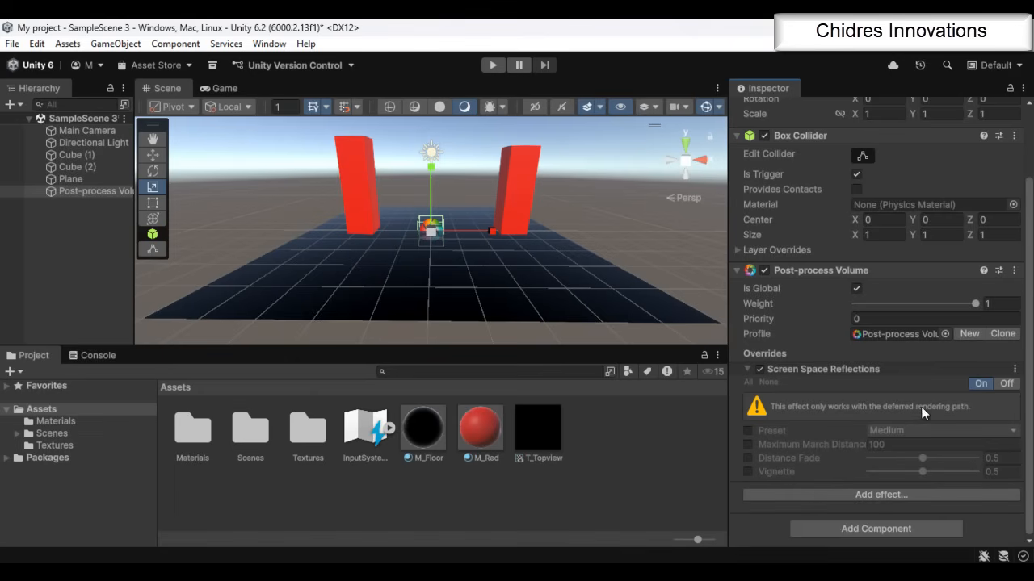
# Set the Main Camera's Rendering Path to Deferred and check the cube reflections on the floor plane
pyautogui.click(112, 134)
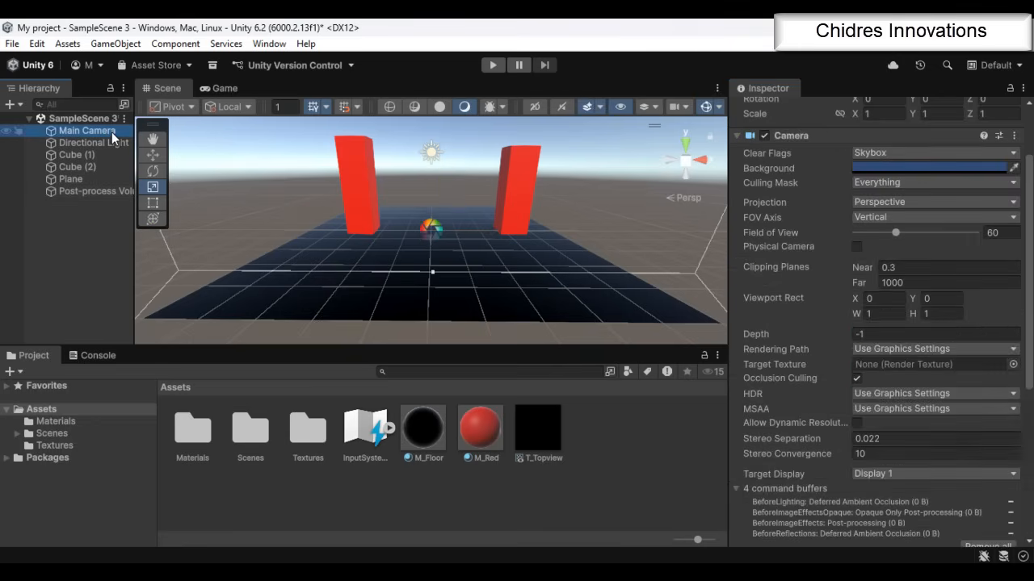
pyautogui.click(906, 353)
pyautogui.click(898, 399)
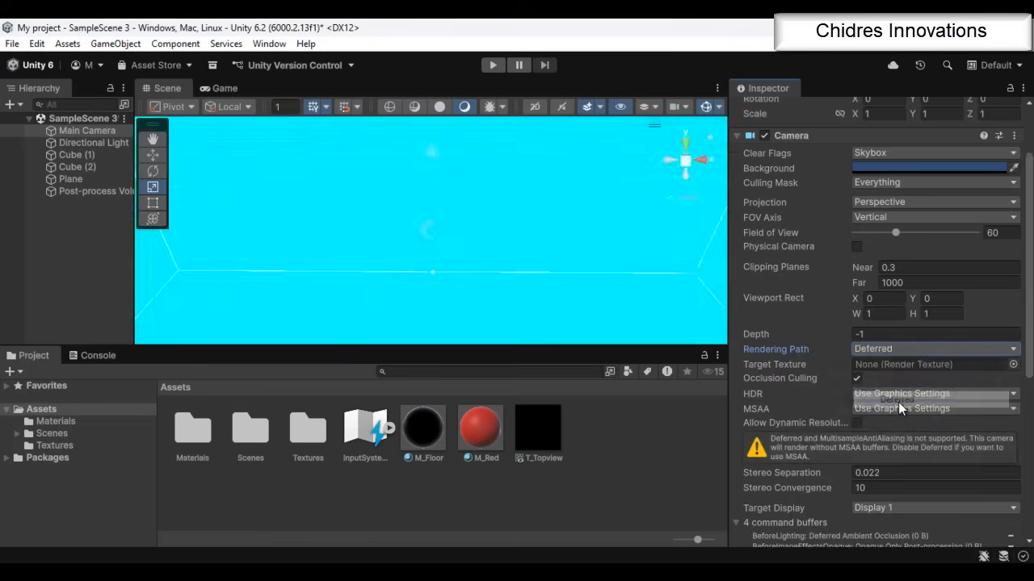
pyautogui.scroll(4, 521, 274)
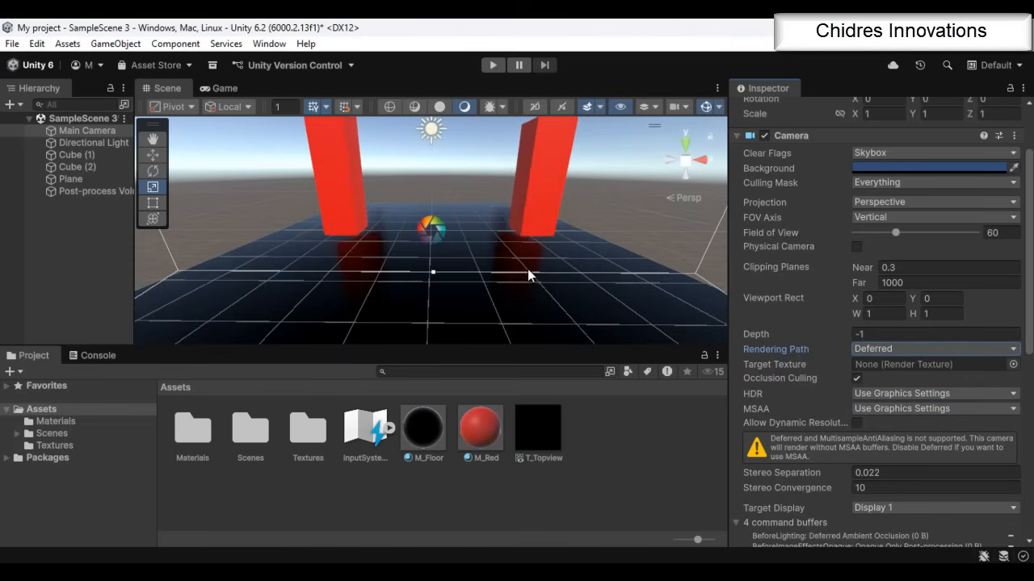
pyautogui.scroll(-3, 537, 246)
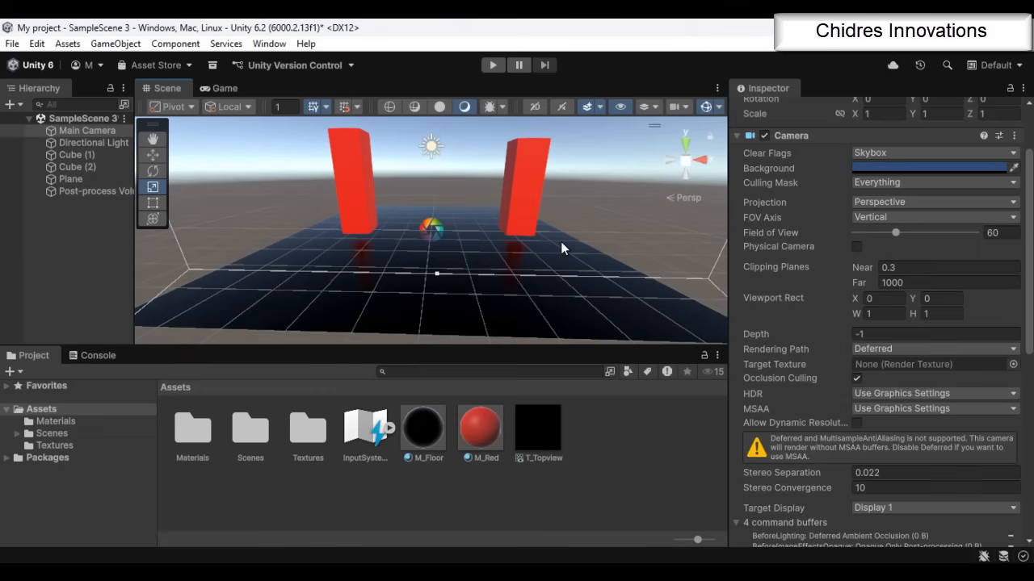
pyautogui.click(95, 190)
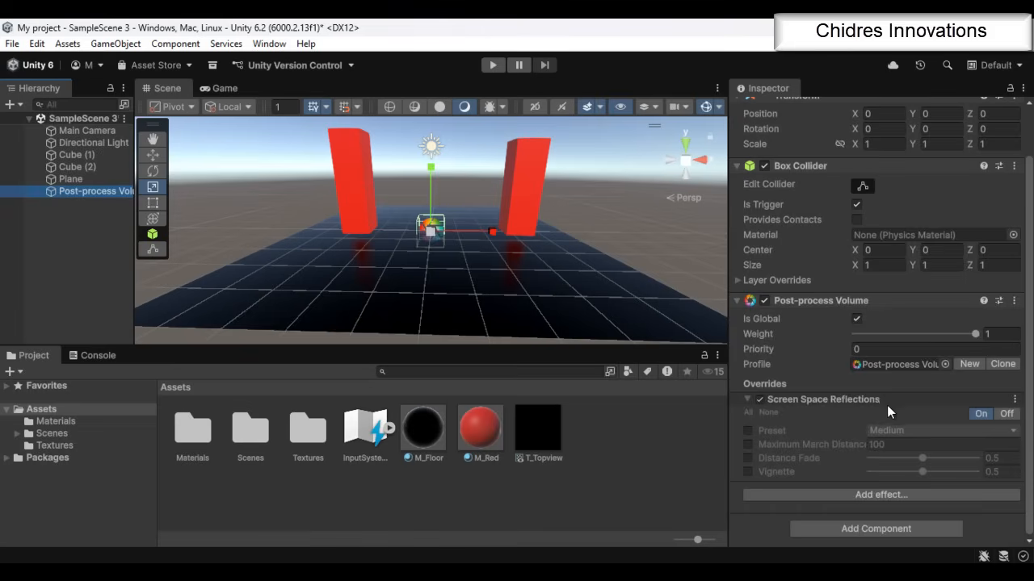
pyautogui.click(85, 130)
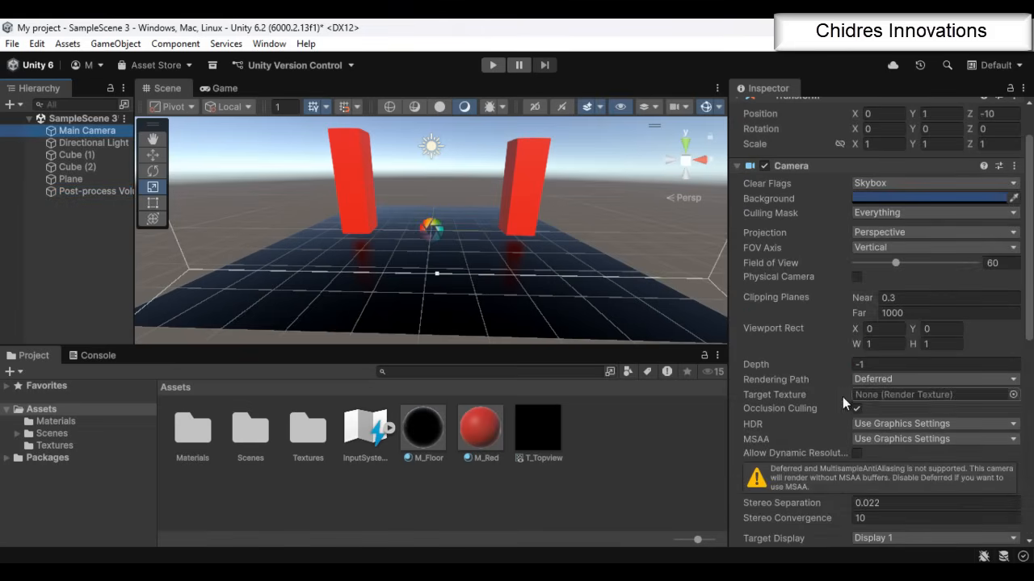
# Enable the Preset, Maximum March Distance, Distance Fade and Vignette overrides of the Post-process Volume's Screen Space Reflections, with the Preset set to Ultra
pyautogui.click(97, 190)
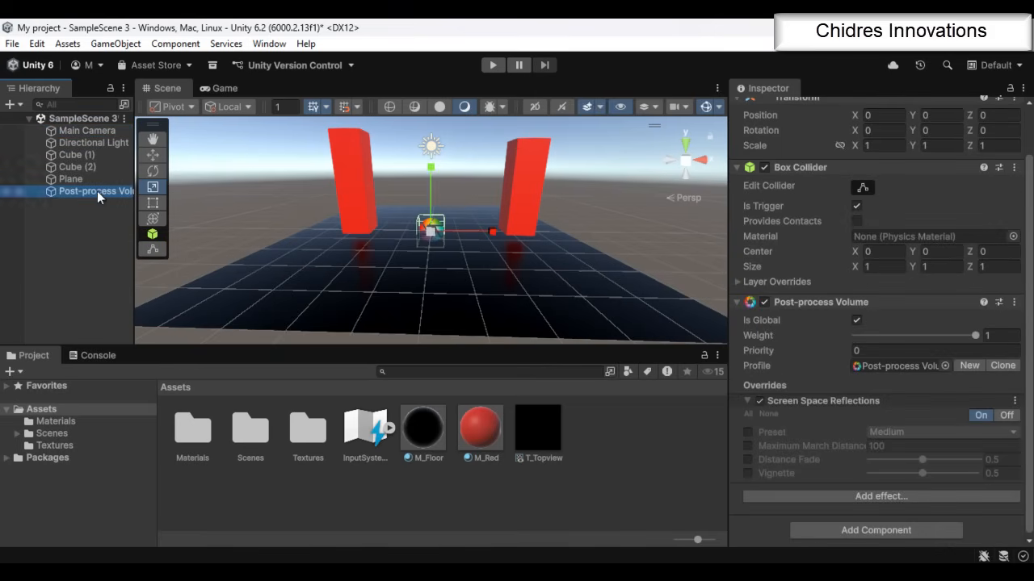
pyautogui.click(747, 432)
pyautogui.click(747, 446)
pyautogui.click(748, 459)
pyautogui.click(747, 473)
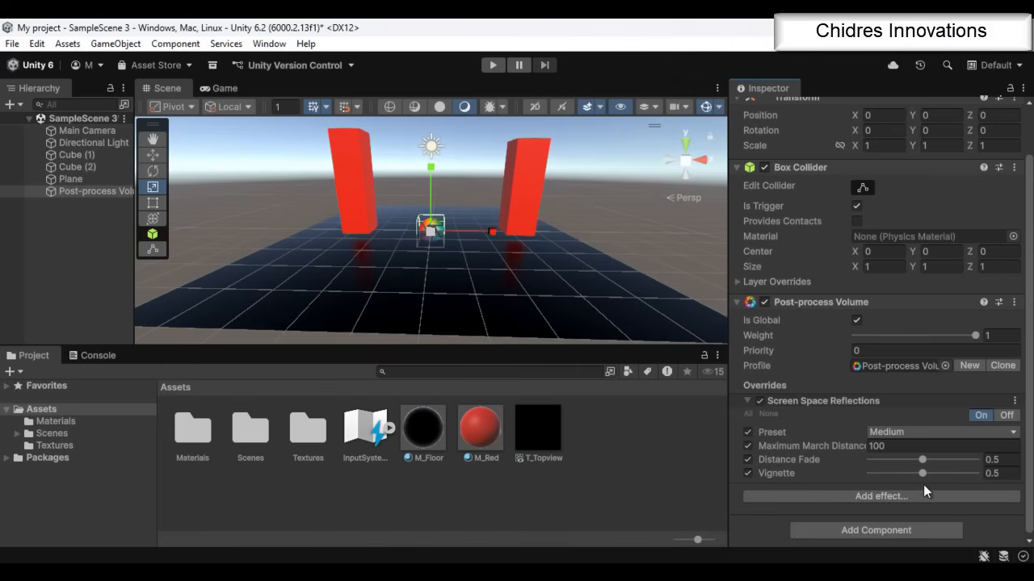
pyautogui.click(891, 431)
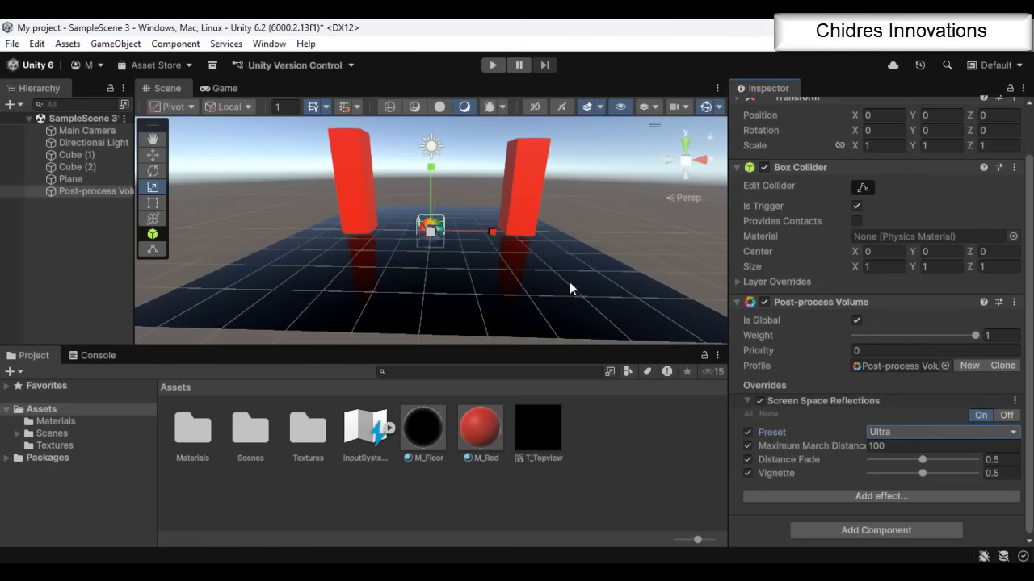
pyautogui.keyDown('alt'); pyautogui.moveTo(560, 296); pyautogui.dragTo(584, 259); pyautogui.keyUp('alt')
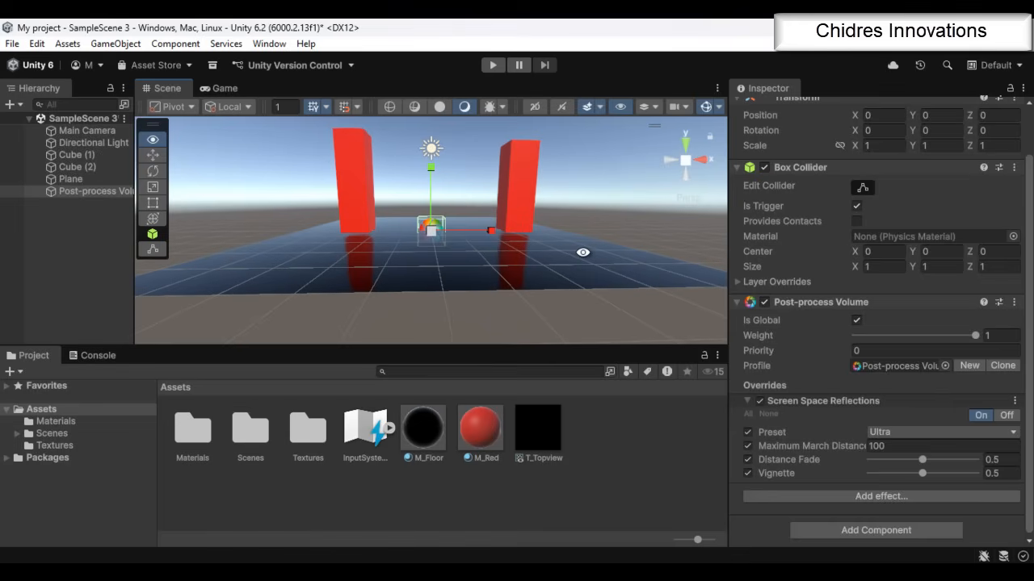
# Try the Overkill preset for the Screen Space Reflections and return the preset to Ultra
pyautogui.click(902, 435)
pyautogui.click(907, 408)
pyautogui.scroll(-3, 512, 258)
pyautogui.scroll(5, 511, 258)
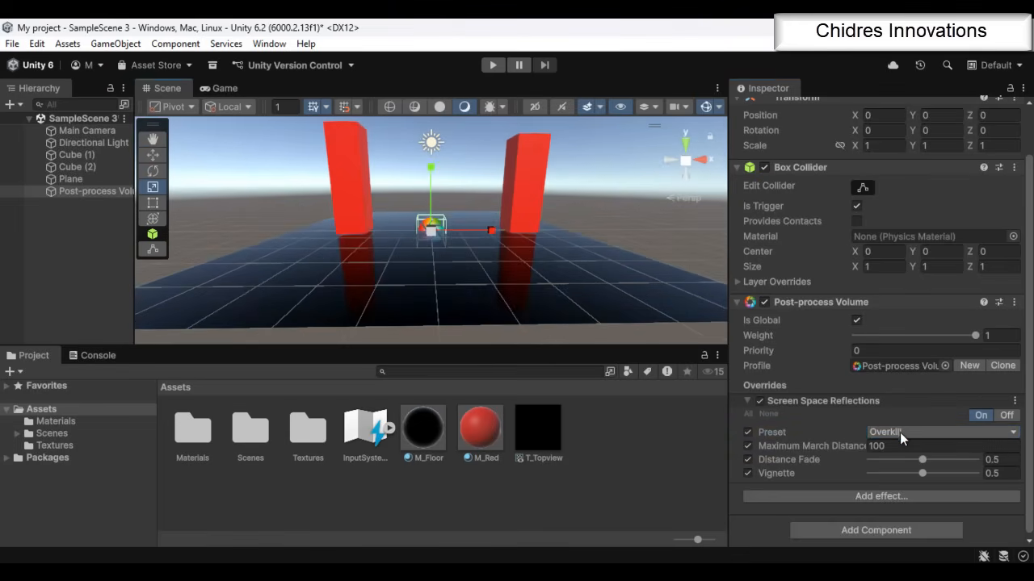
pyautogui.click(909, 433)
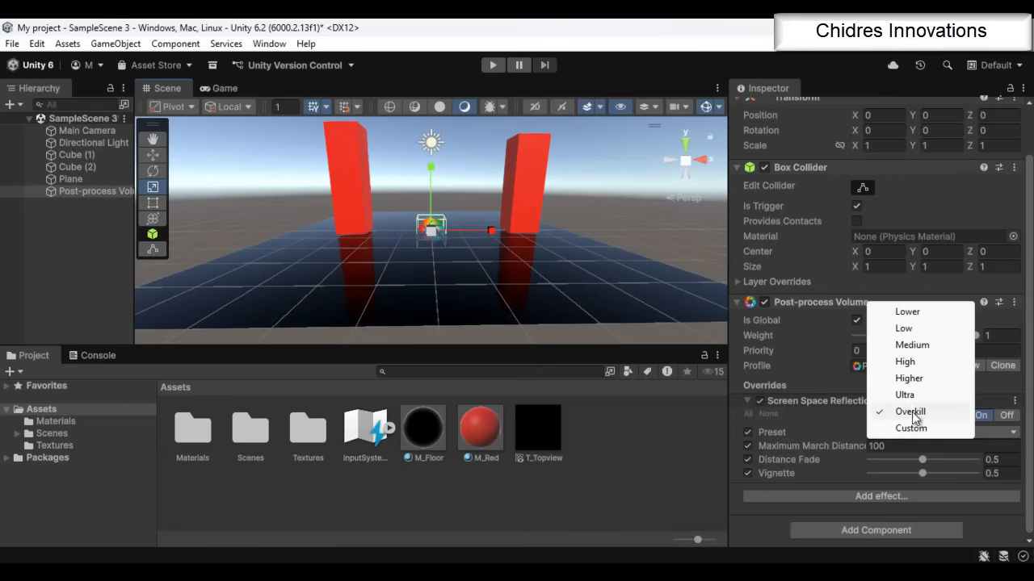
pyautogui.click(913, 396)
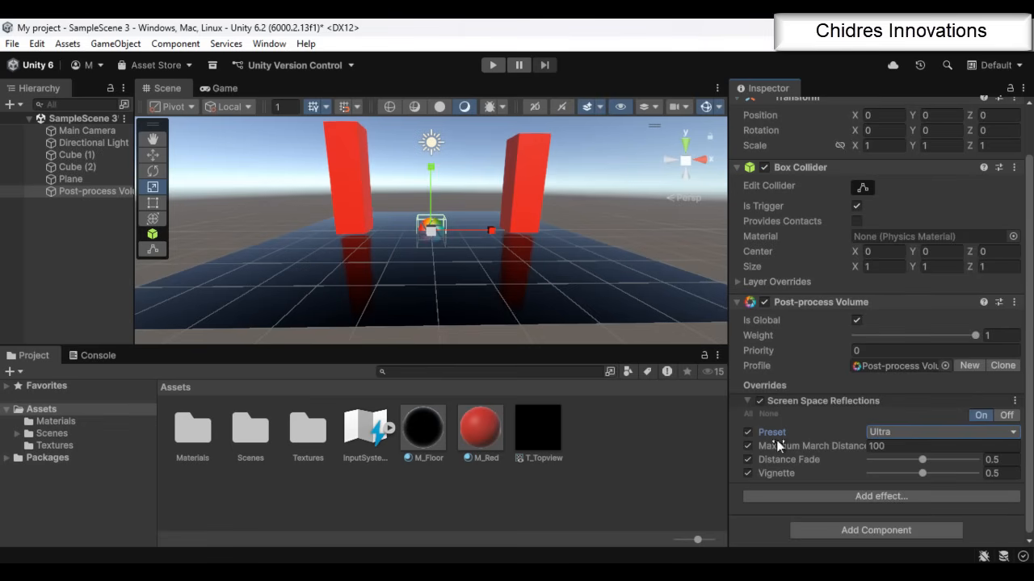
# Set the Screen Space Reflections' Distance Fade to about 0.705 and Vignette to about 0.032
pyautogui.moveTo(923, 460); pyautogui.dragTo(875, 496)
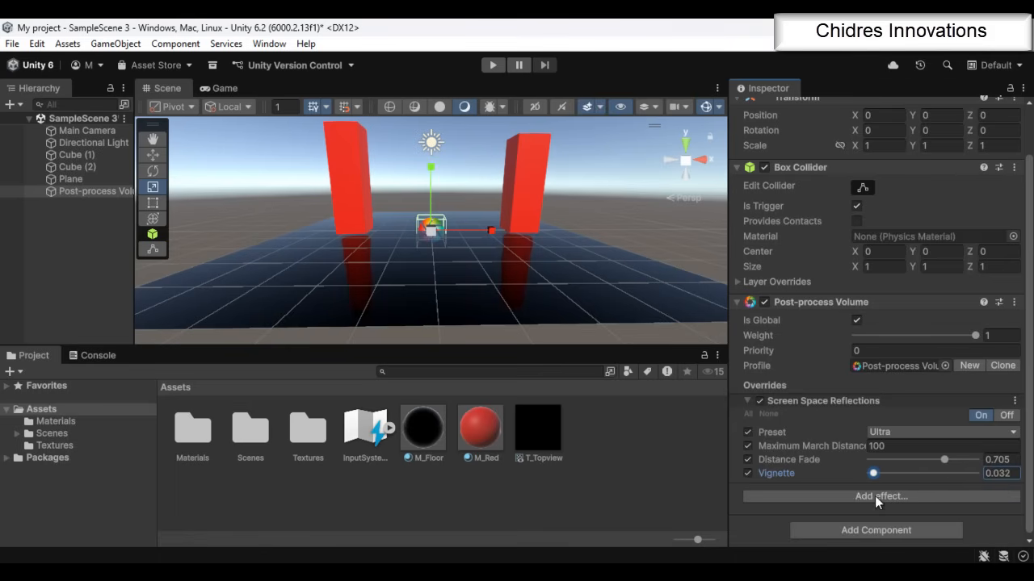
# Enlarge the scene view, duplicate the red cubes and spread the copies so that four cubes stand on the floor plane
pyautogui.moveTo(605, 347); pyautogui.dragTo(605, 447)
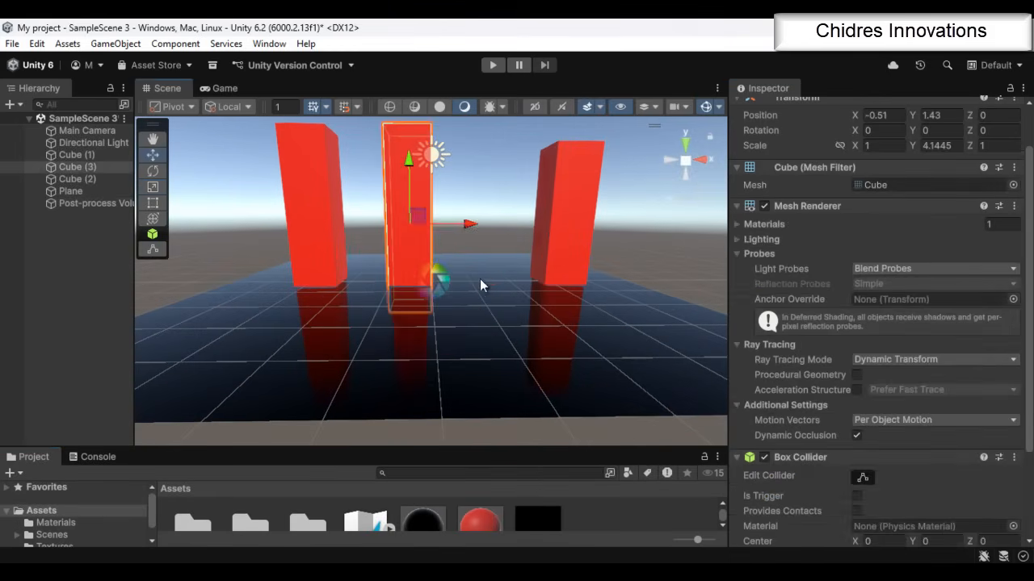
pyautogui.keyDown('alt'); pyautogui.moveTo(480, 279); pyautogui.dragTo(575, 279); pyautogui.keyUp('alt')
pyautogui.hotkey('ctrl', 'd')
pyautogui.moveTo(482, 232); pyautogui.dragTo(562, 233)
pyautogui.click(517, 407)
pyautogui.keyDown('alt'); pyautogui.moveTo(452, 394); pyautogui.dragTo(478, 450); pyautogui.keyUp('alt')
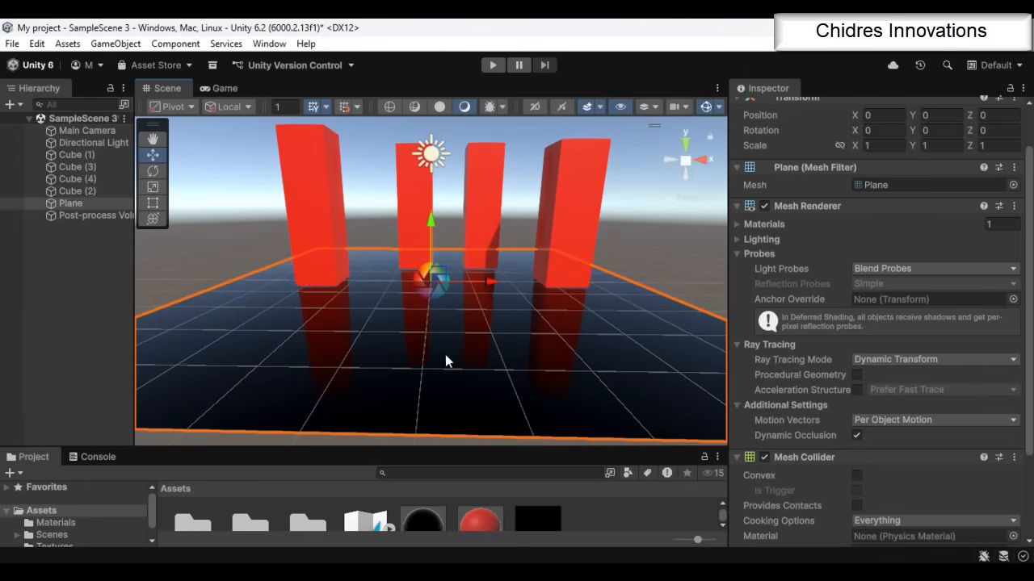
# Select the M_Floor material and try its Smoothness slider, leaving the value at 1
pyautogui.moveTo(472, 449); pyautogui.dragTo(453, 386)
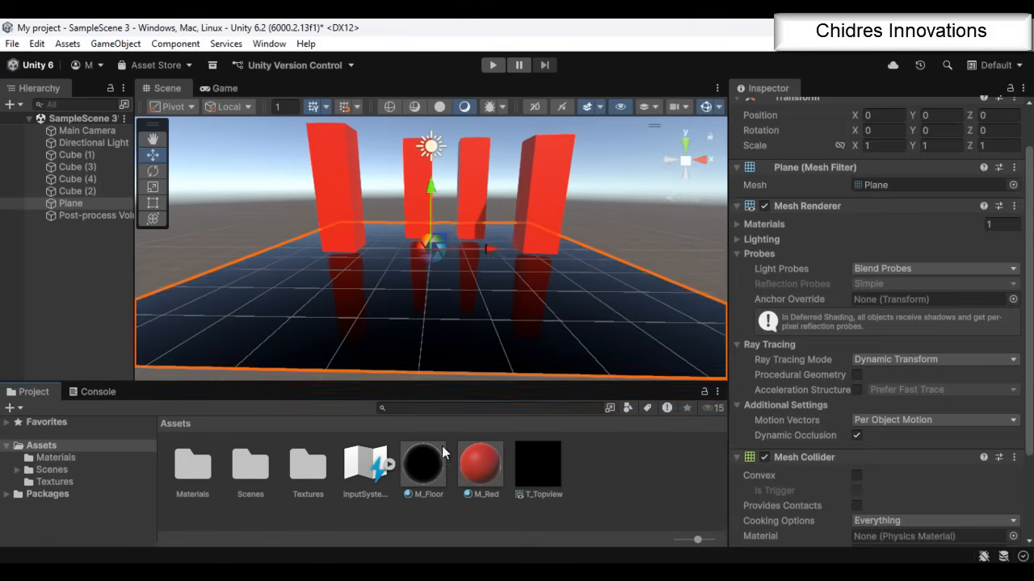
pyautogui.click(440, 461)
pyautogui.scroll(3, 856, 229)
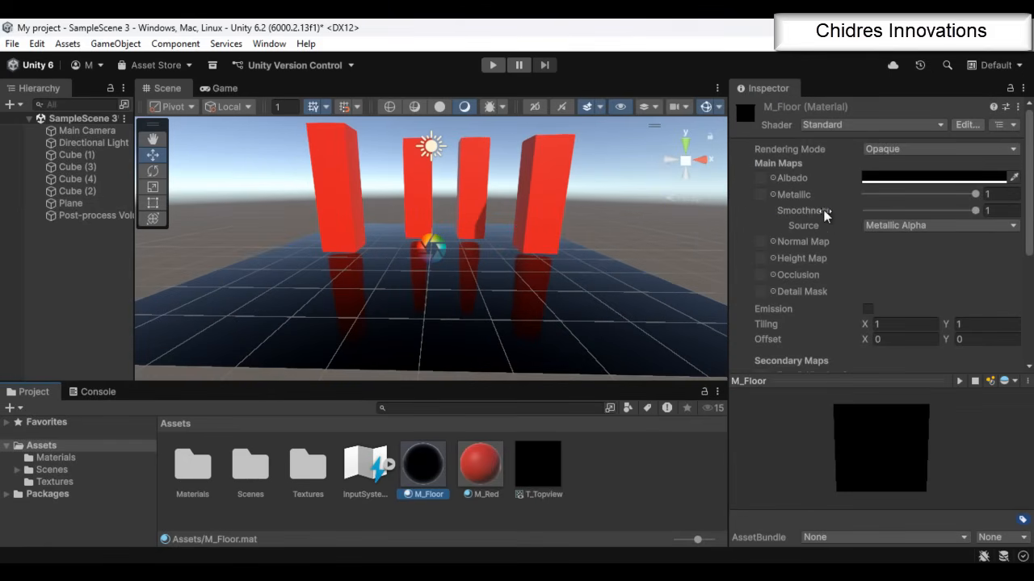
pyautogui.click(976, 211)
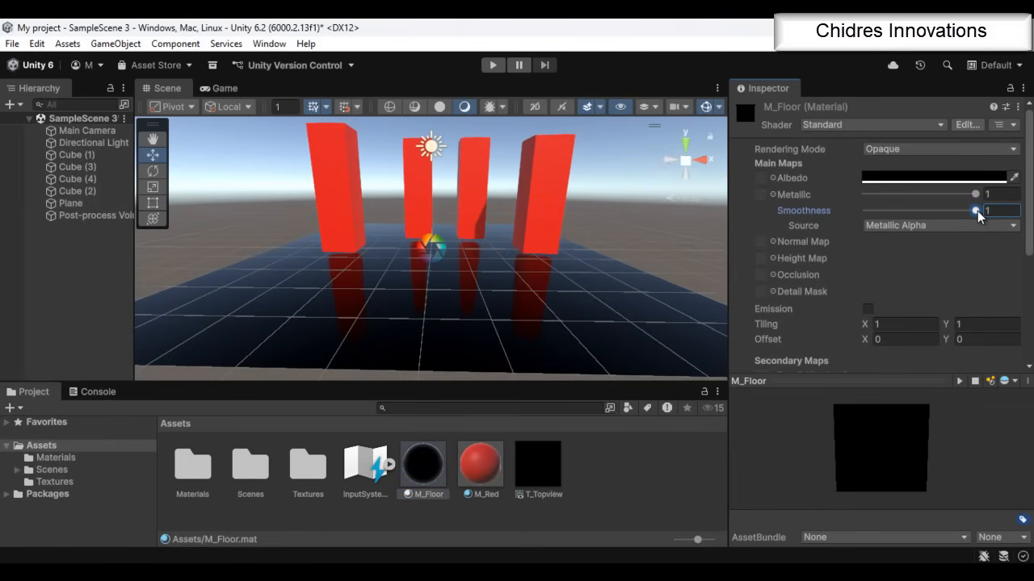
pyautogui.moveTo(978, 212)
pyautogui.mouseDown()
pyautogui.moveTo(849, 221)
pyautogui.moveTo(996, 220)
pyautogui.mouseUp()
# Look through the Unity effects that can be added to the Post-process Volume, without adding one
pyautogui.click(105, 216)
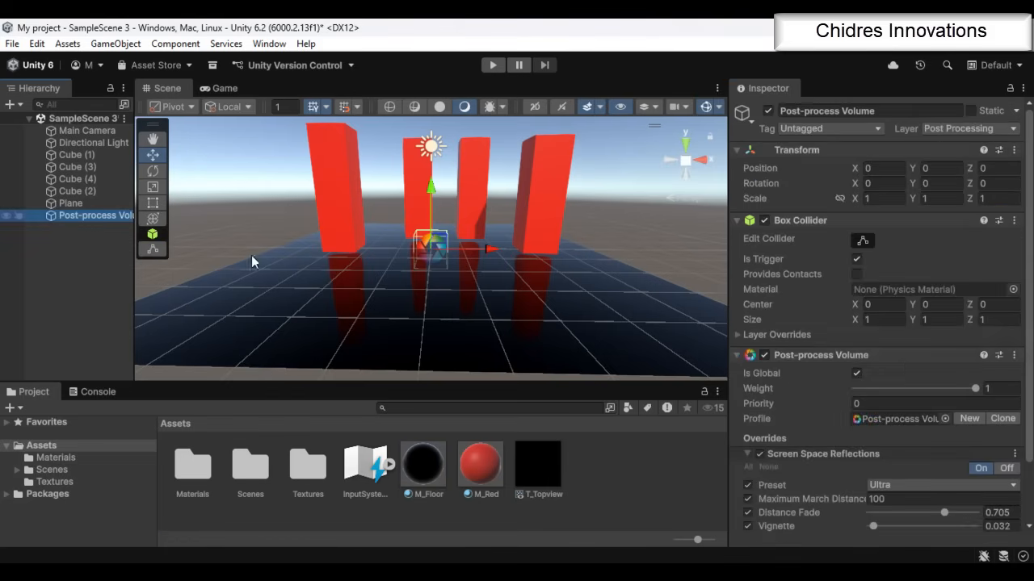
pyautogui.scroll(-2, 844, 458)
pyautogui.click(874, 509)
pyautogui.moveTo(910, 515)
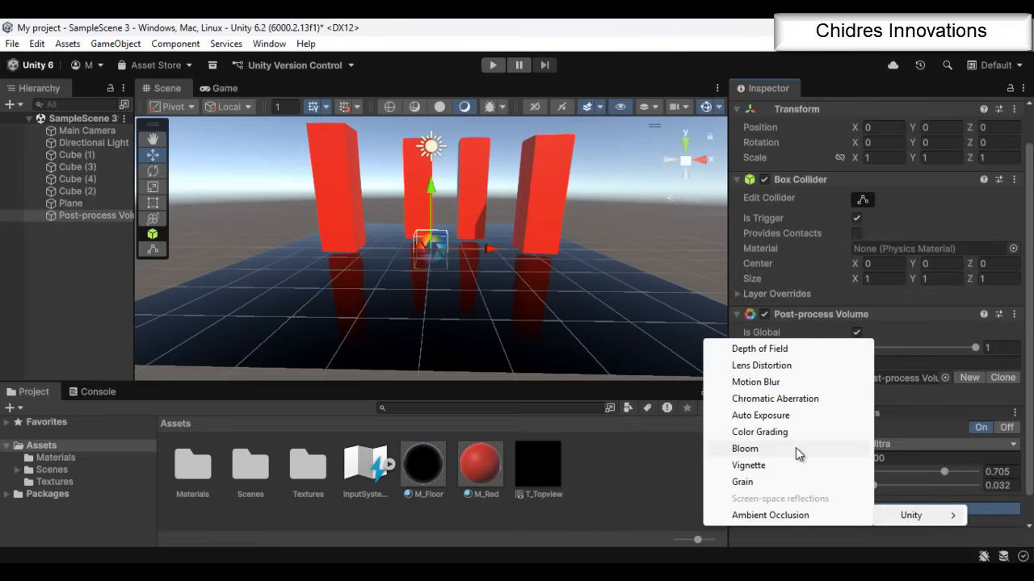
pyautogui.click(800, 559)
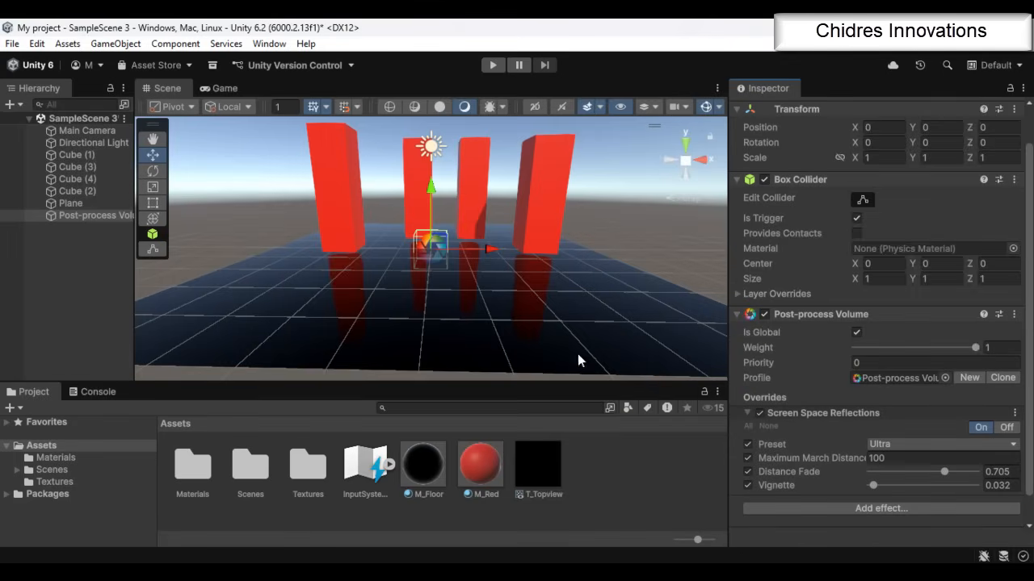
# Select the Main Camera to review its camera settings
pyautogui.click(85, 131)
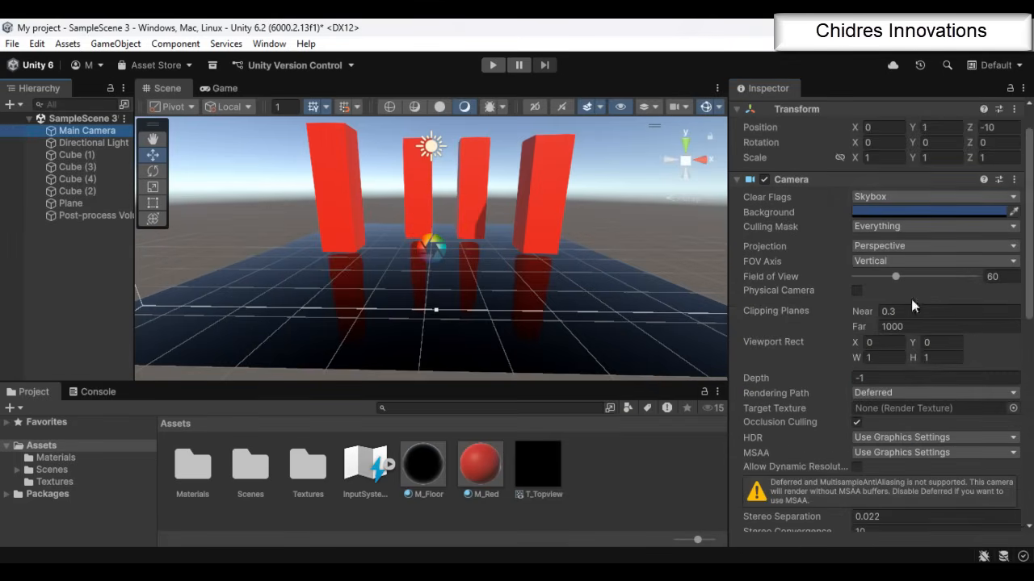